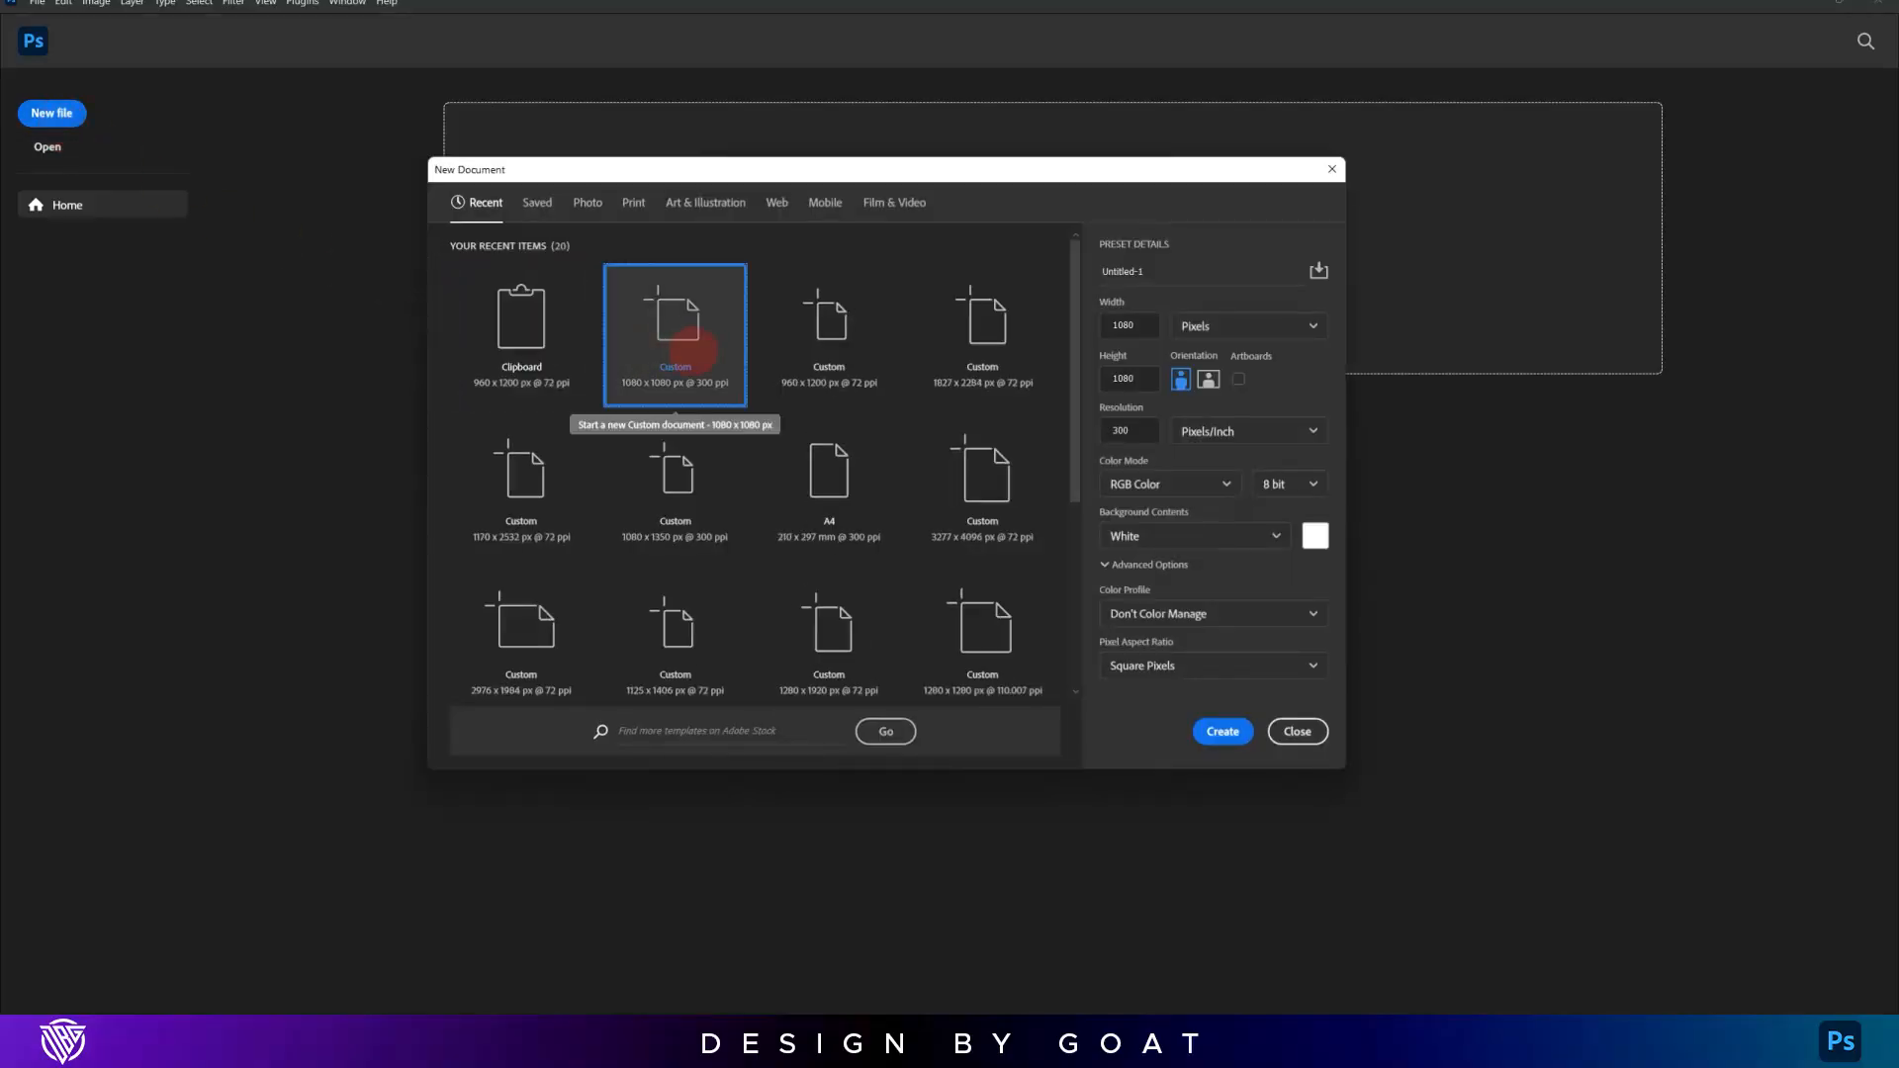
Create a 1080 x 1080 px document at 300 ppi and place the Camp Nou stadium image in it
double_click(693, 348)
key("alt+Tab")
left_click(1349, 269)
left_click_drag(829, 534, 827, 534)
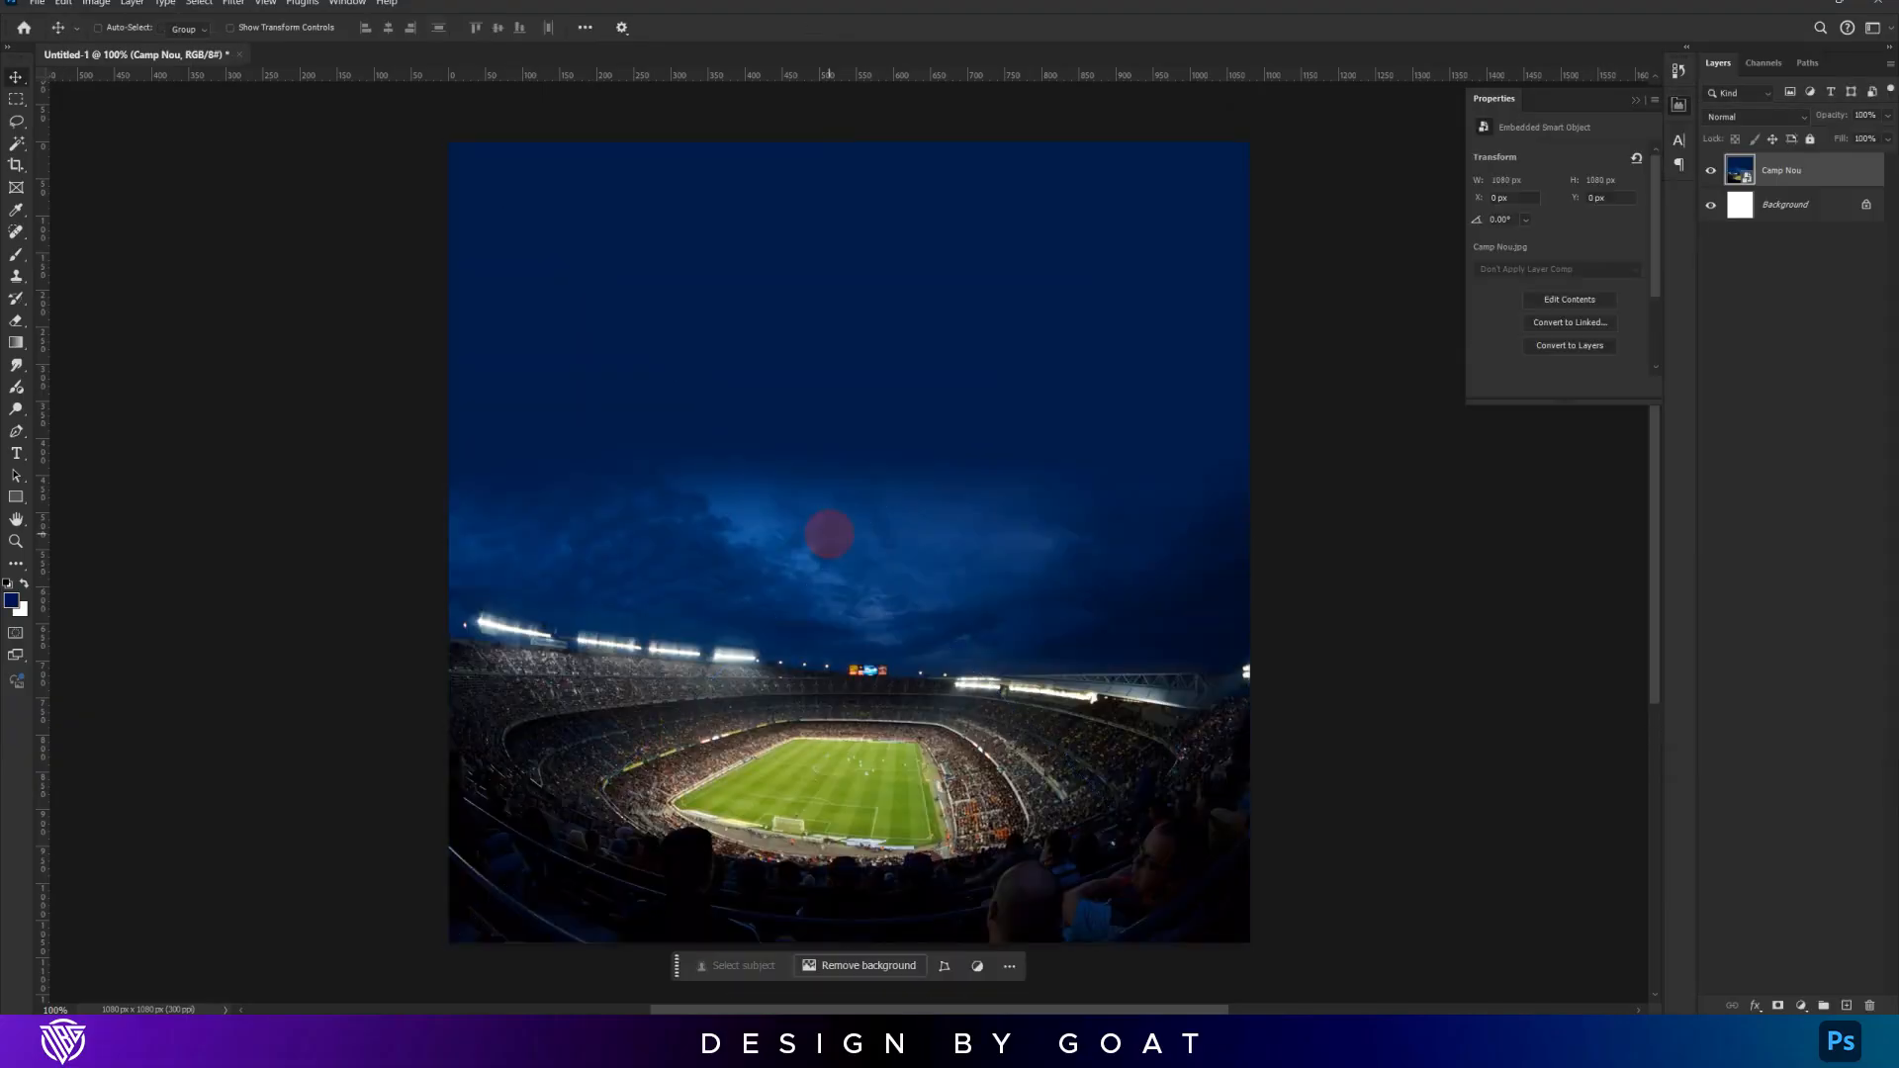
Run Sky Replacement on the Camp Nou layer and use its sky mask, inverted, to copy only the stadium to a new layer
left_click(65, 4)
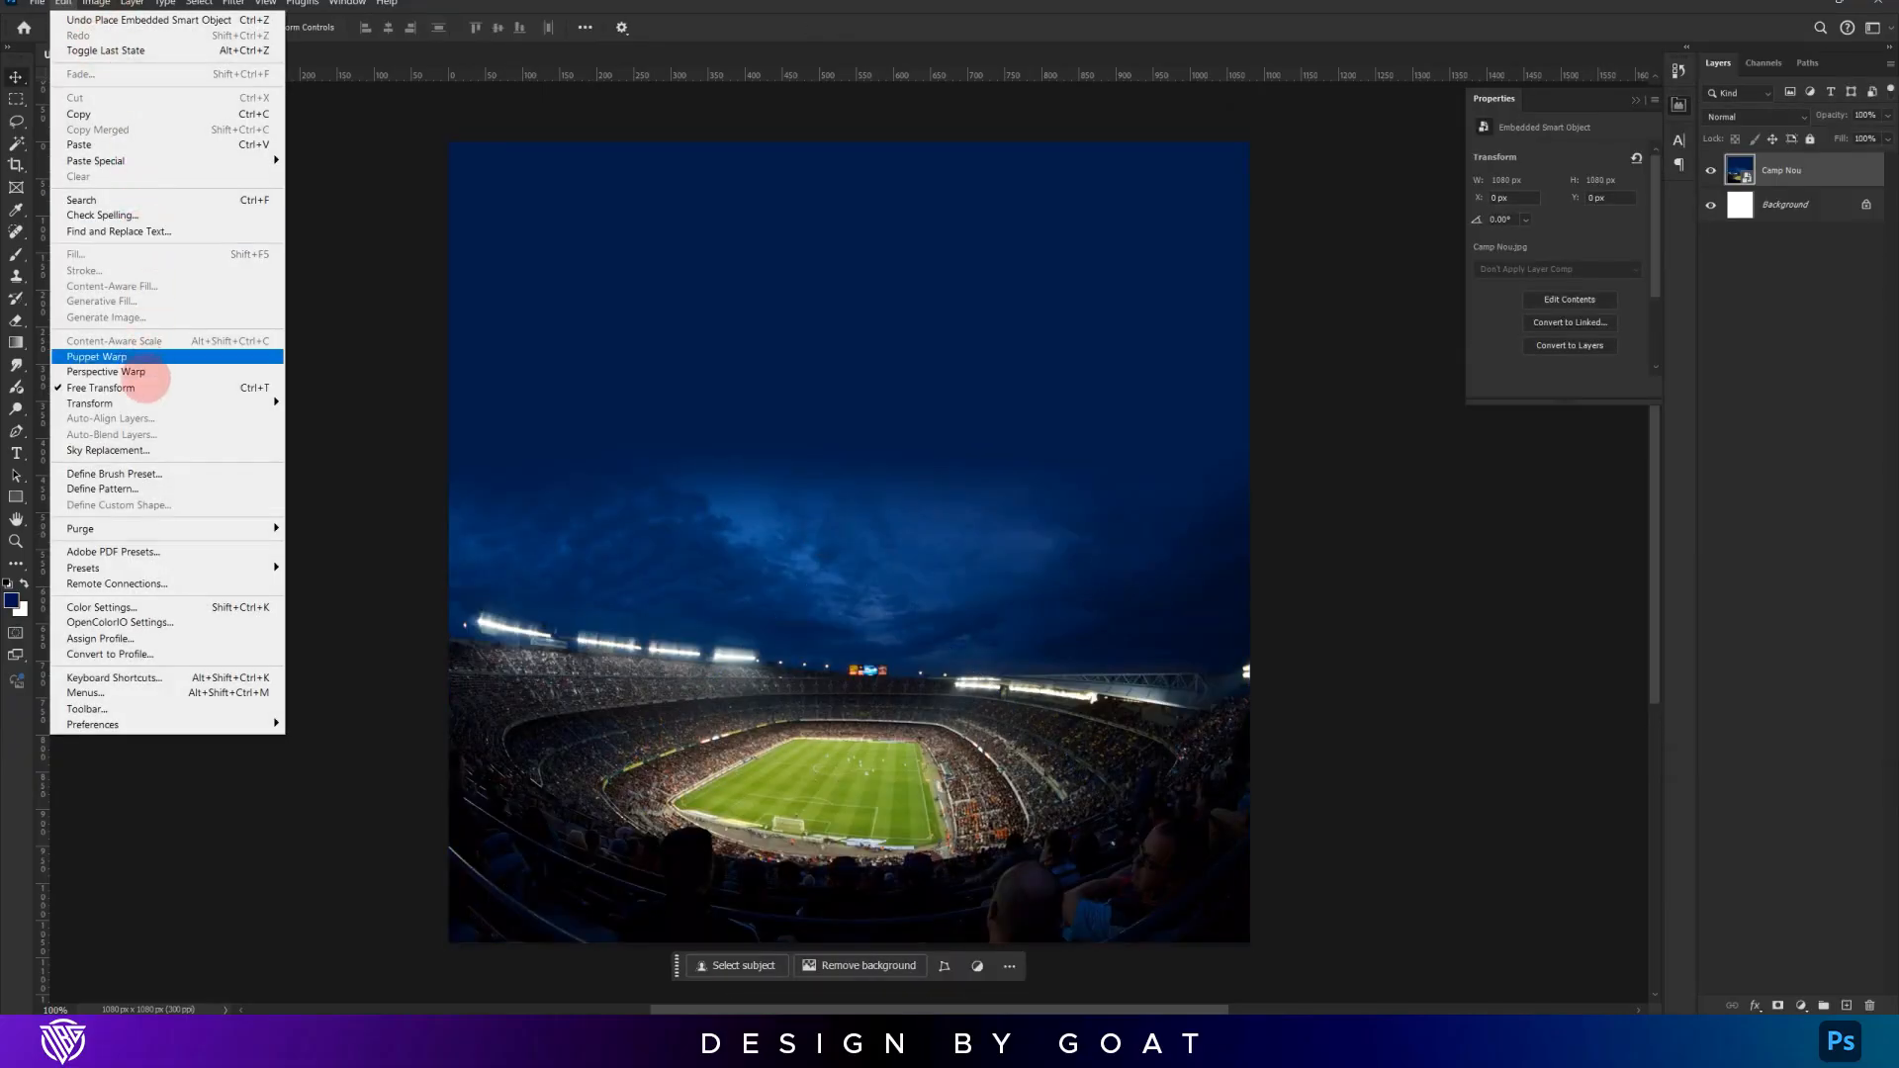
left_click(135, 450)
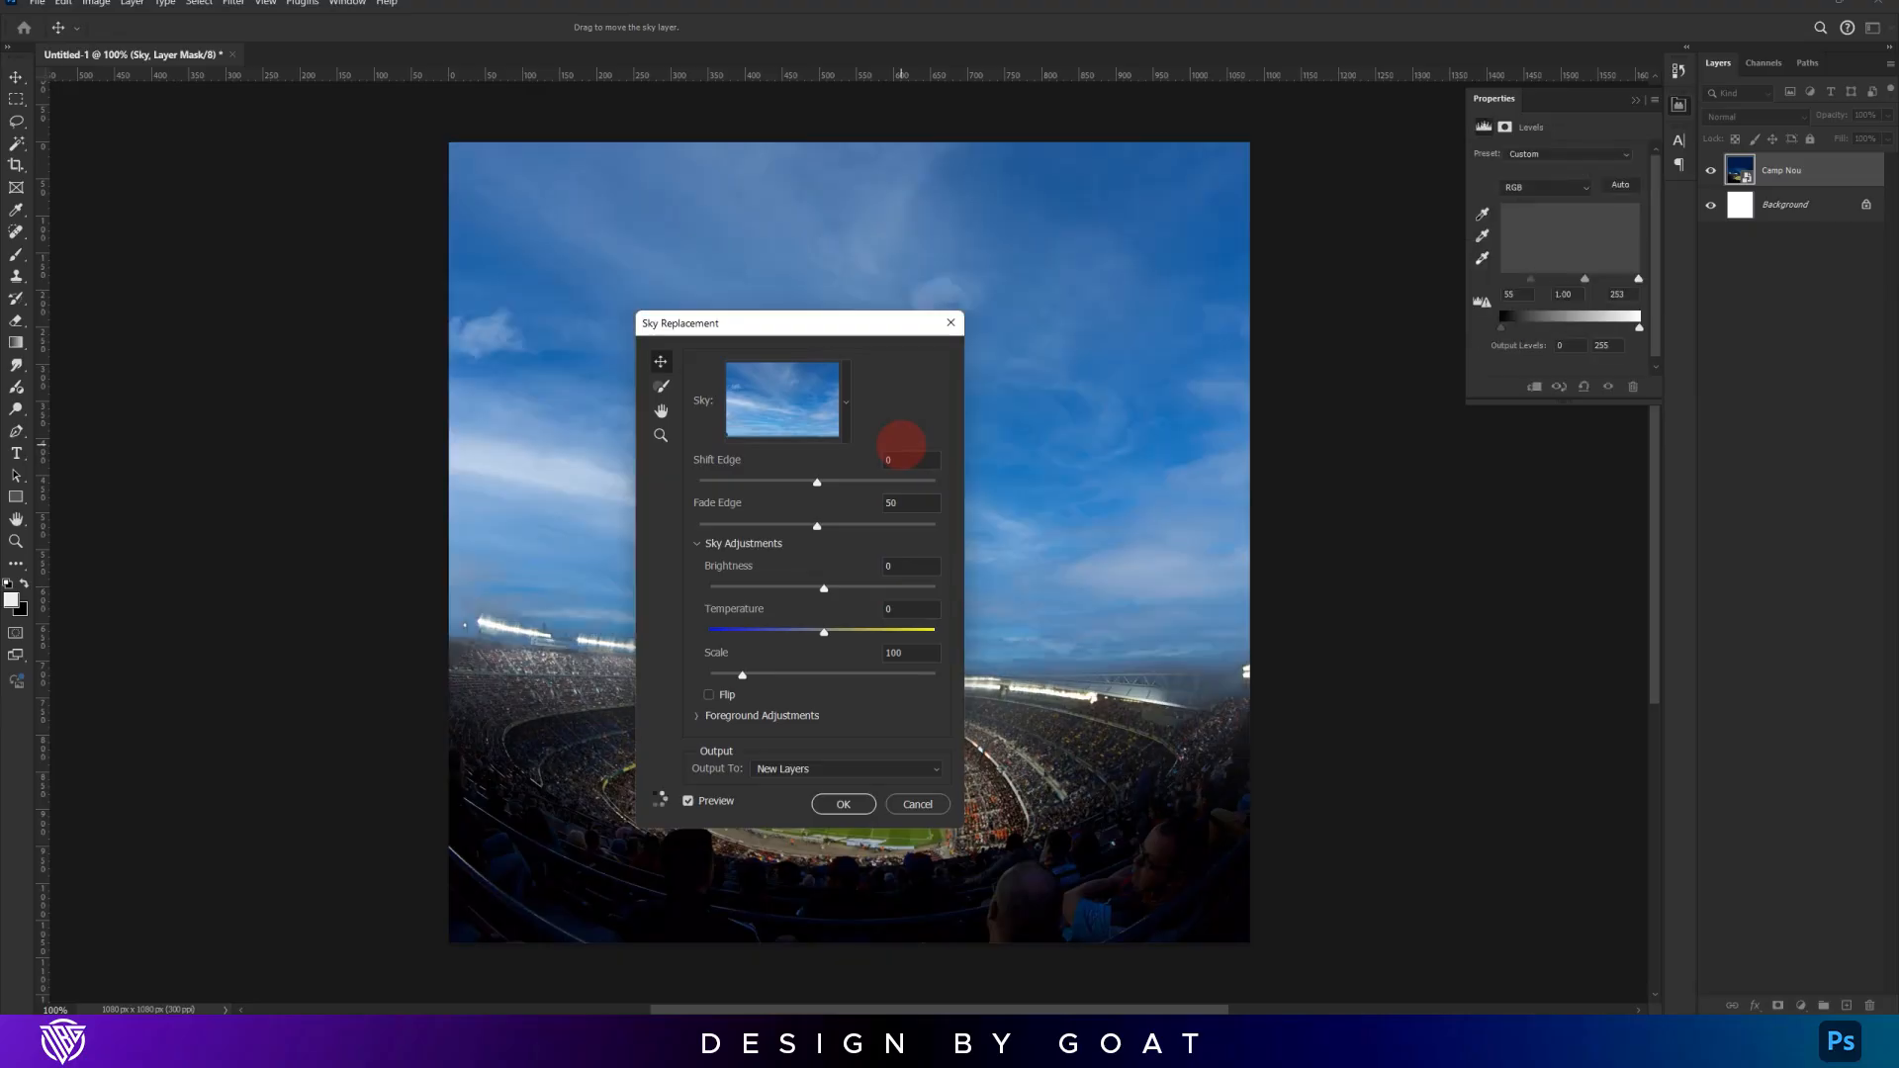
key("Return")
left_click(1793, 189, "ctrl")
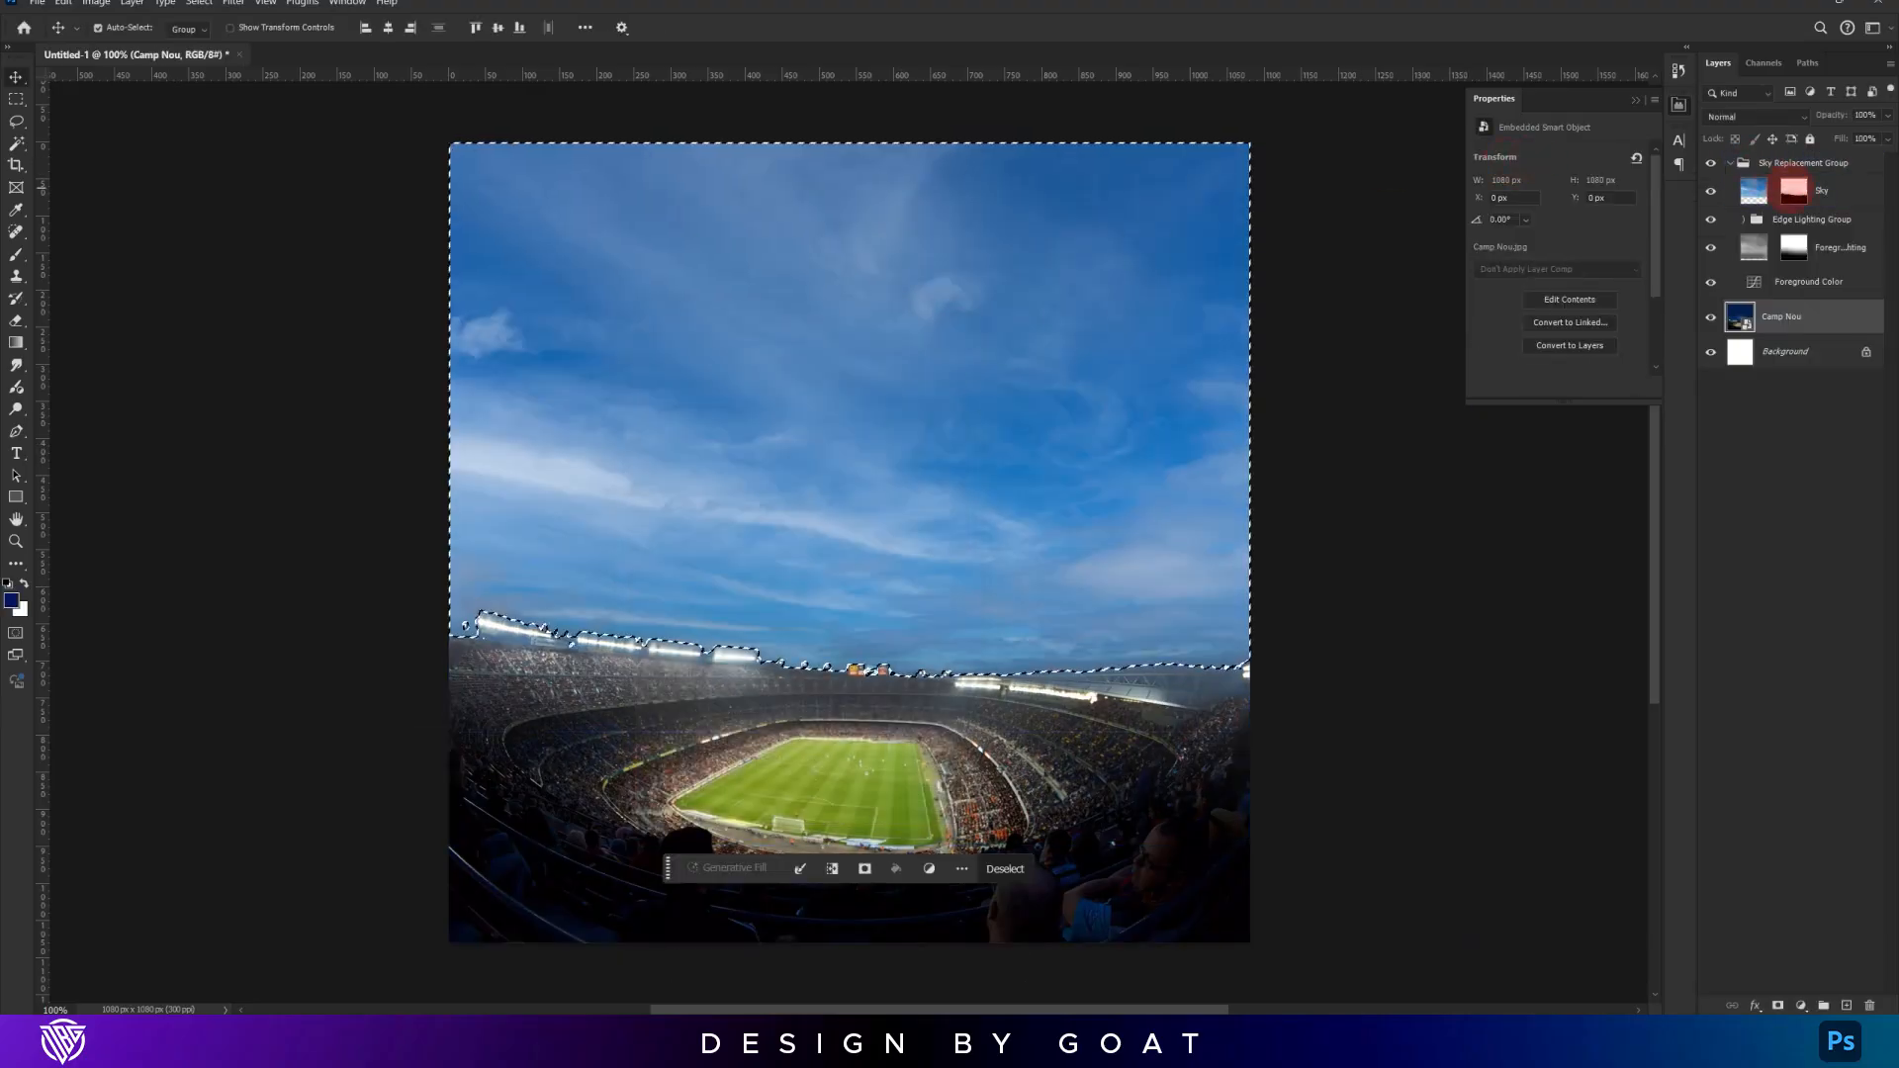
key("ctrl+shift+i")
key("ctrl+j")
Delete the Sky Replacement Group and the original Camp Nou layer
left_click(1800, 164)
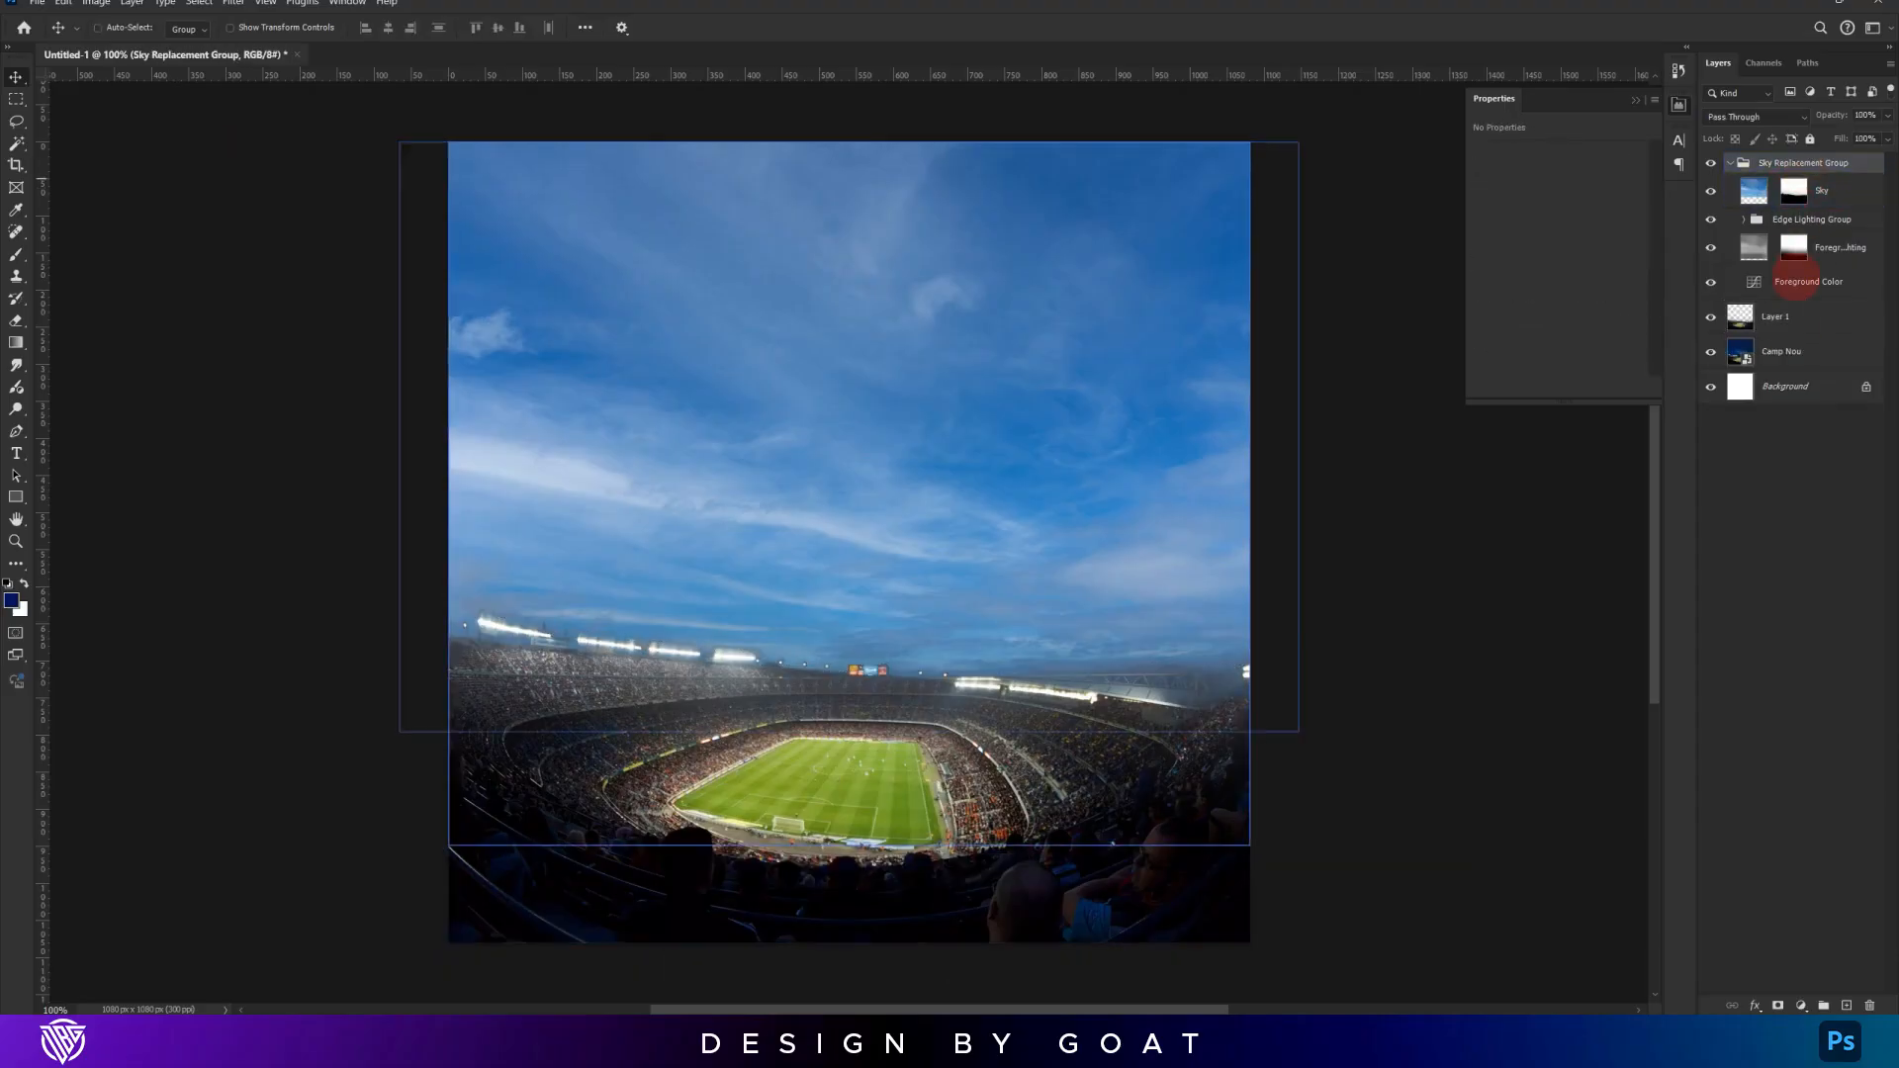
left_click(1795, 353, "ctrl")
key("Delete")
Place the Earth image behind the stadium cutout and shift it up to fill the sky area
left_click(1785, 203)
key("alt+Tab")
left_click_drag(1458, 265, 1022, 551)
left_click_drag(1047, 656, 1061, 539)
key("Return")
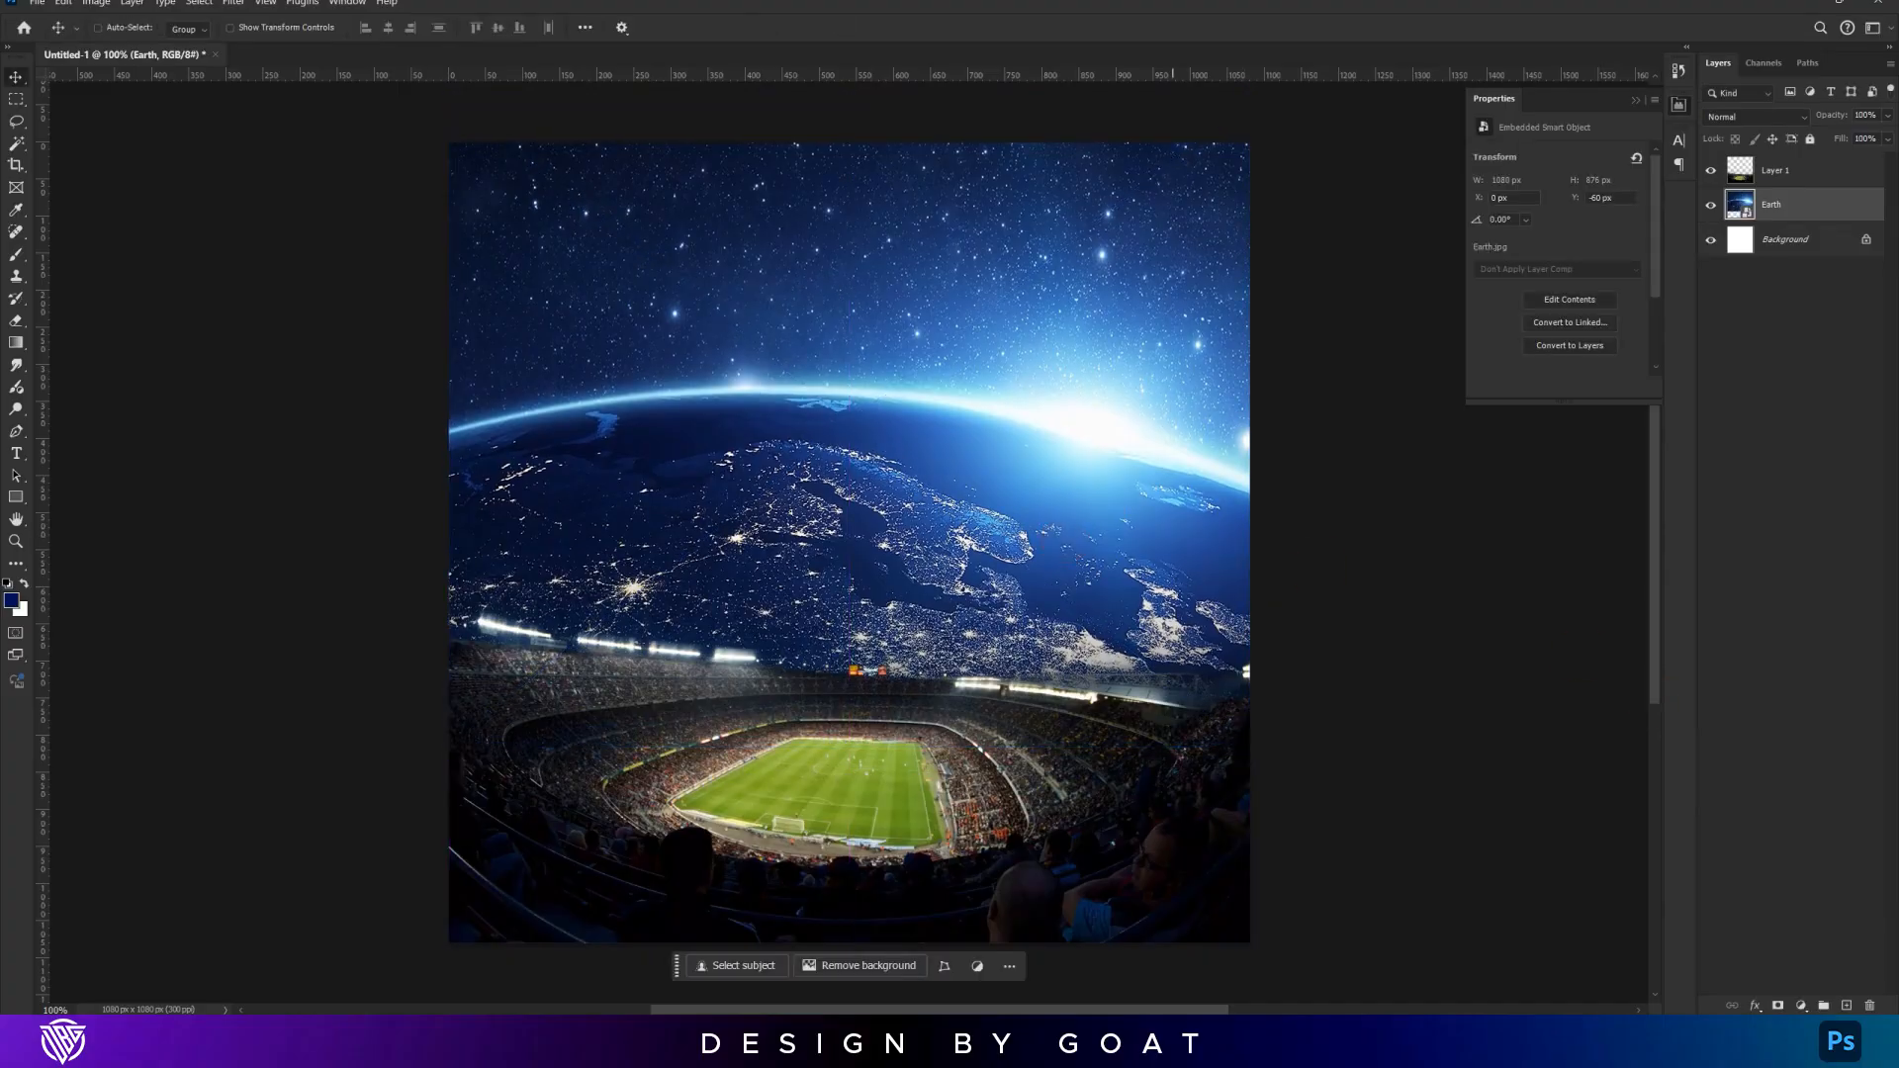
Place the space image over the canvas, directly above the Earth layer
key("alt+Tab")
left_click_drag(1639, 282, 966, 561)
key("Return")
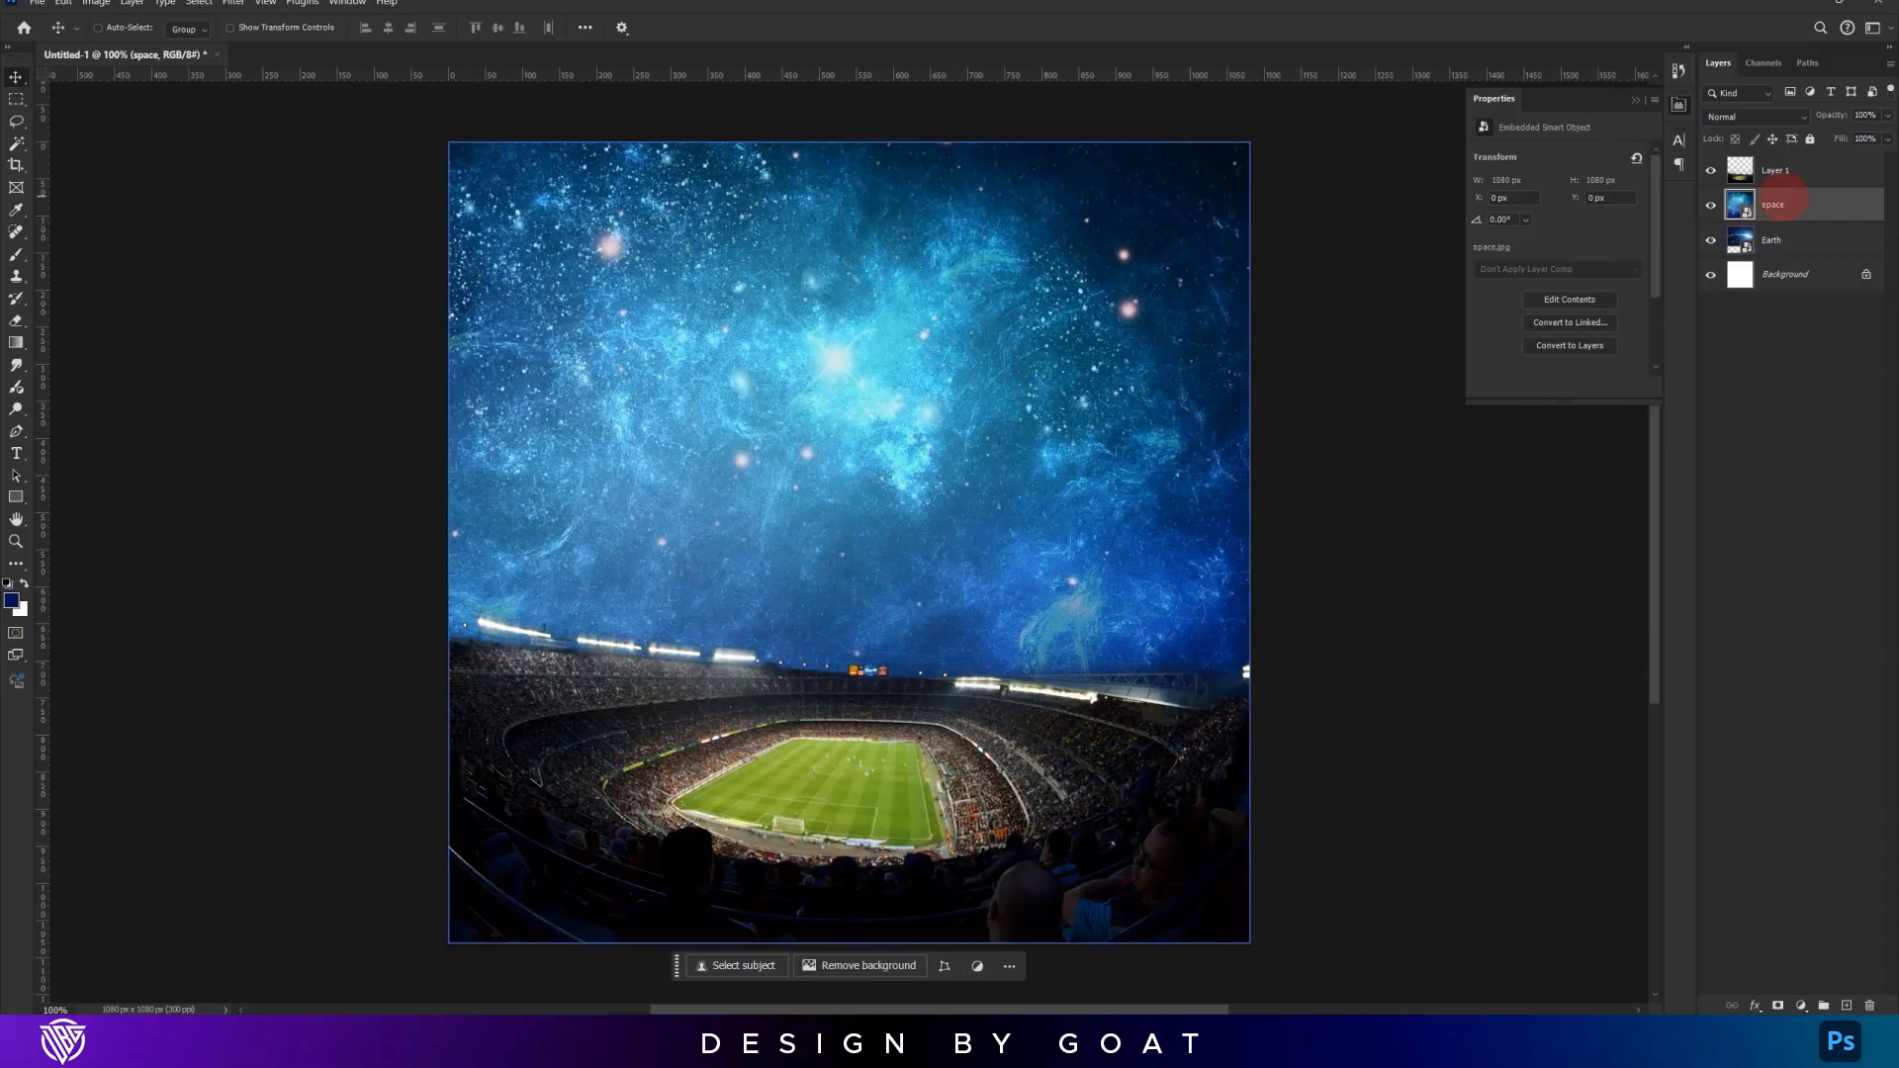
Clip the space layer to the stadium cutout and set its blend mode to Overlay
left_click_drag(1780, 170, 1808, 178)
left_click(1815, 186, "alt")
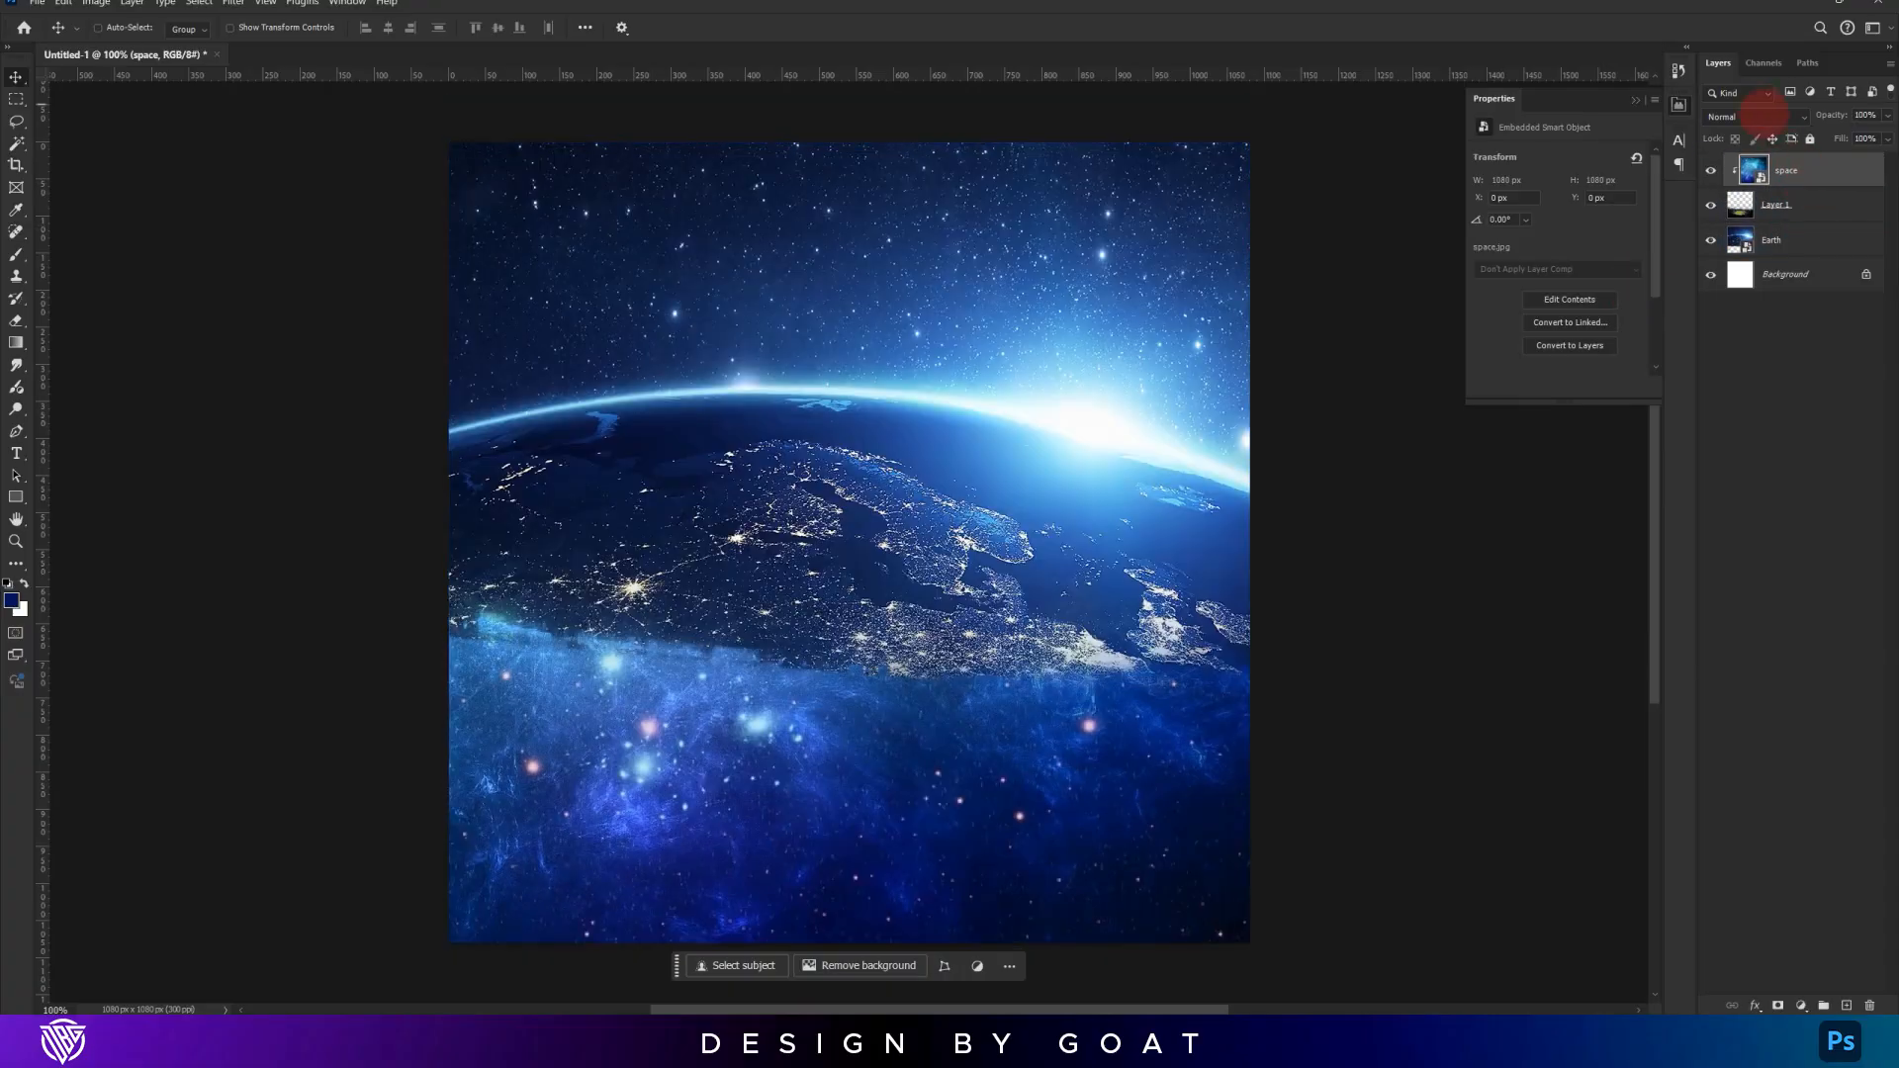
left_click(1764, 117)
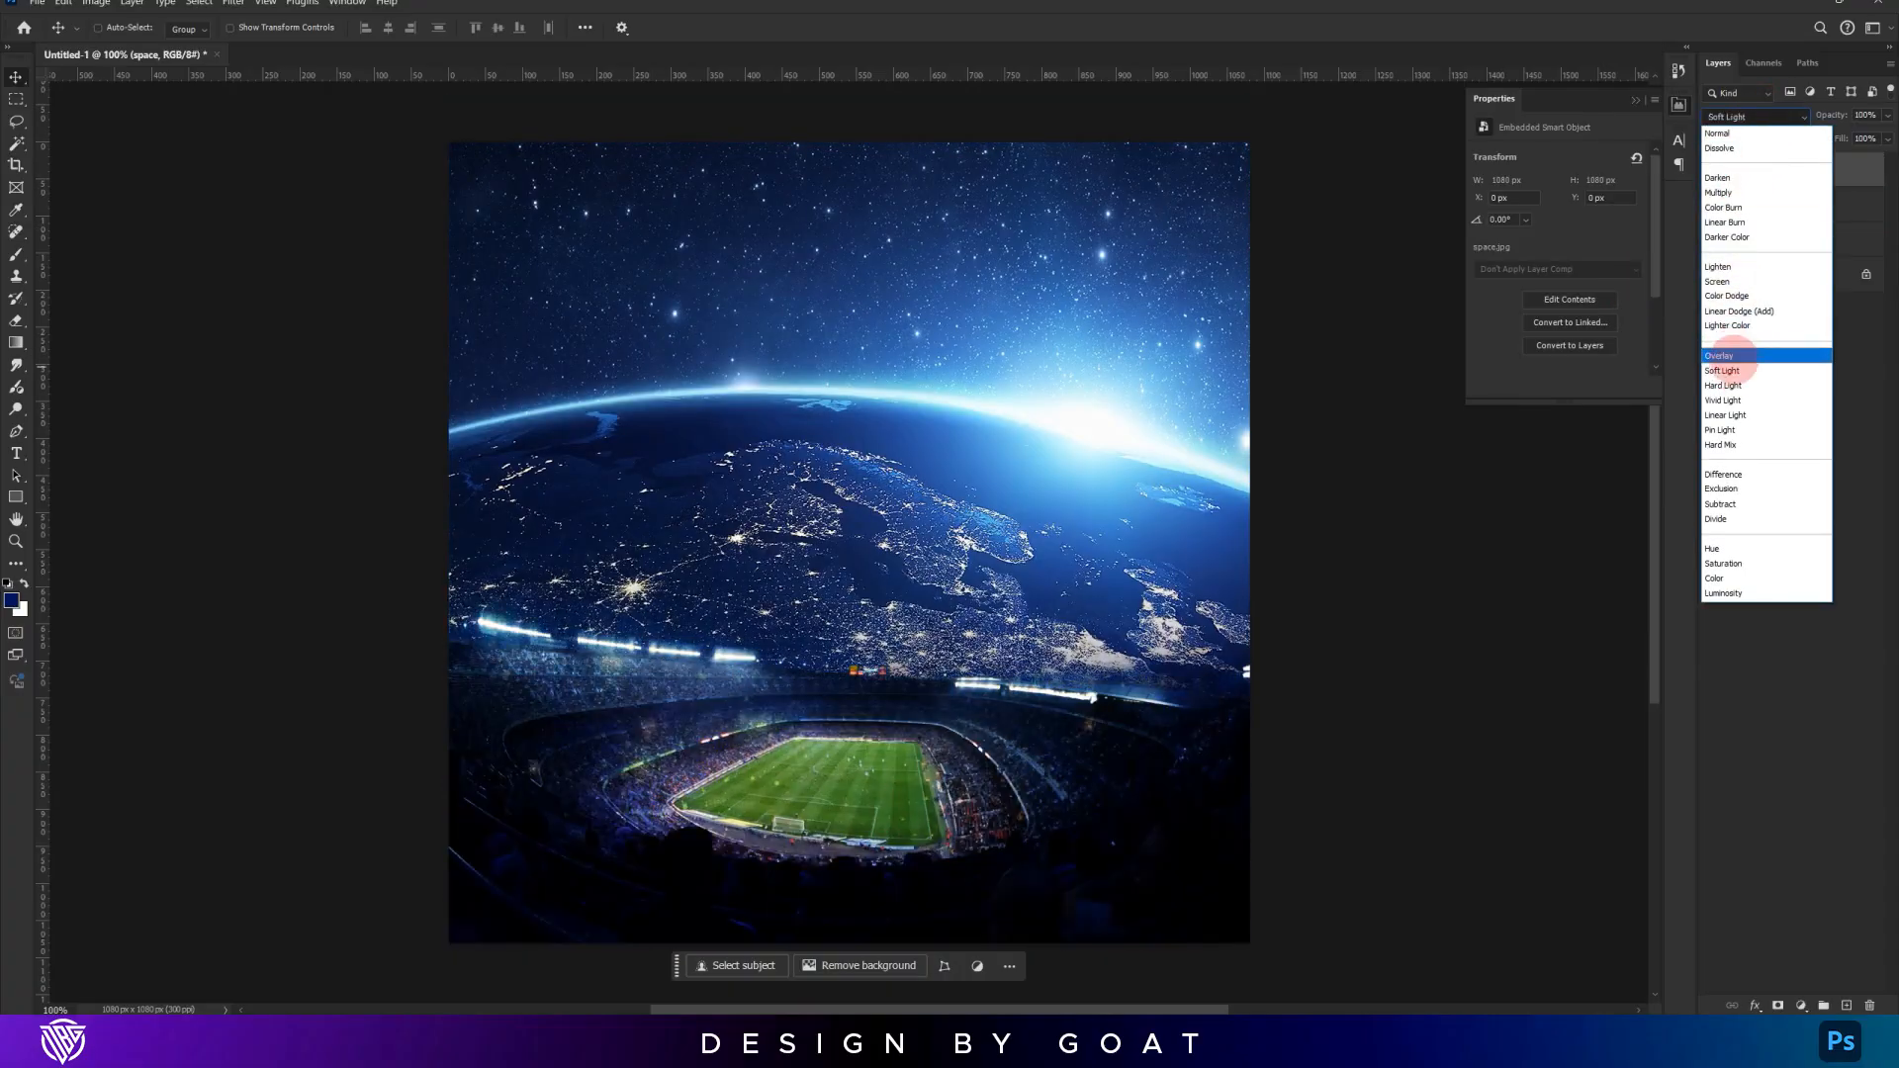
left_click(1725, 355)
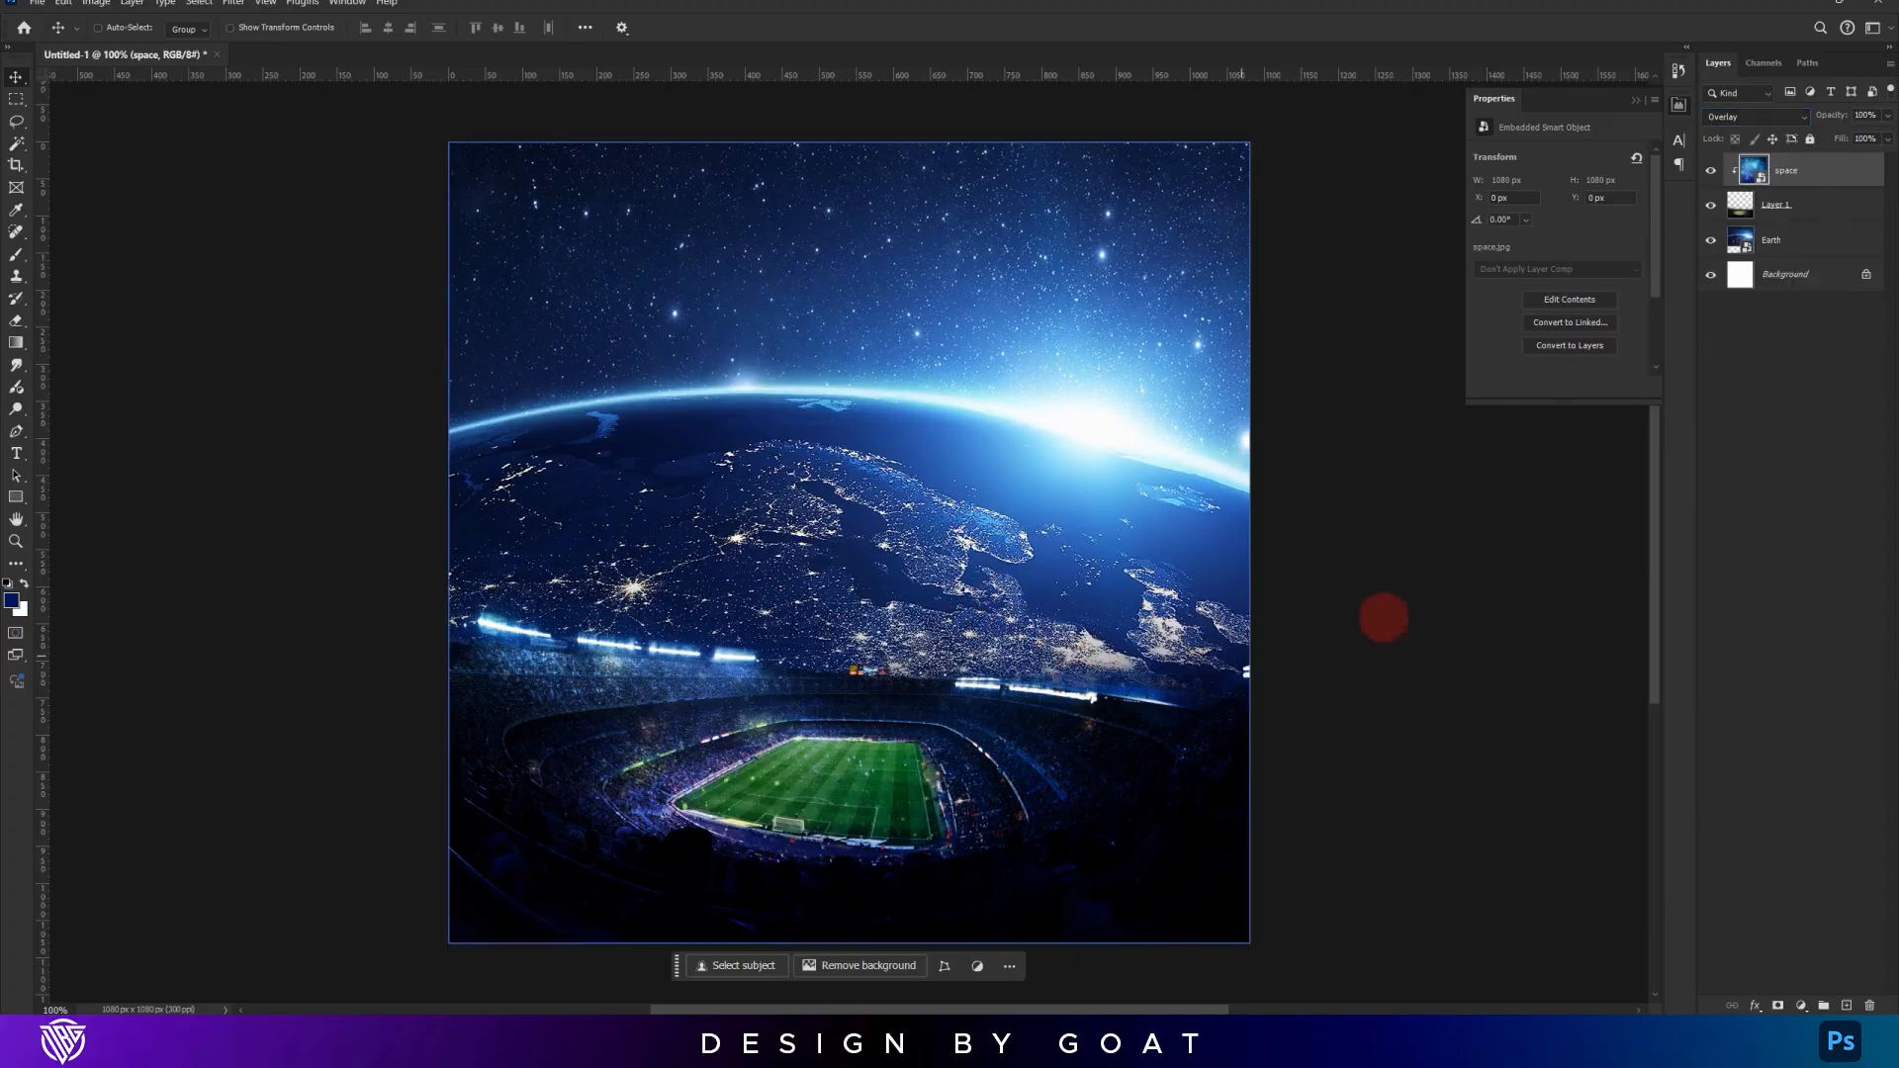
Place the Particals image as the uppermost layer and set its blend mode to Screen
key("alt+Tab")
left_click_drag(1560, 294, 792, 390)
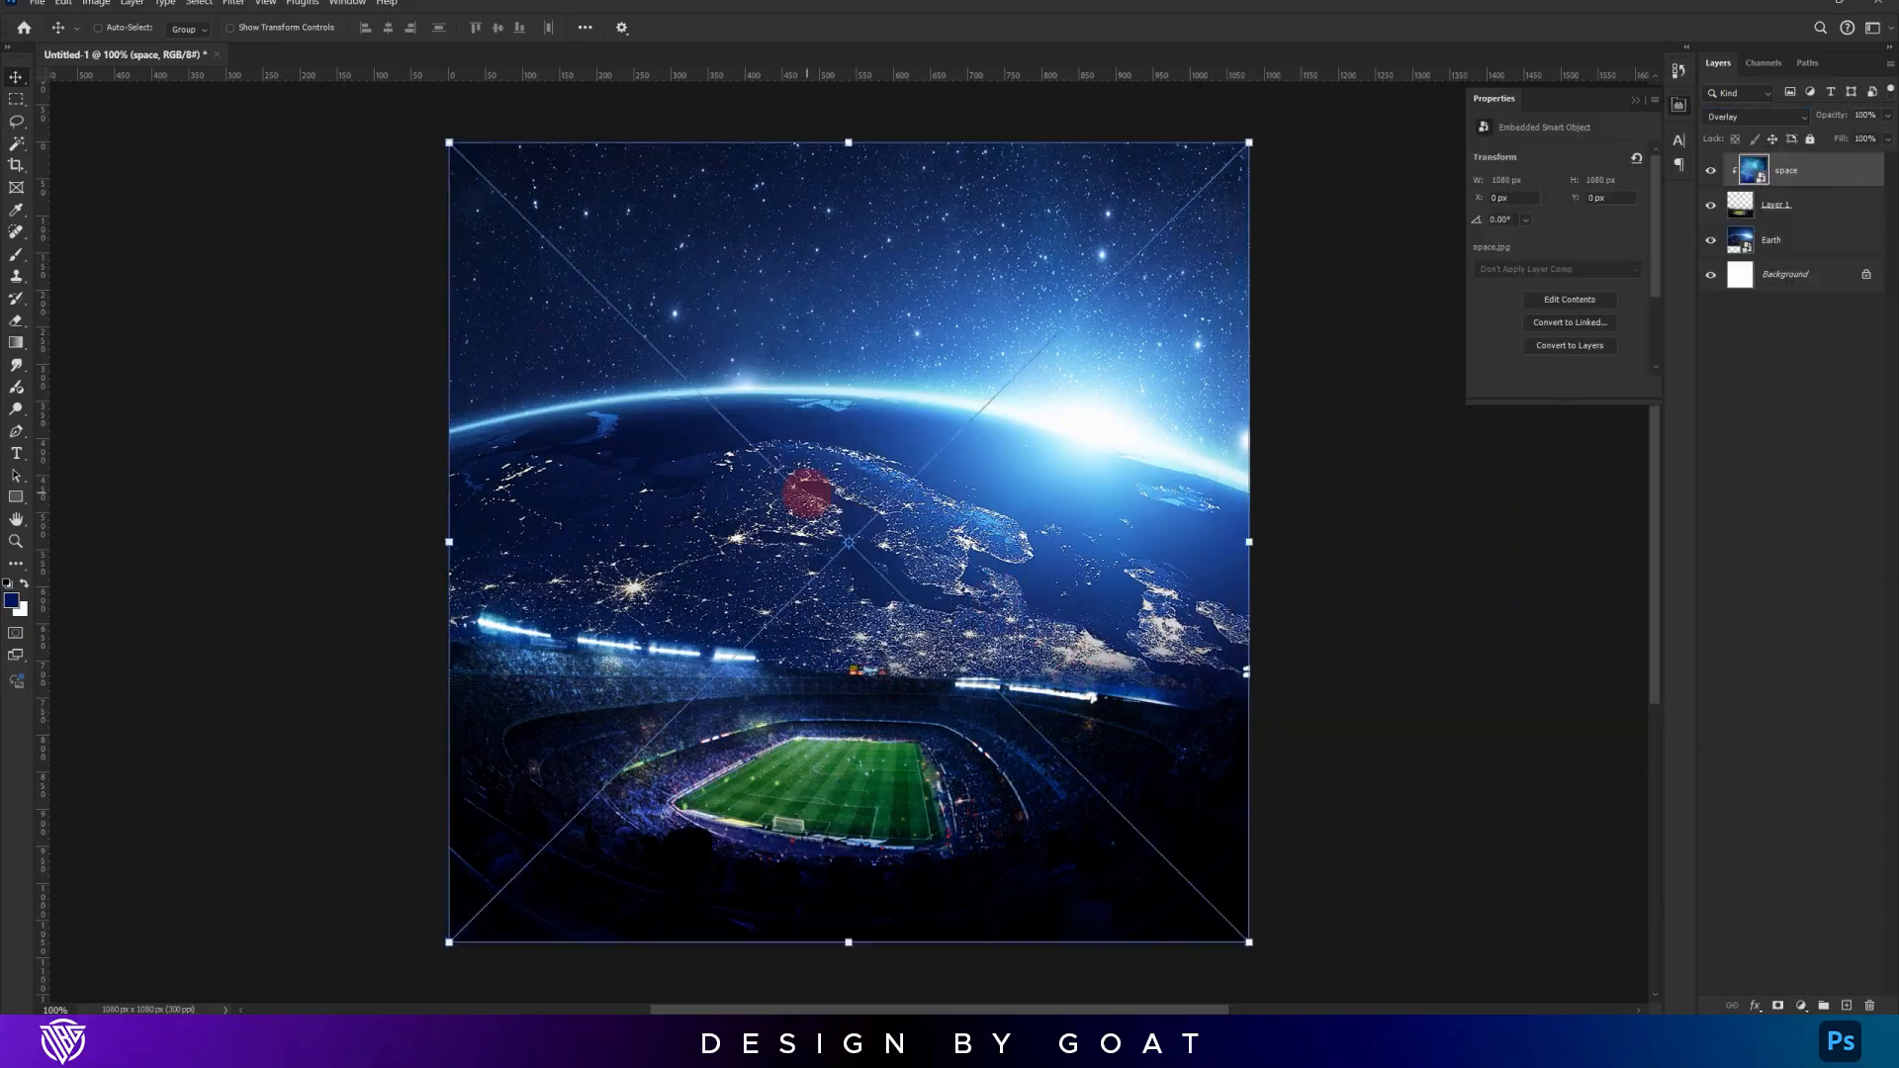
key("Return")
left_click(1775, 115)
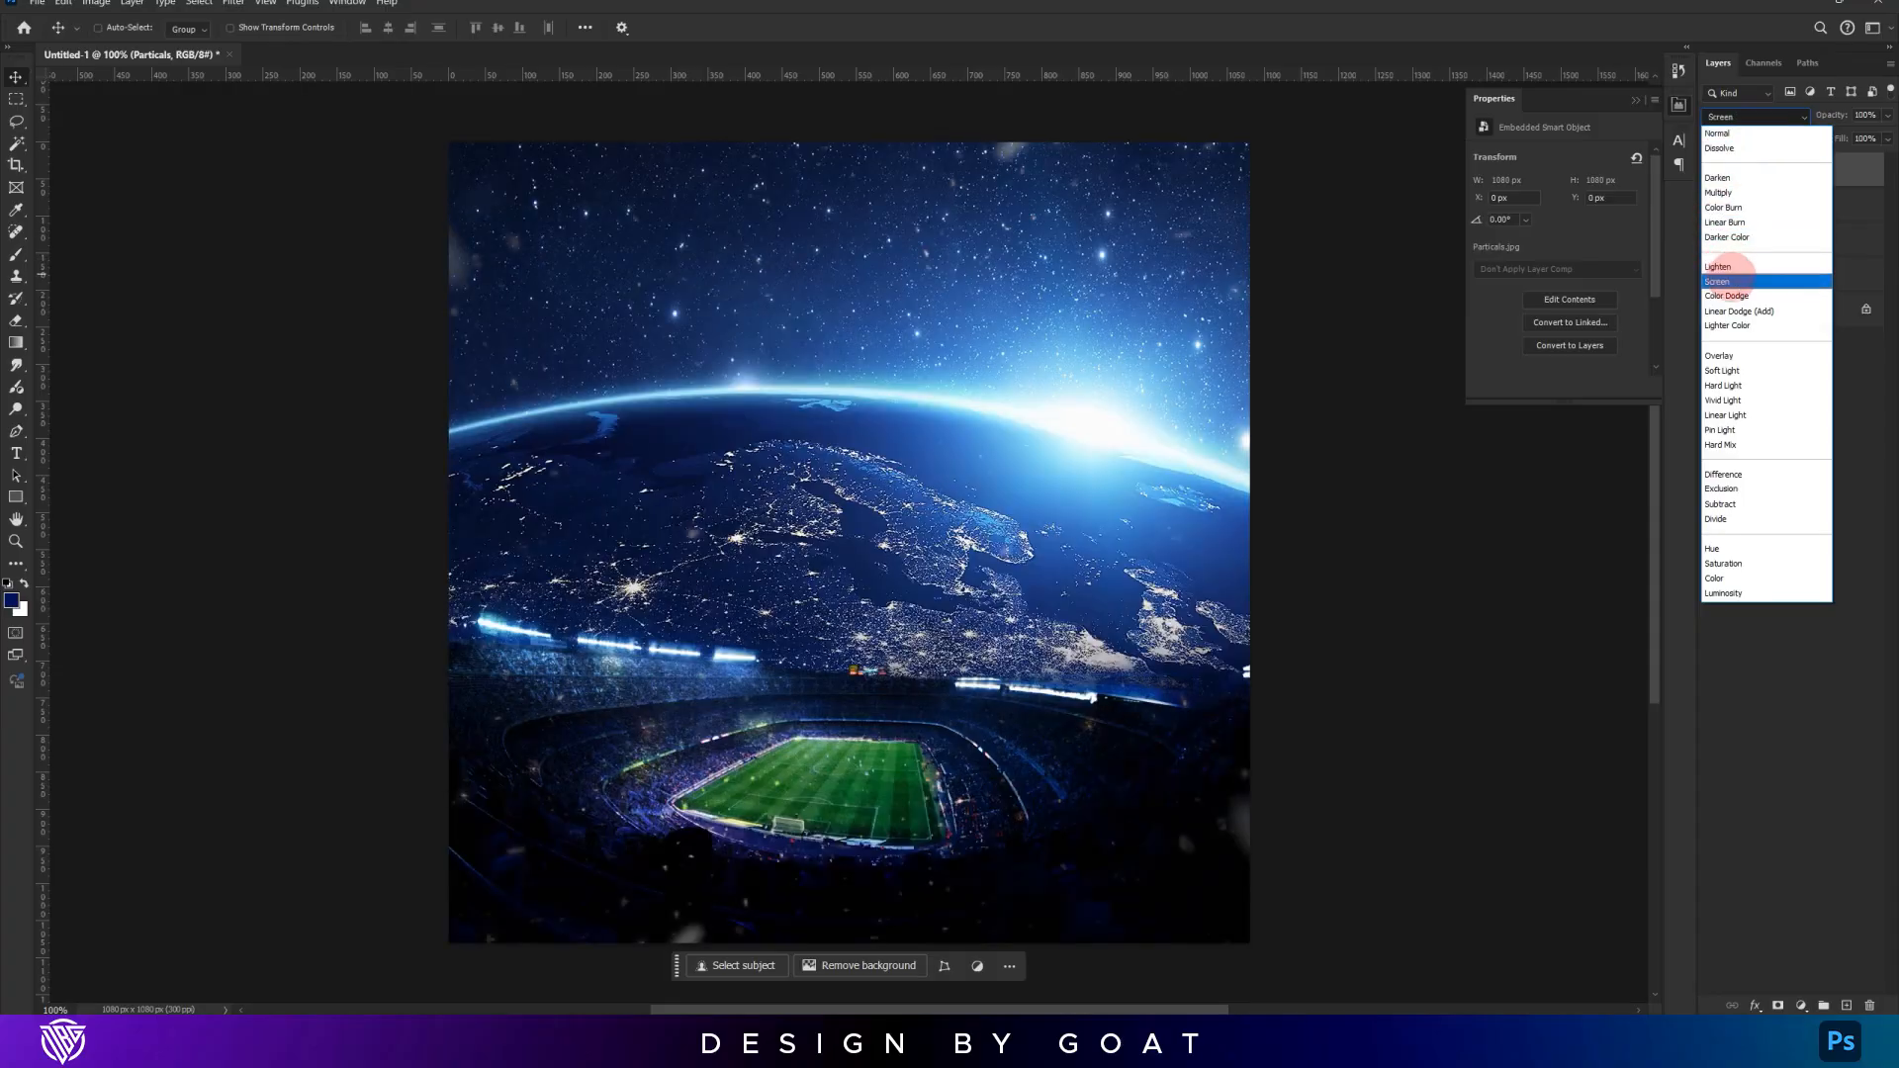
left_click(1718, 281)
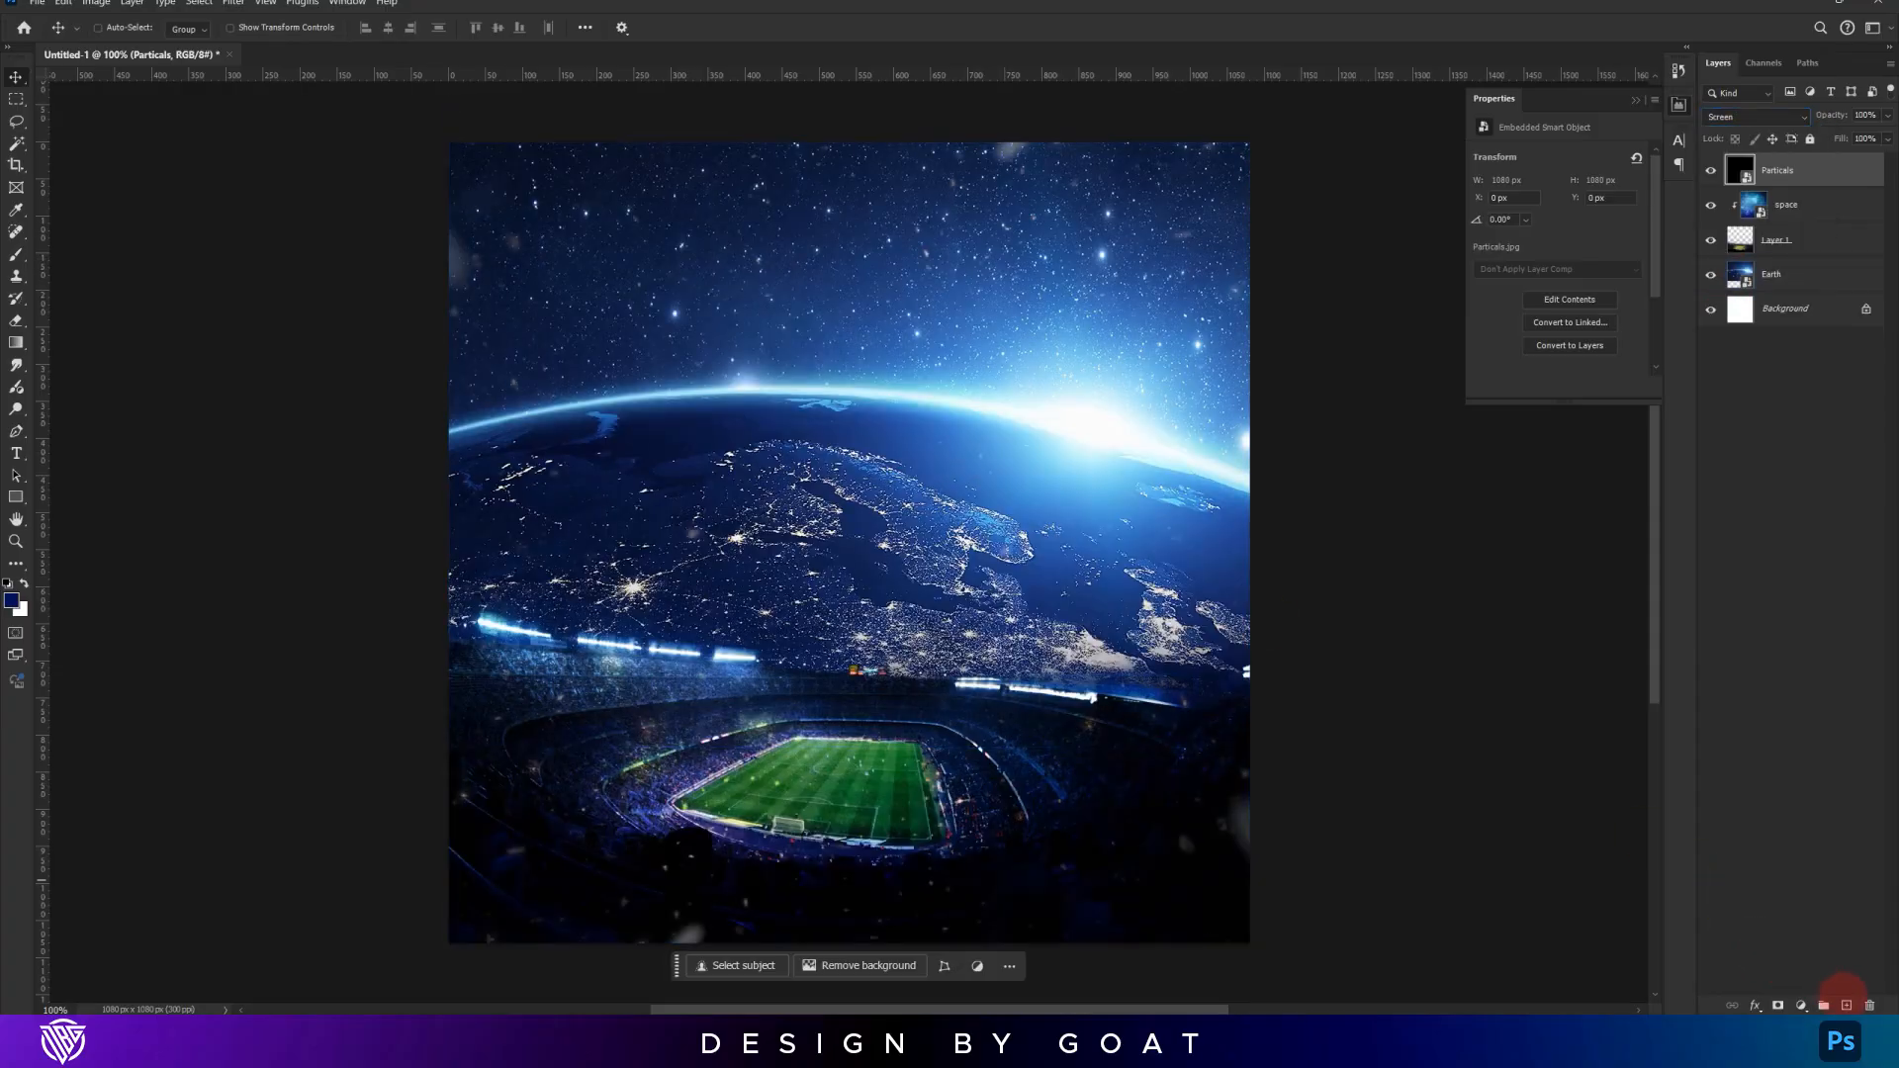
Paint a soft dark blue fade along the bottom of the canvas on a new top layer, using a colour sampled from the image
left_click(1844, 1001)
left_click(16, 254)
scroll(806, 628, "down", 1)
scroll(806, 628, "down", 1)
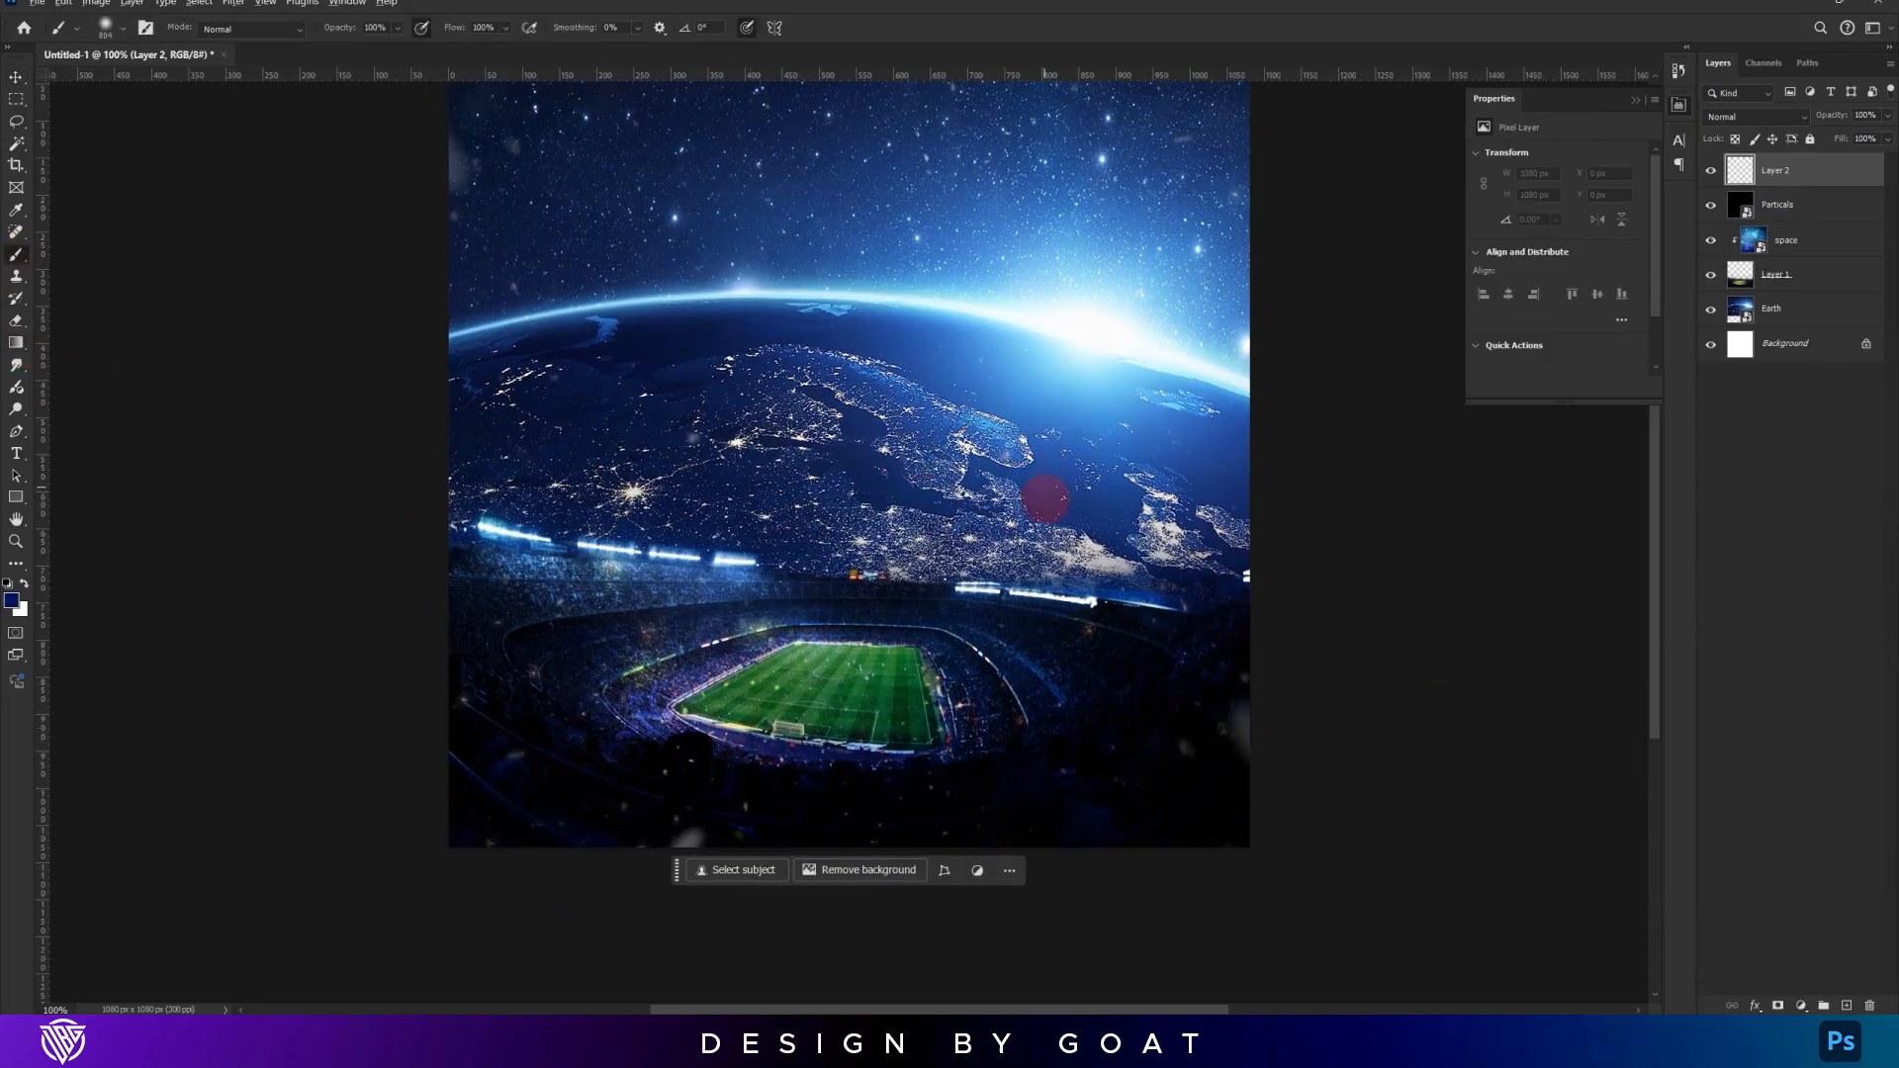
left_click(1047, 500, "alt")
scroll(1019, 512, "down", 3)
left_click_drag(972, 557, 900, 534)
left_click(781, 368, "alt")
left_click_drag(420, 833, 1483, 828)
left_click_drag(964, 691, 1028, 695)
left_click_drag(418, 831, 1462, 831)
key("v")
left_click_drag(1051, 669, 1053, 685)
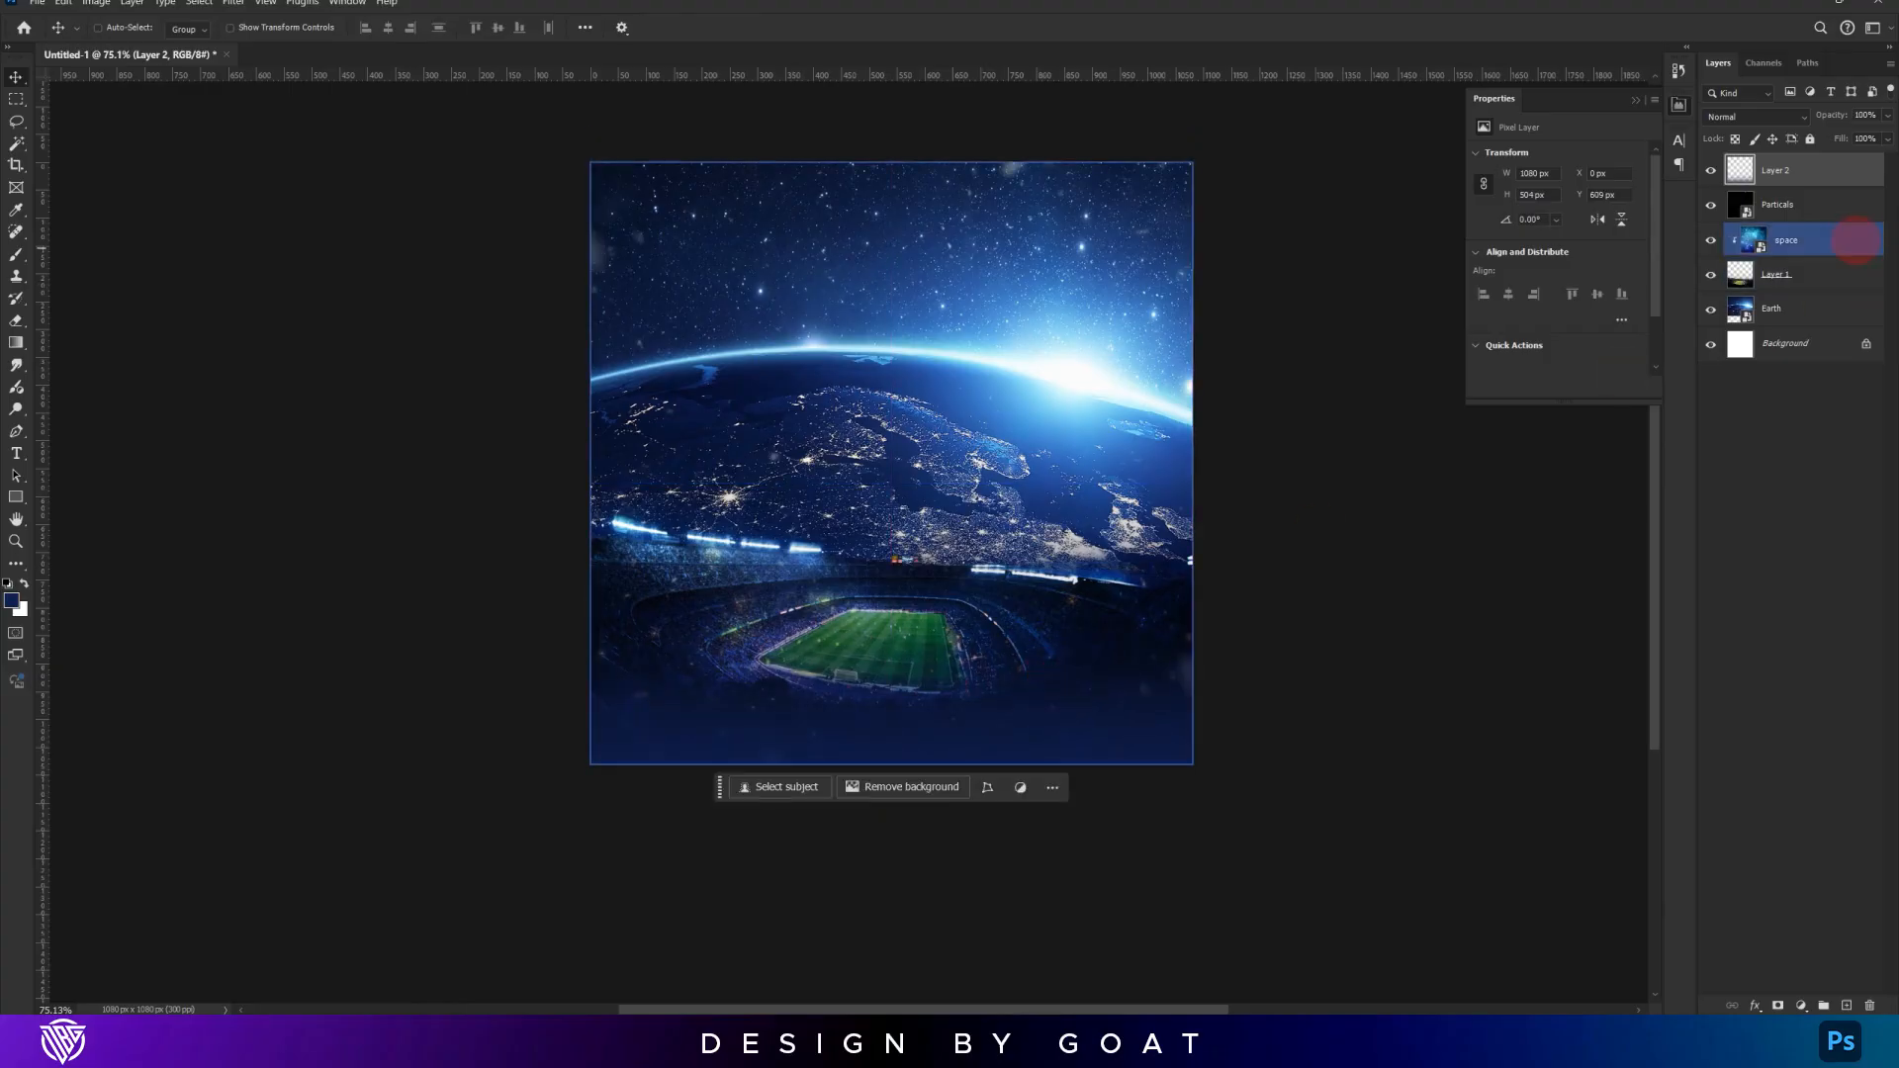
Add a Hue/Saturation adjustment layer above the space layer with saturation at +25
left_click(1855, 240)
left_click(1800, 1005)
left_click(1809, 841)
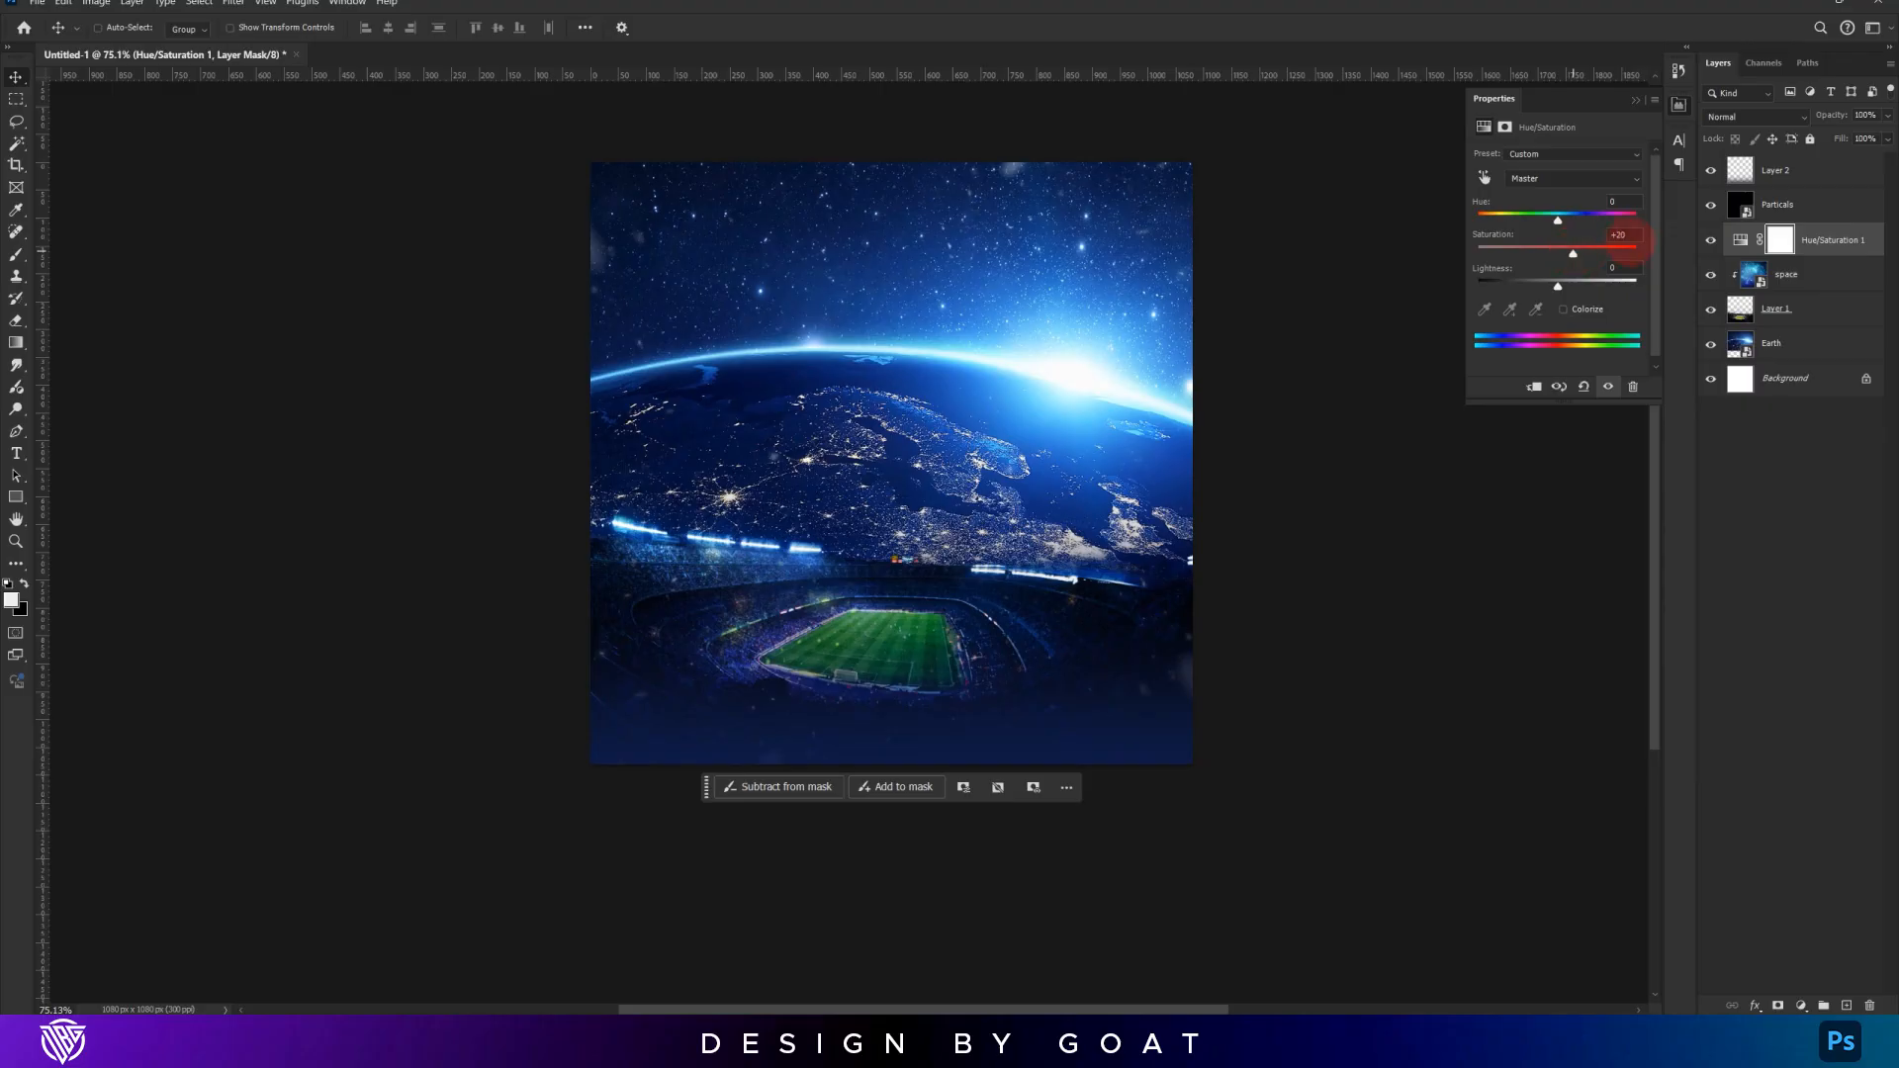
scroll(911, 490, "down", 1)
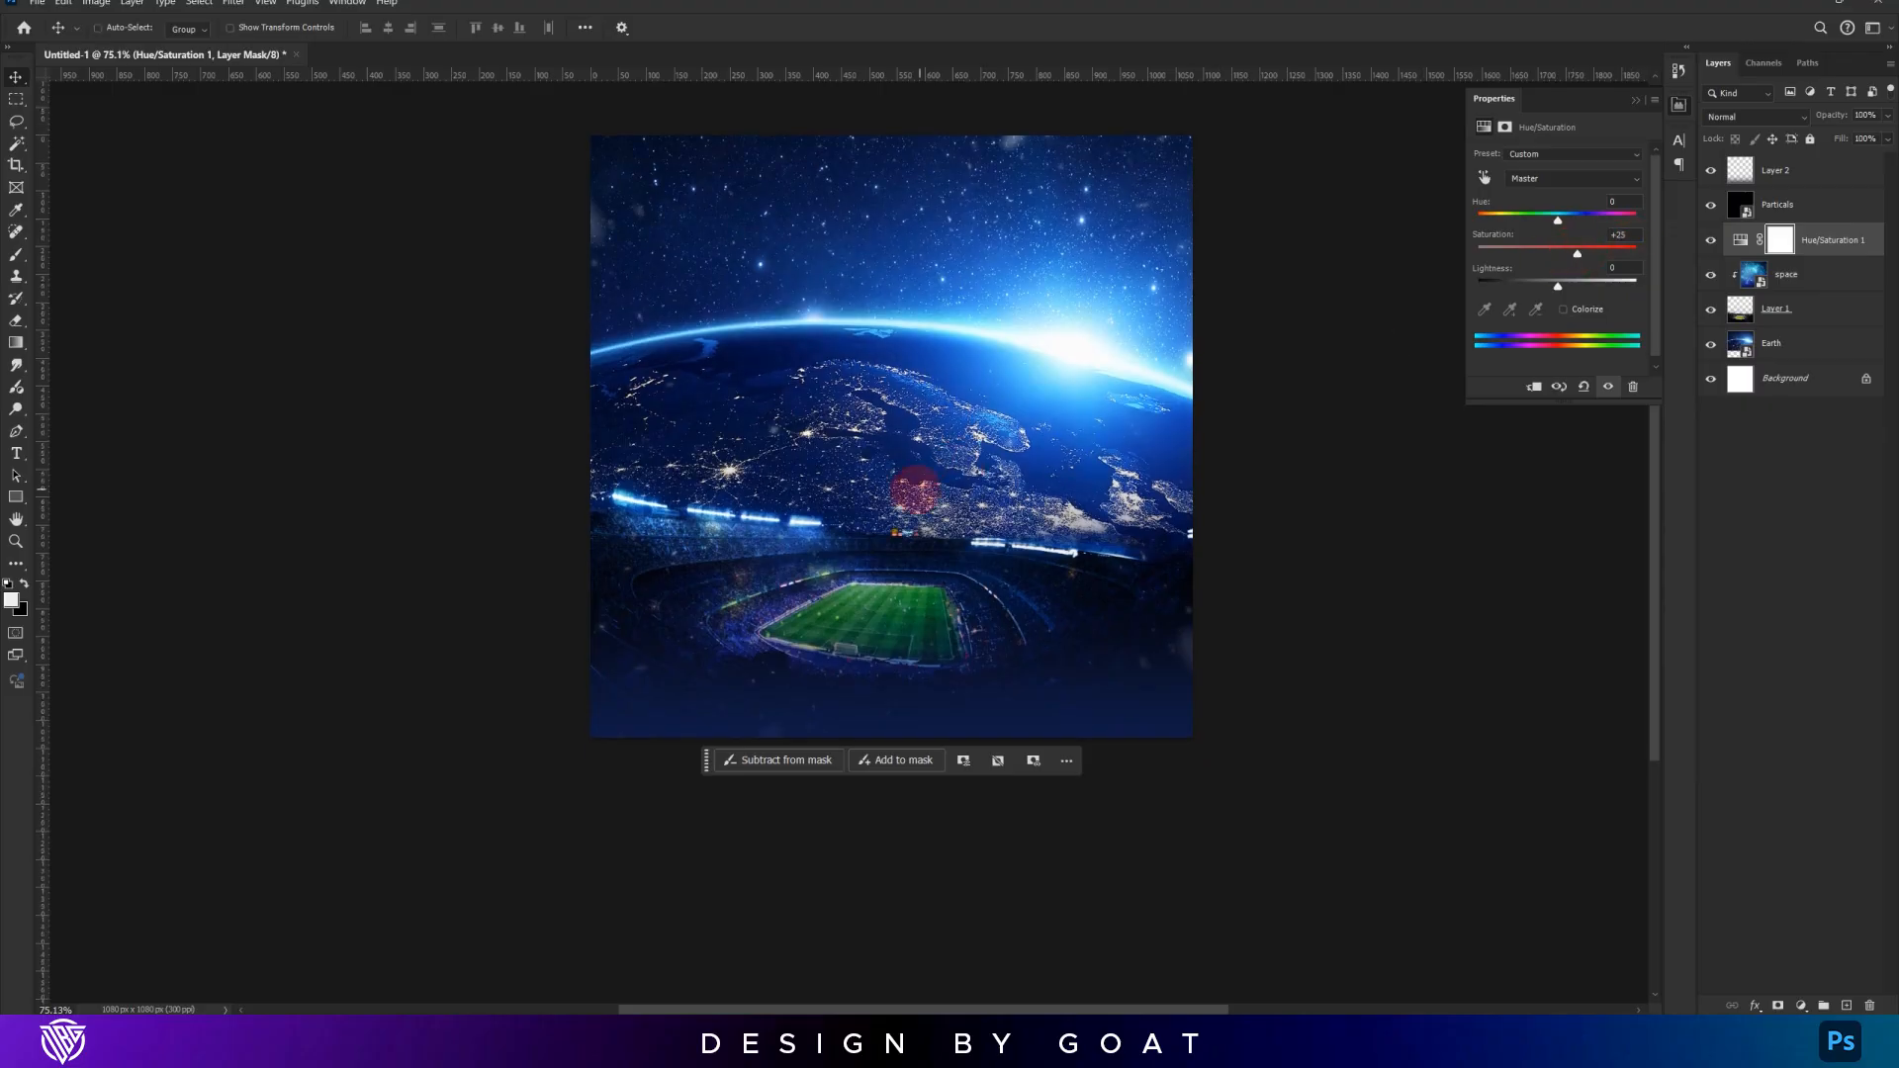
scroll(910, 486, "up", 4)
scroll(910, 554, "up", 2)
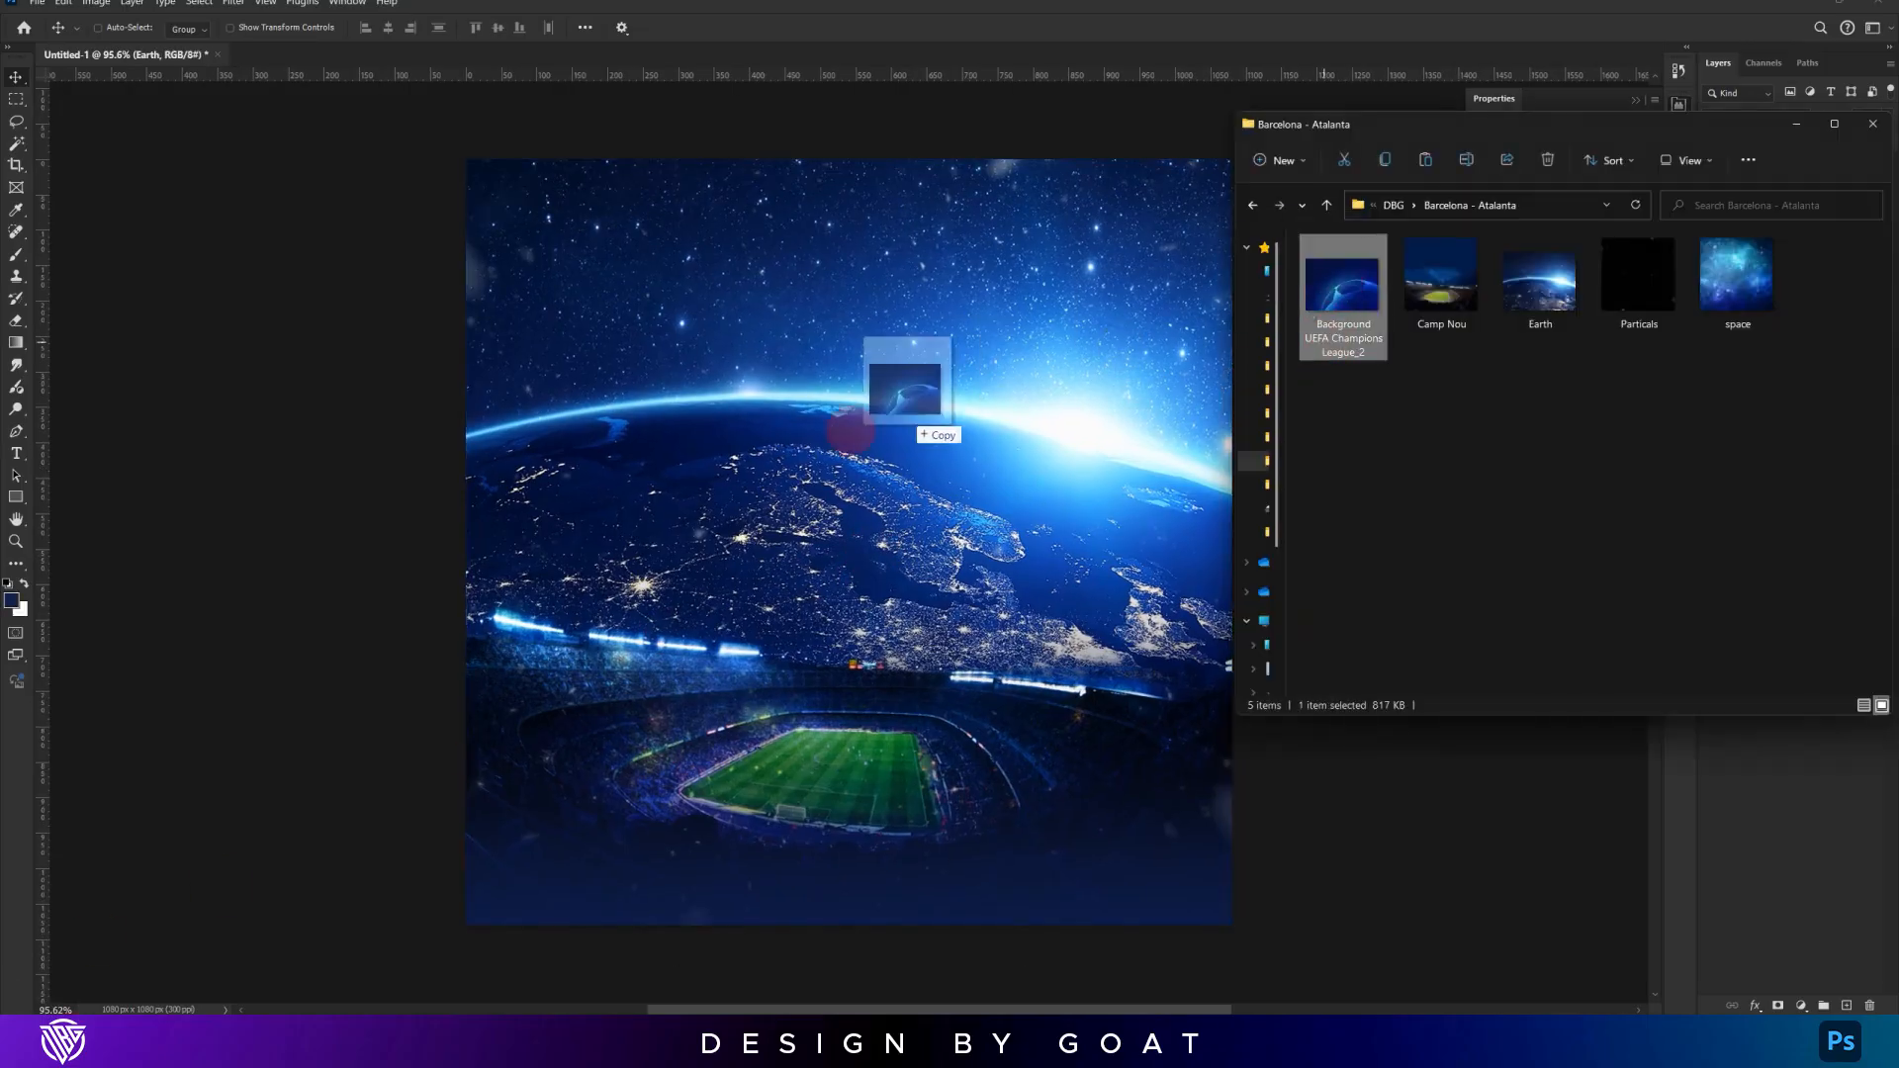
Place the Background UEFA Champions League_2 image above the Earth layer, flipped horizontally and slightly rotated, with Lighten blending
left_click_drag(875, 423, 875, 425)
left_click_drag(1327, 483, 1326, 495)
right_click(1089, 495)
left_click(1174, 801)
left_click_drag(1226, 535, 1407, 482)
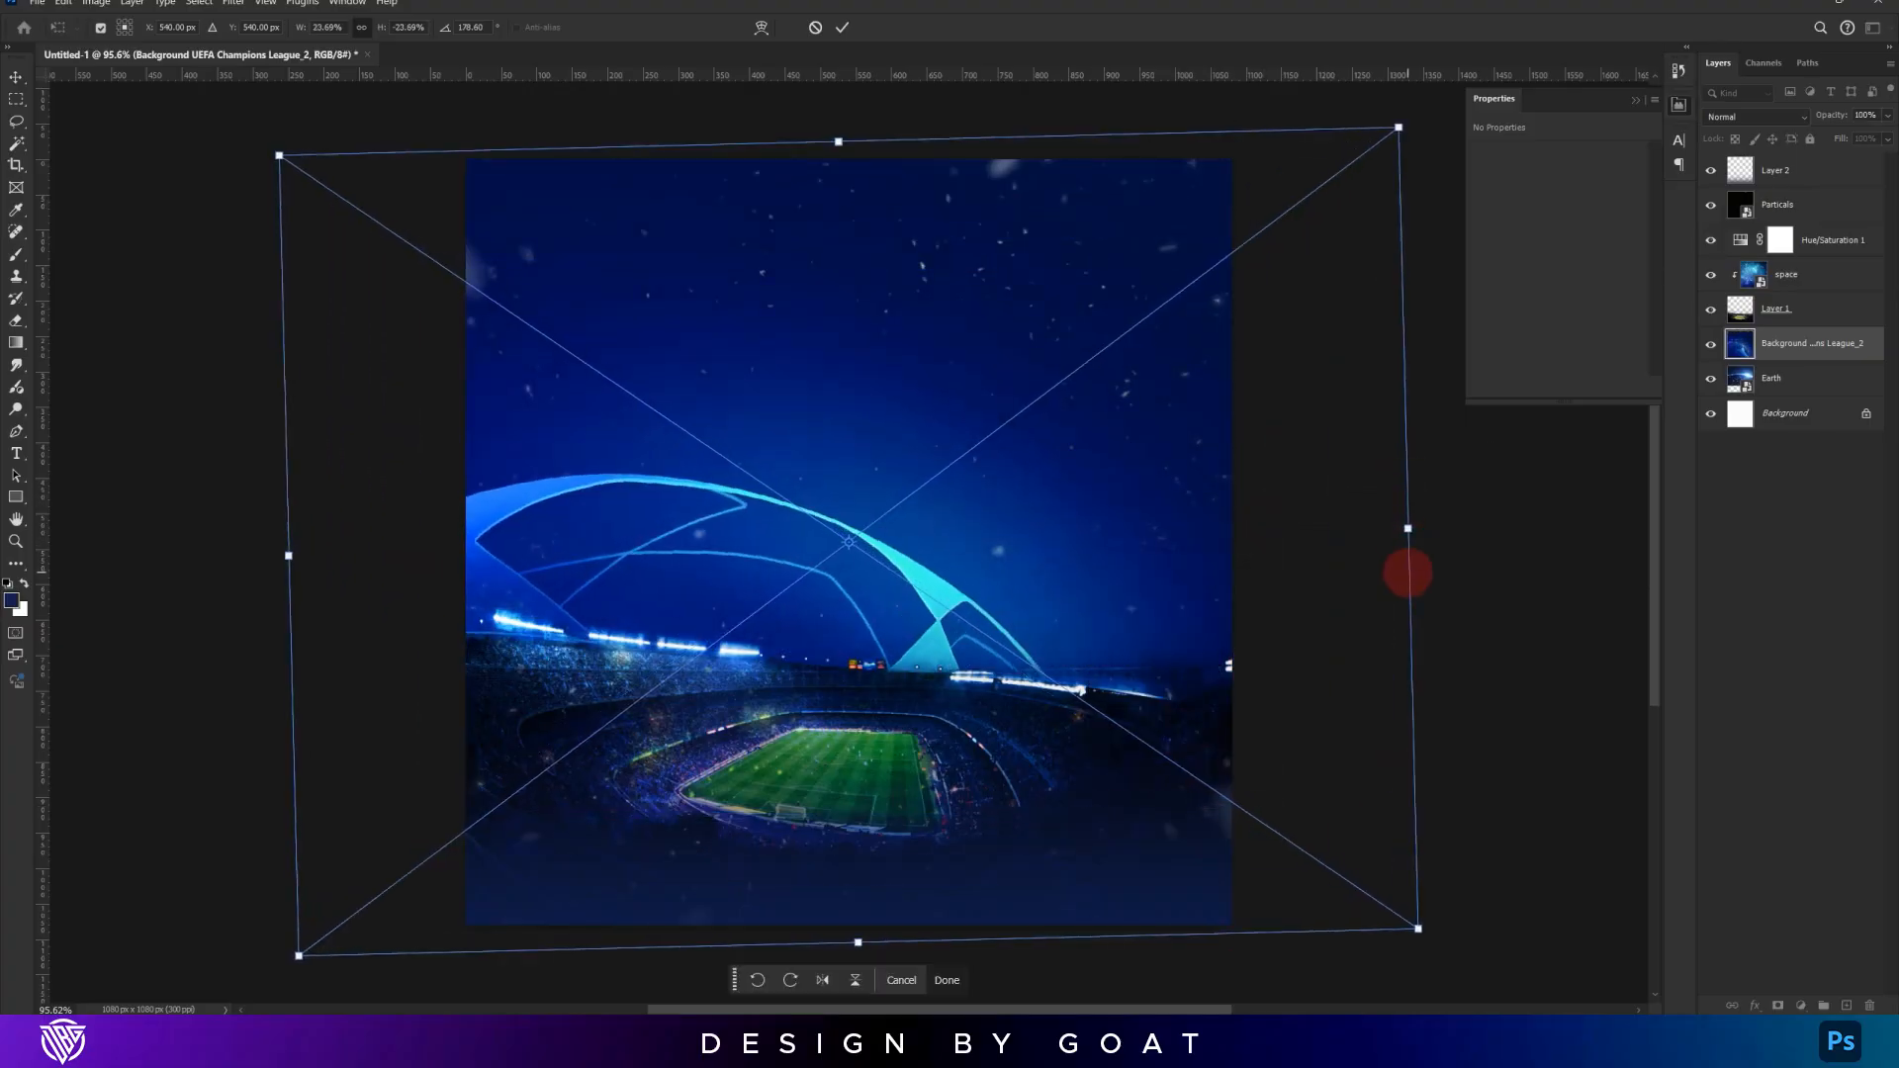
key("Return")
left_click(1741, 117)
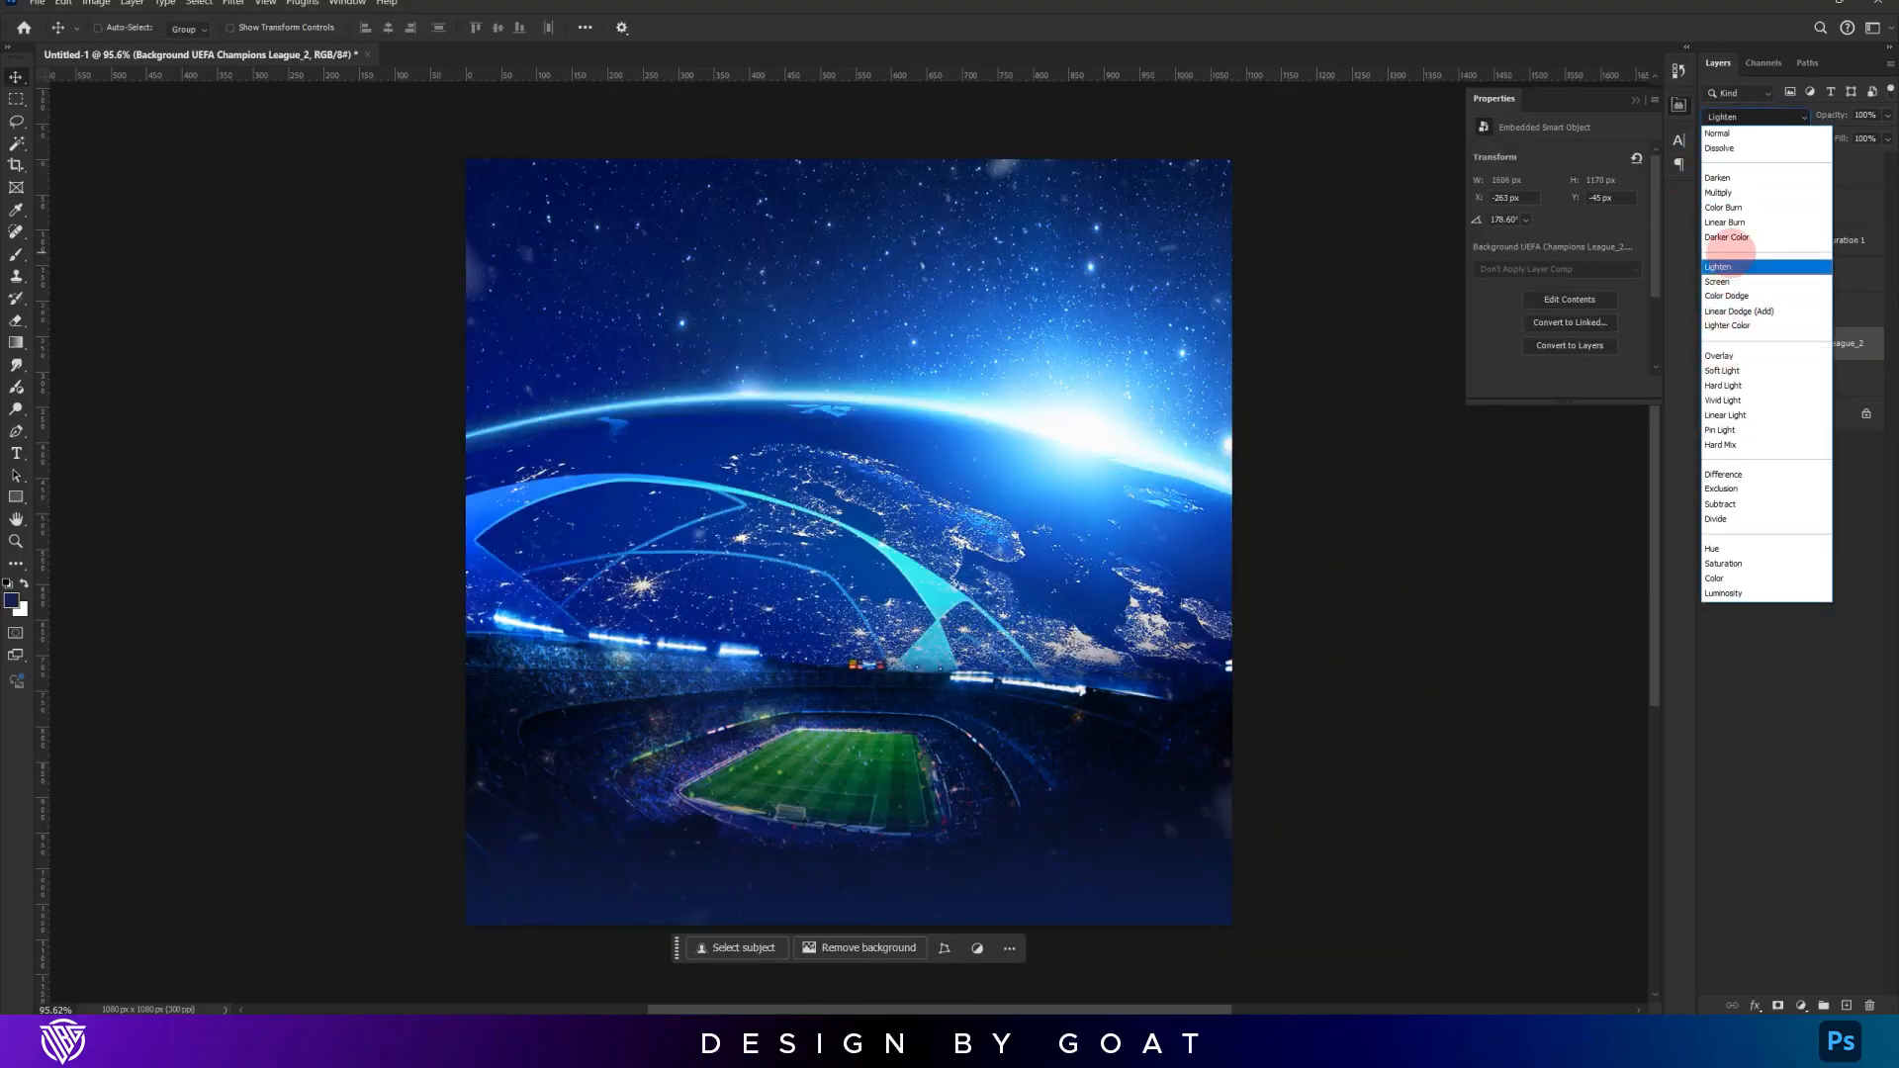
left_click(1731, 265)
Enlarge the Champions League graphic to about 36% width, rotating and moving it so its arc follows the Earth's horizon
key("ctrl+t")
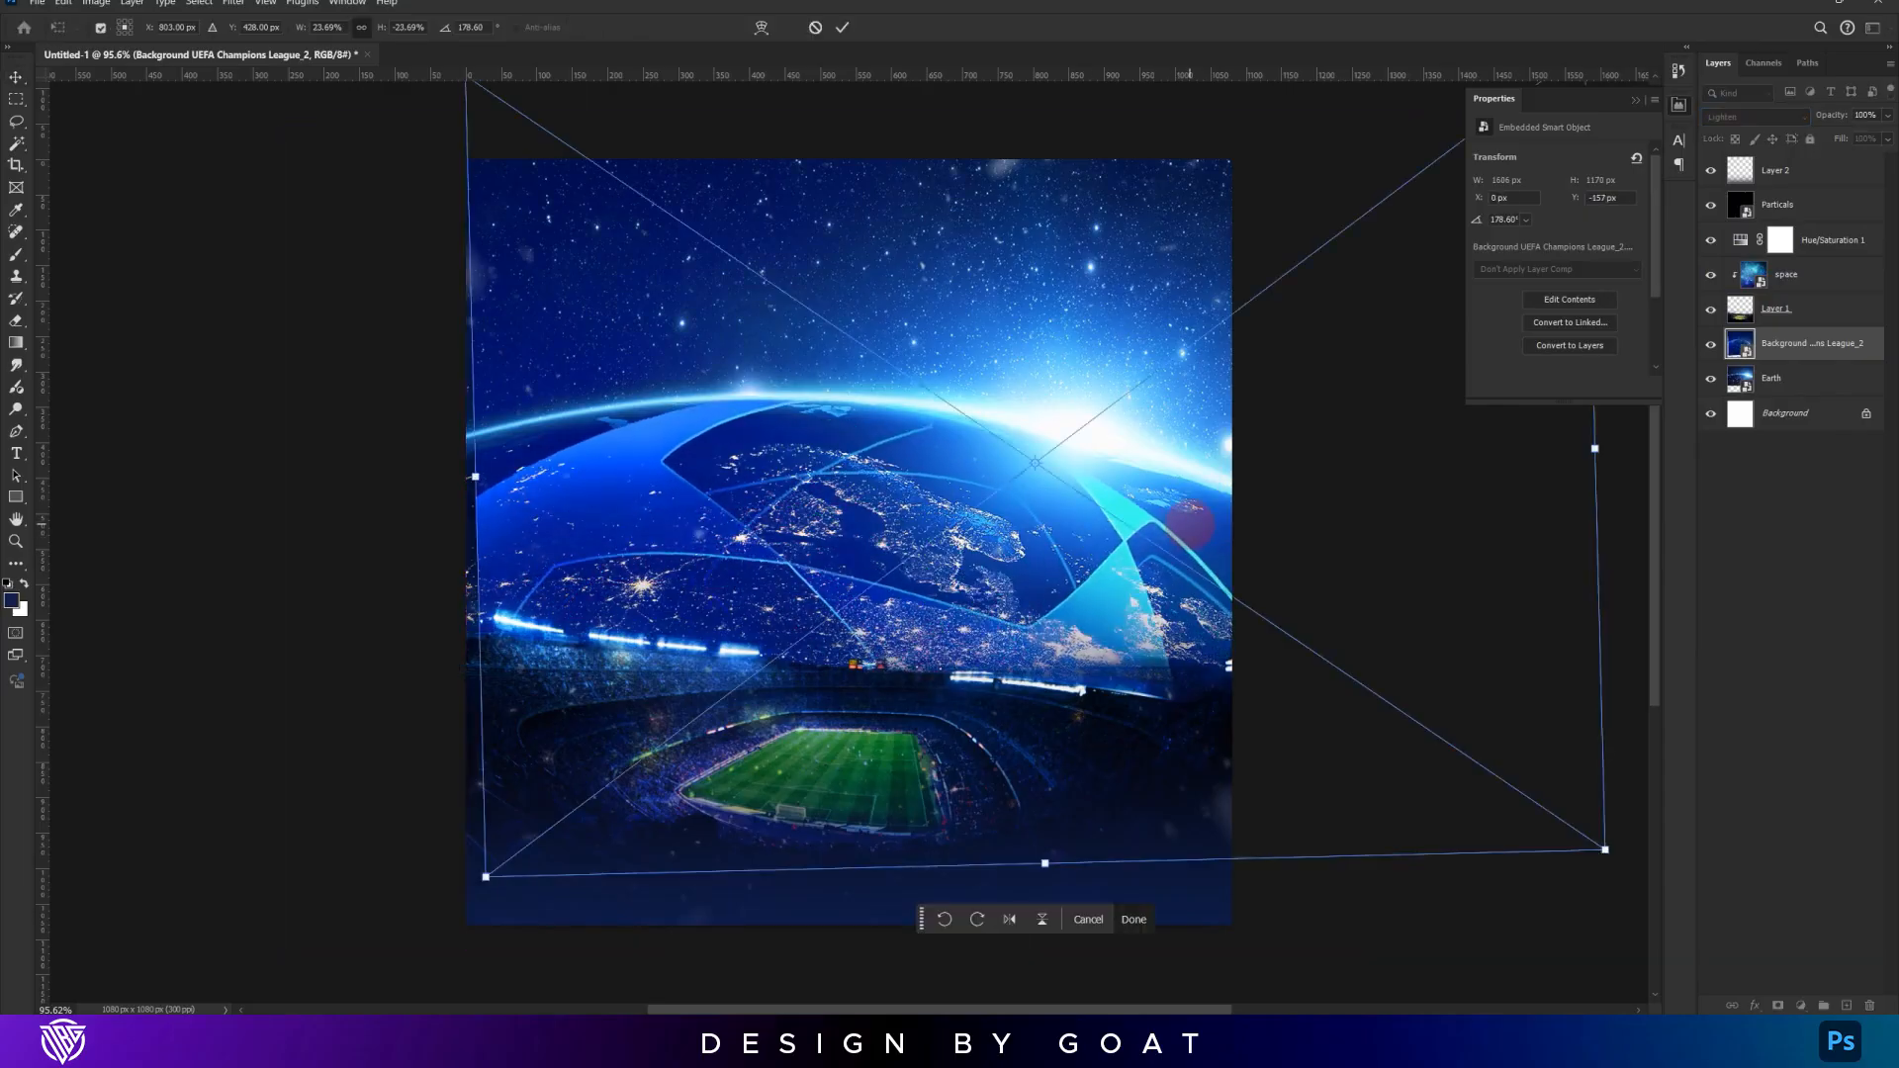
key("ctrl+0")
left_click_drag(1432, 725, 1530, 785)
left_click_drag(1315, 652, 1355, 660)
key("ctrl+z")
key("ctrl+z")
left_click_drag(1102, 740, 1124, 843)
left_click_drag(1188, 529, 1235, 543)
left_click_drag(661, 512, 614, 510)
left_click_drag(1263, 508, 1306, 492)
left_click_drag(620, 410, 492, 483)
left_click_drag(1039, 466, 1001, 446)
Warp the Champions League graphic by bending its left edge slightly outward
right_click(1212, 530)
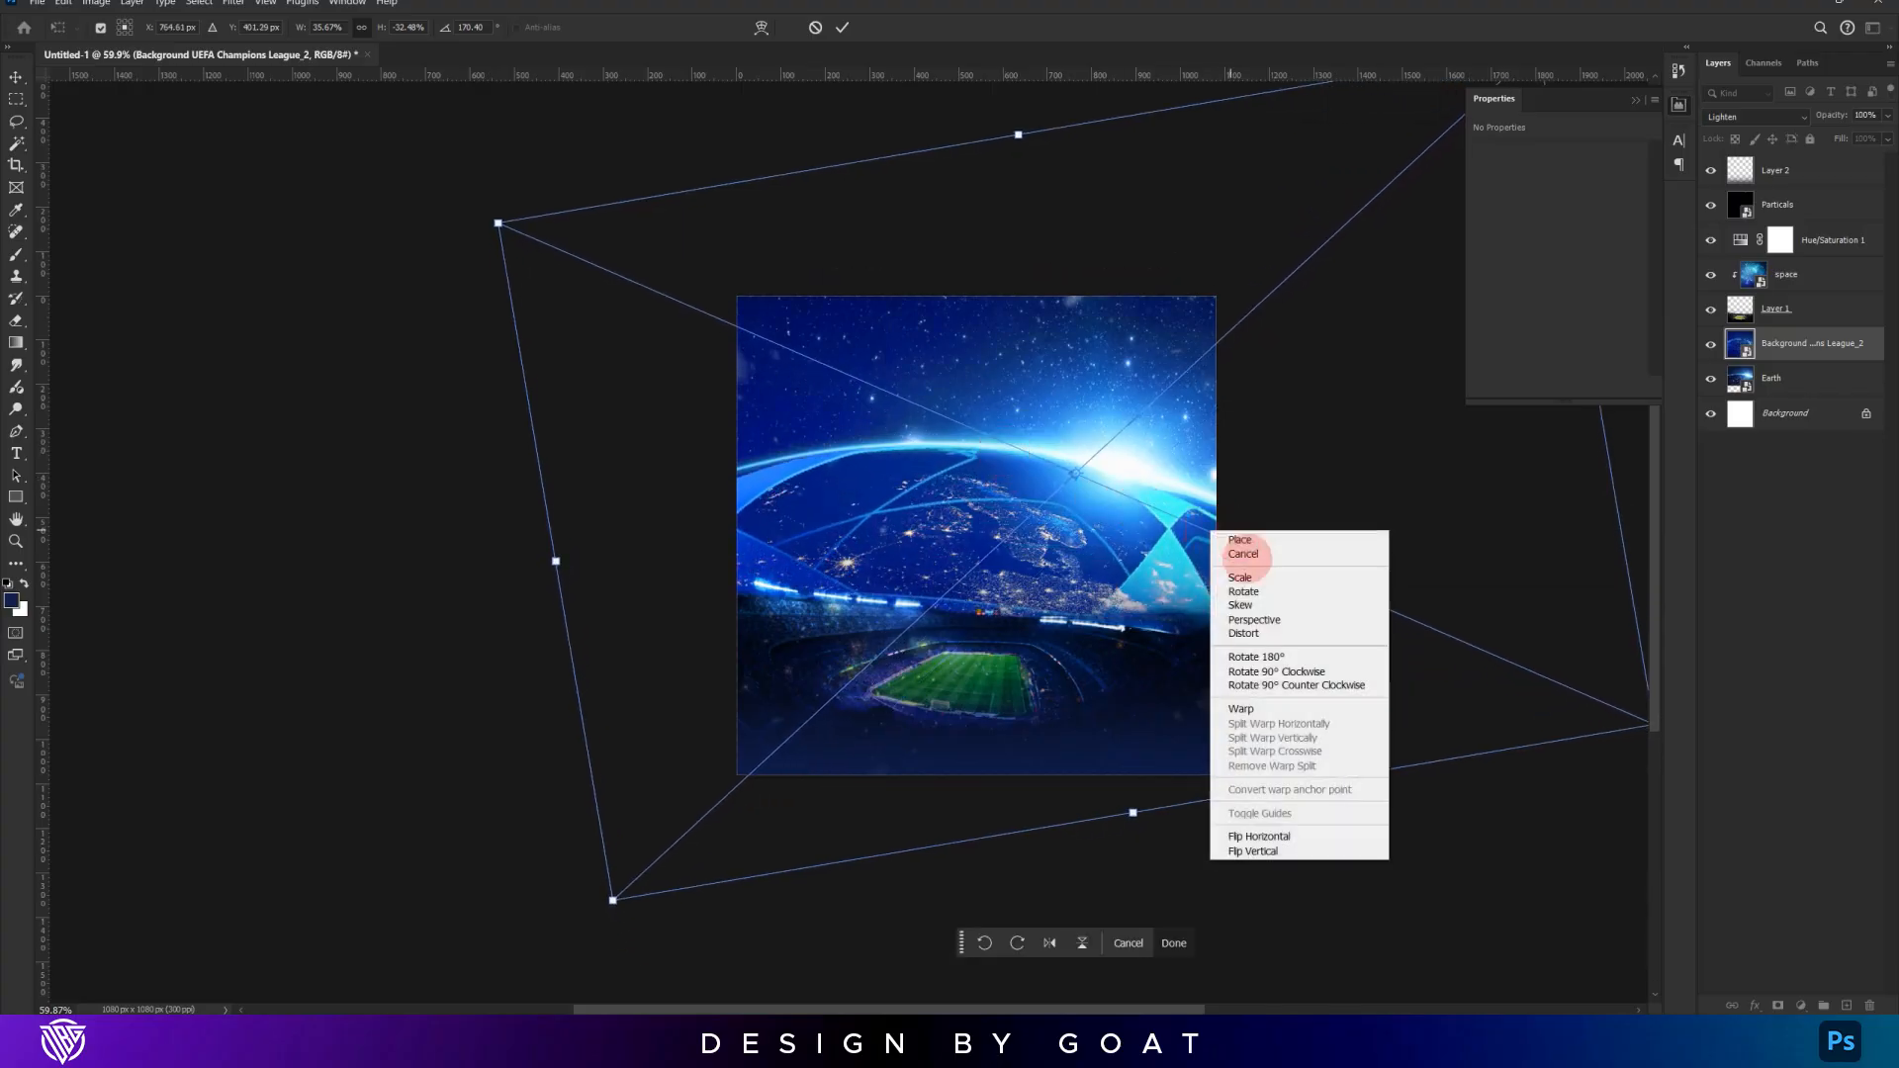
left_click(1241, 708)
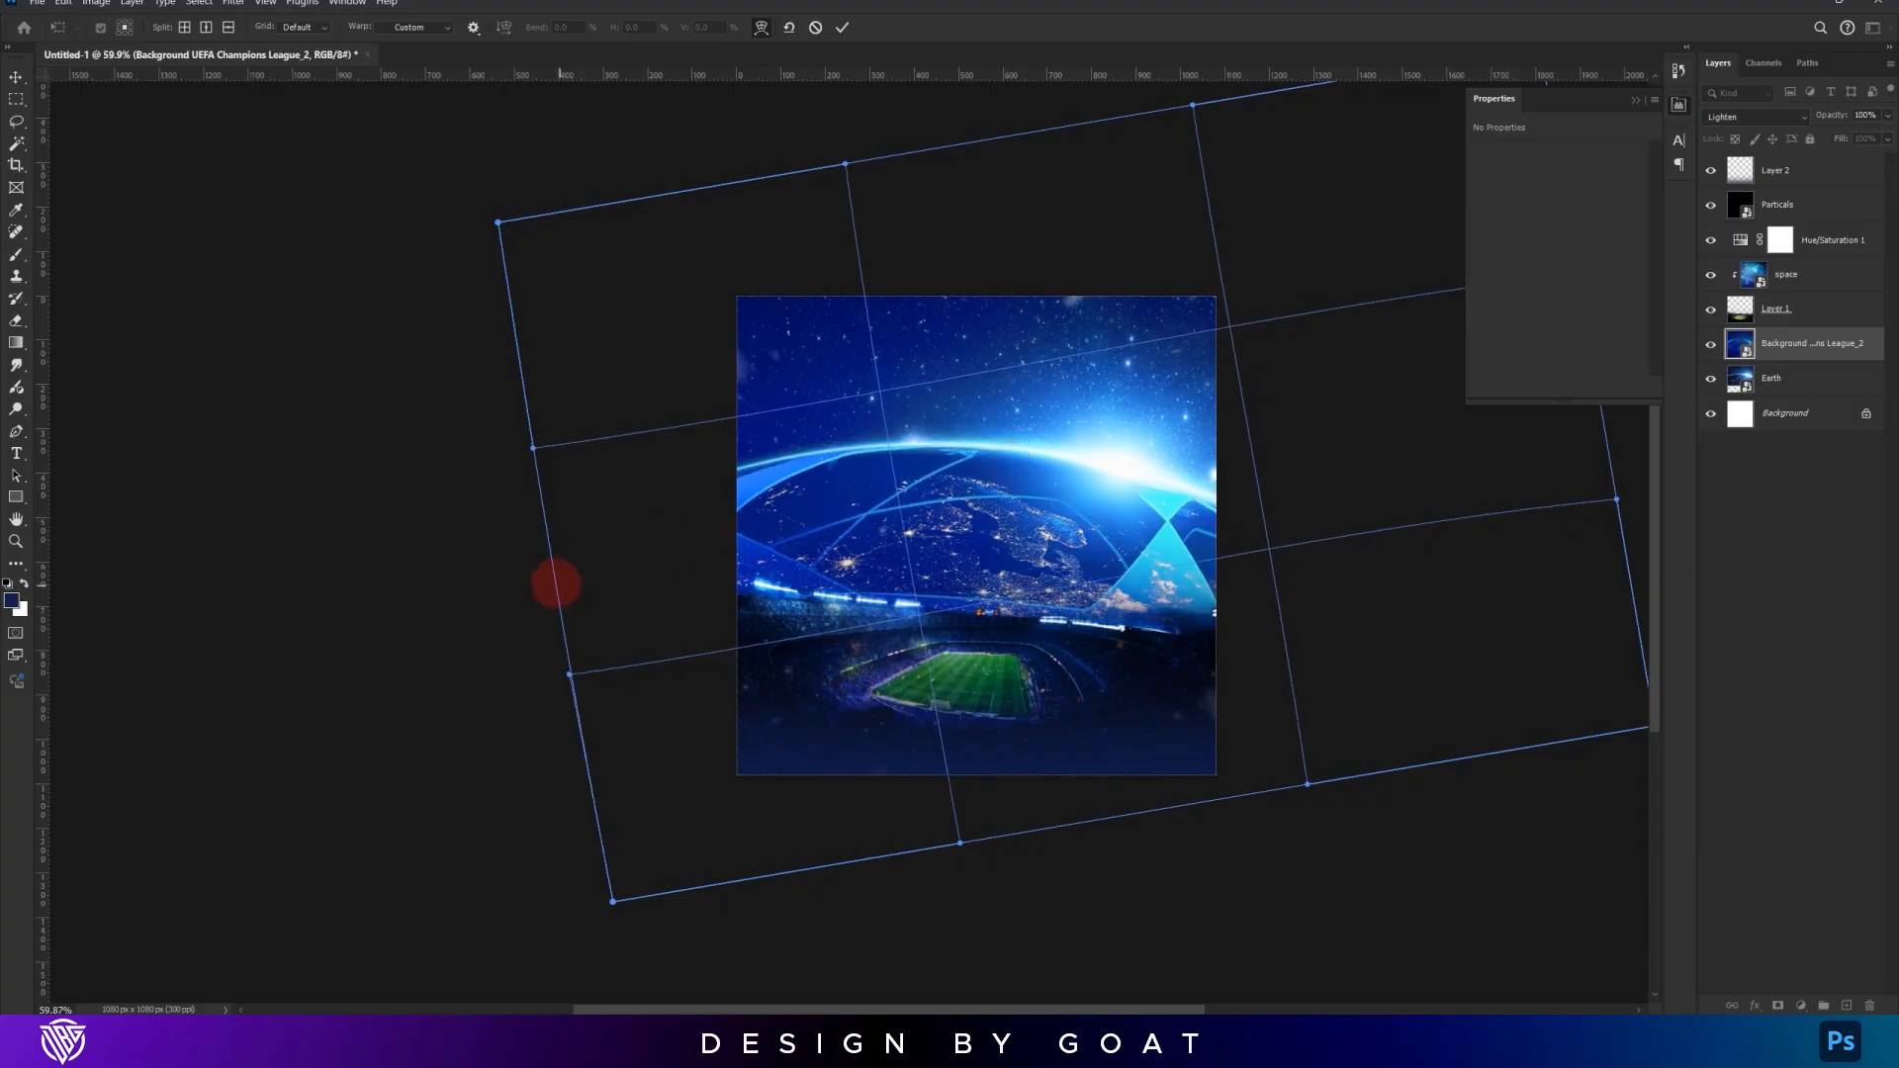
left_click_drag(557, 585, 545, 576)
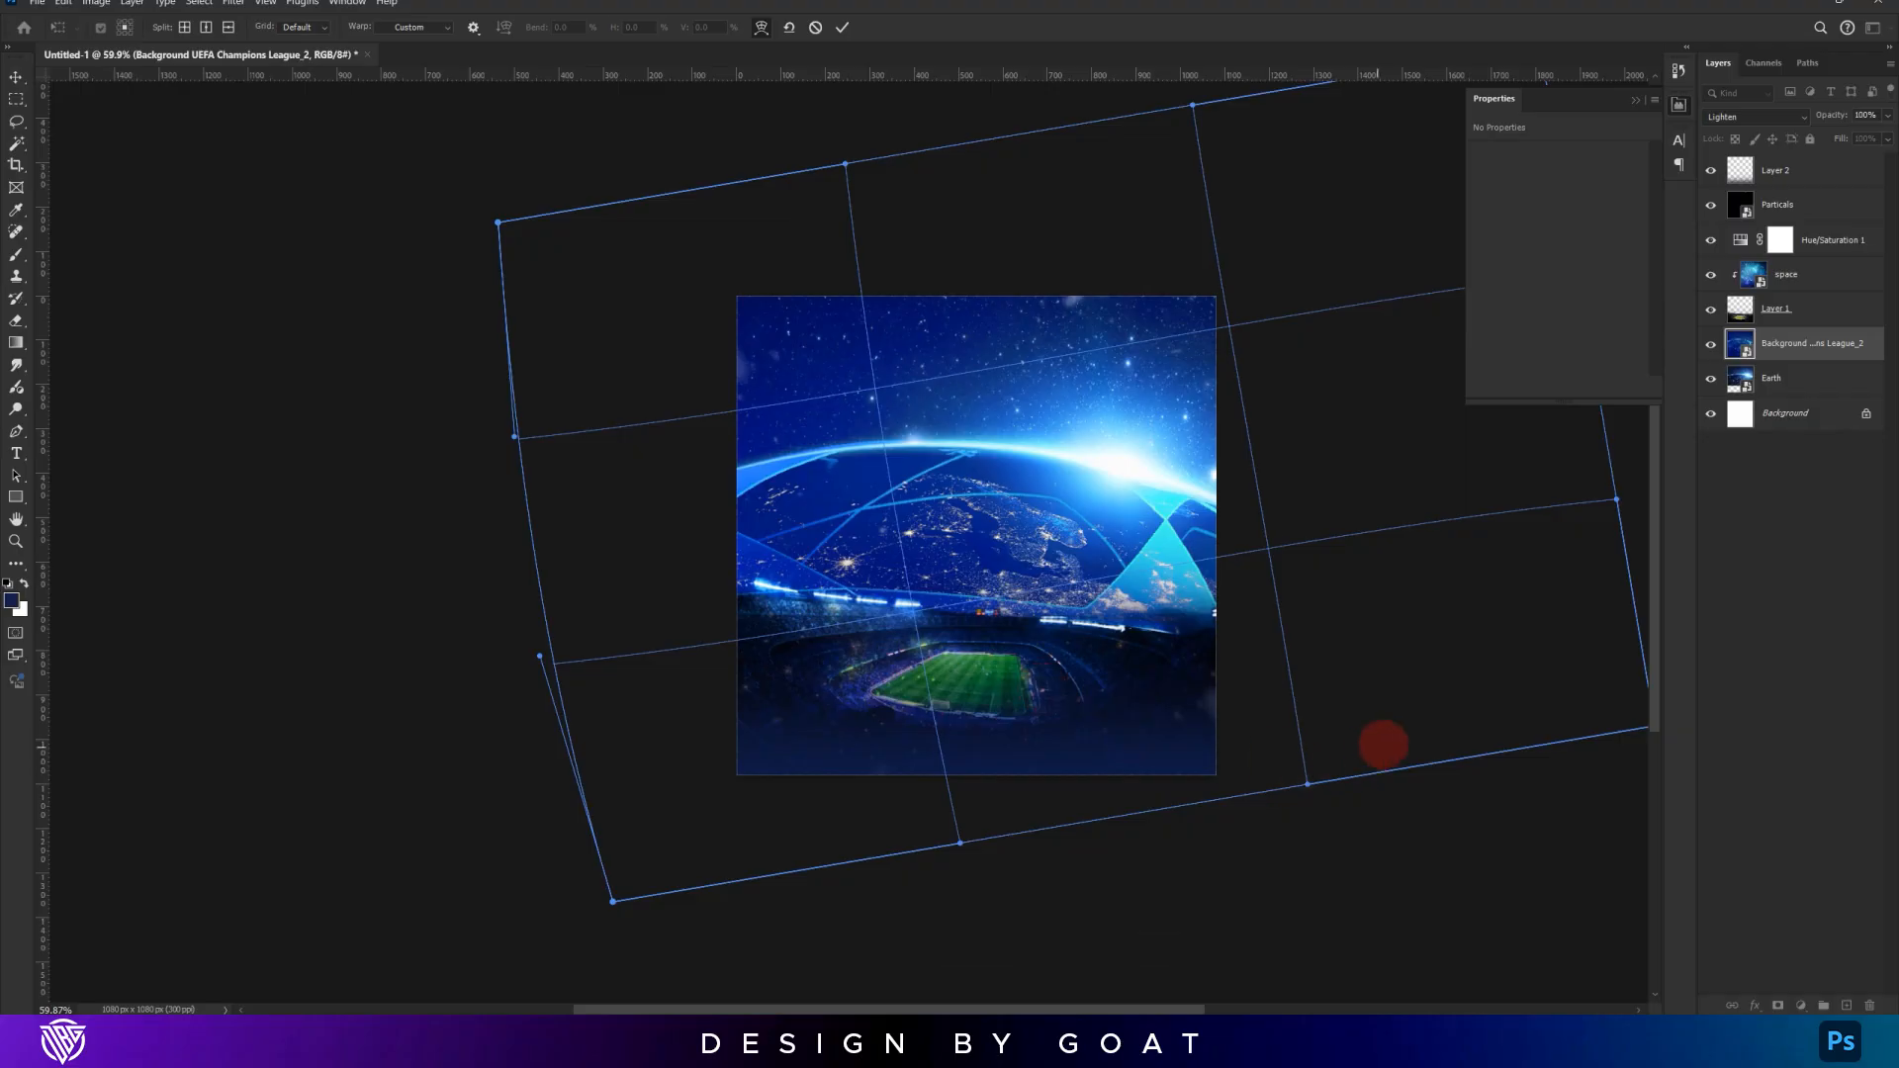
key("Return")
Set the Champions League layer's blend mode to Overlay and toggle its visibility to compare the effect
scroll(1152, 613, "up", 3)
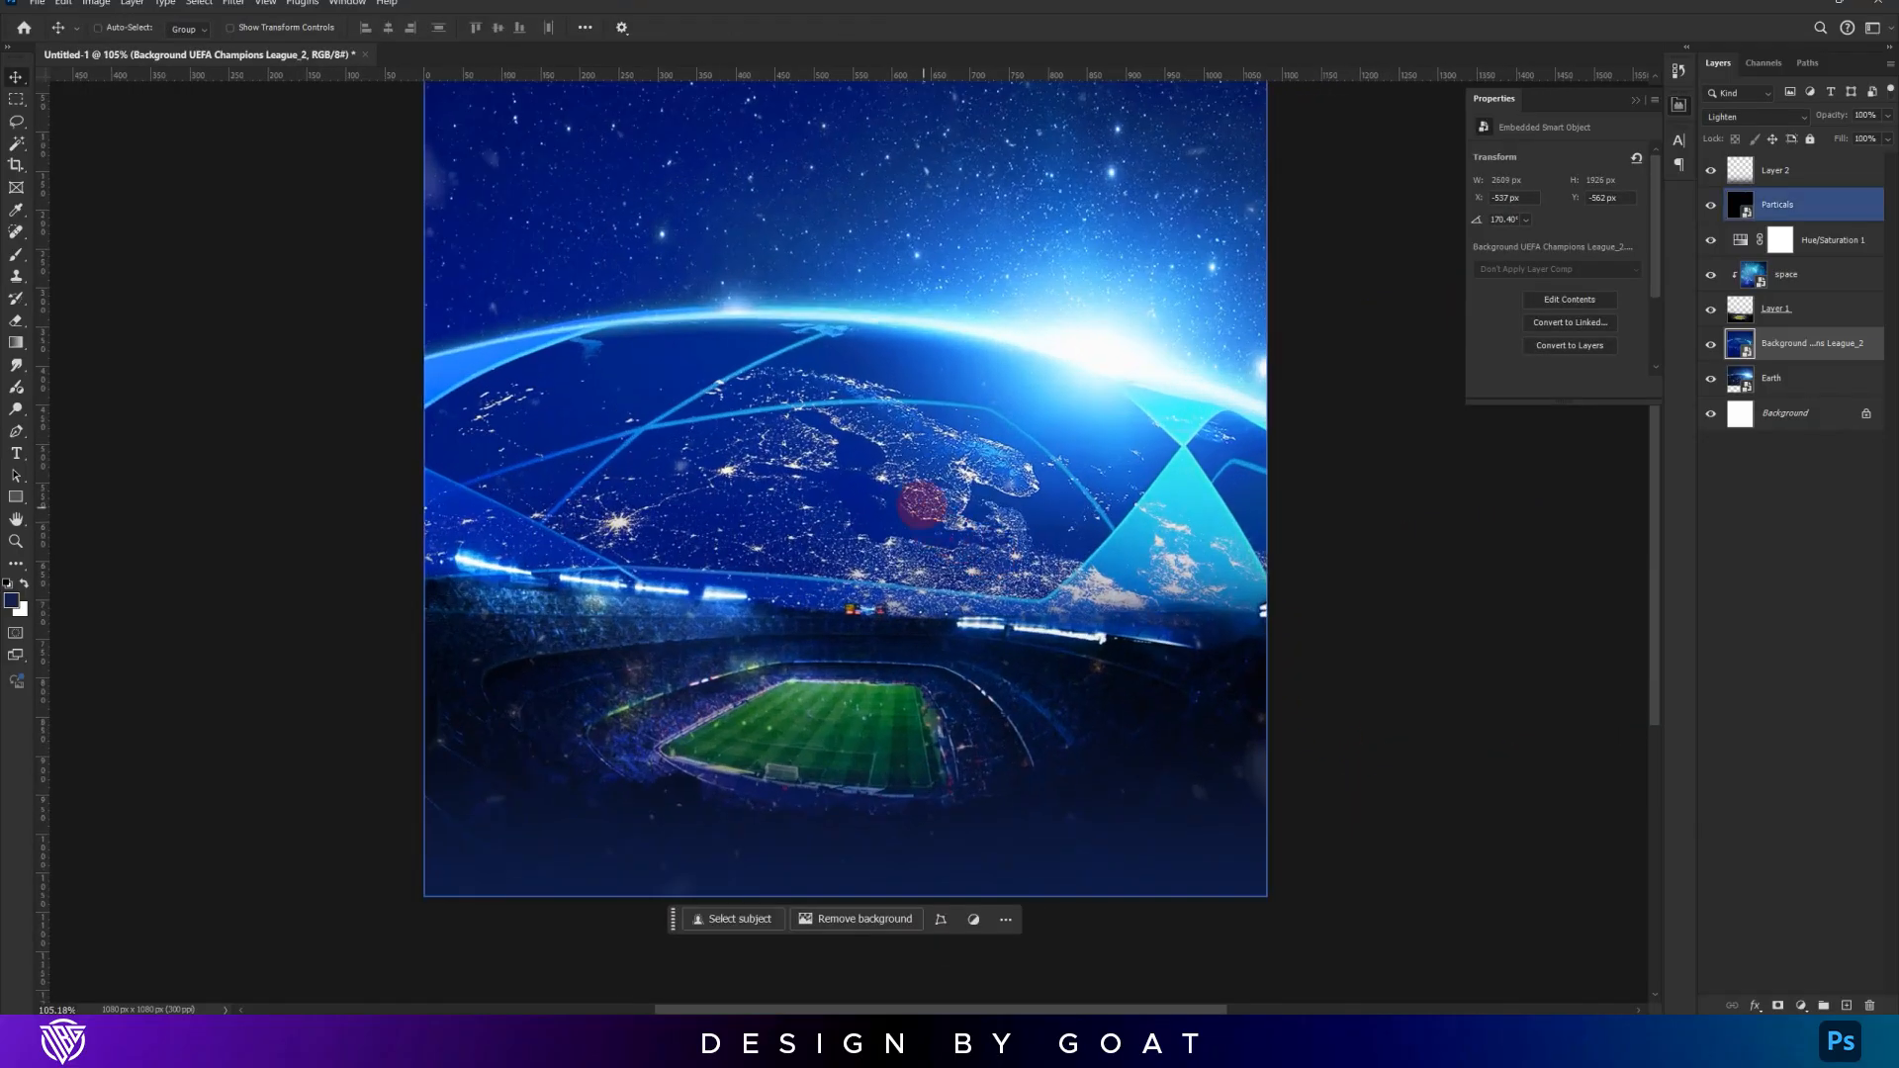
scroll(921, 503, "down", 2)
left_click(1767, 114)
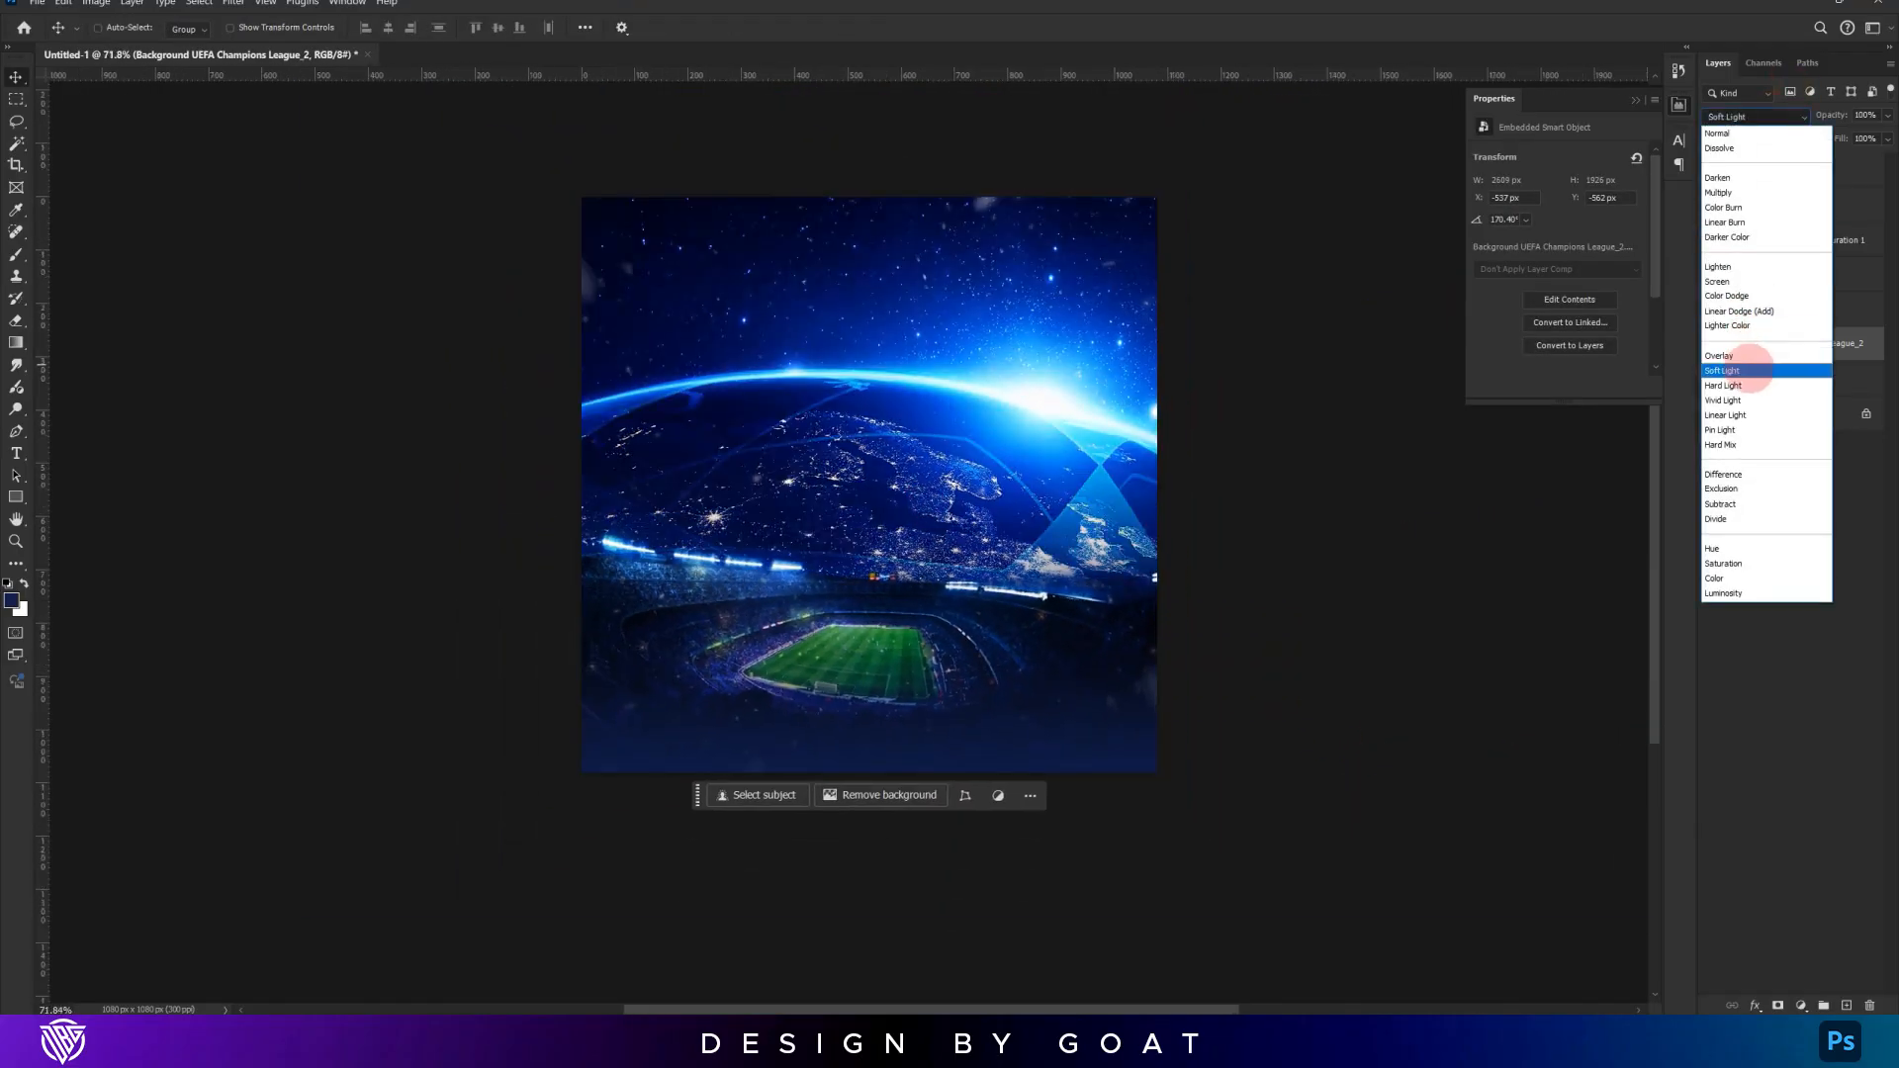
left_click(1721, 355)
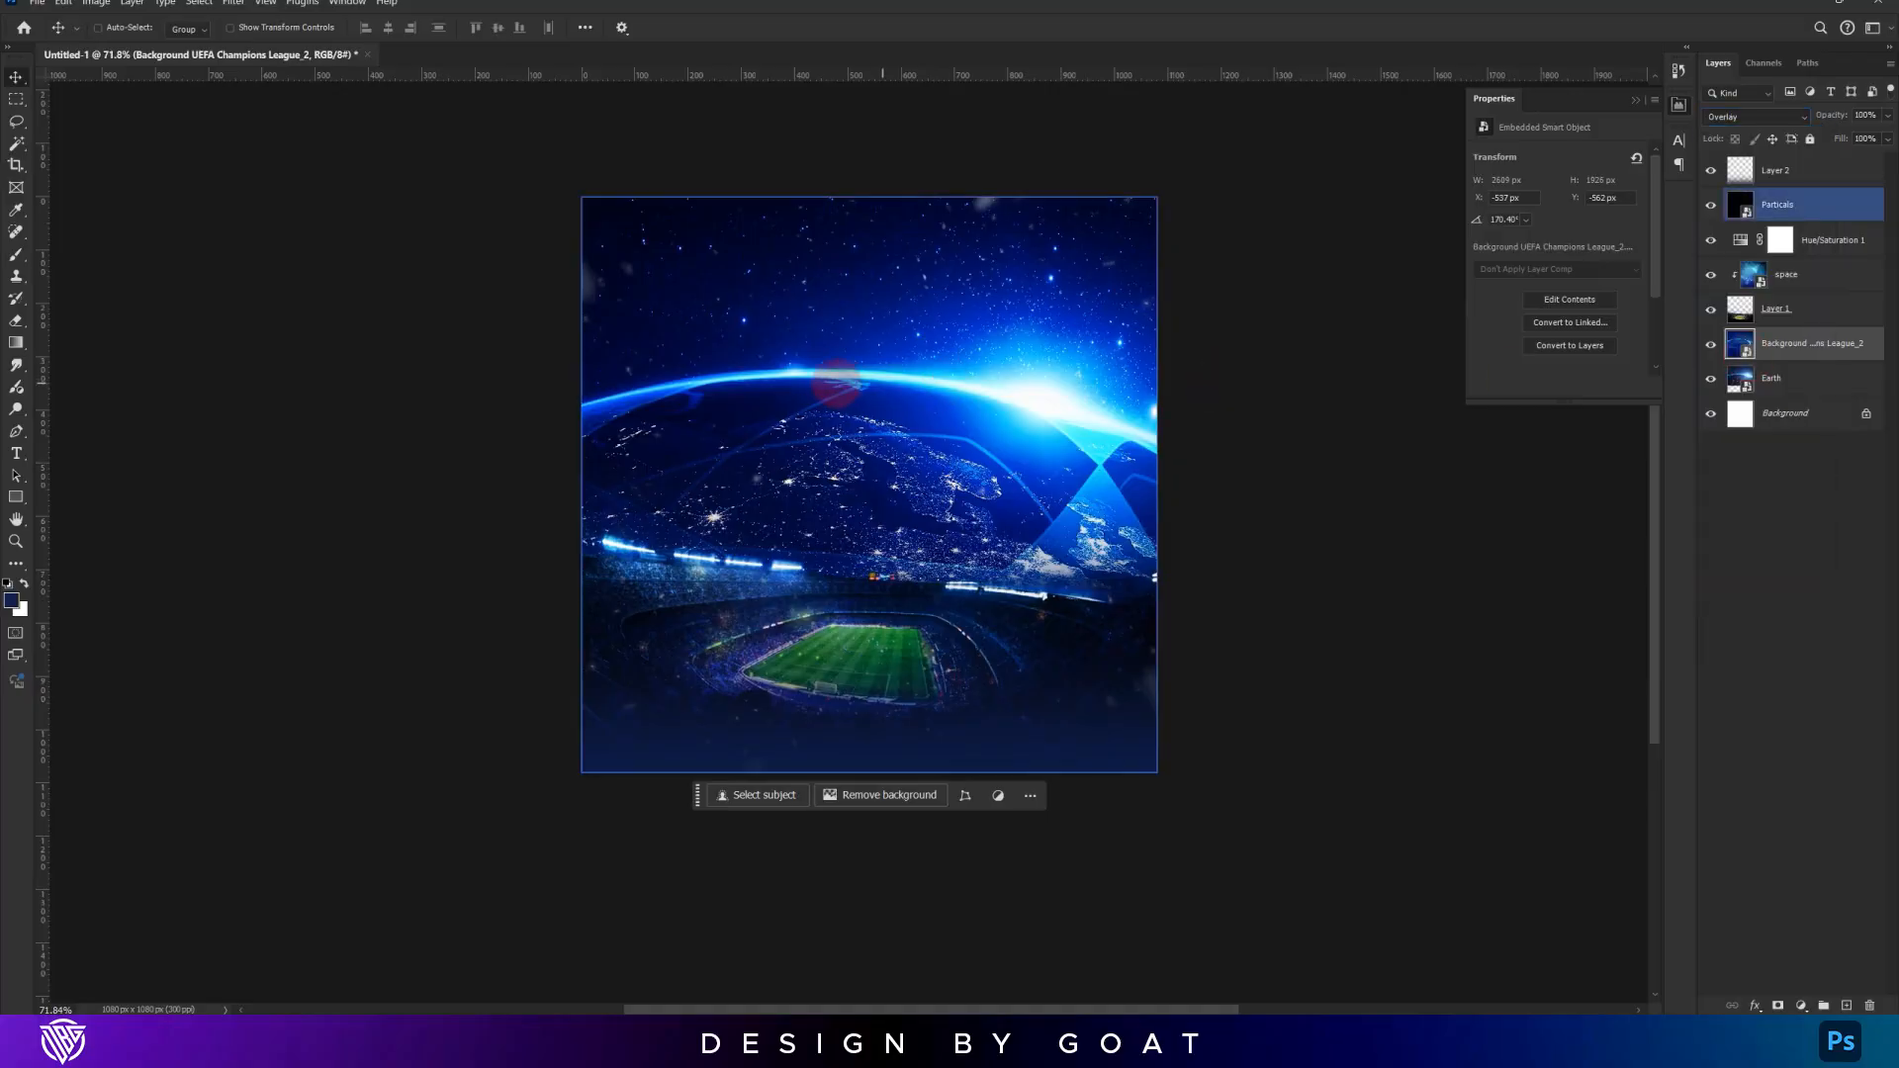
scroll(823, 384, "up", 3)
left_click(1716, 378)
left_click(1713, 345)
left_click(1713, 345)
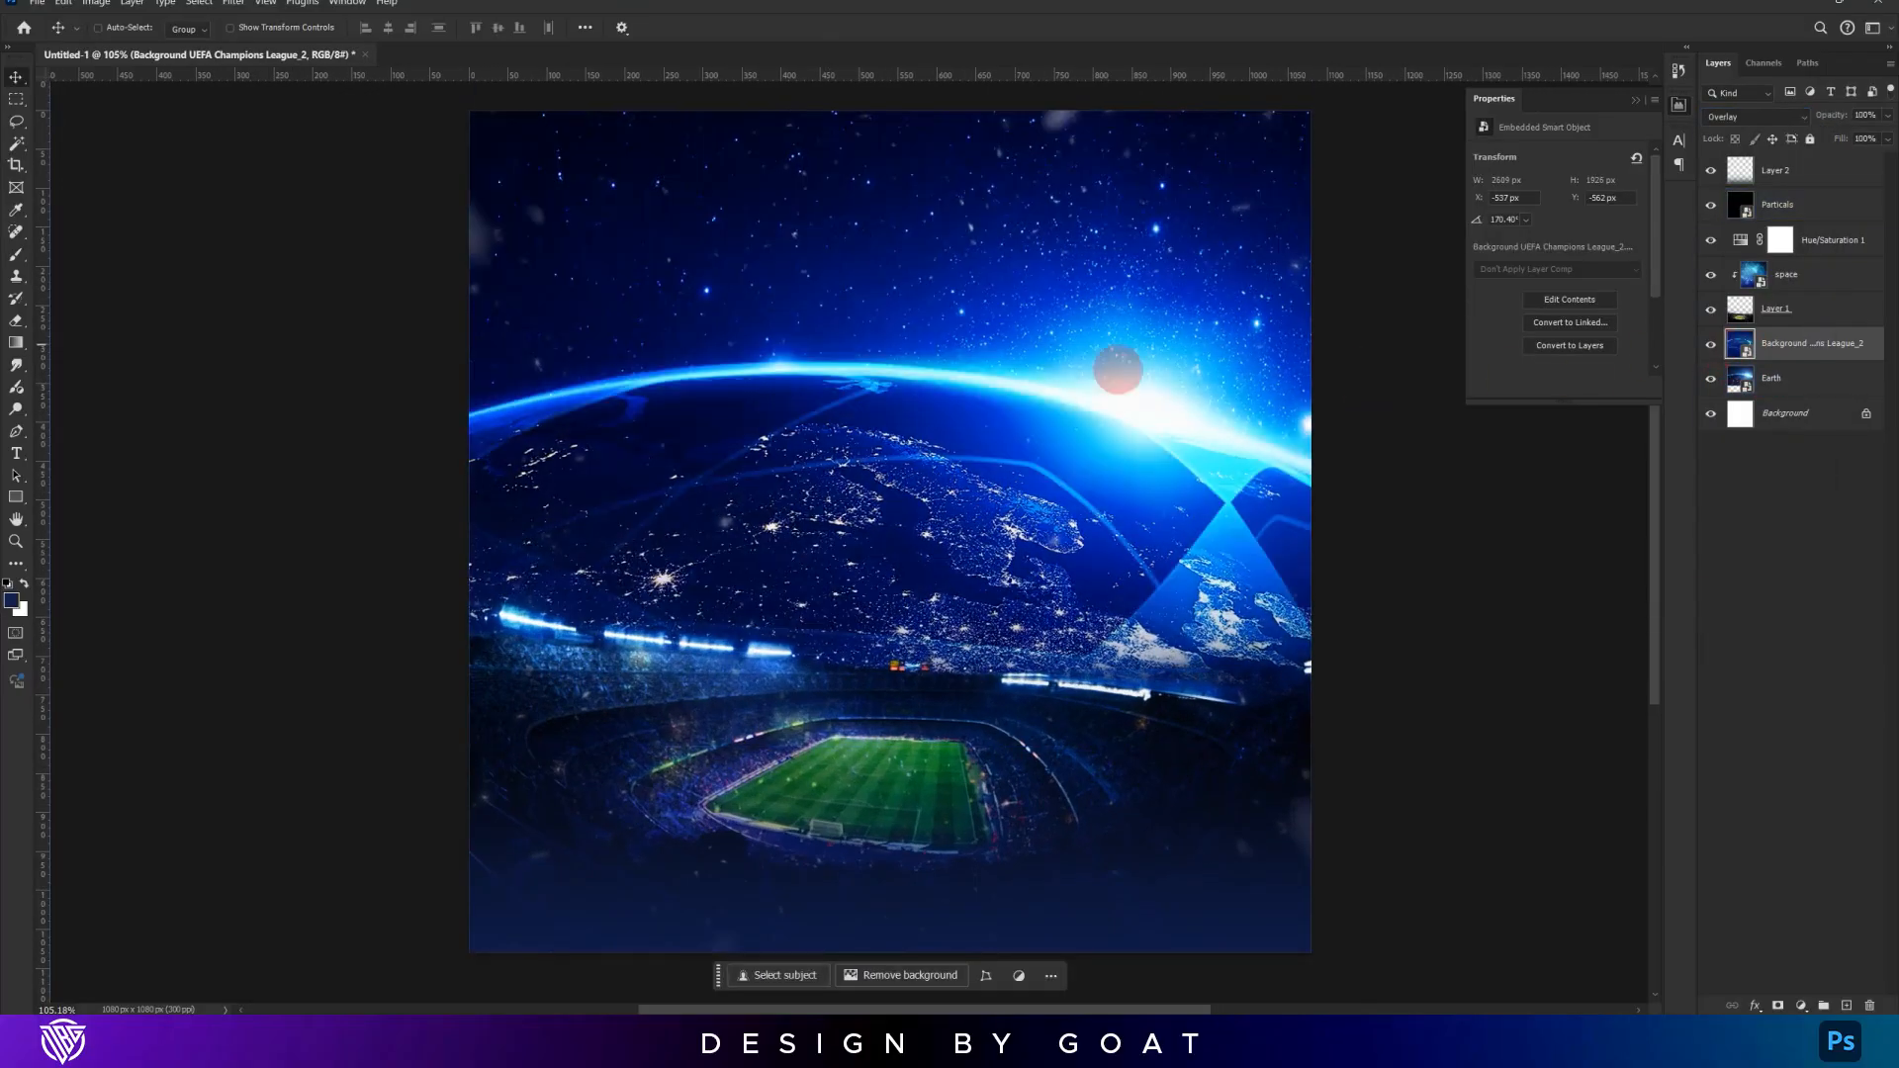
scroll(1019, 362, "down", 2)
scroll(1020, 362, "down", 2)
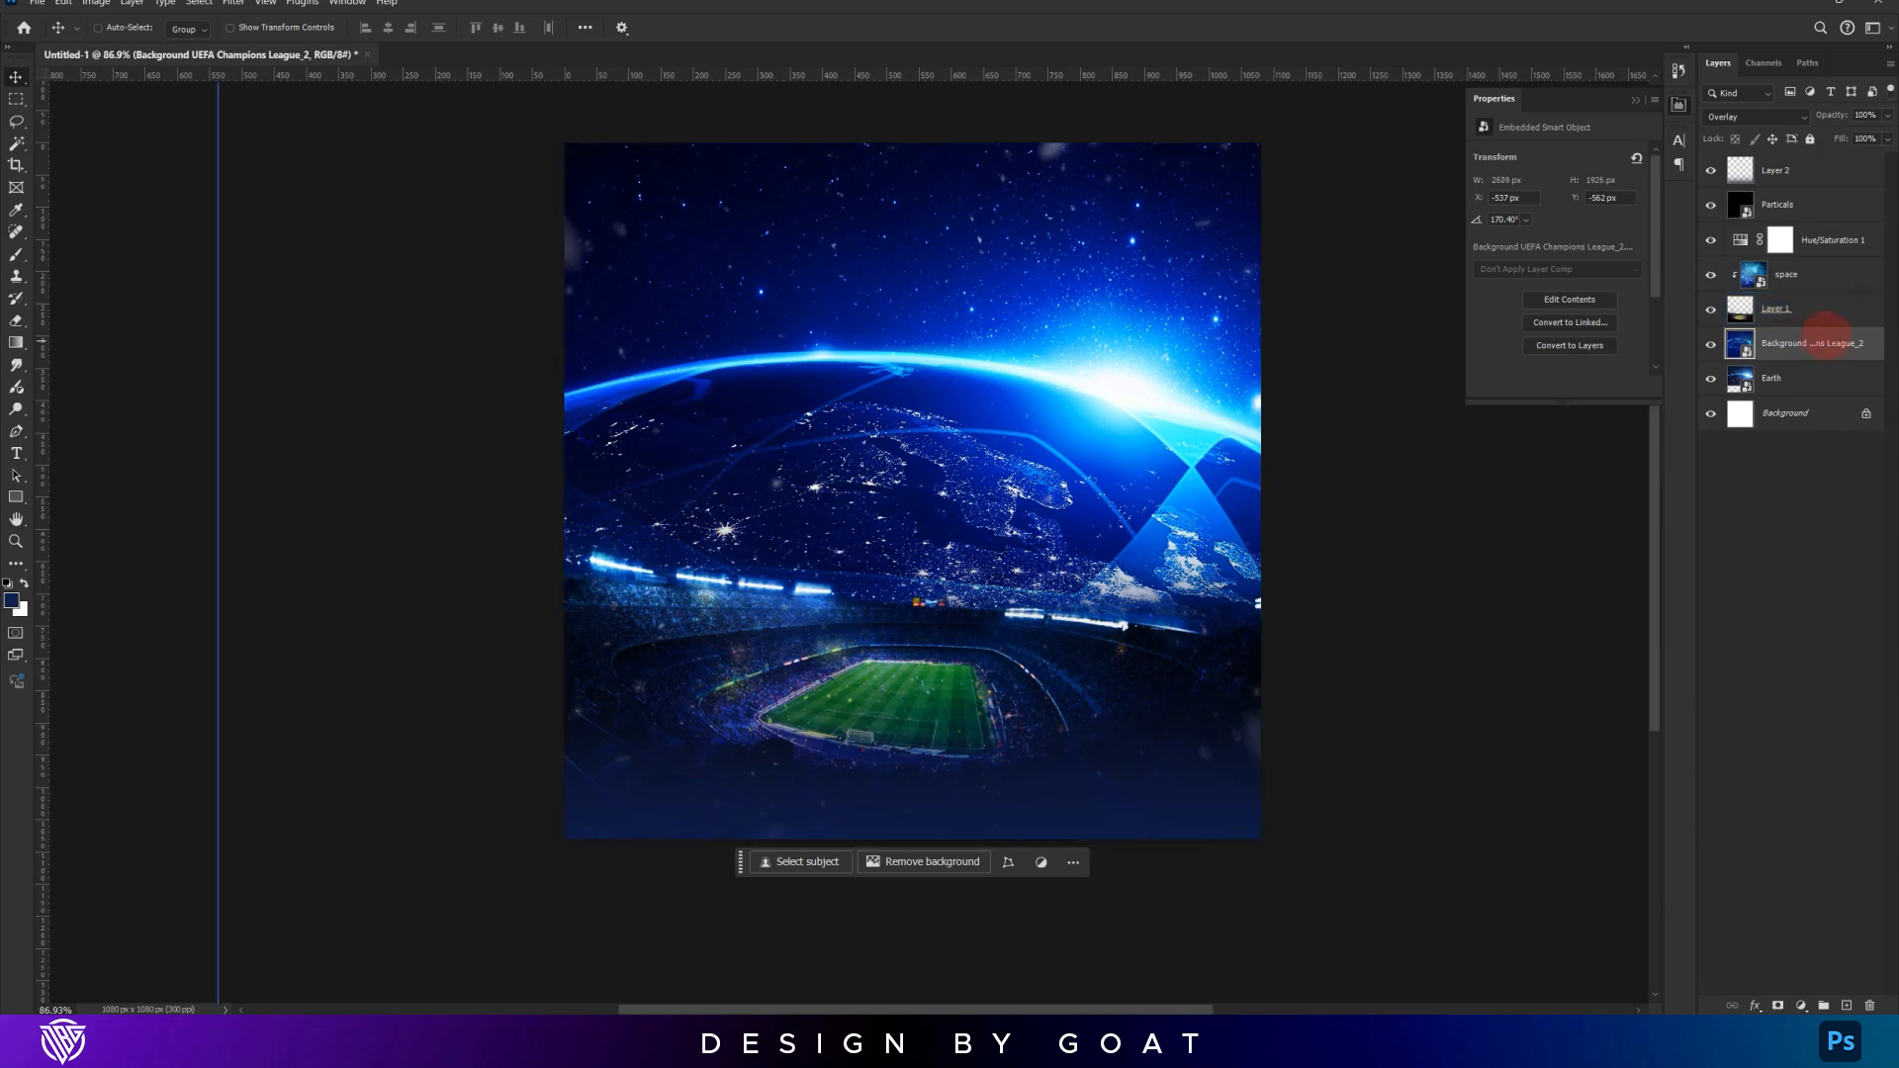
Add a new layer above the space layer, clipped to the stadium cutout, with Overlay blending
left_click(1836, 275)
left_click(1846, 1005)
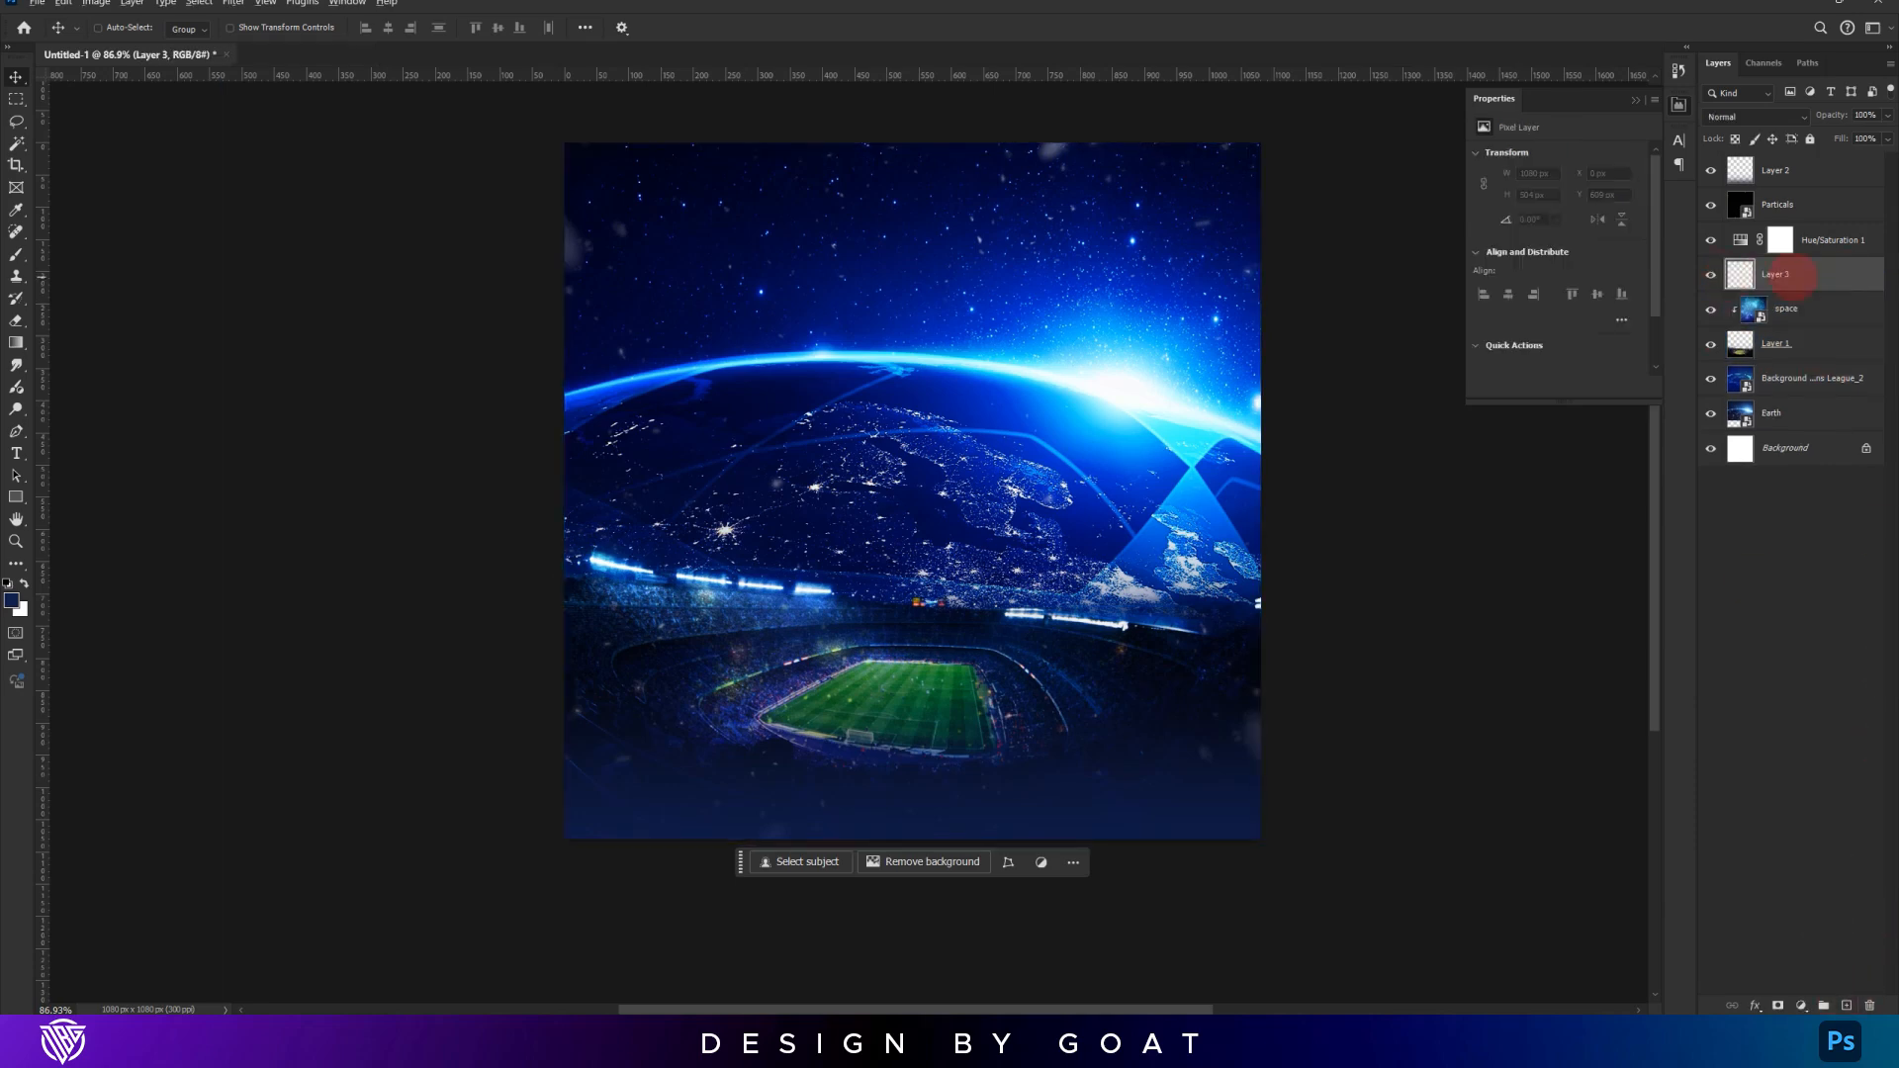
left_click(1754, 117)
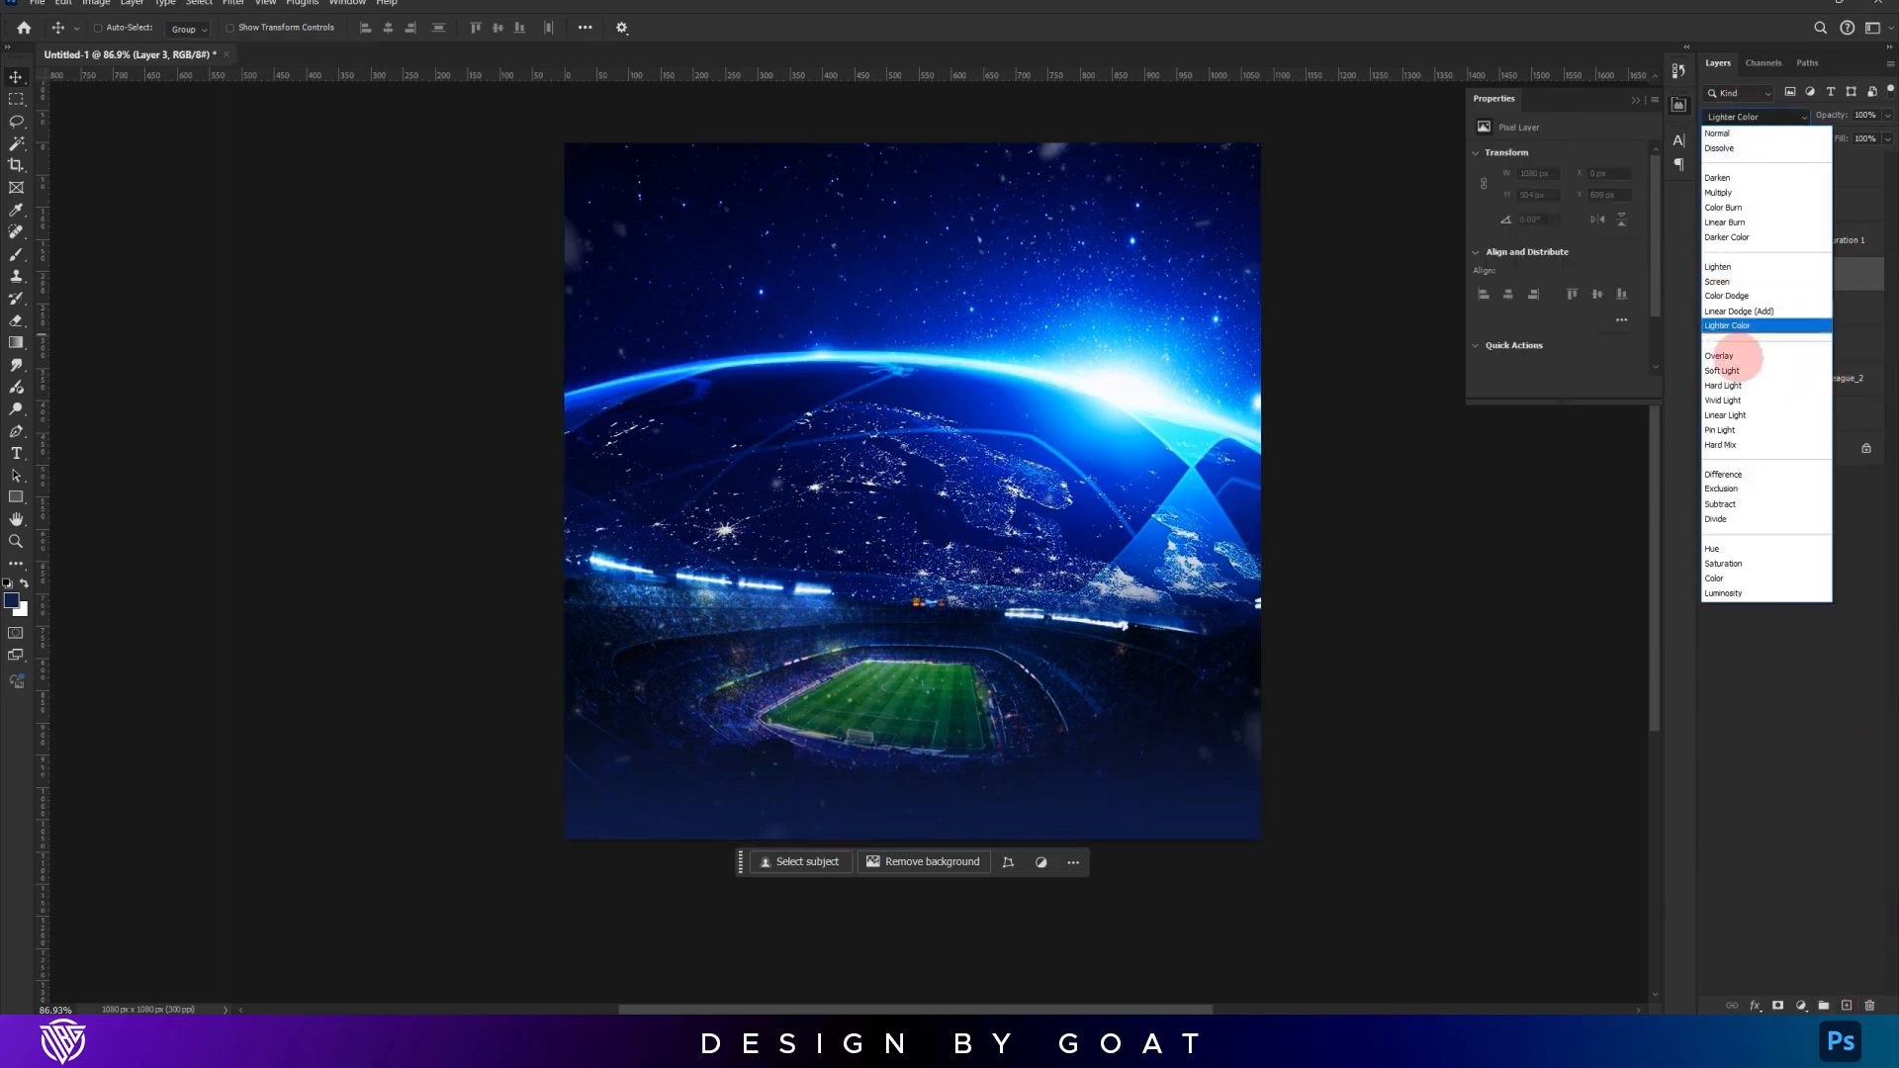
left_click(1742, 342)
Brush blues sampled from the sky over the stadium's upper edge on the clipped Overlay layer to blend it in
key("b")
left_click(1163, 478, "alt")
mouse_move(1230, 491)
left_mouse_down()
mouse_move(1167, 523)
mouse_move(1229, 550)
left_mouse_up()
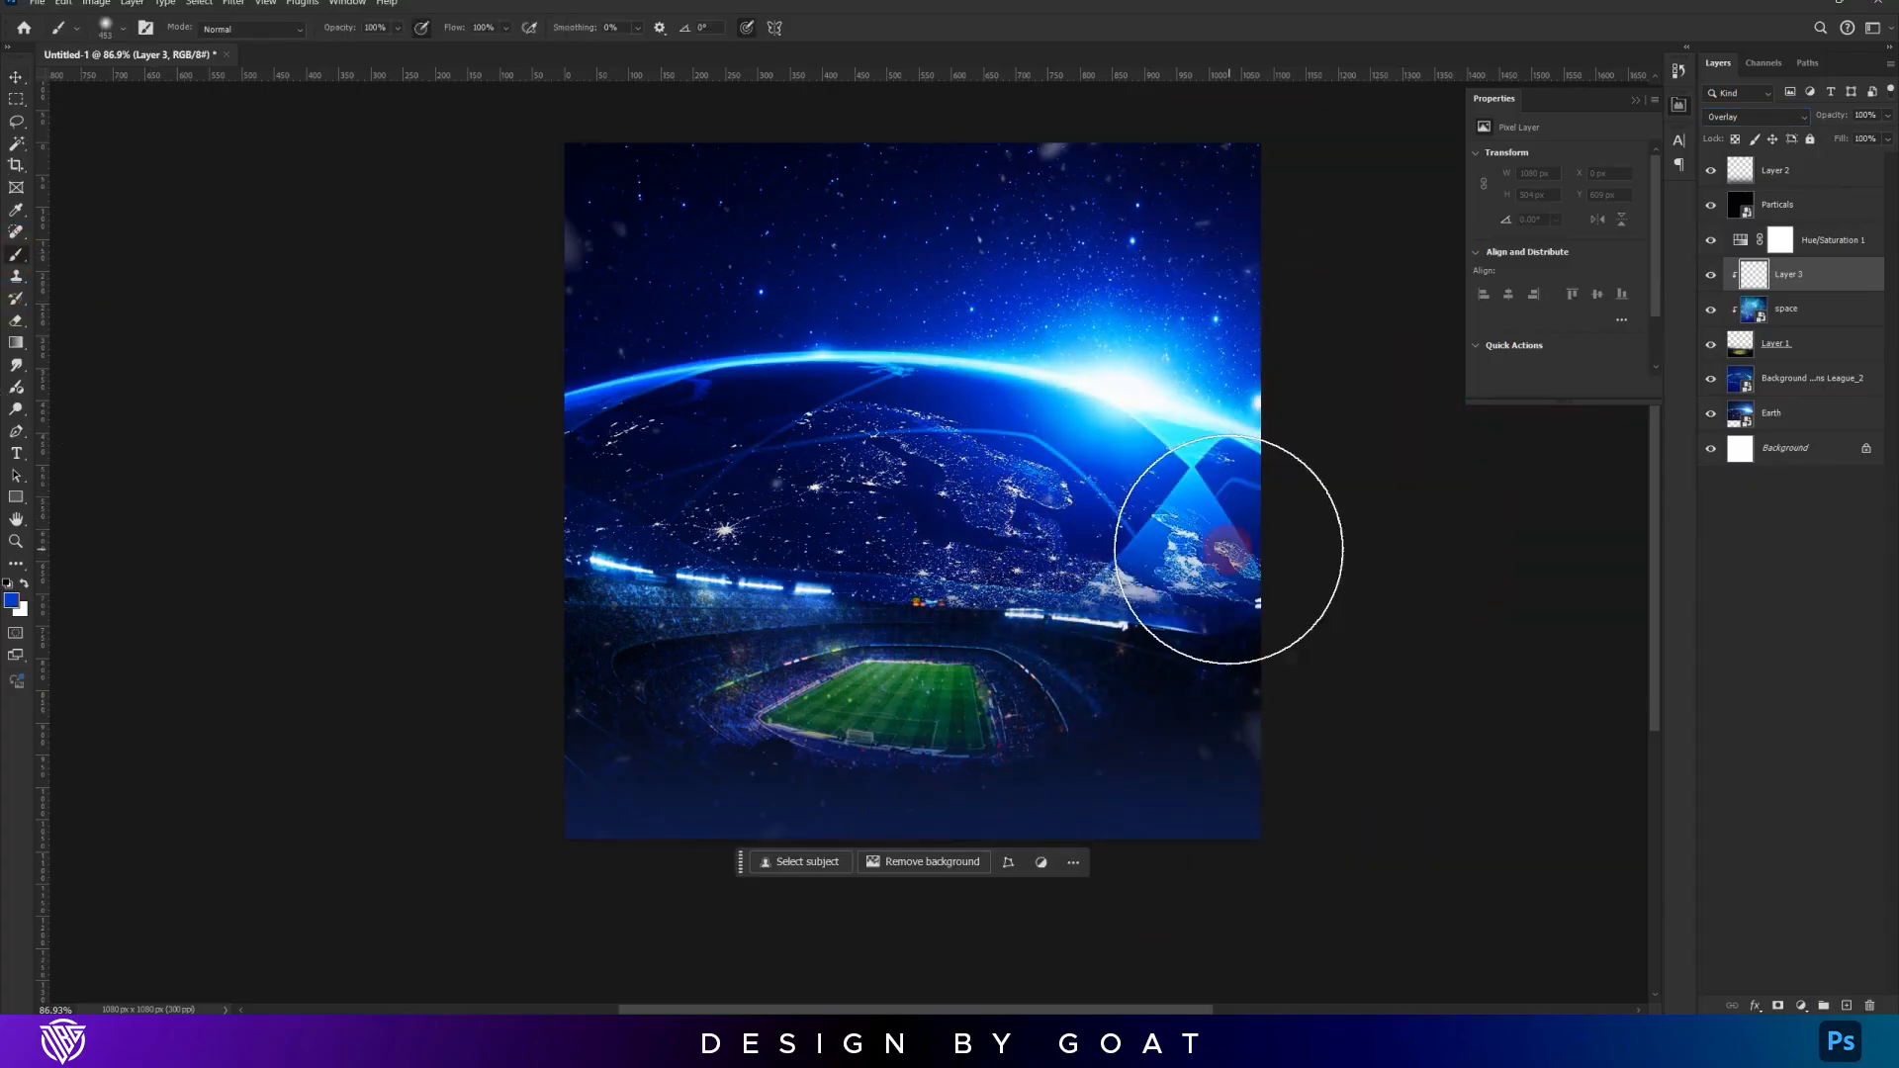
mouse_move(930, 514)
left_mouse_down()
mouse_move(797, 478)
mouse_move(488, 490)
left_mouse_up()
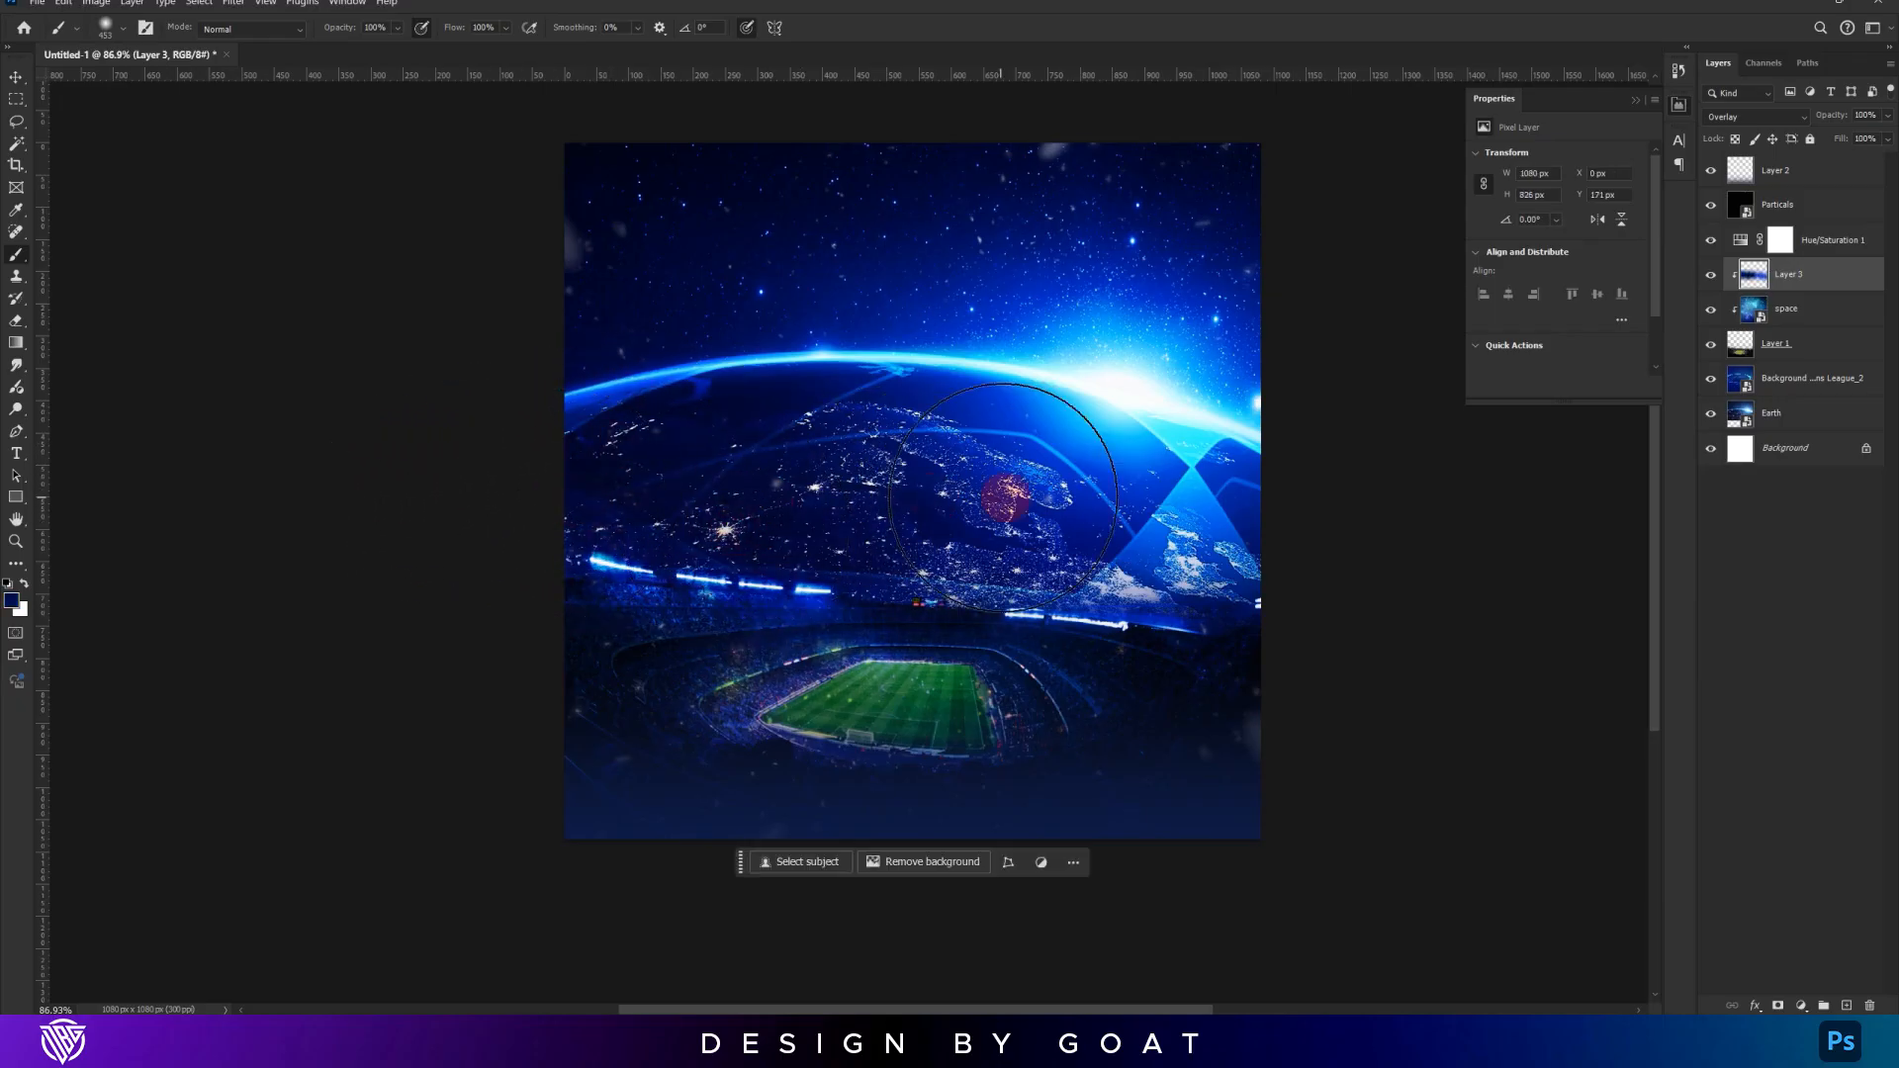
scroll(972, 437, "down", 1)
scroll(965, 443, "up", 3)
left_click_drag(989, 435, 955, 453)
key("v")
scroll(854, 506, "up", 1)
left_click_drag(954, 566, 903, 521)
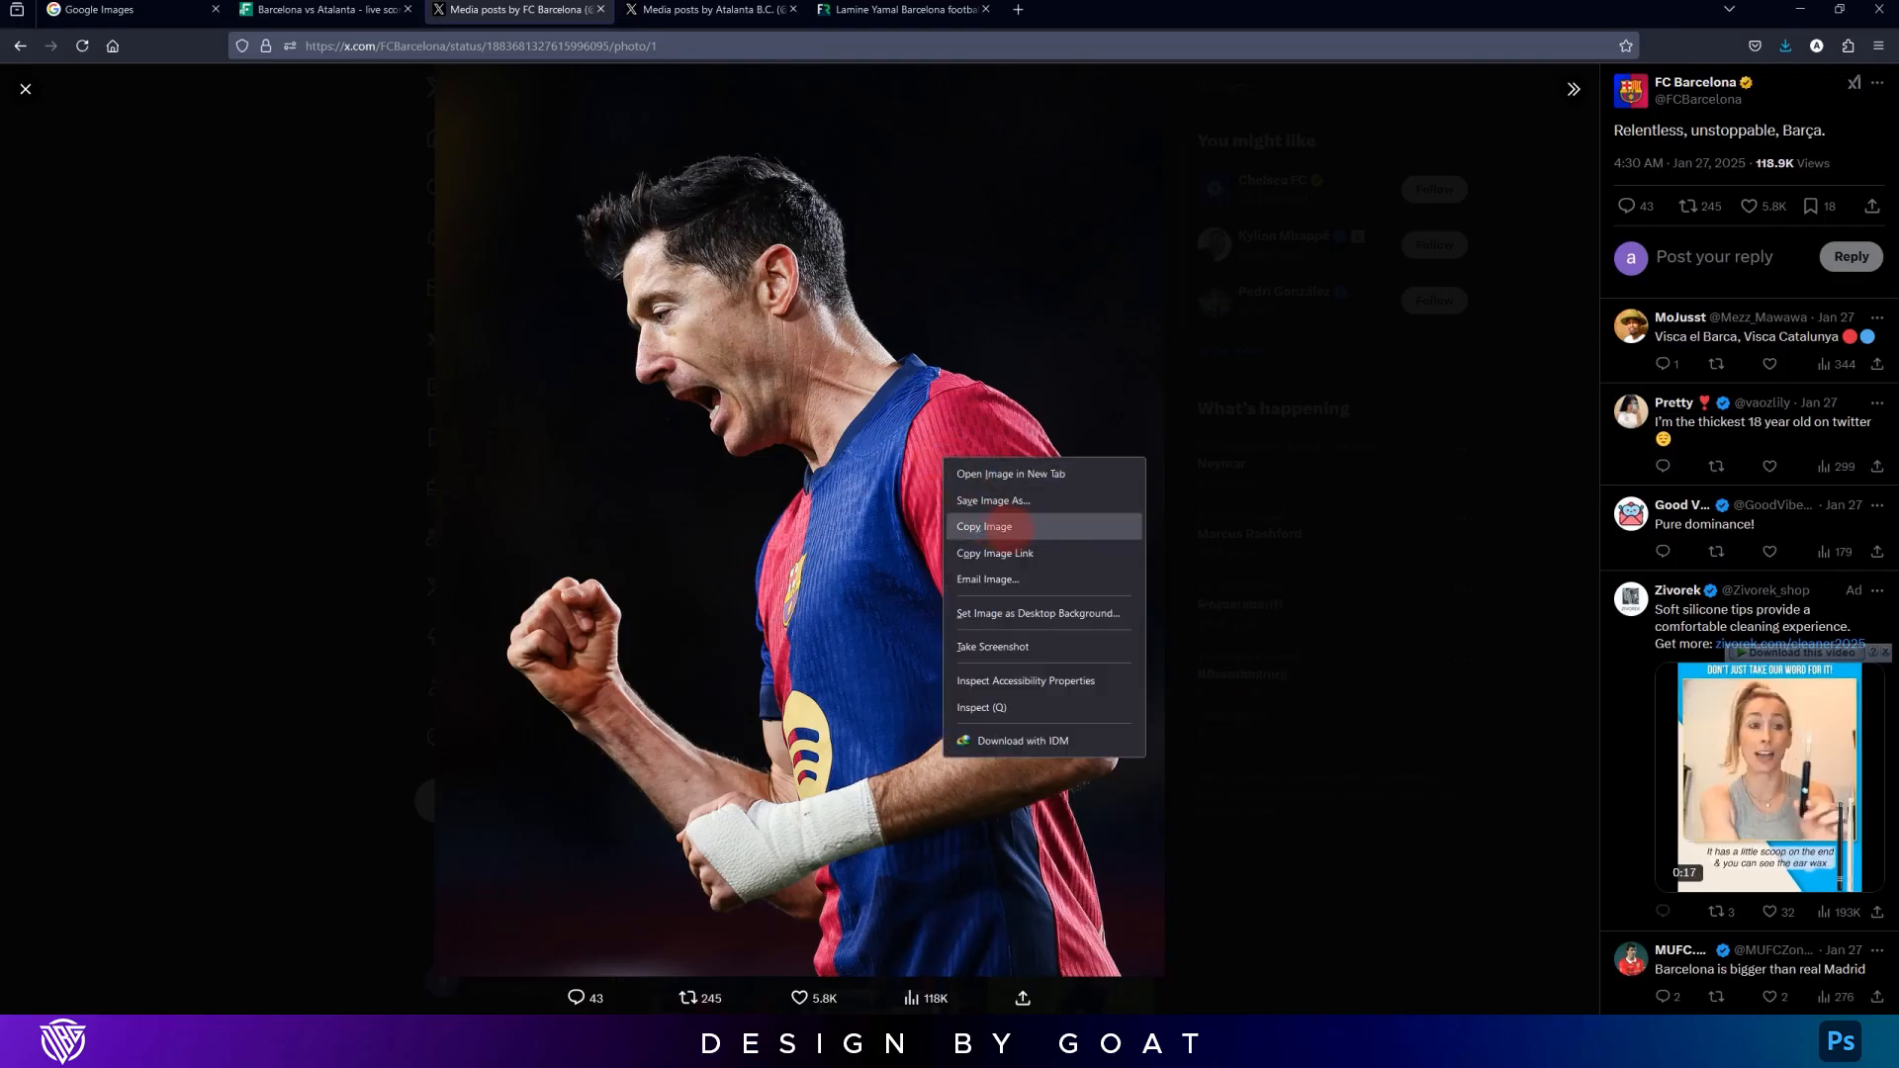
Copy the shouting Barcelona player's photo from the FC Barcelona post and paste it into a new Photoshop document
left_click(1009, 527)
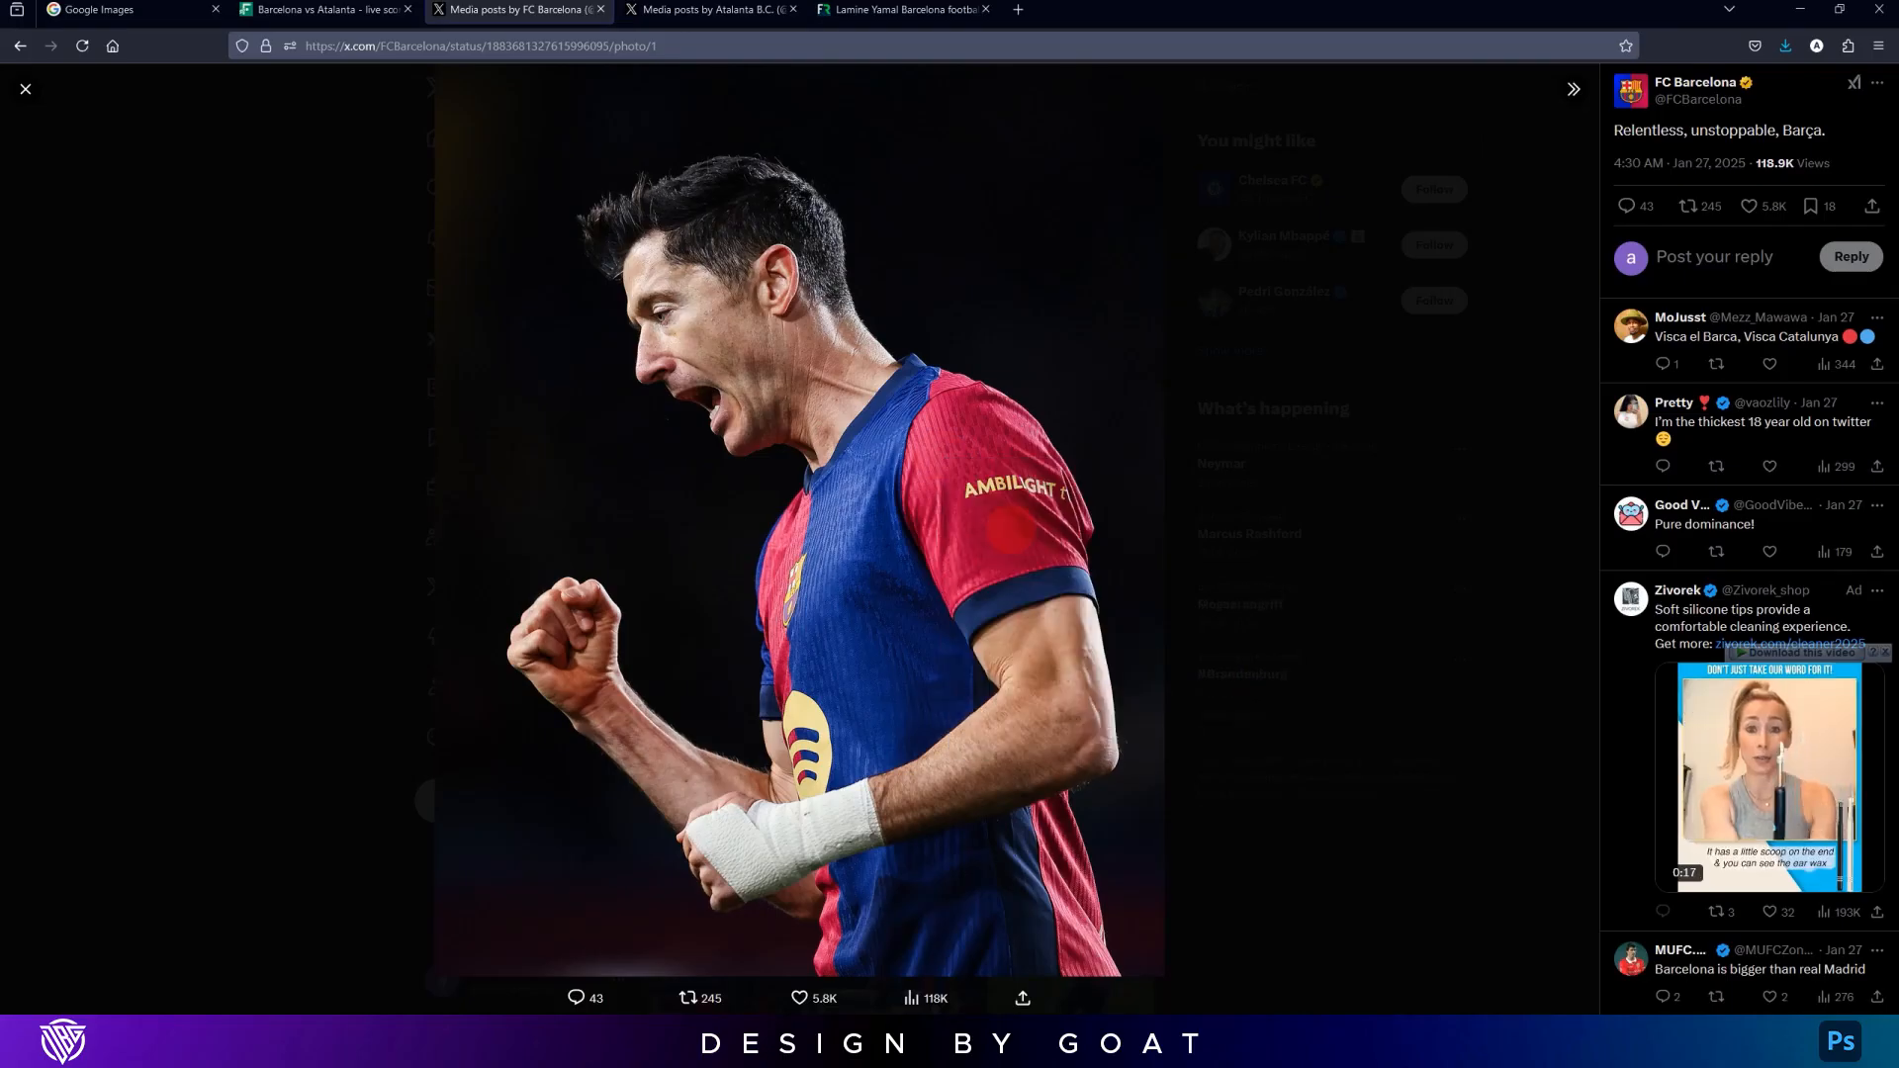
key("alt+Tab")
key("ctrl+n")
key("Return")
key("ctrl+v")
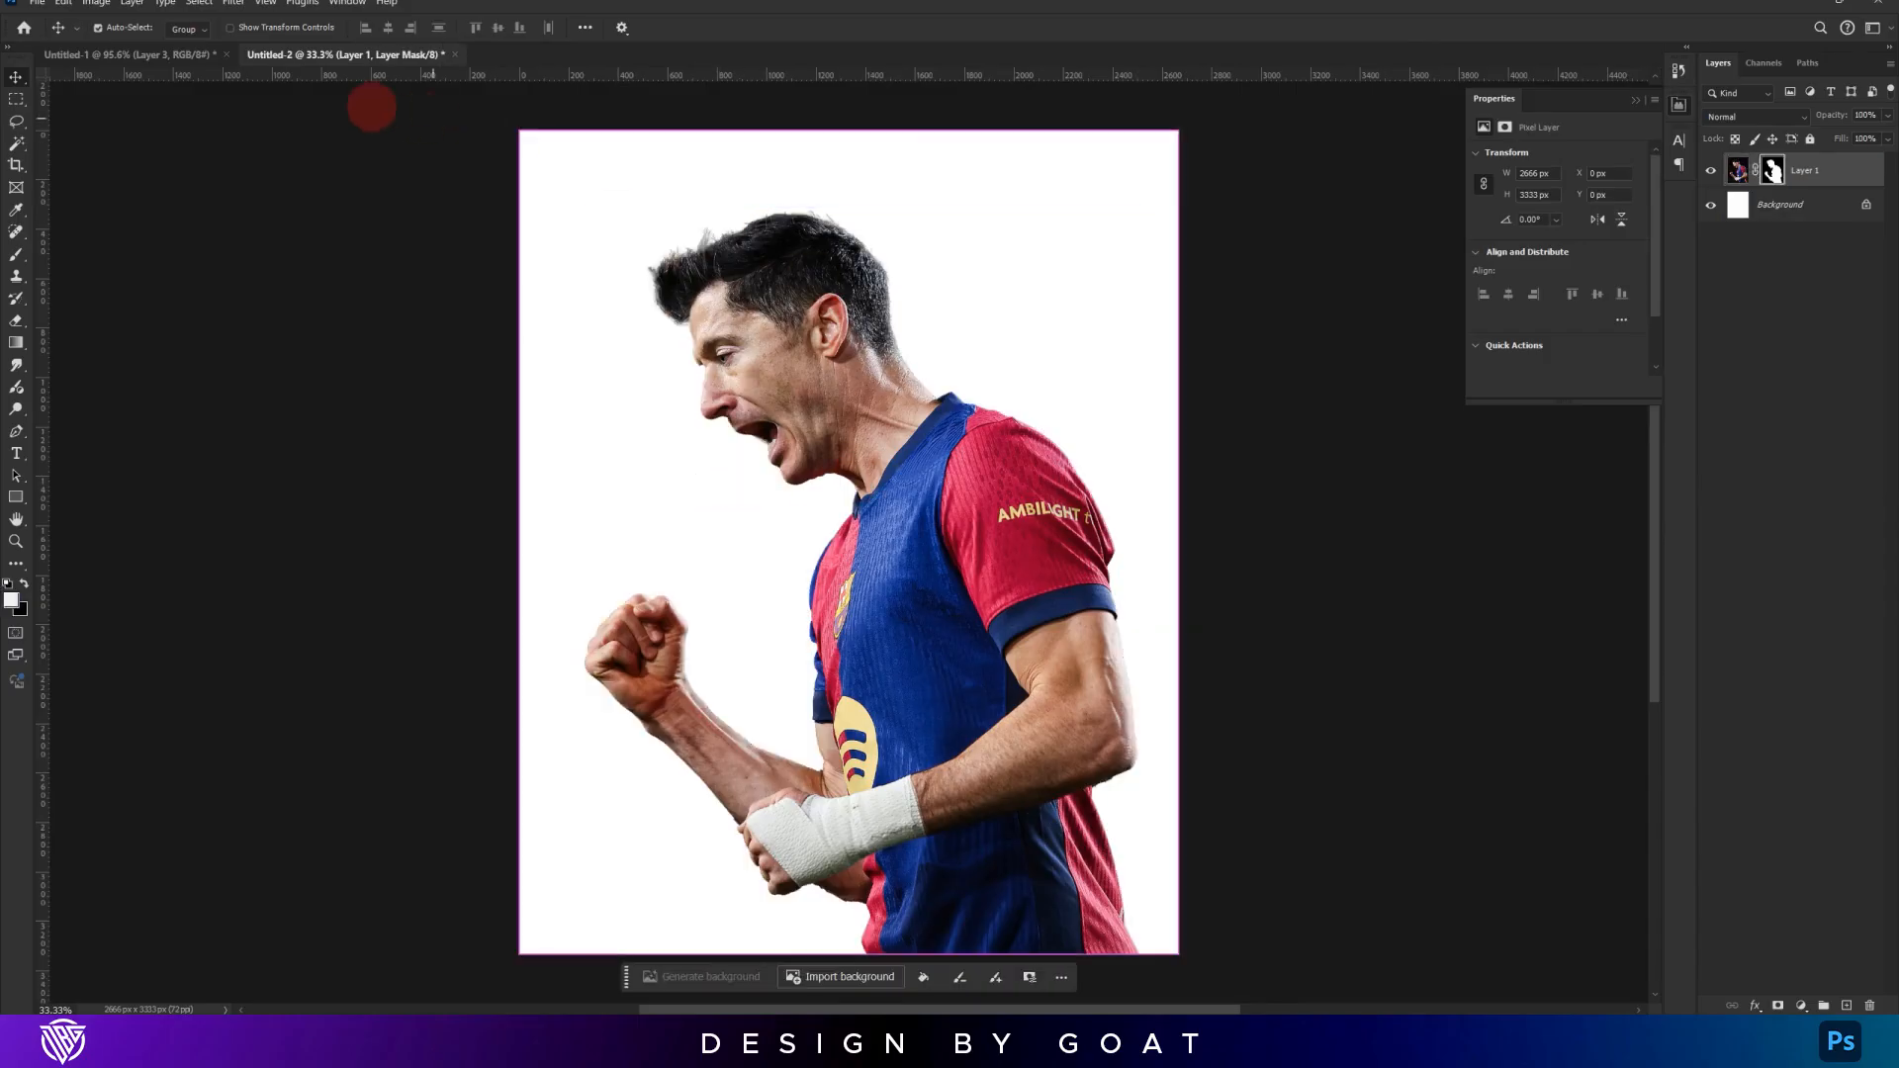
Convert the masked player cutout to a Smart Object and bring it into the poster document
right_click(1865, 166)
left_click(1738, 416)
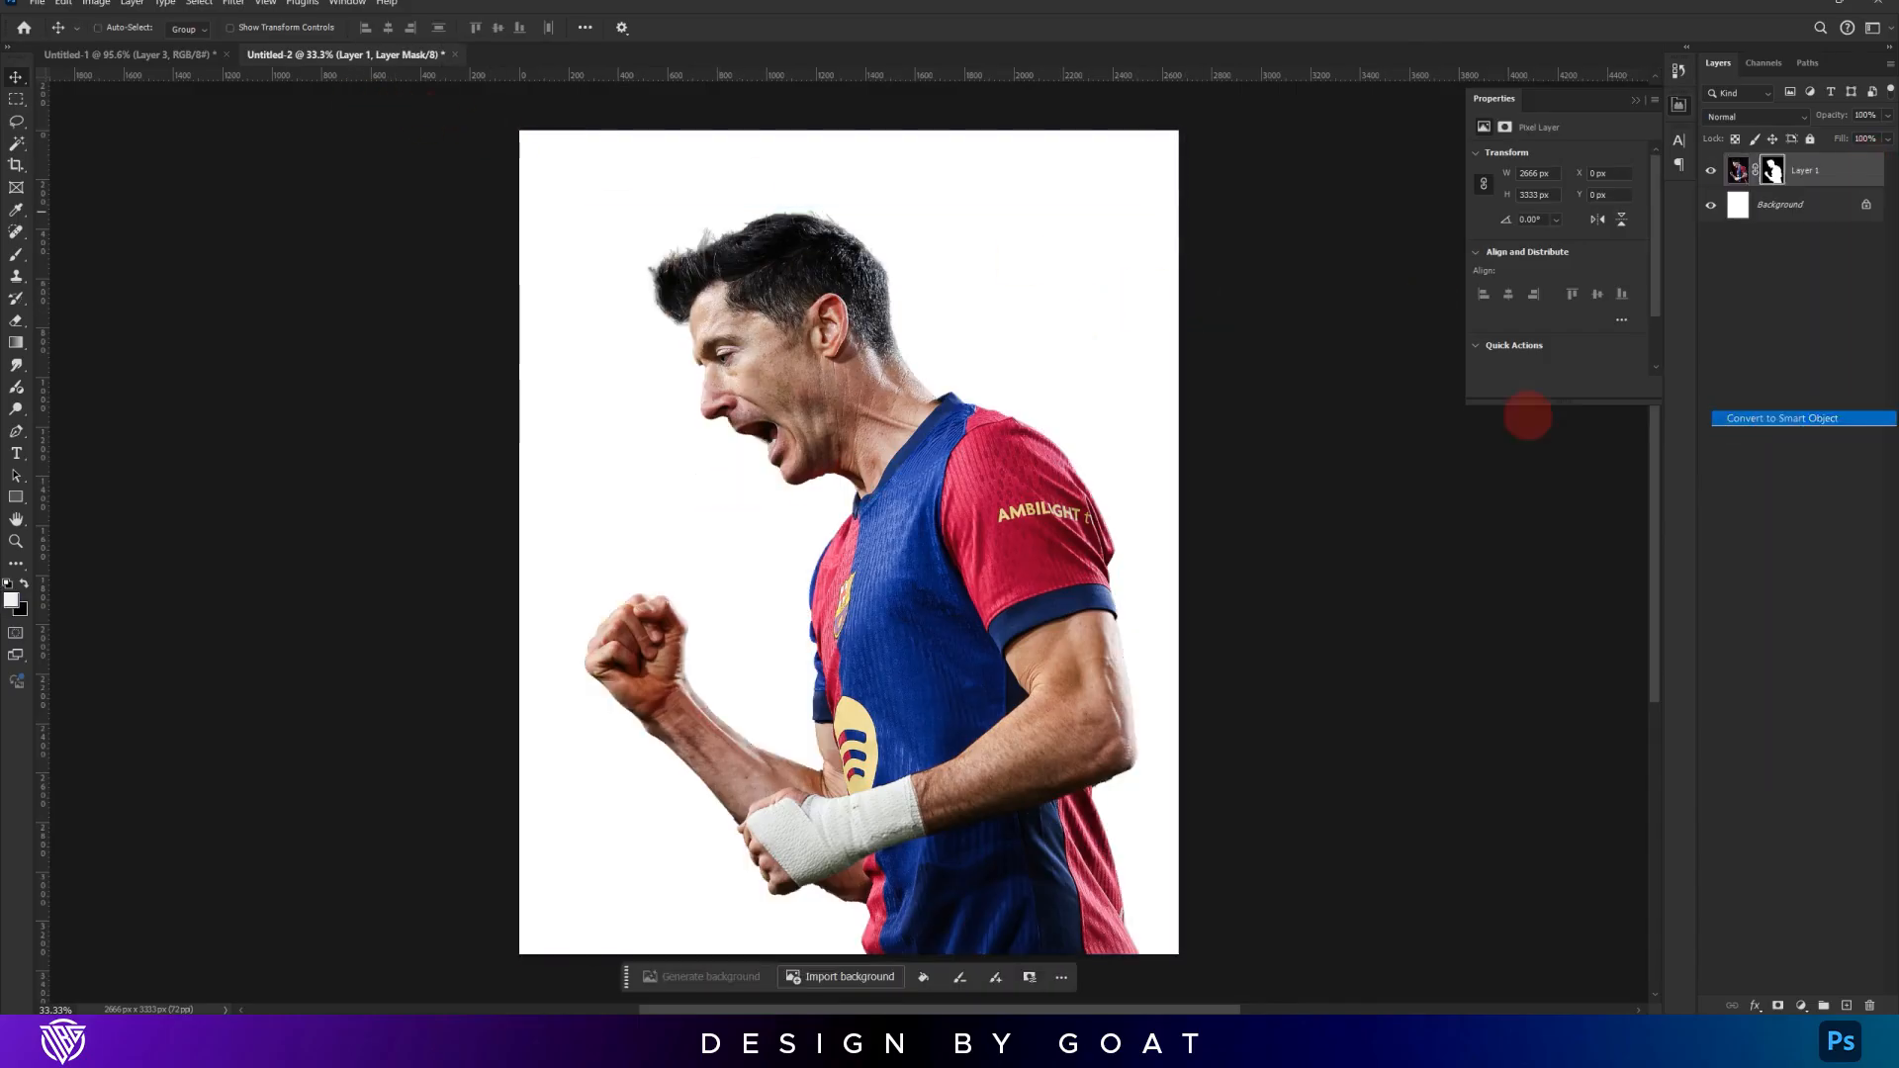
left_click_drag(117, 49, 831, 475)
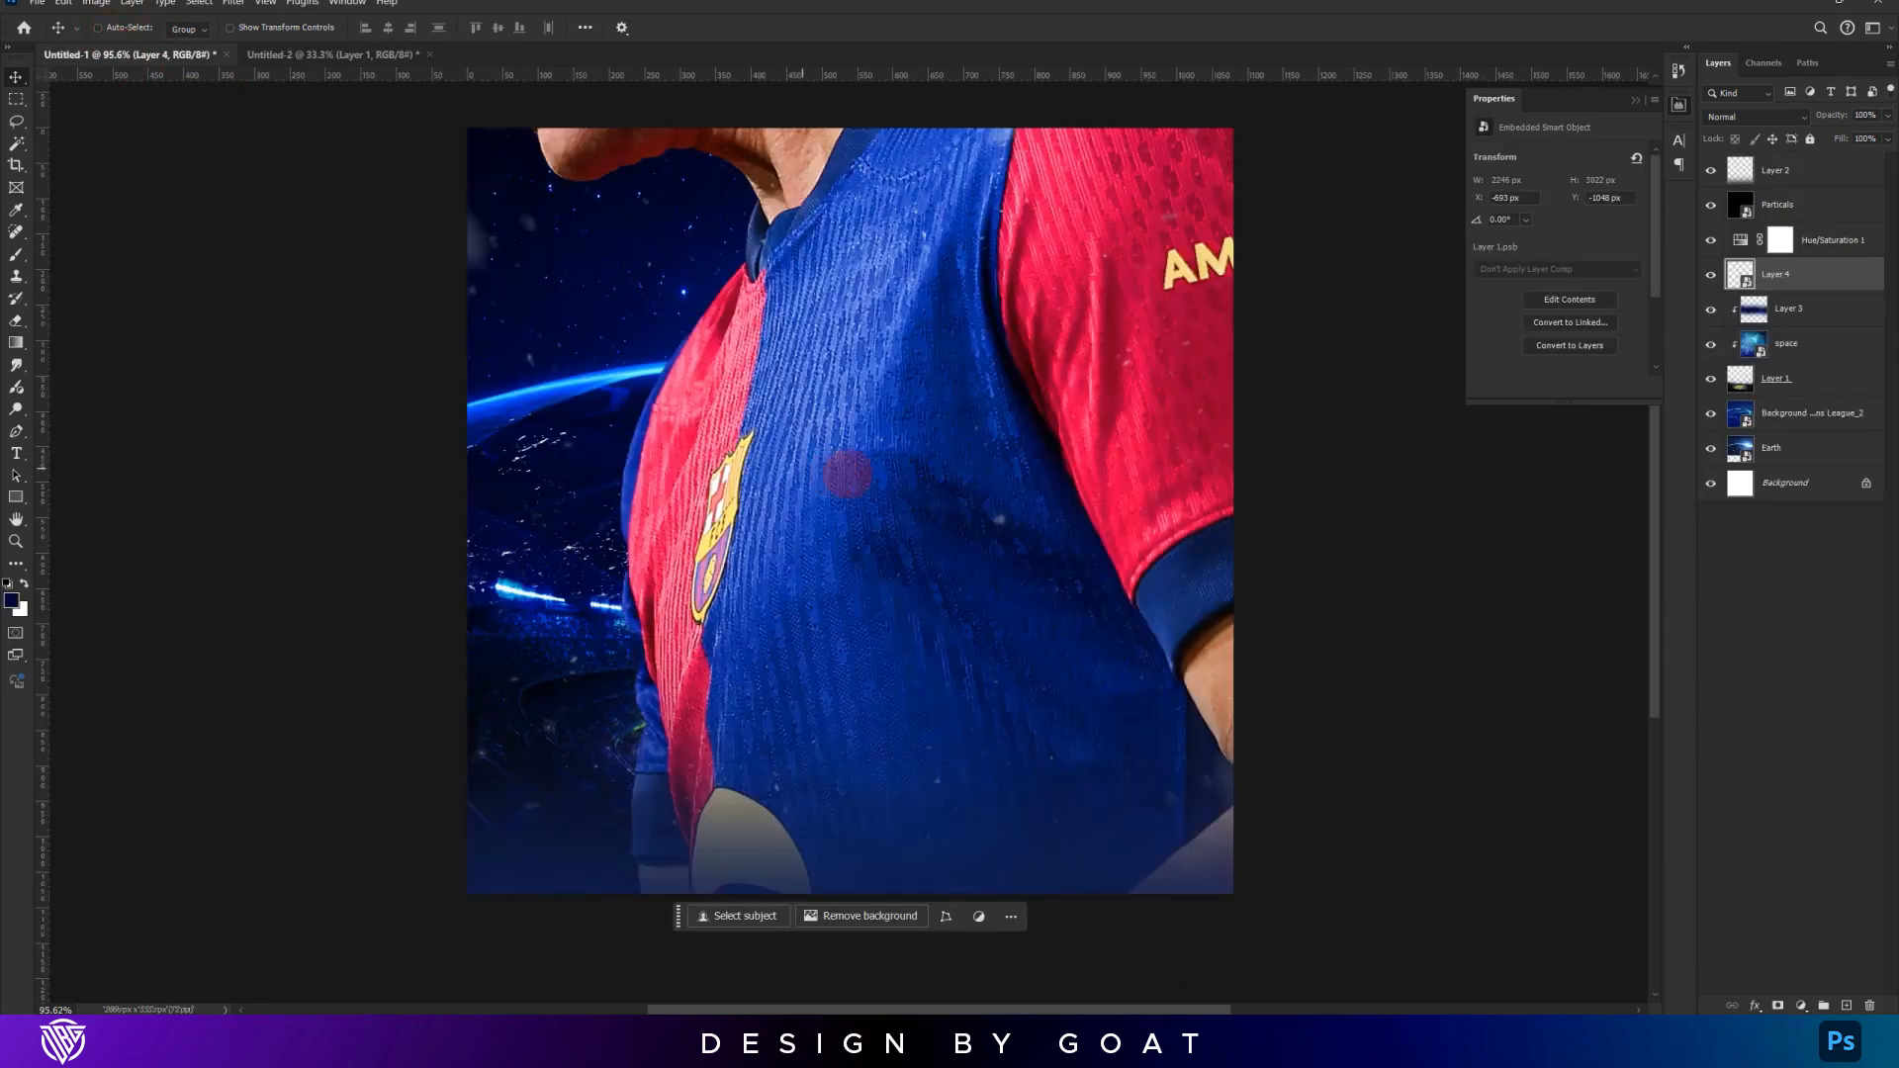
Scale the shouting player down to about 998 px tall and position him over the poster's centre-left
key("ctrl+t")
left_click_drag(1568, 455, 1027, 447)
left_click_drag(923, 392, 931, 455)
key("Return")
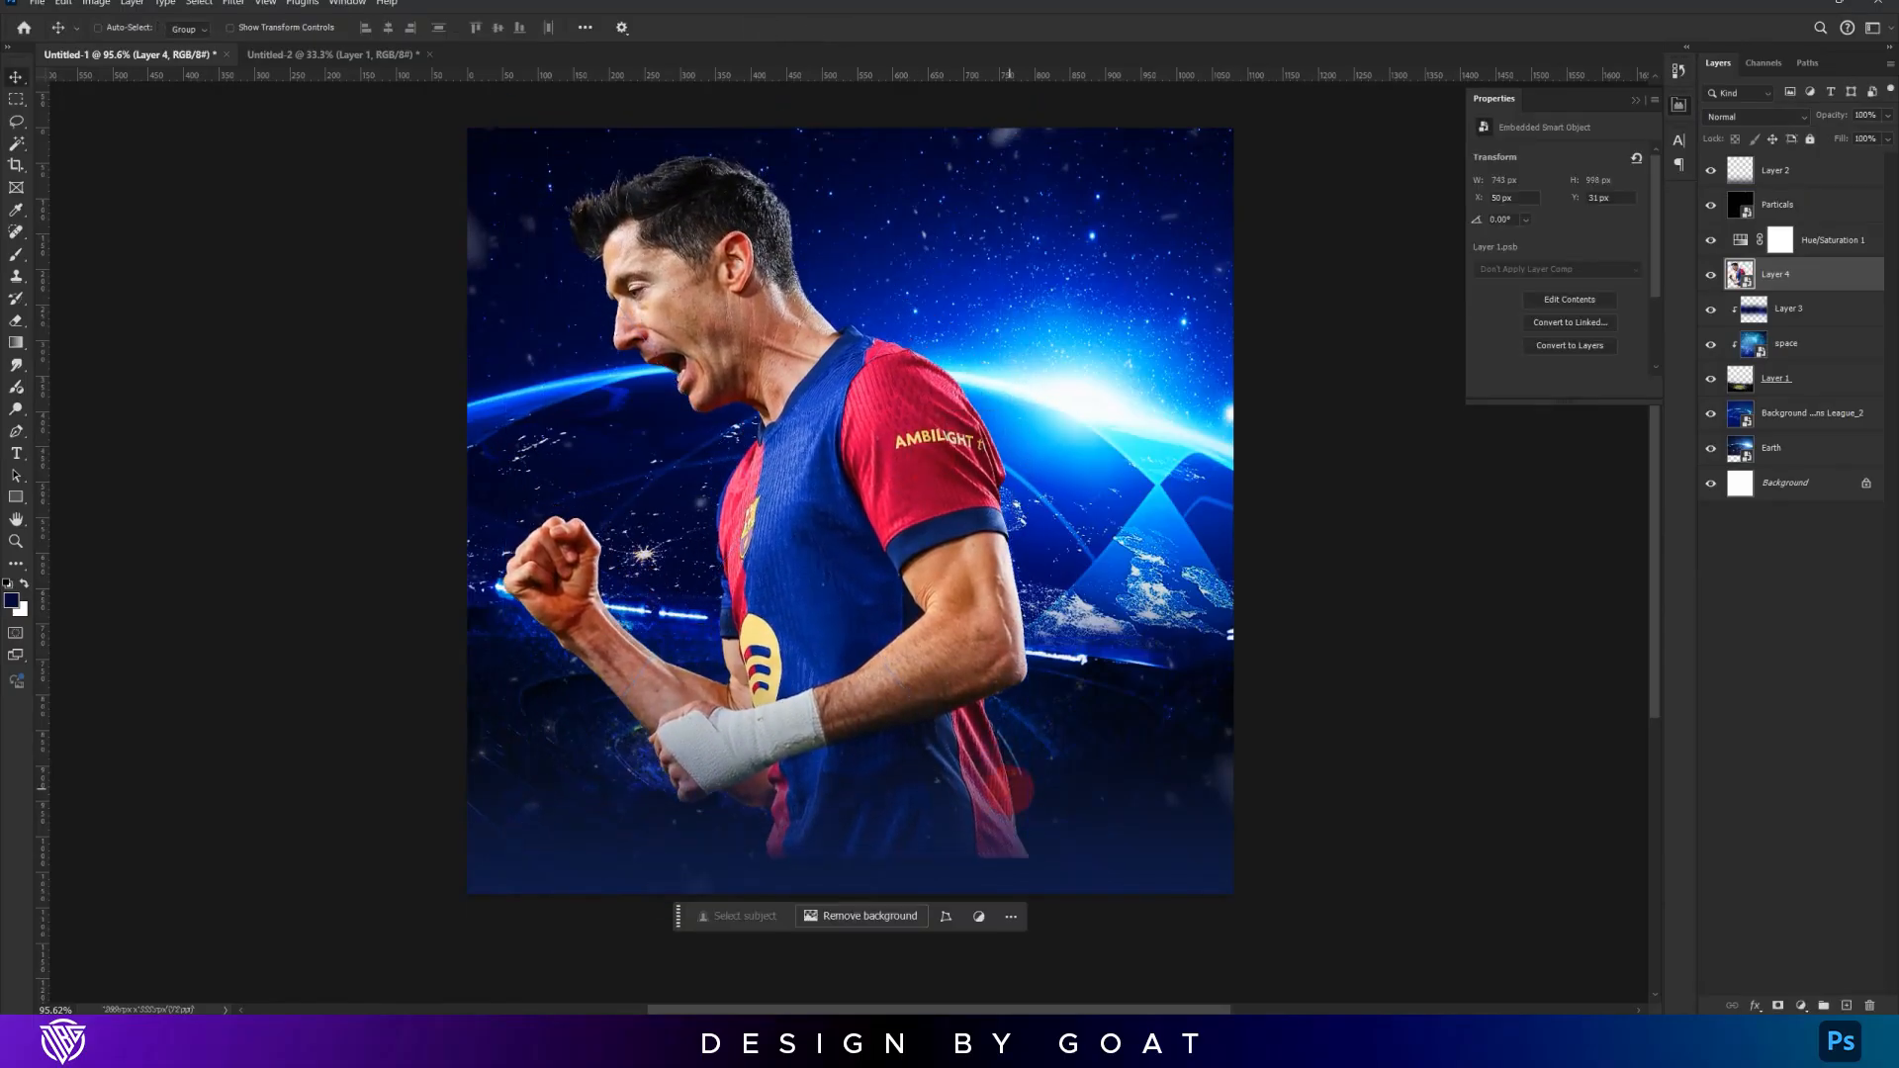
Move the shouting player's layer beneath the stadium cutout and duplicate the Hue/Saturation adjustment below the player
left_click_drag(1786, 346, 1775, 387)
left_click(1835, 247)
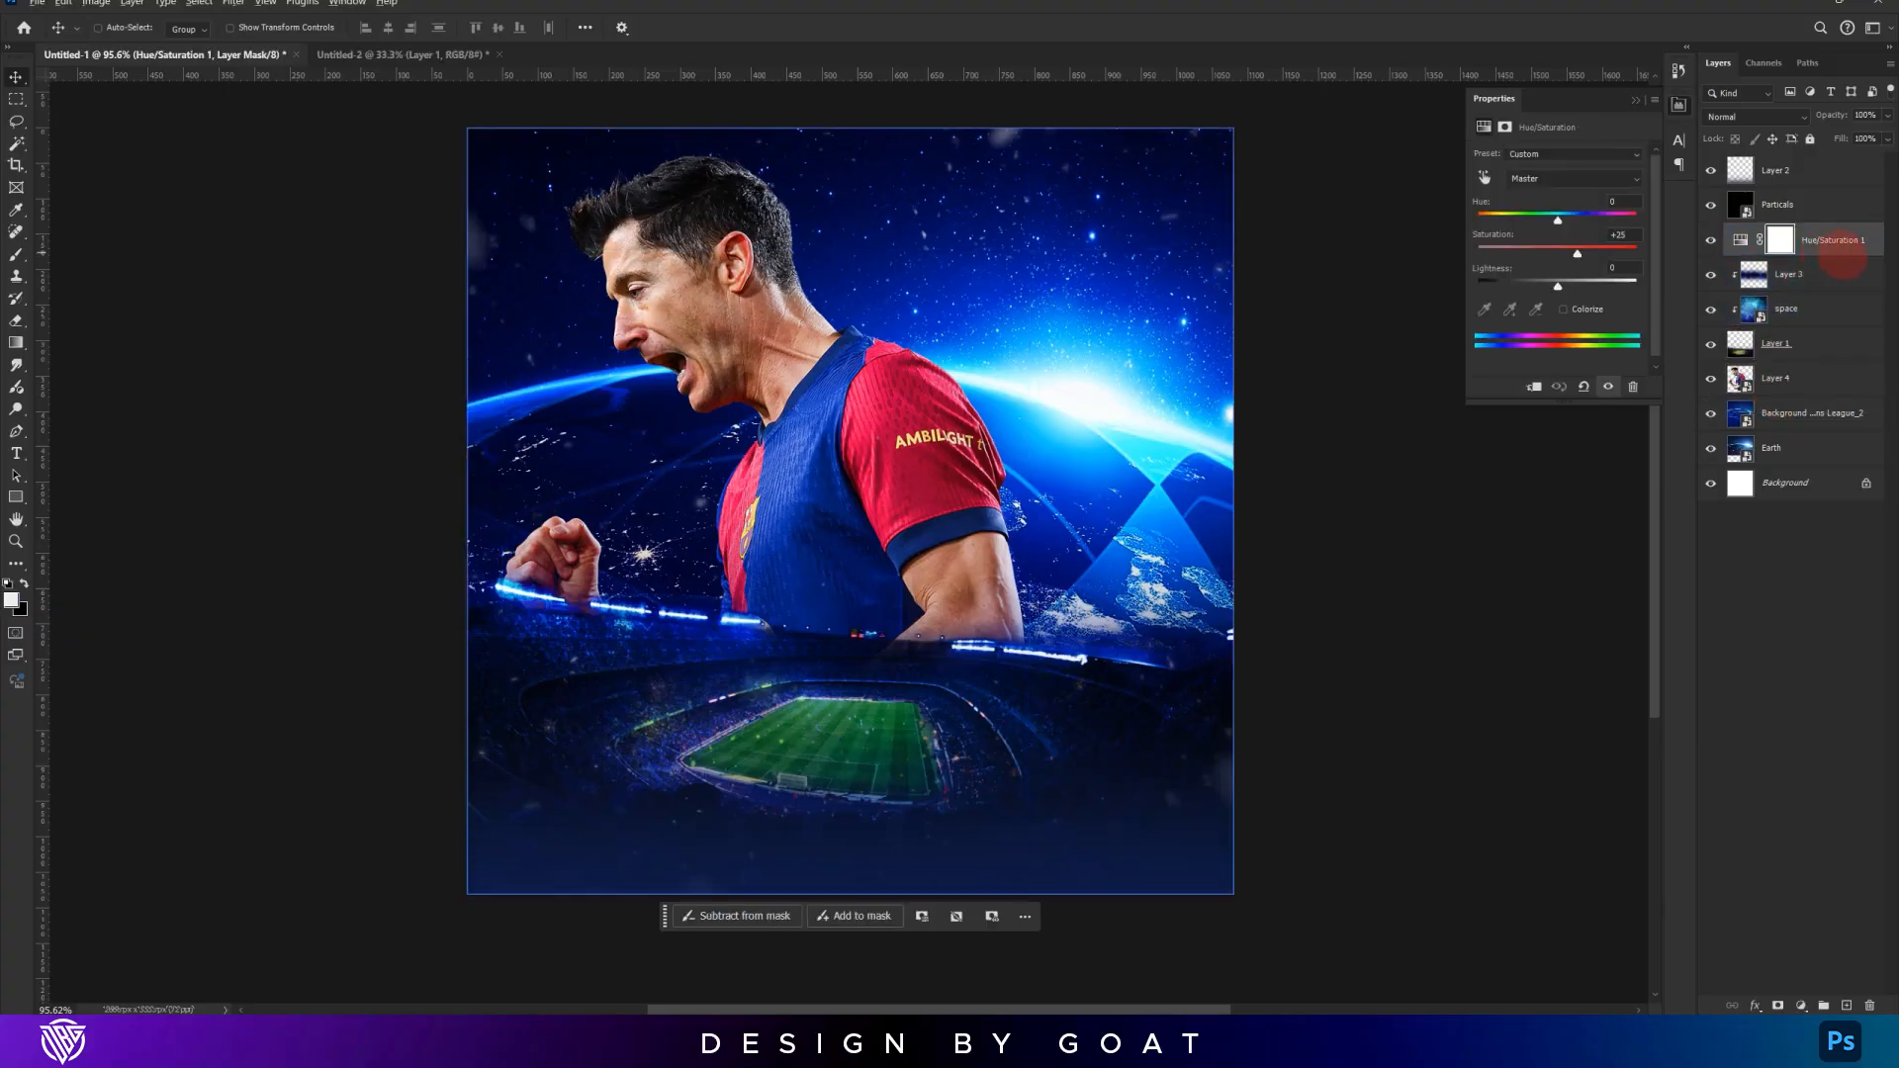
left_click_drag(1793, 386, 1780, 396)
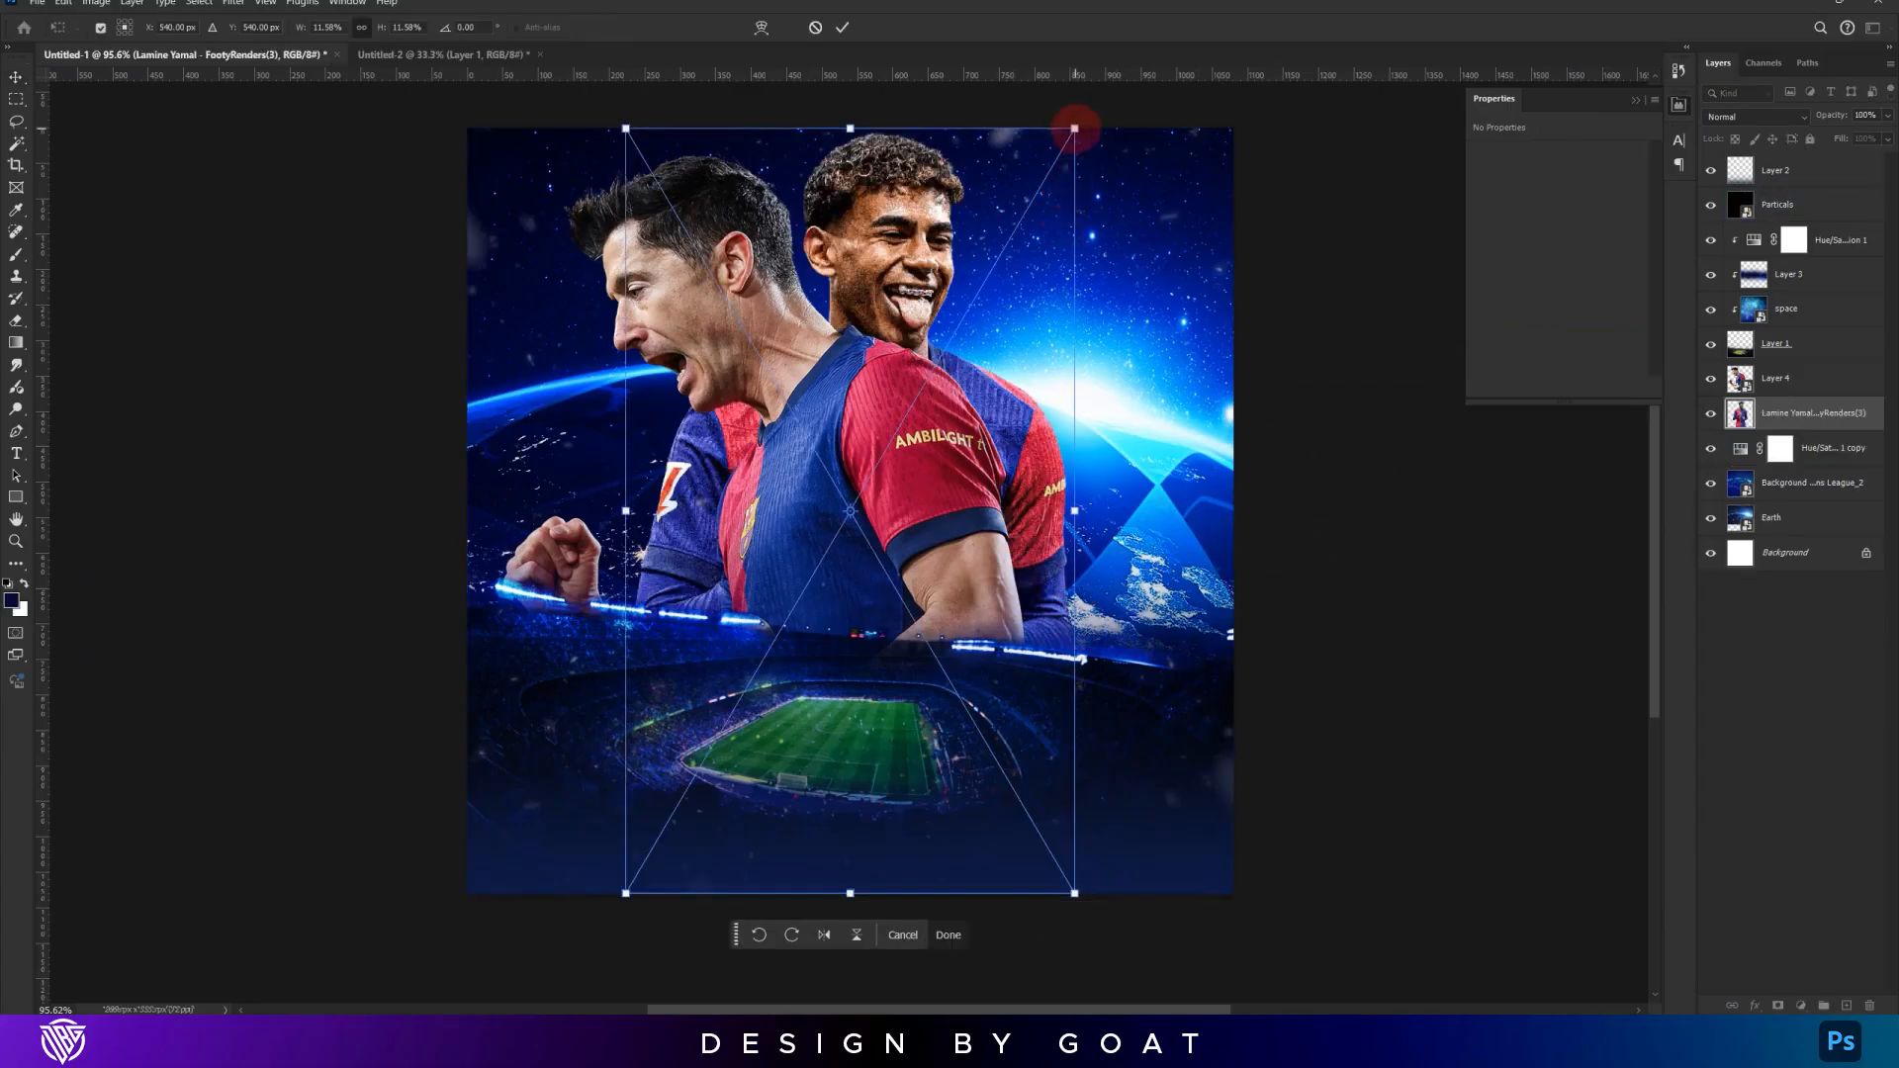
Scale the placed Lamine Yamal render to about 7.9% and position it behind the shouting player's right side
left_click_drag(1074, 129, 1030, 203)
left_click_drag(966, 311, 1094, 268)
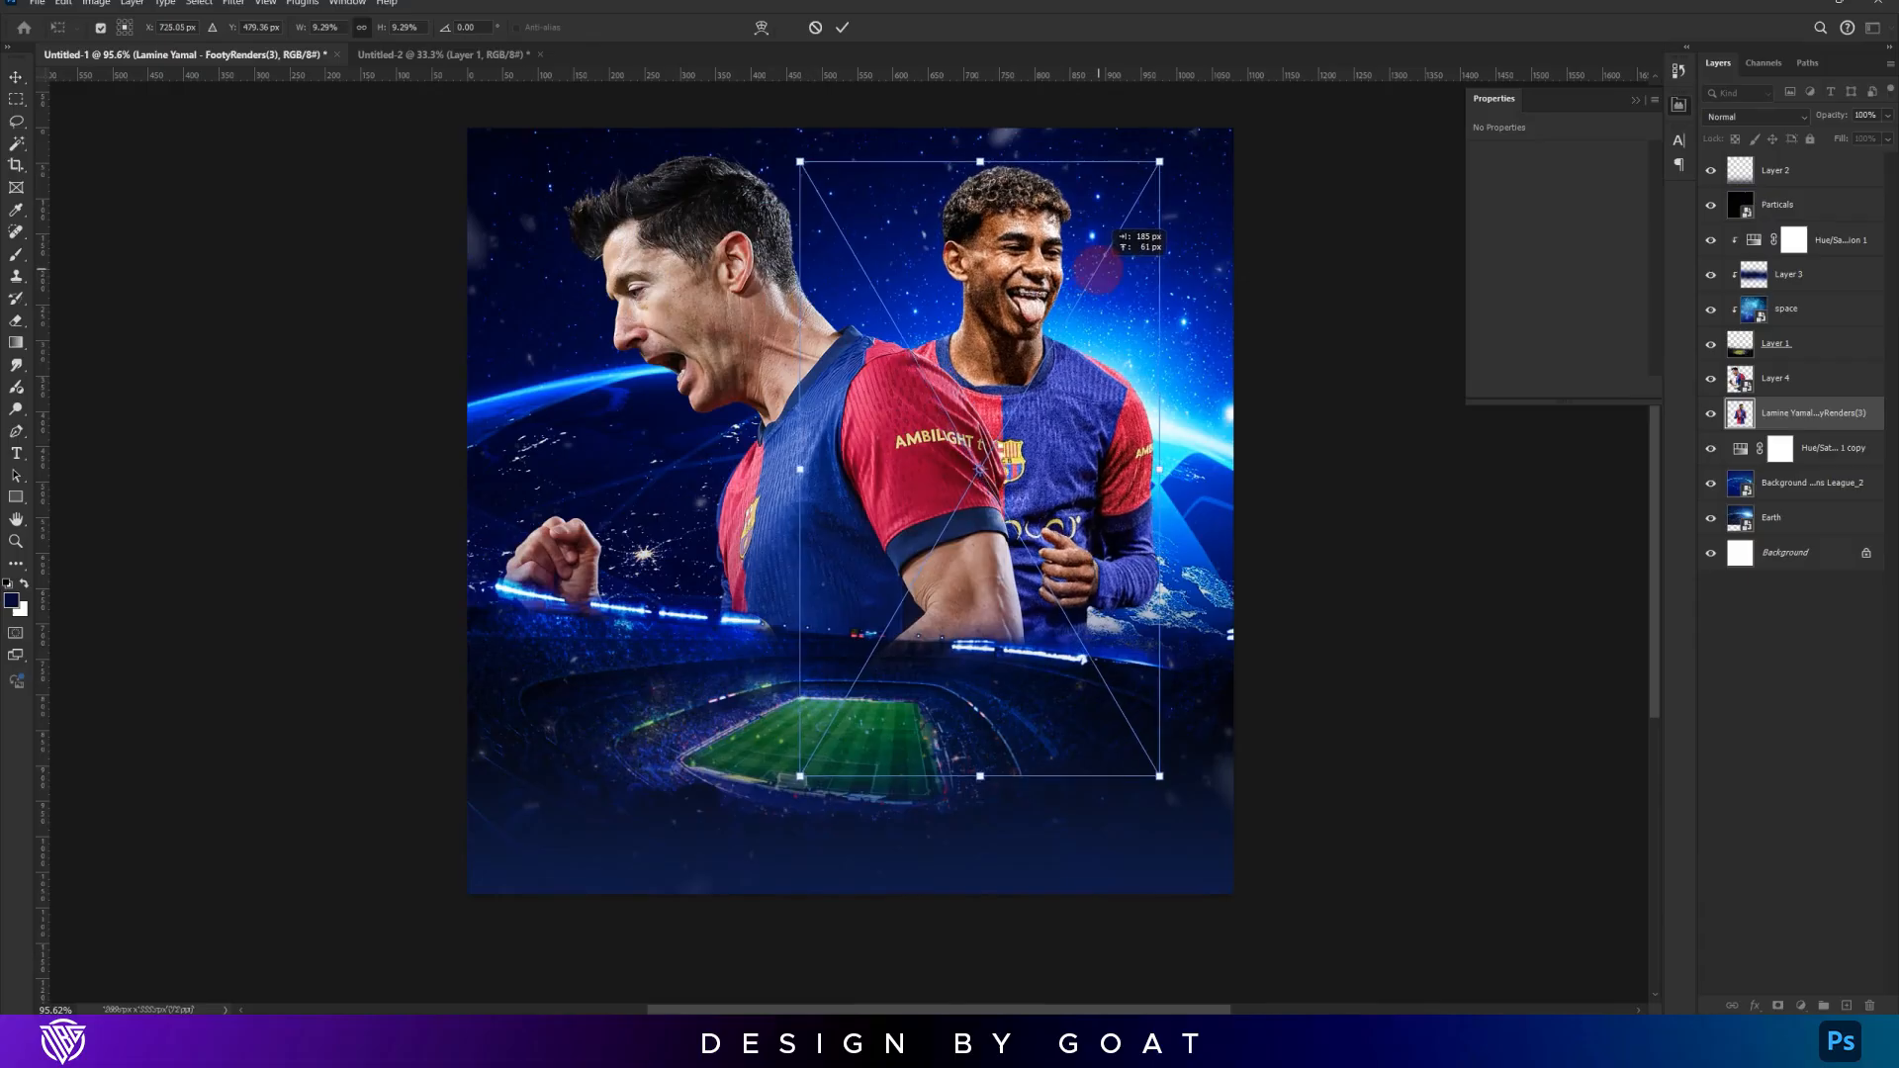
left_click_drag(796, 774, 851, 684)
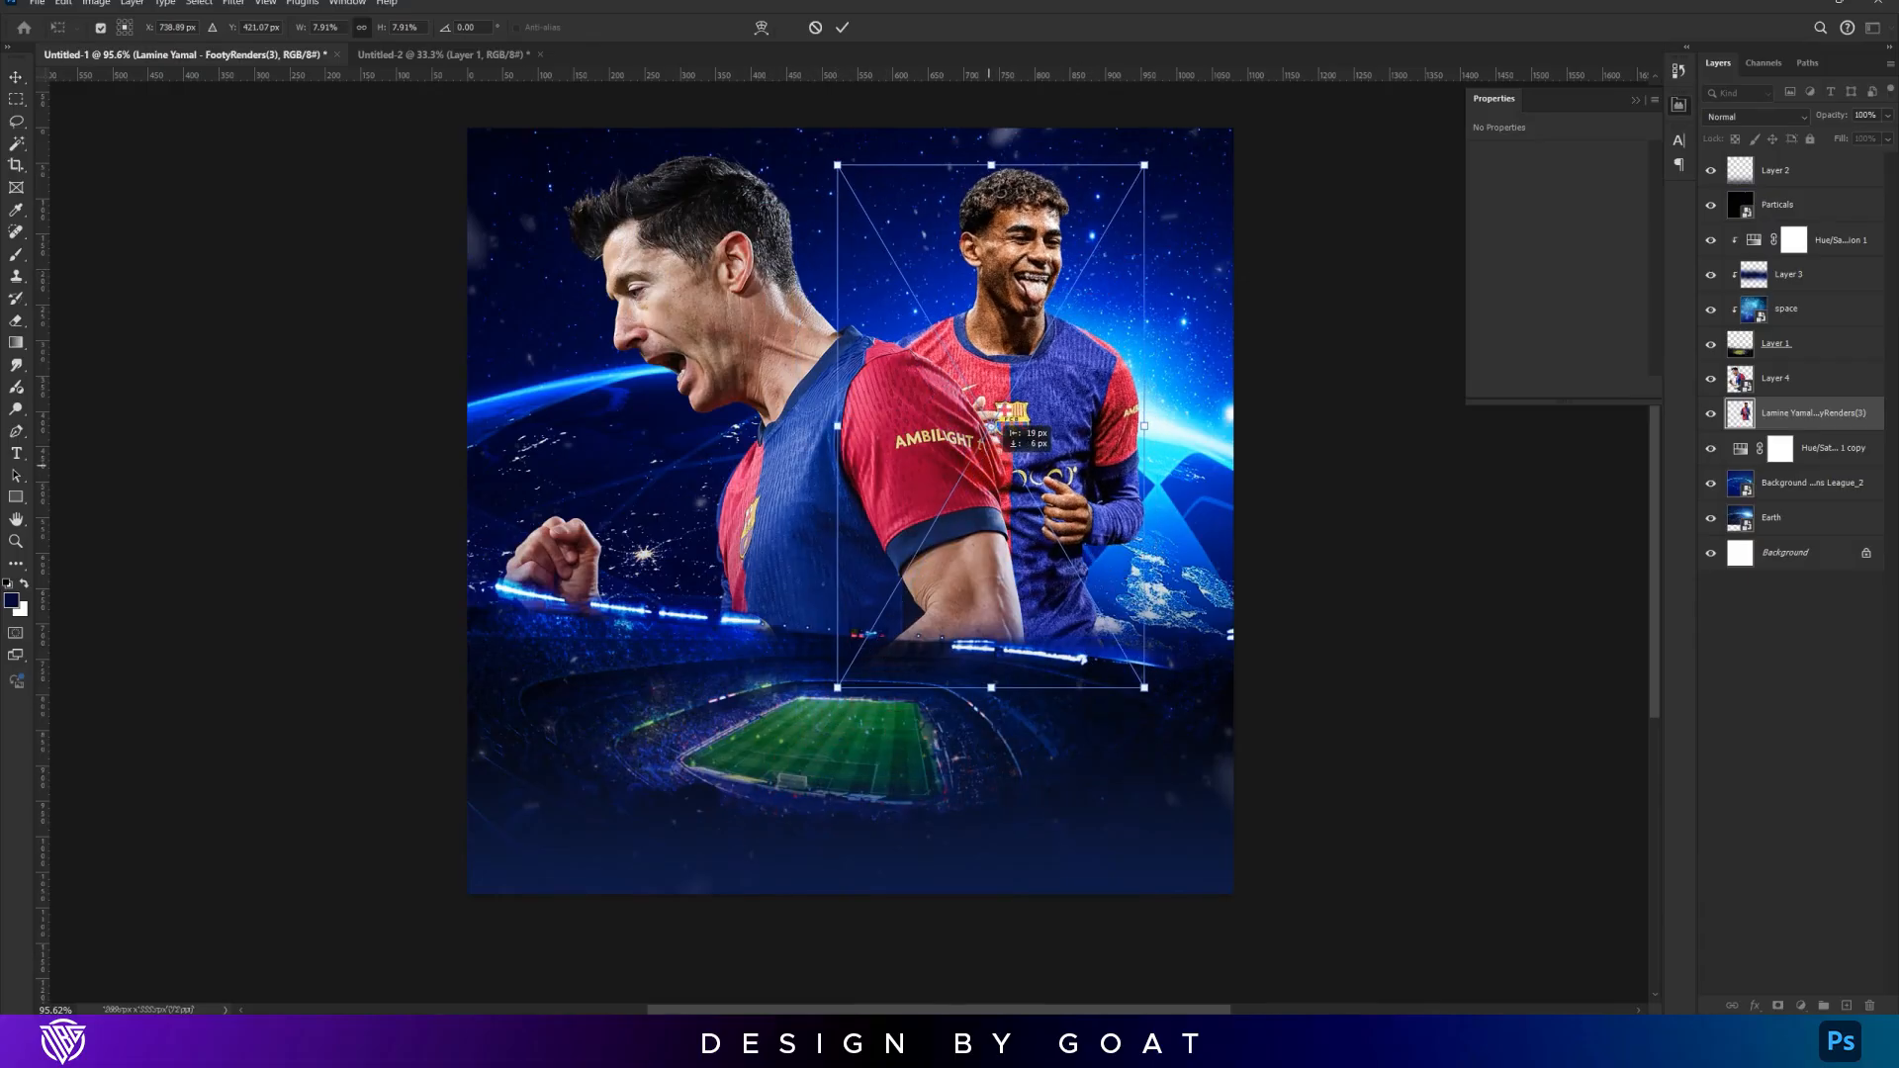
key("Return")
Shrink the shouting player to about 881 px tall and reposition him beside Yamal
left_click(1775, 377)
key("ctrl+t")
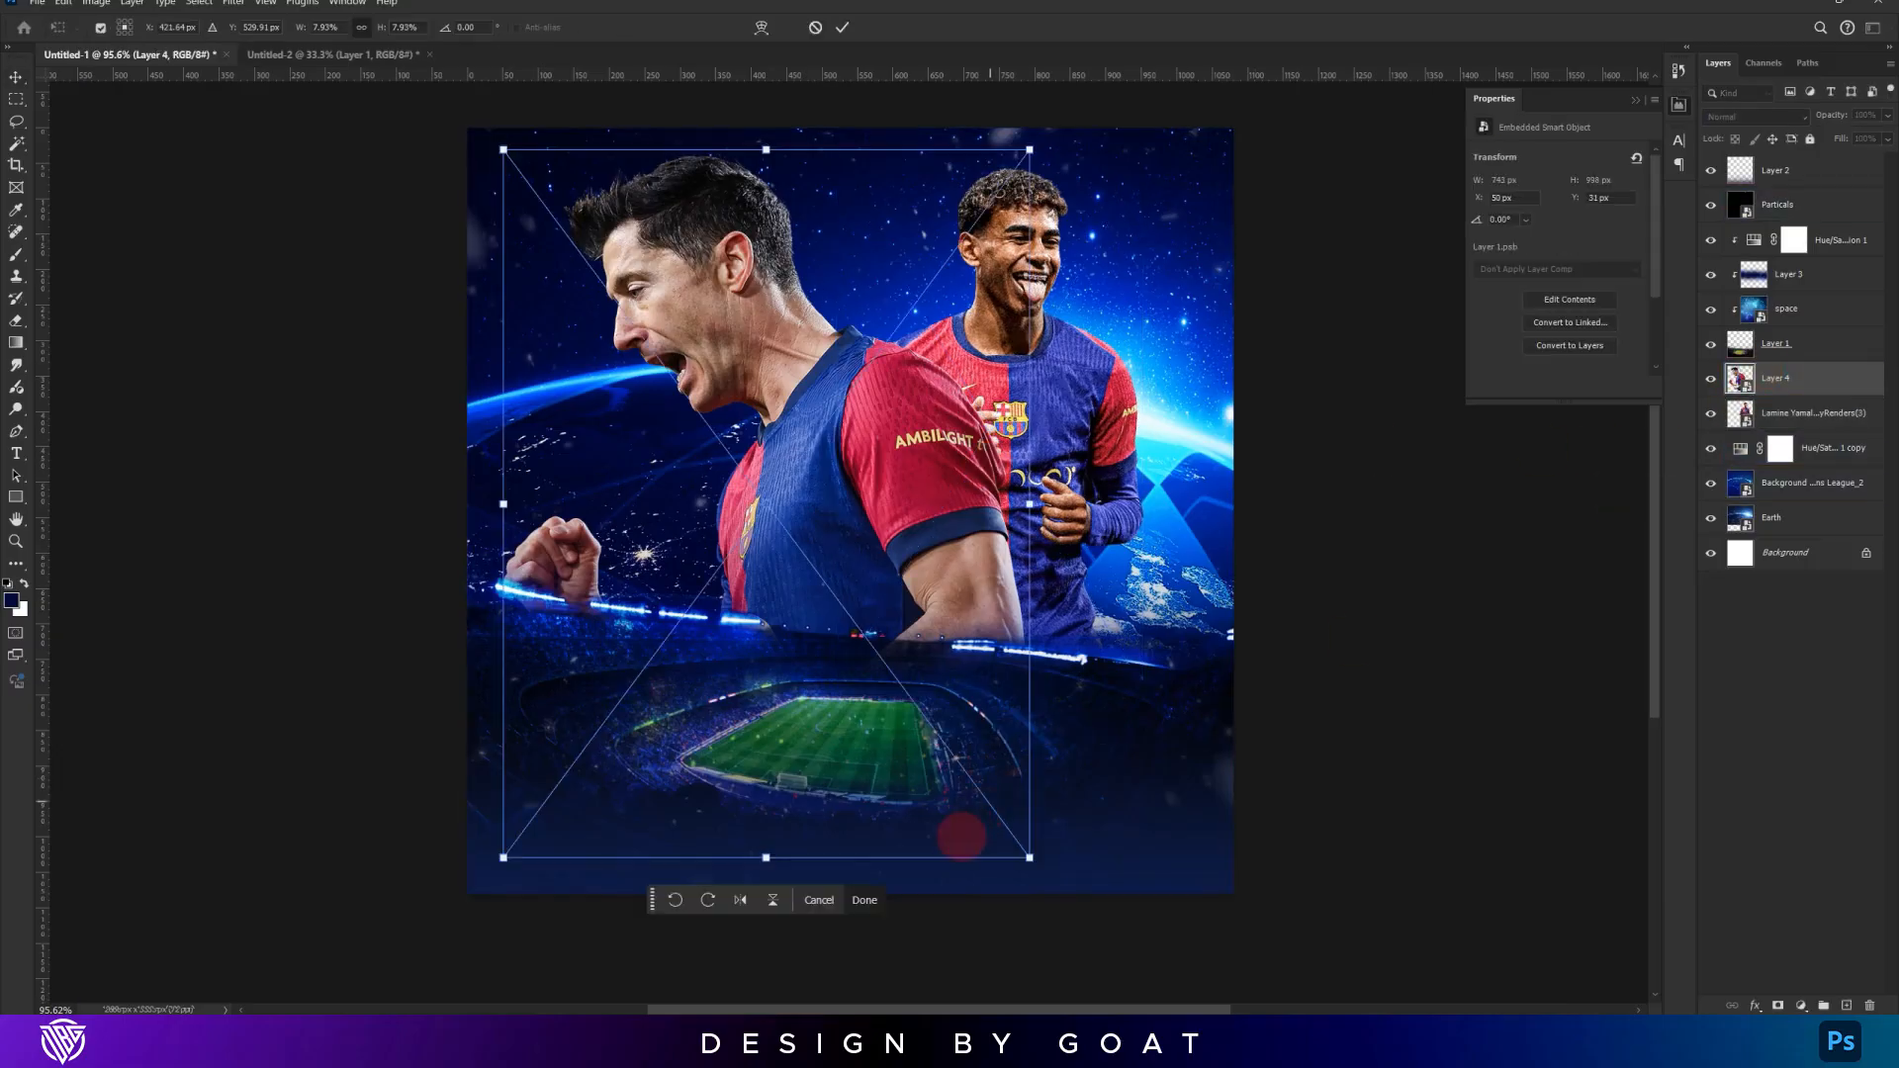
left_click_drag(766, 858, 796, 781)
mouse_move(929, 696)
left_mouse_down()
mouse_move(958, 696)
mouse_move(936, 698)
left_mouse_up()
key("Return")
mouse_move(992, 530)
left_mouse_down()
mouse_move(1008, 542)
mouse_move(987, 542)
left_mouse_up()
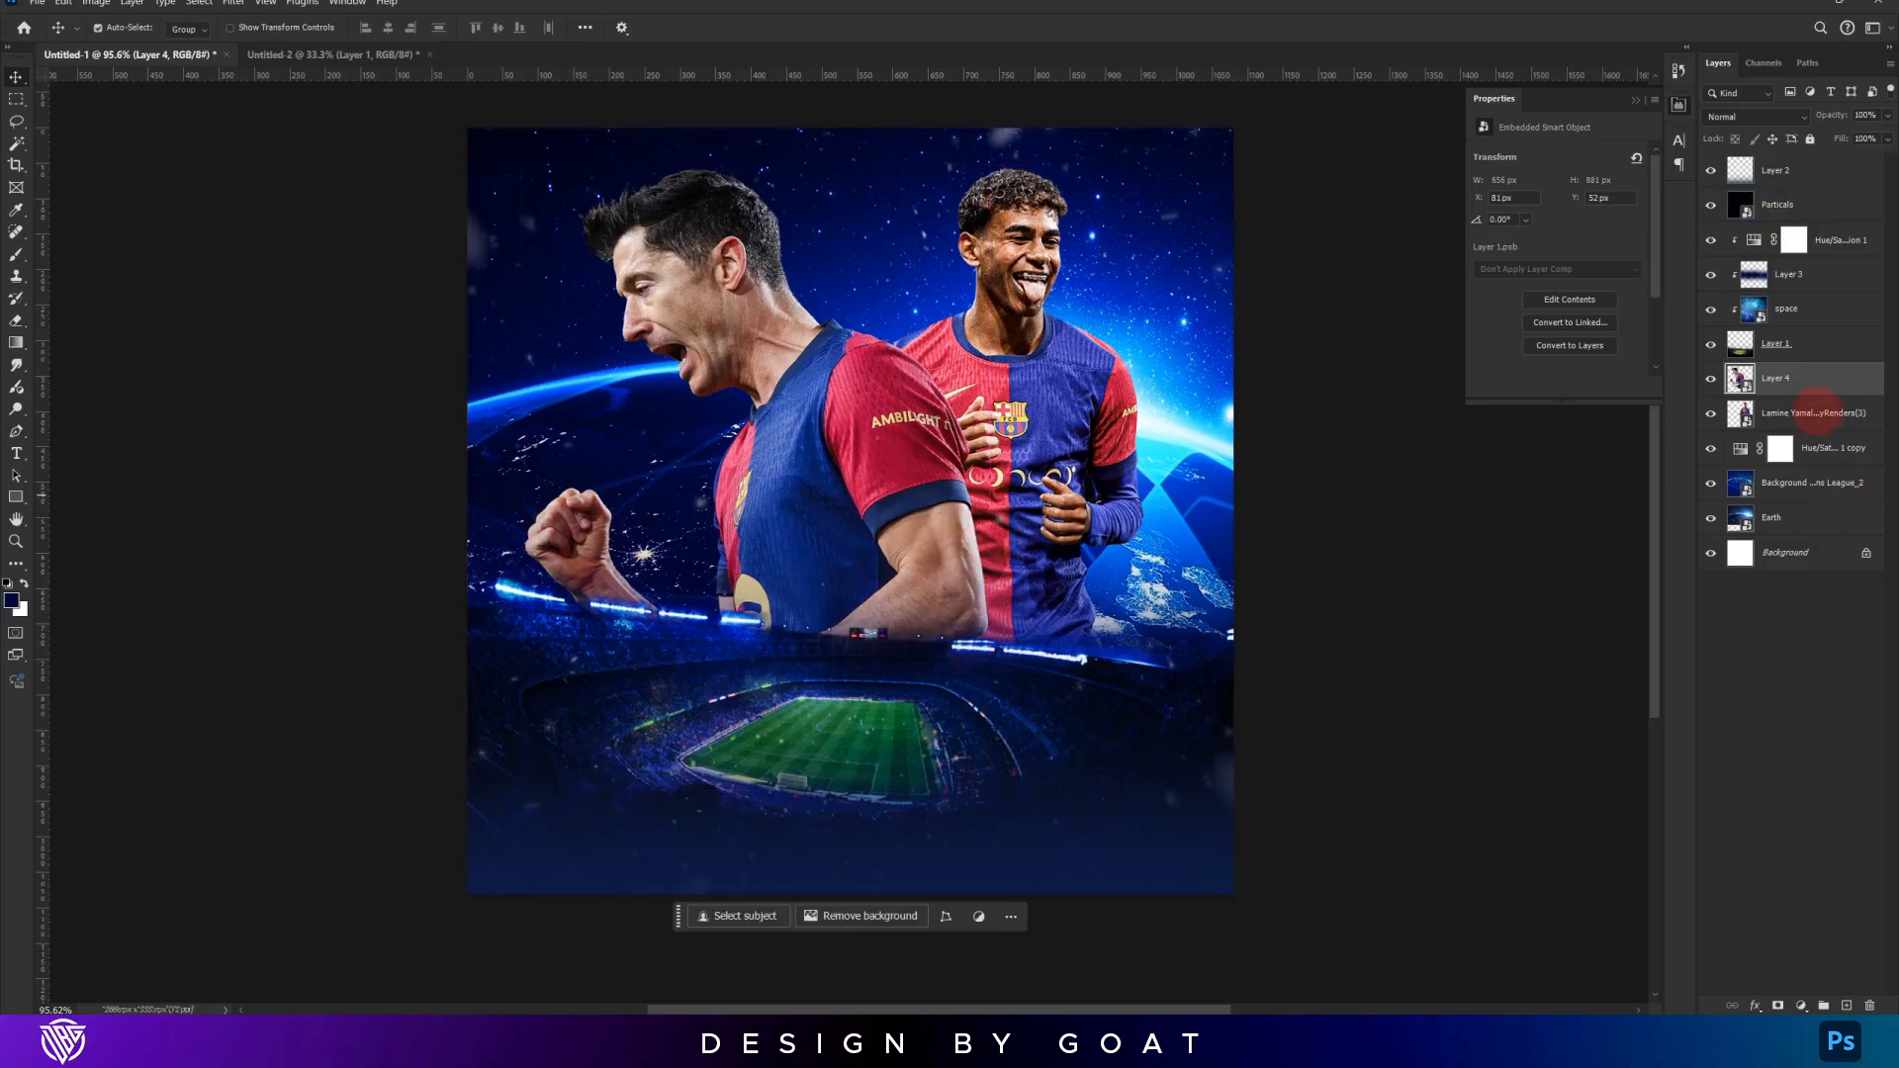
Select both Barcelona players, slightly enlarge them together and align the pair around the canvas's vertical centre line
left_click(1819, 411, "shift")
key("ctrl+t")
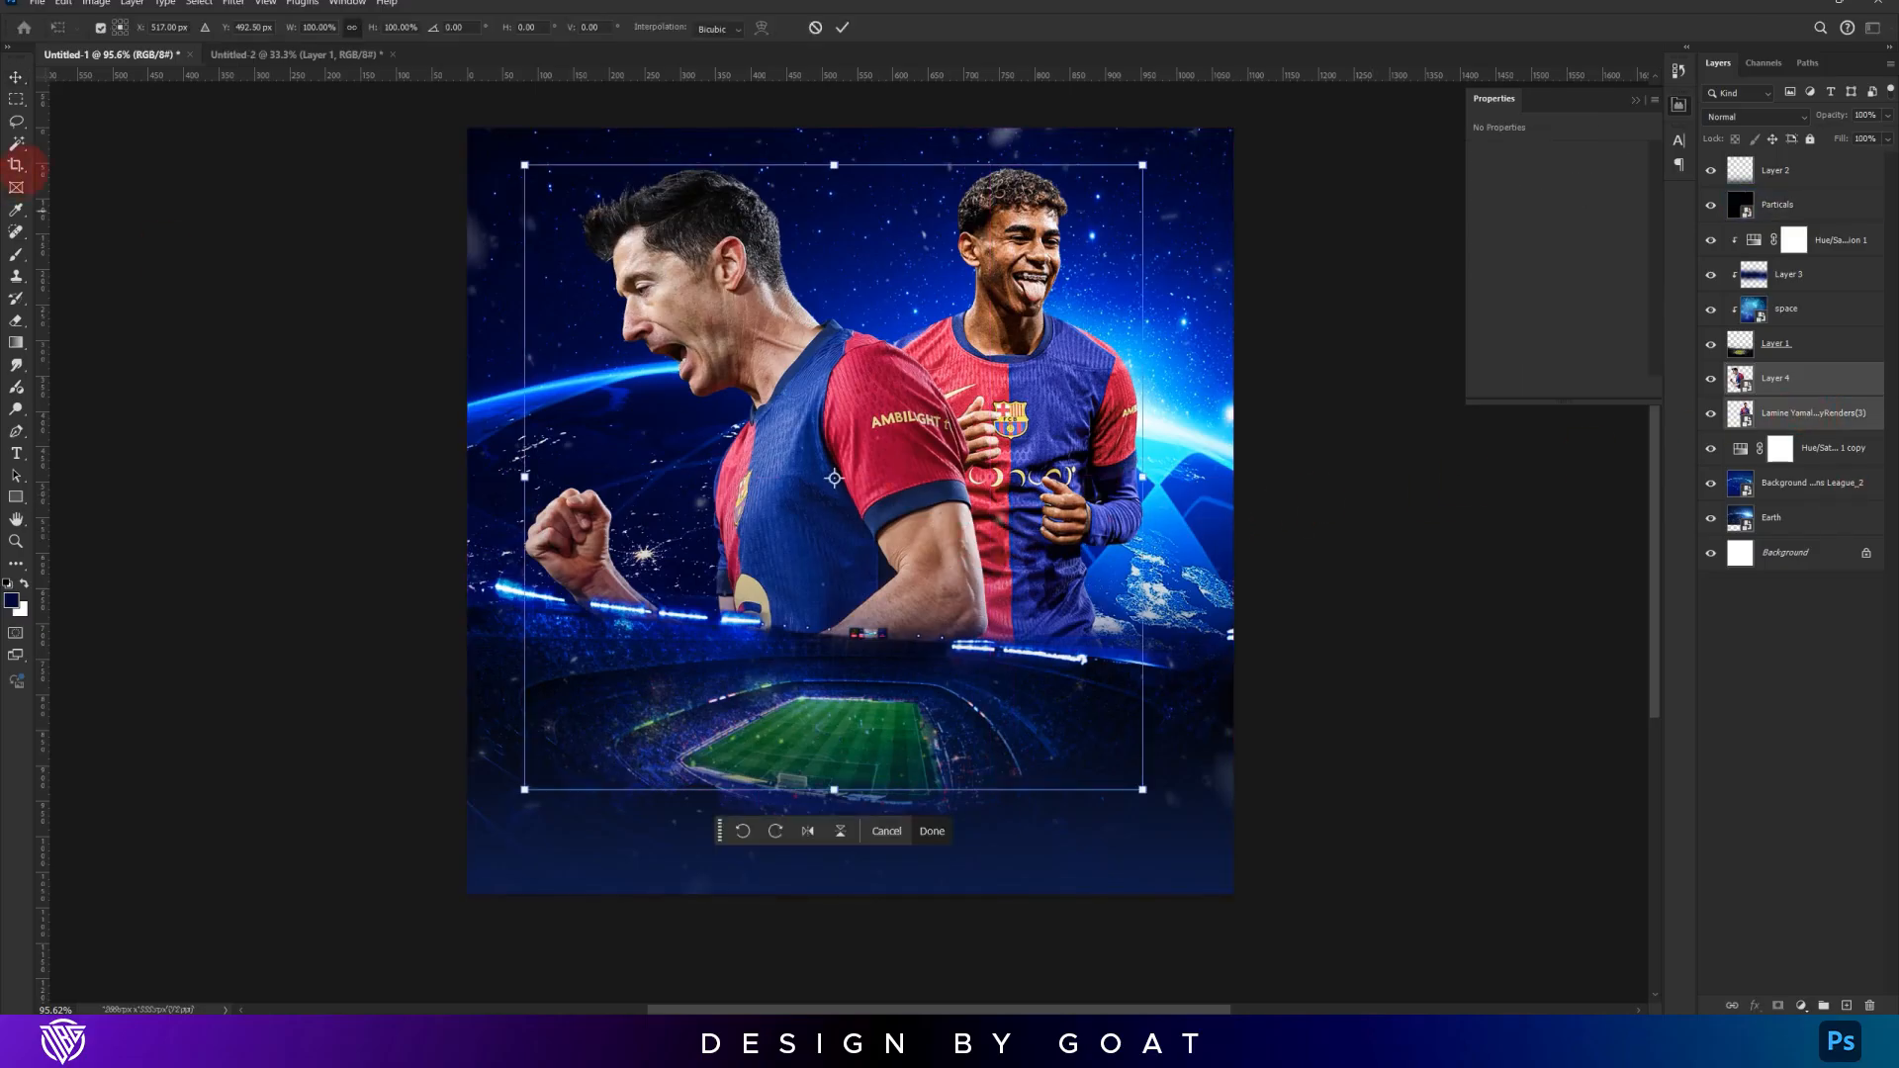
left_click(16, 165)
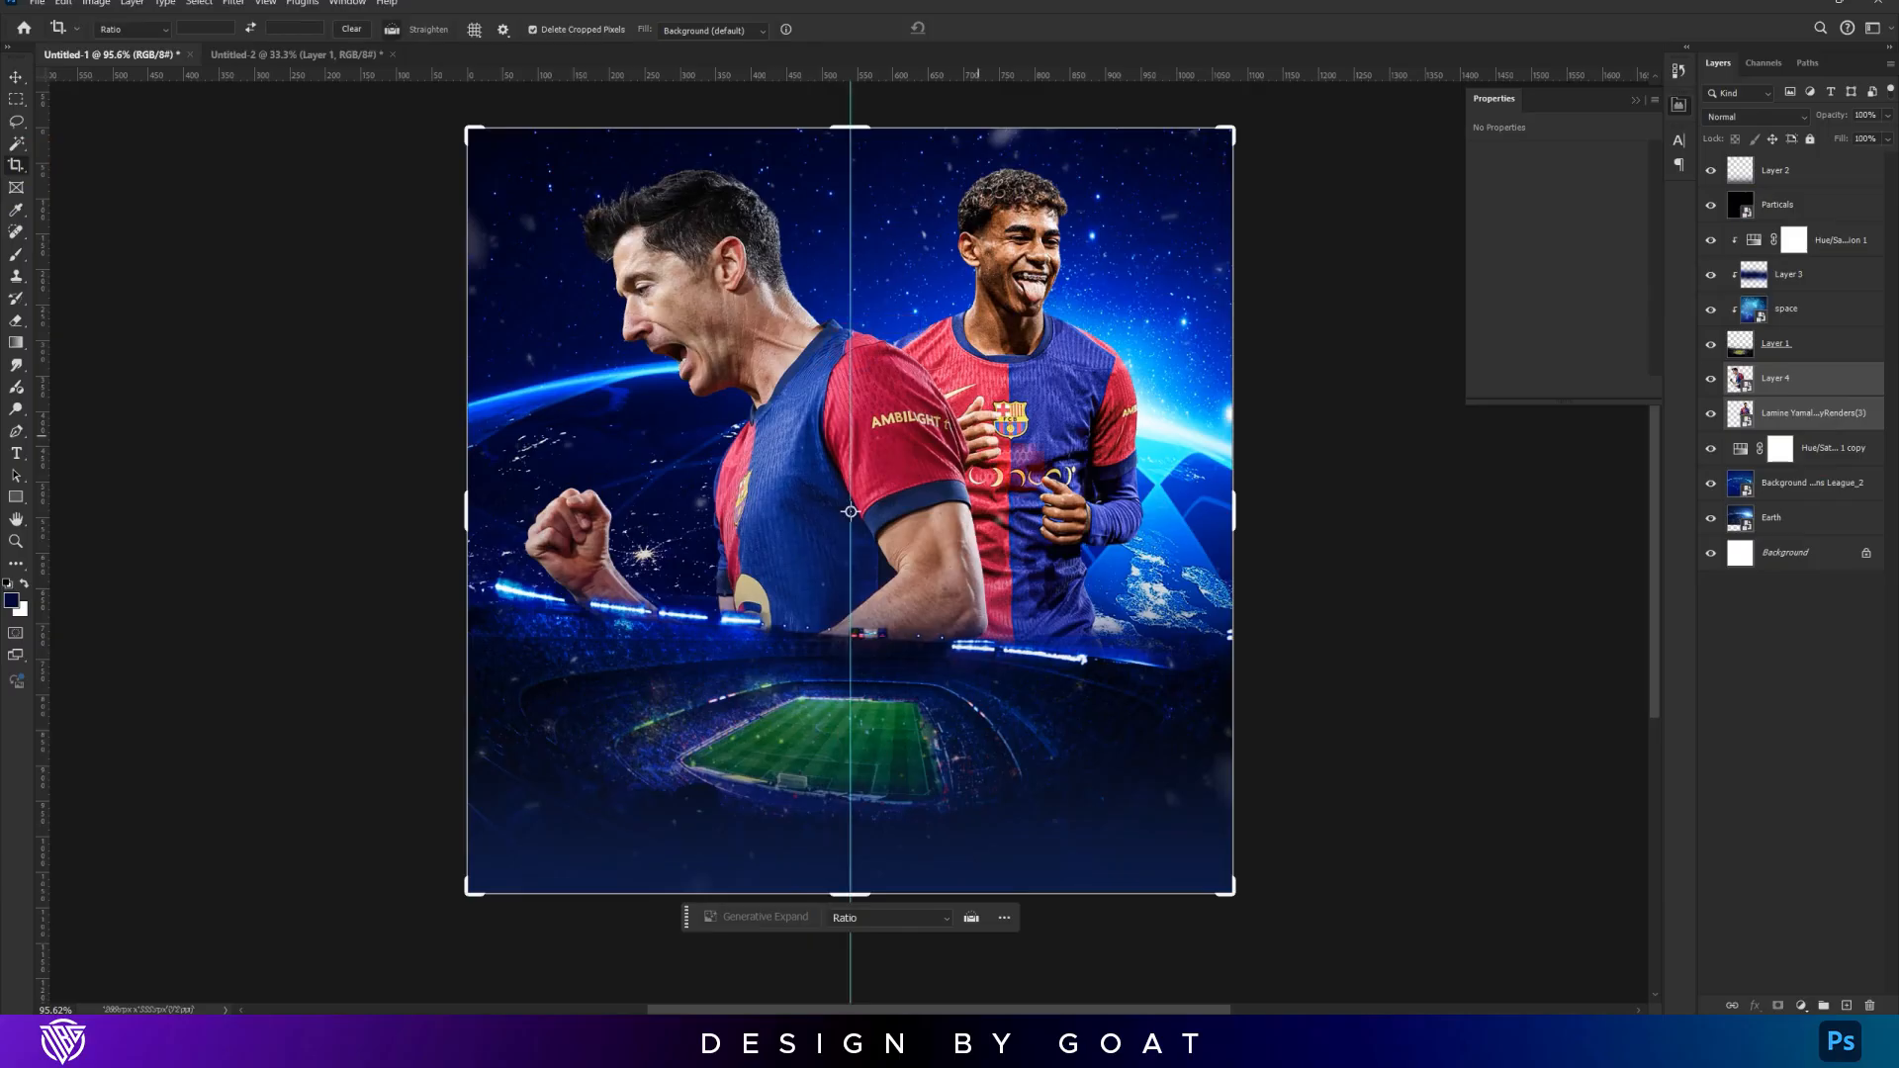
key("ctrl+t")
left_click_drag(1071, 510, 1075, 510)
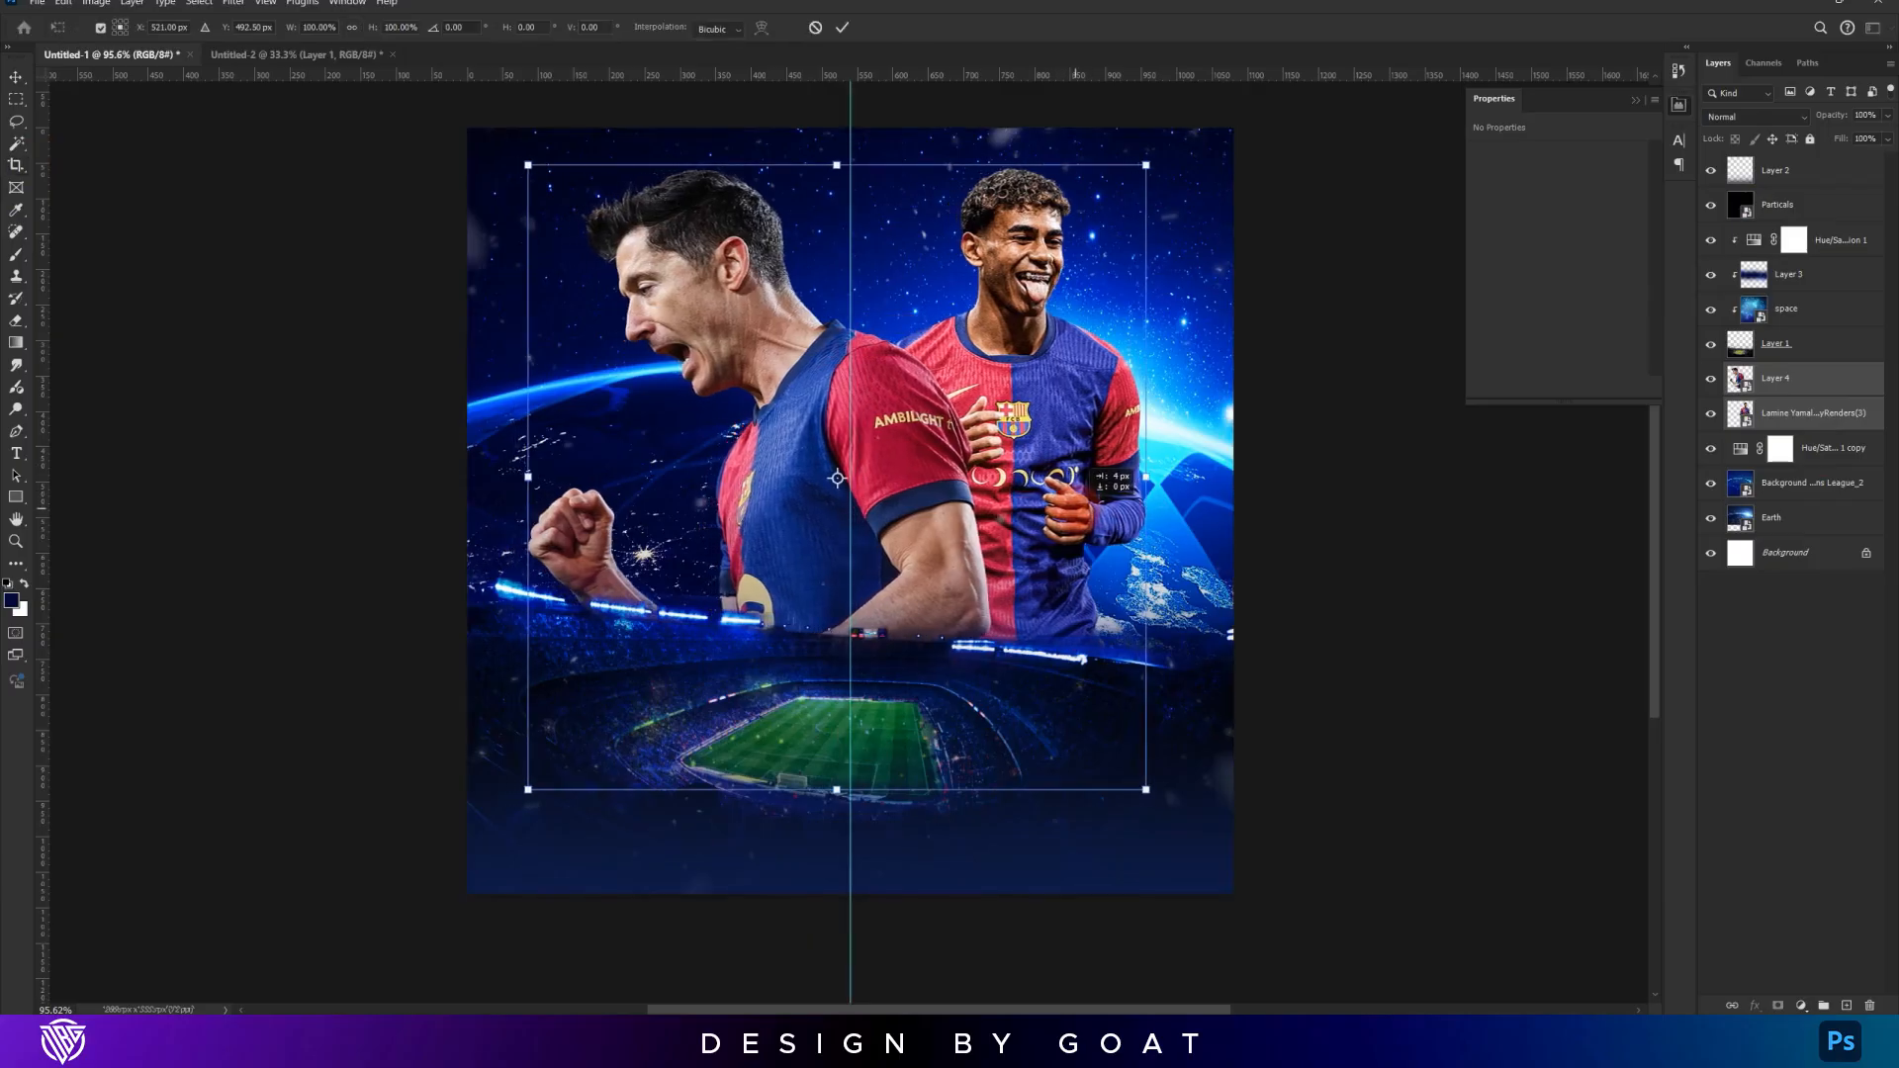
left_click_drag(1142, 791, 1154, 799)
left_click_drag(1075, 703, 1061, 701)
key("Return")
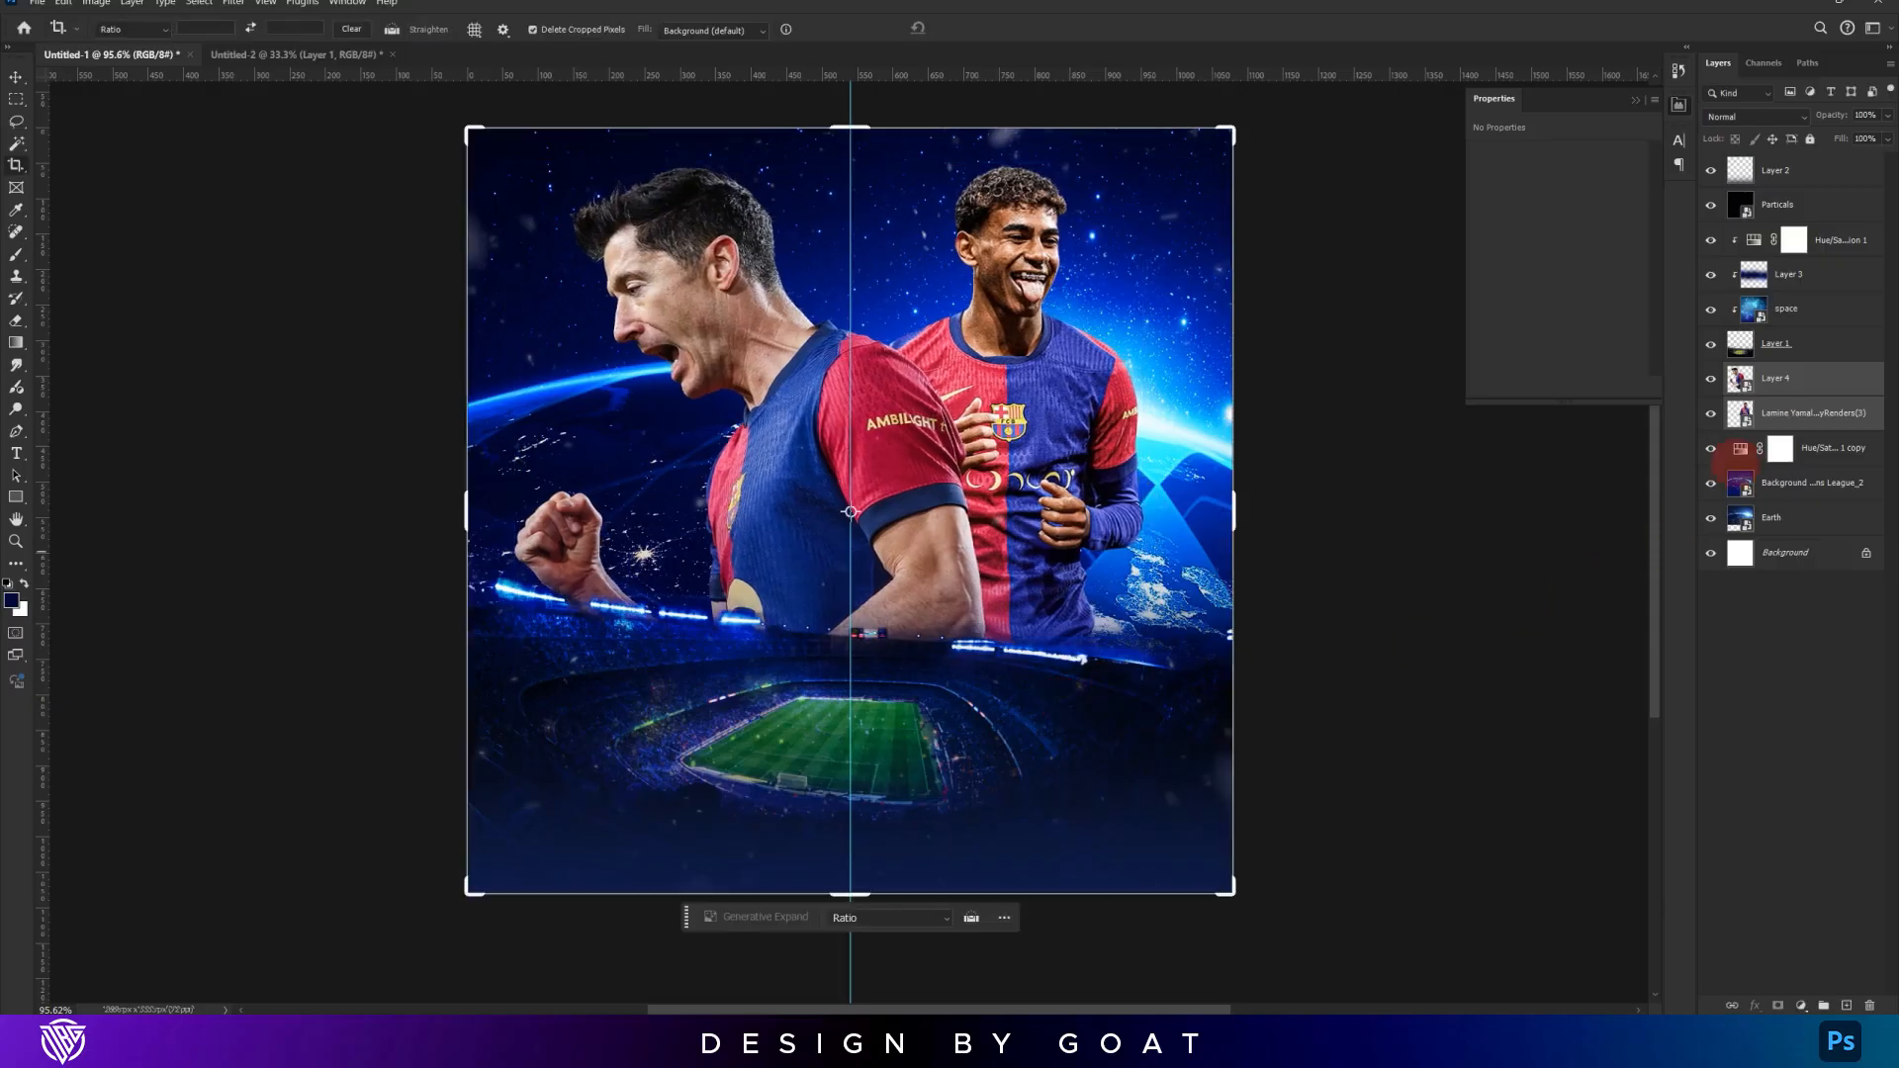
Shrink the shouting player to about 512 x 689 px and move his layer behind the Yamal render
left_click(1775, 378)
key("ctrl+t")
left_click_drag(750, 796, 750, 651)
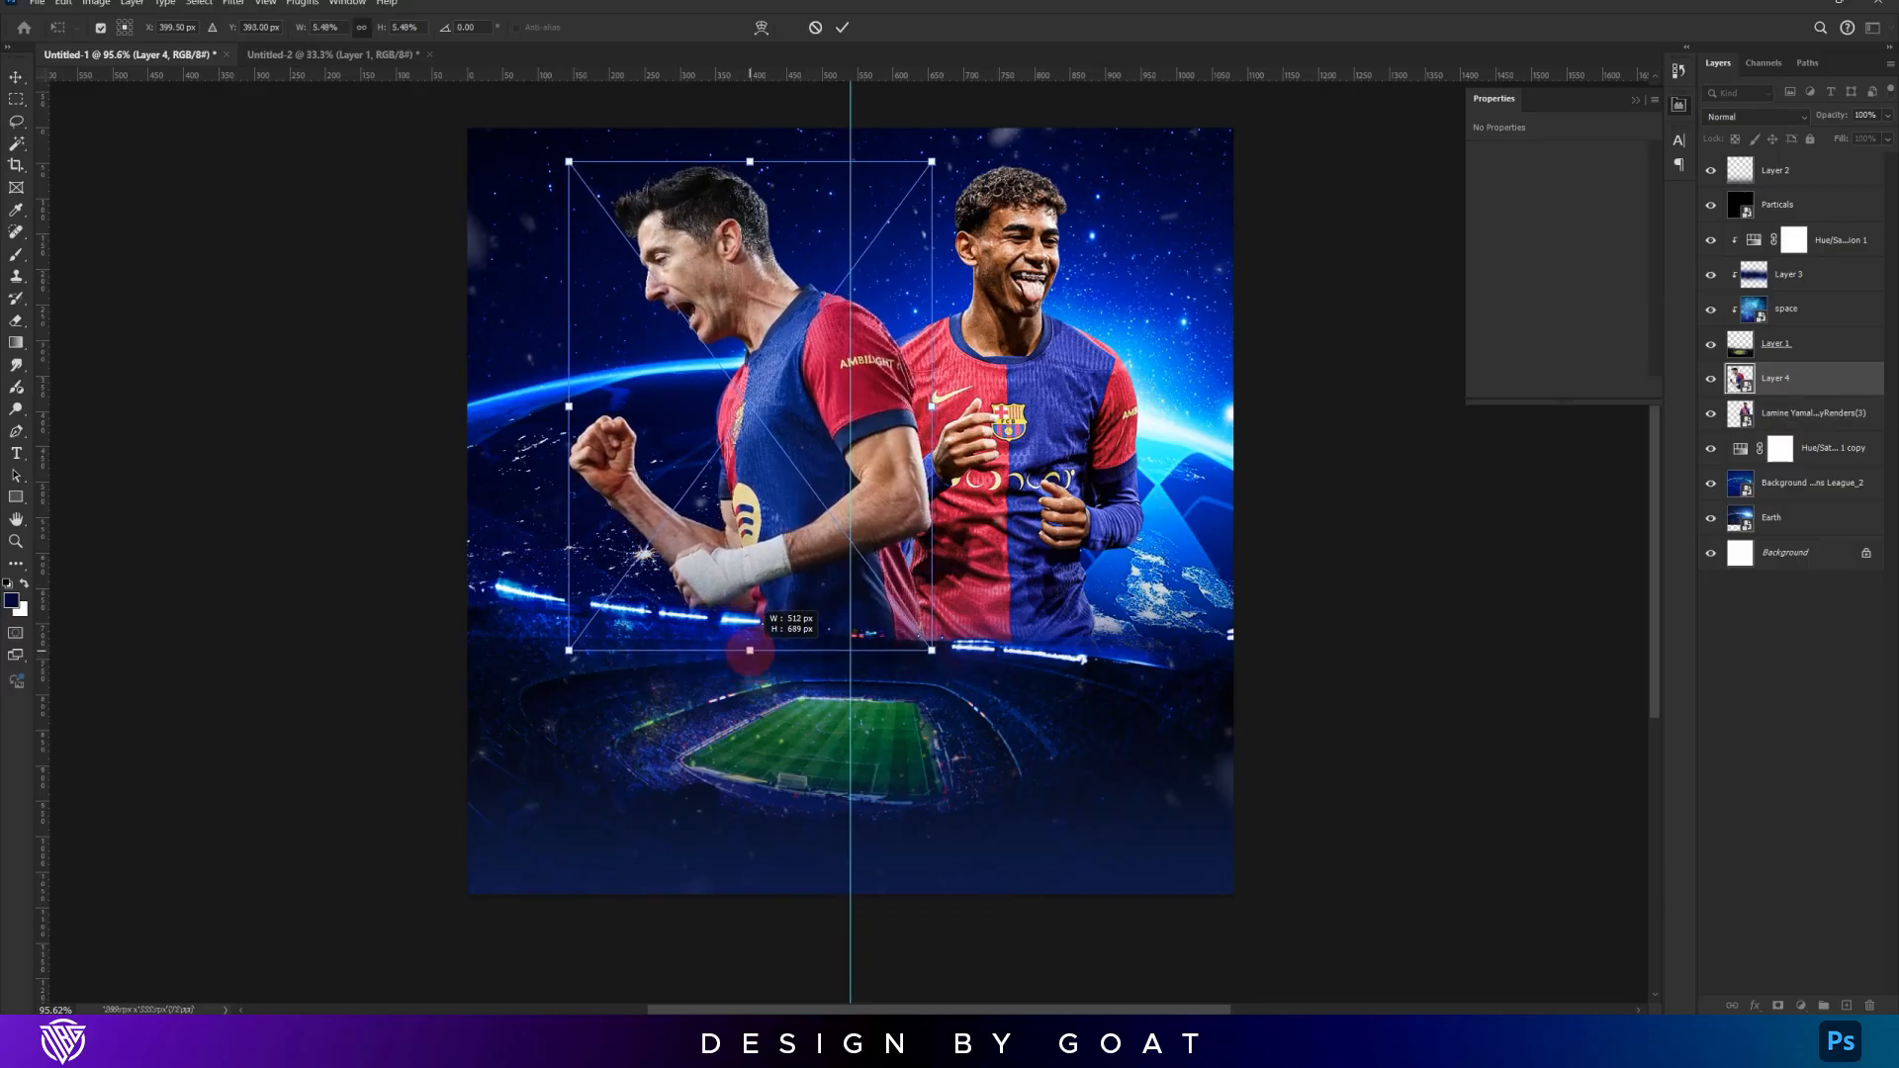
key("Return")
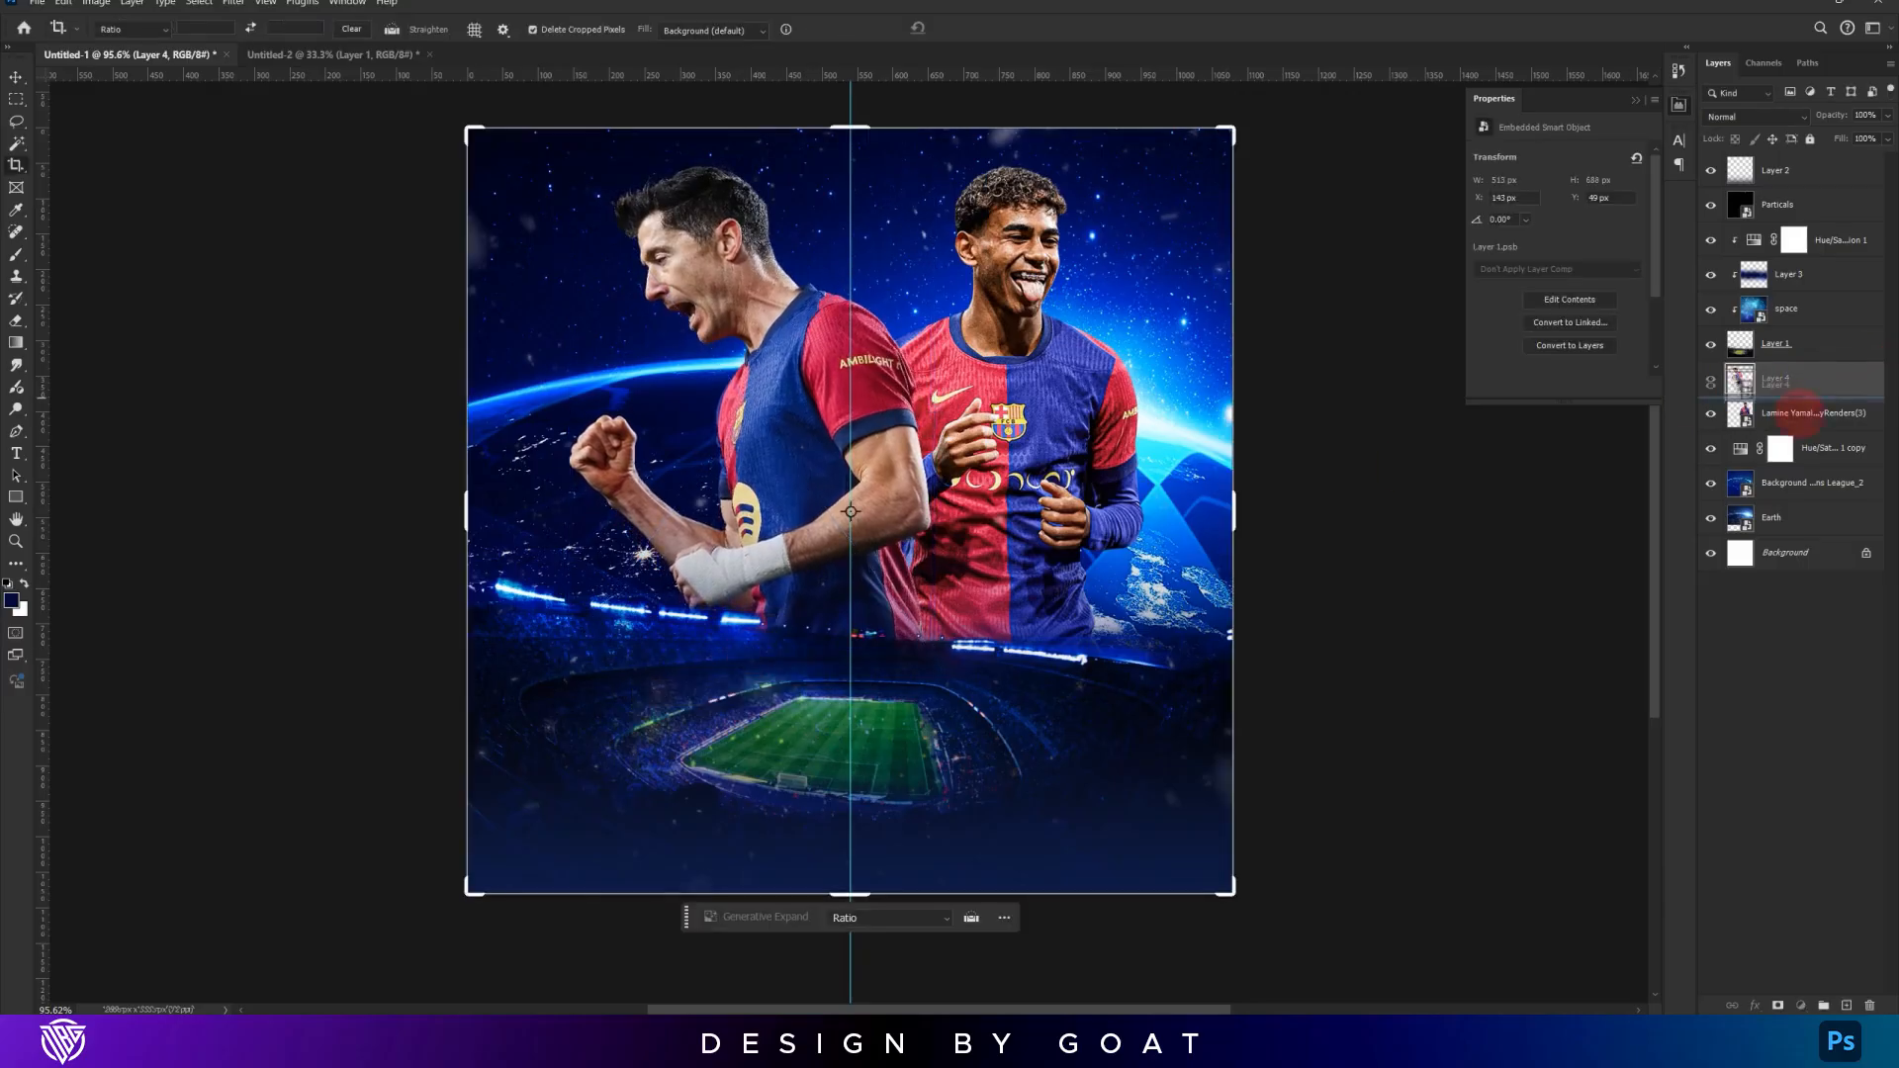
left_click_drag(1800, 385, 1800, 425)
Enlarge the Yamal render to about 9.3% and position it in front of the shouting player's shoulder
left_click(1801, 381)
key("ctrl+t")
left_click_drag(987, 694, 1019, 821)
left_click_drag(1051, 657, 1034, 649)
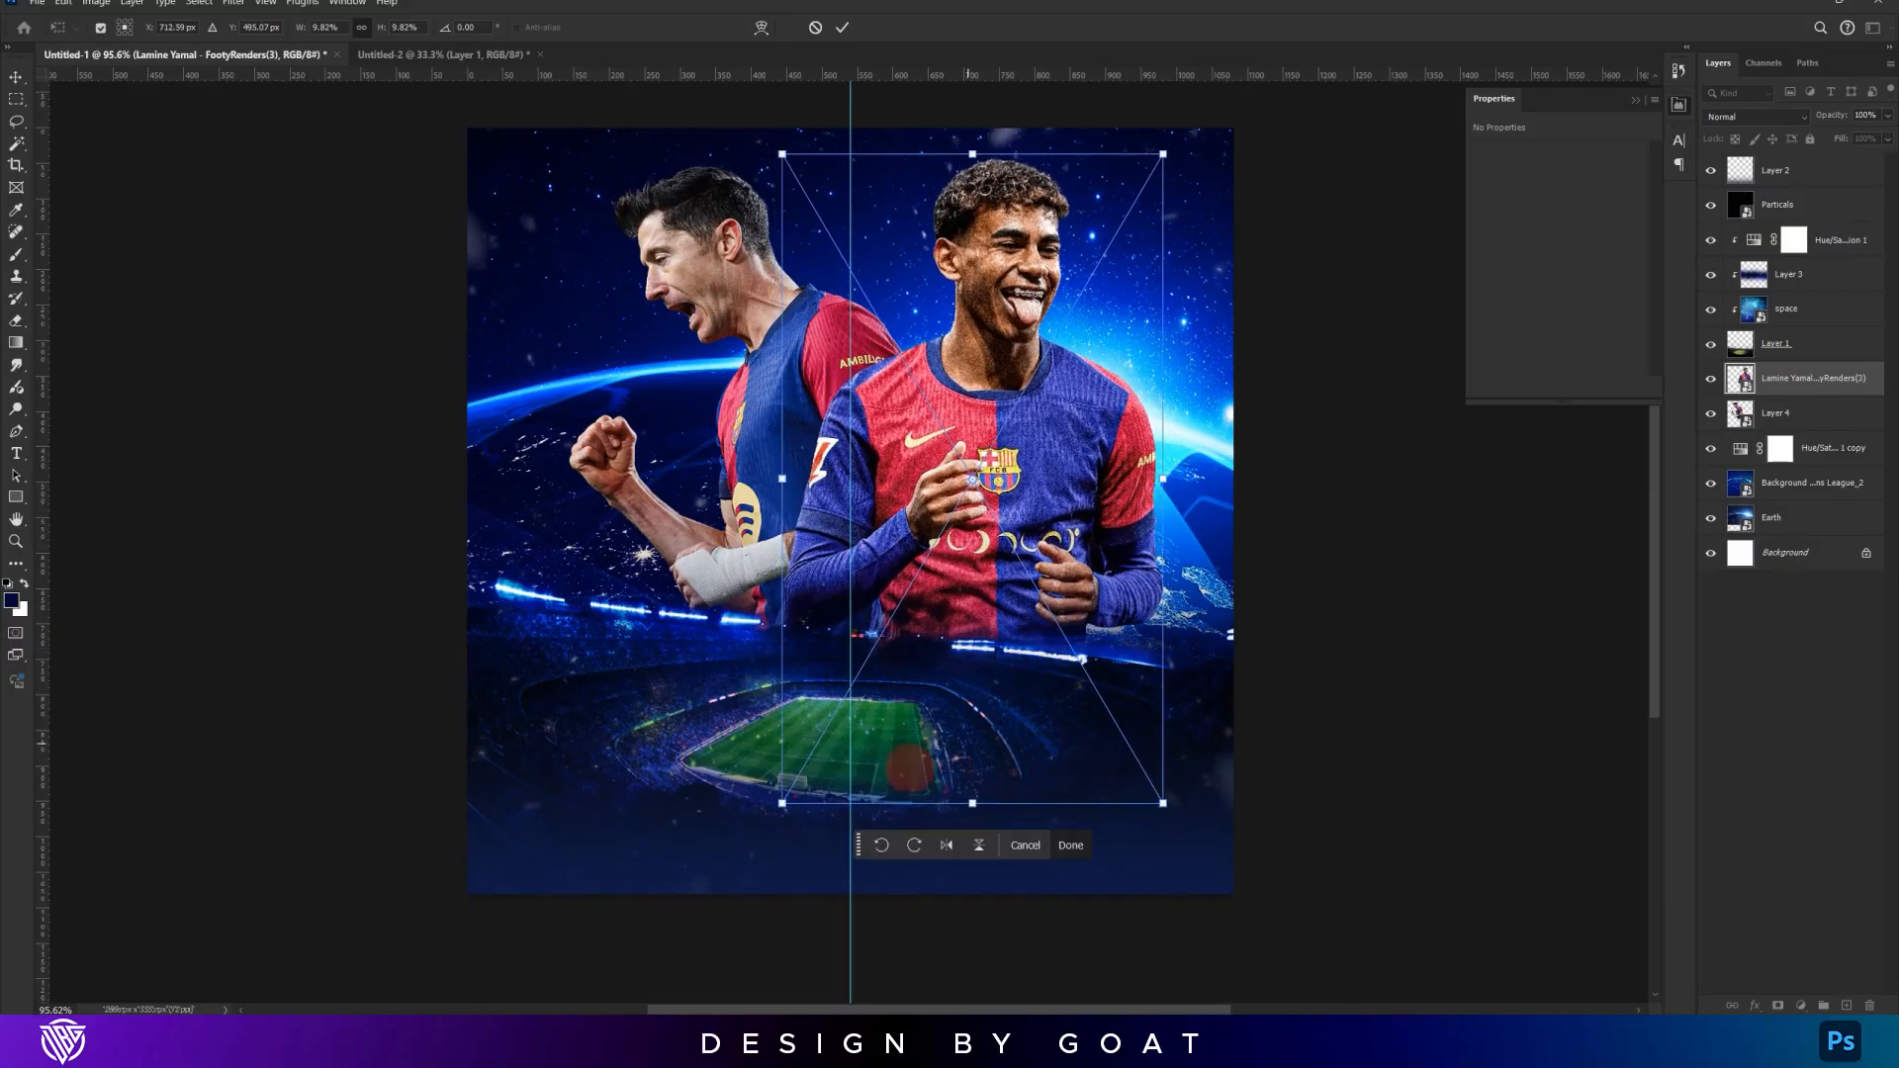
left_click_drag(783, 803, 791, 790)
left_click_drag(833, 786, 833, 785)
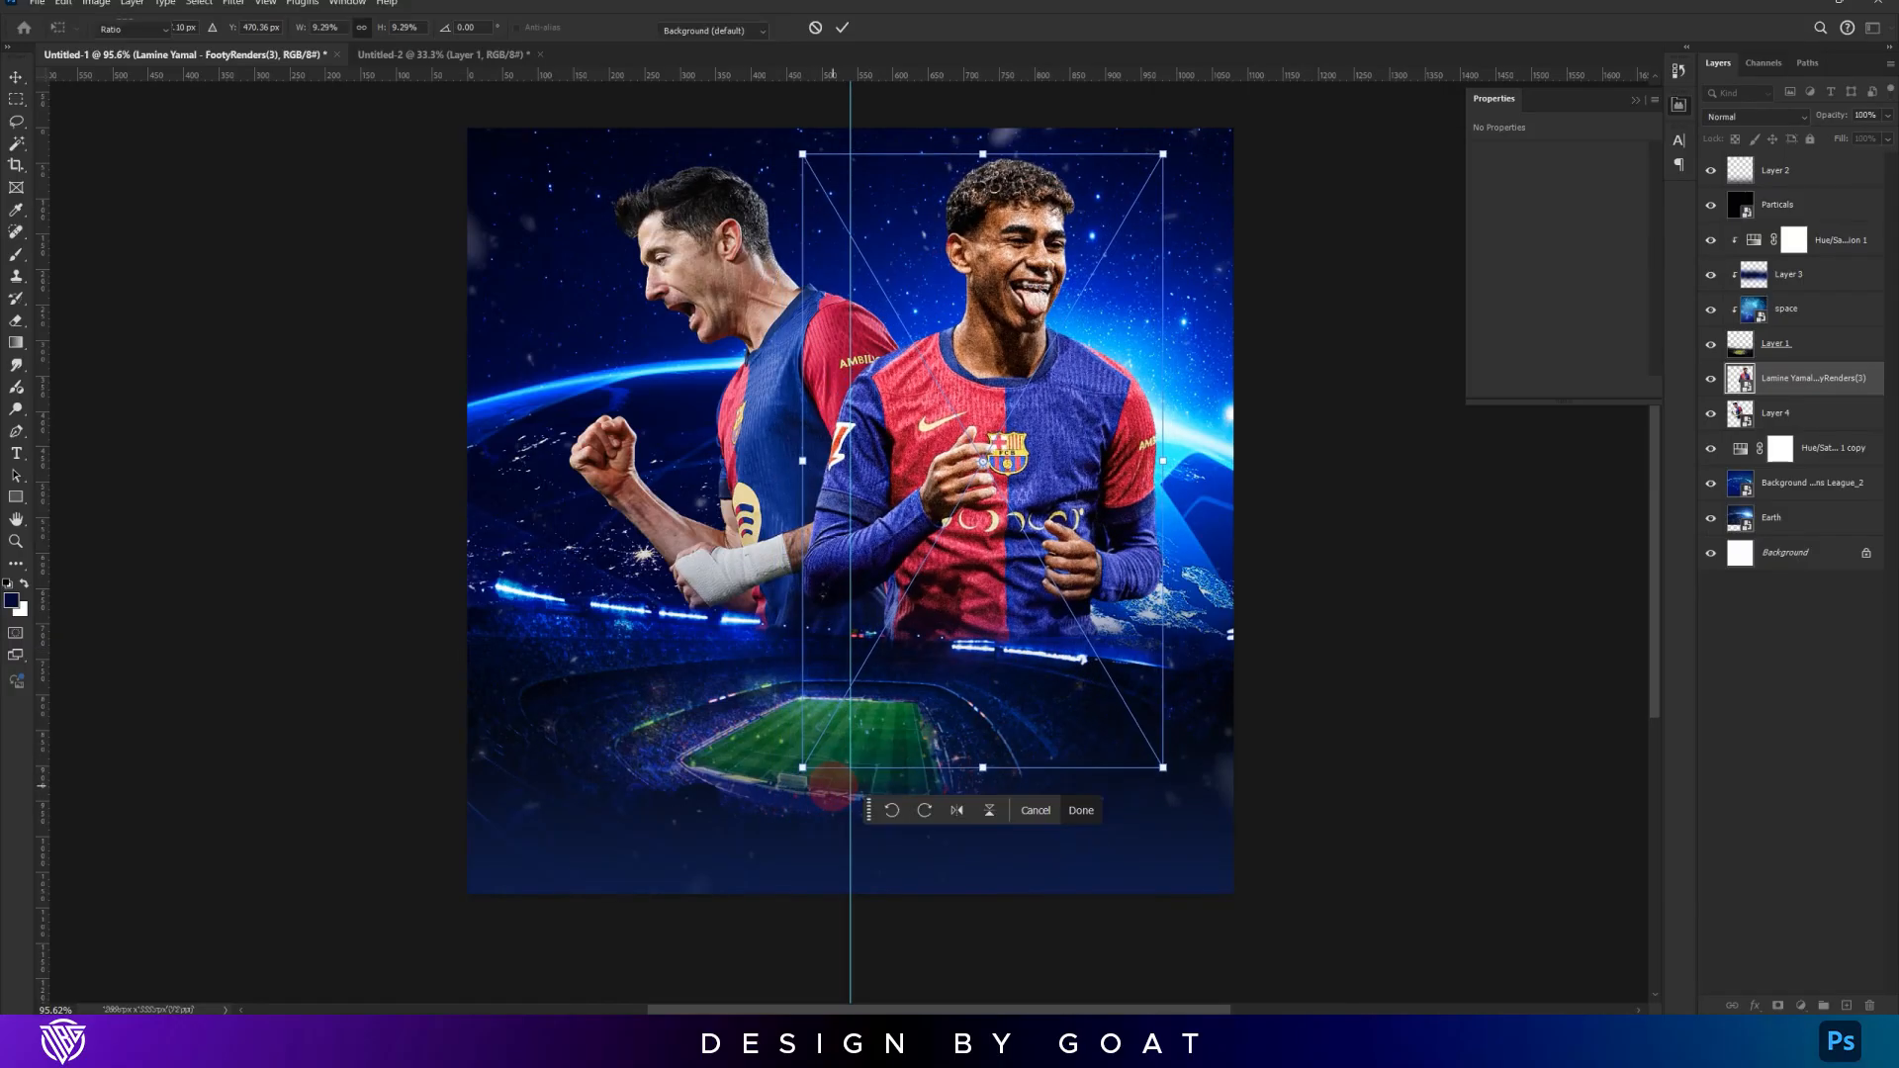
key("Return")
Scale the shouting player down to about 5.2% so his head sits lower than Yamal's
left_click(1863, 412)
key("ctrl+t")
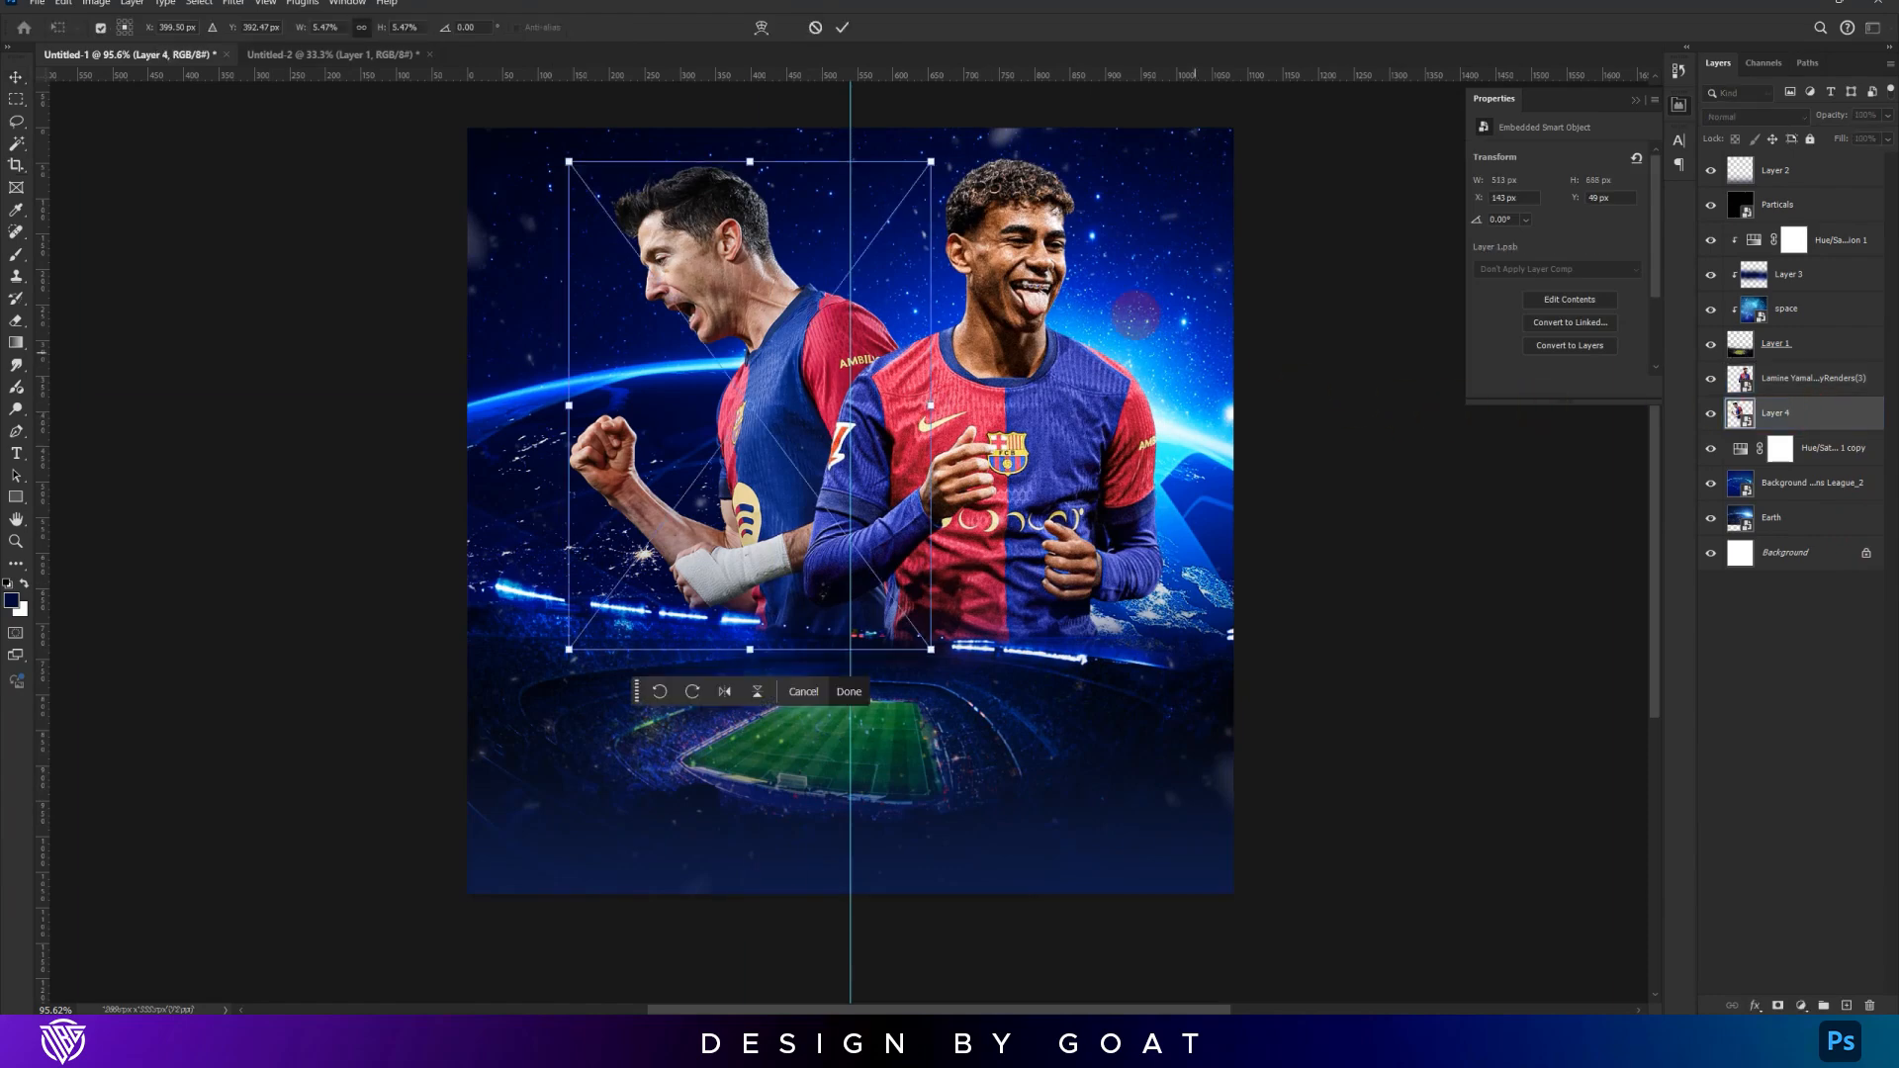
left_click_drag(922, 164, 903, 176)
left_click_drag(899, 220, 905, 214)
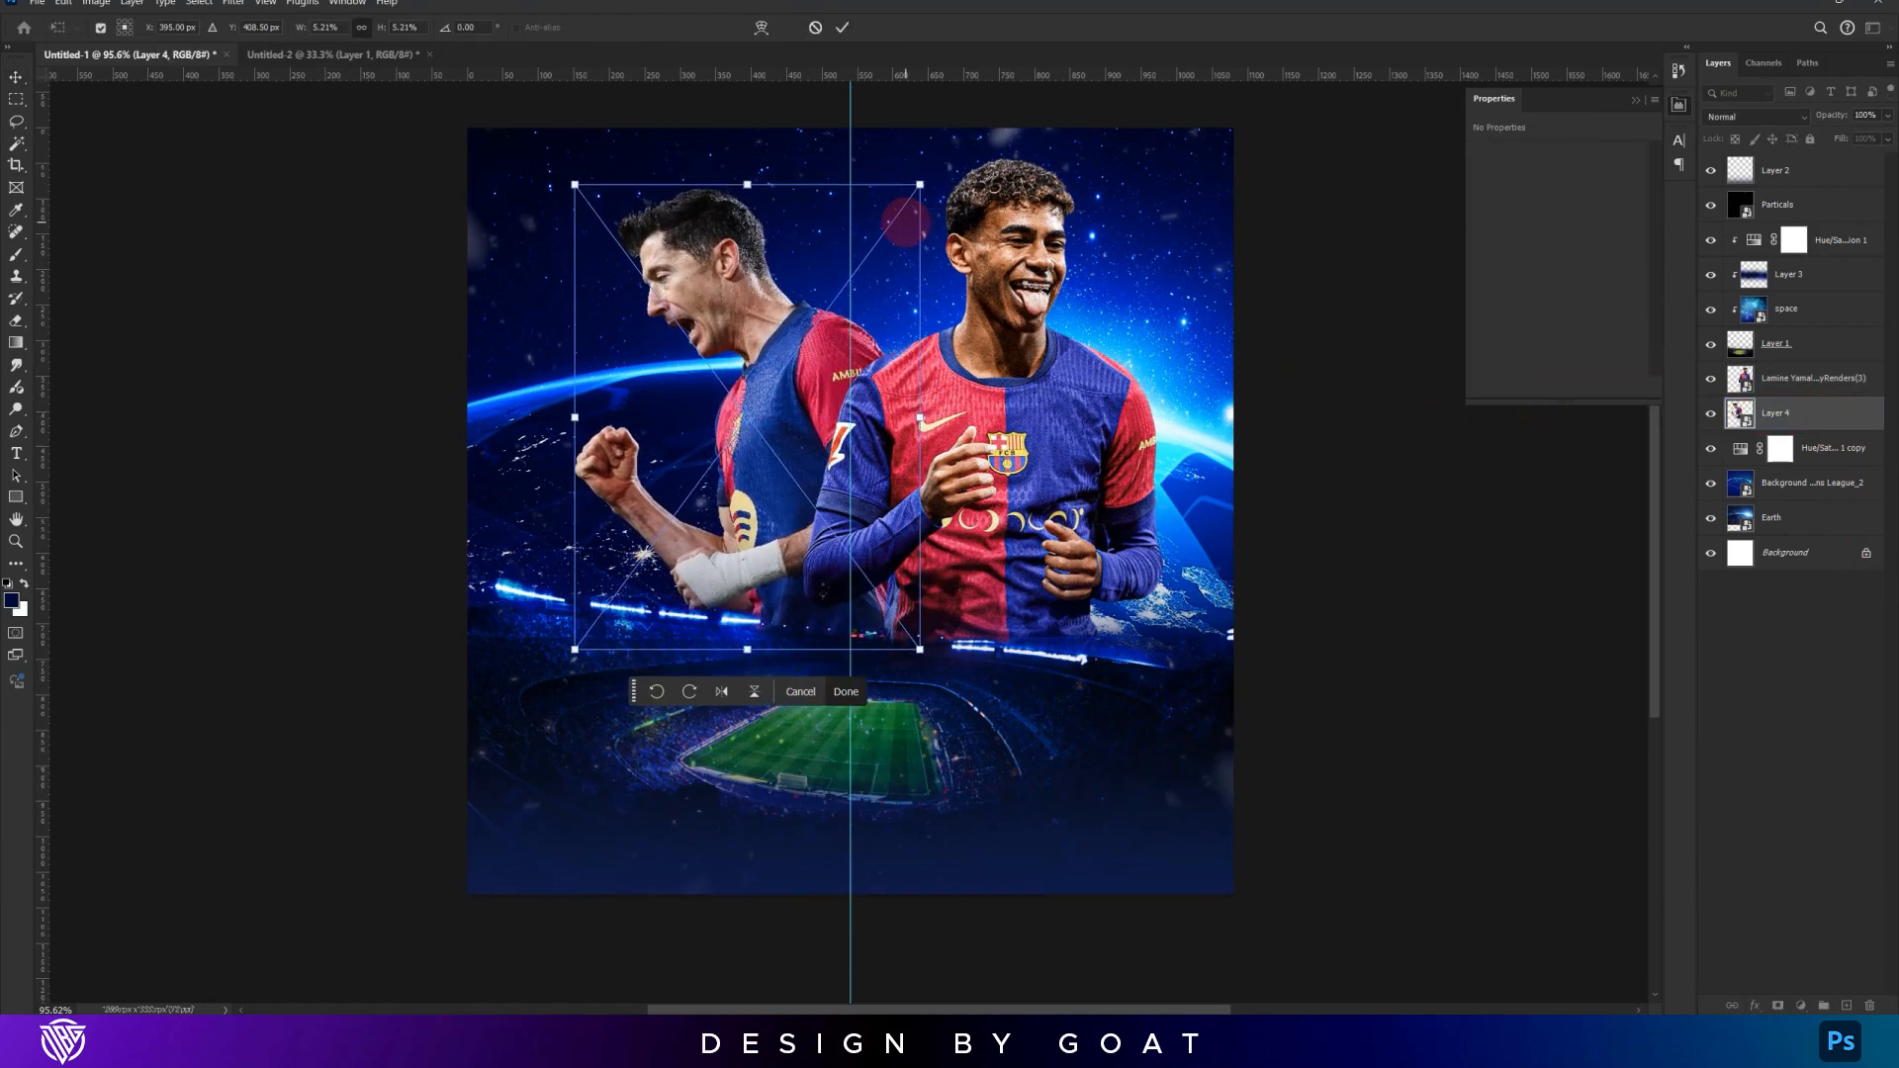
key("Return")
Select both Barcelona players, shift them left and slightly adjust their combined size
left_click(1815, 380, "ctrl")
key("ctrl+t")
left_click_drag(953, 556, 934, 560)
left_click_drag(849, 770, 895, 795)
key("Return")
Copy the Atalanta celebration photo from the club's post, paste it into a new Photoshop document and remove its background
left_click(1814, 170)
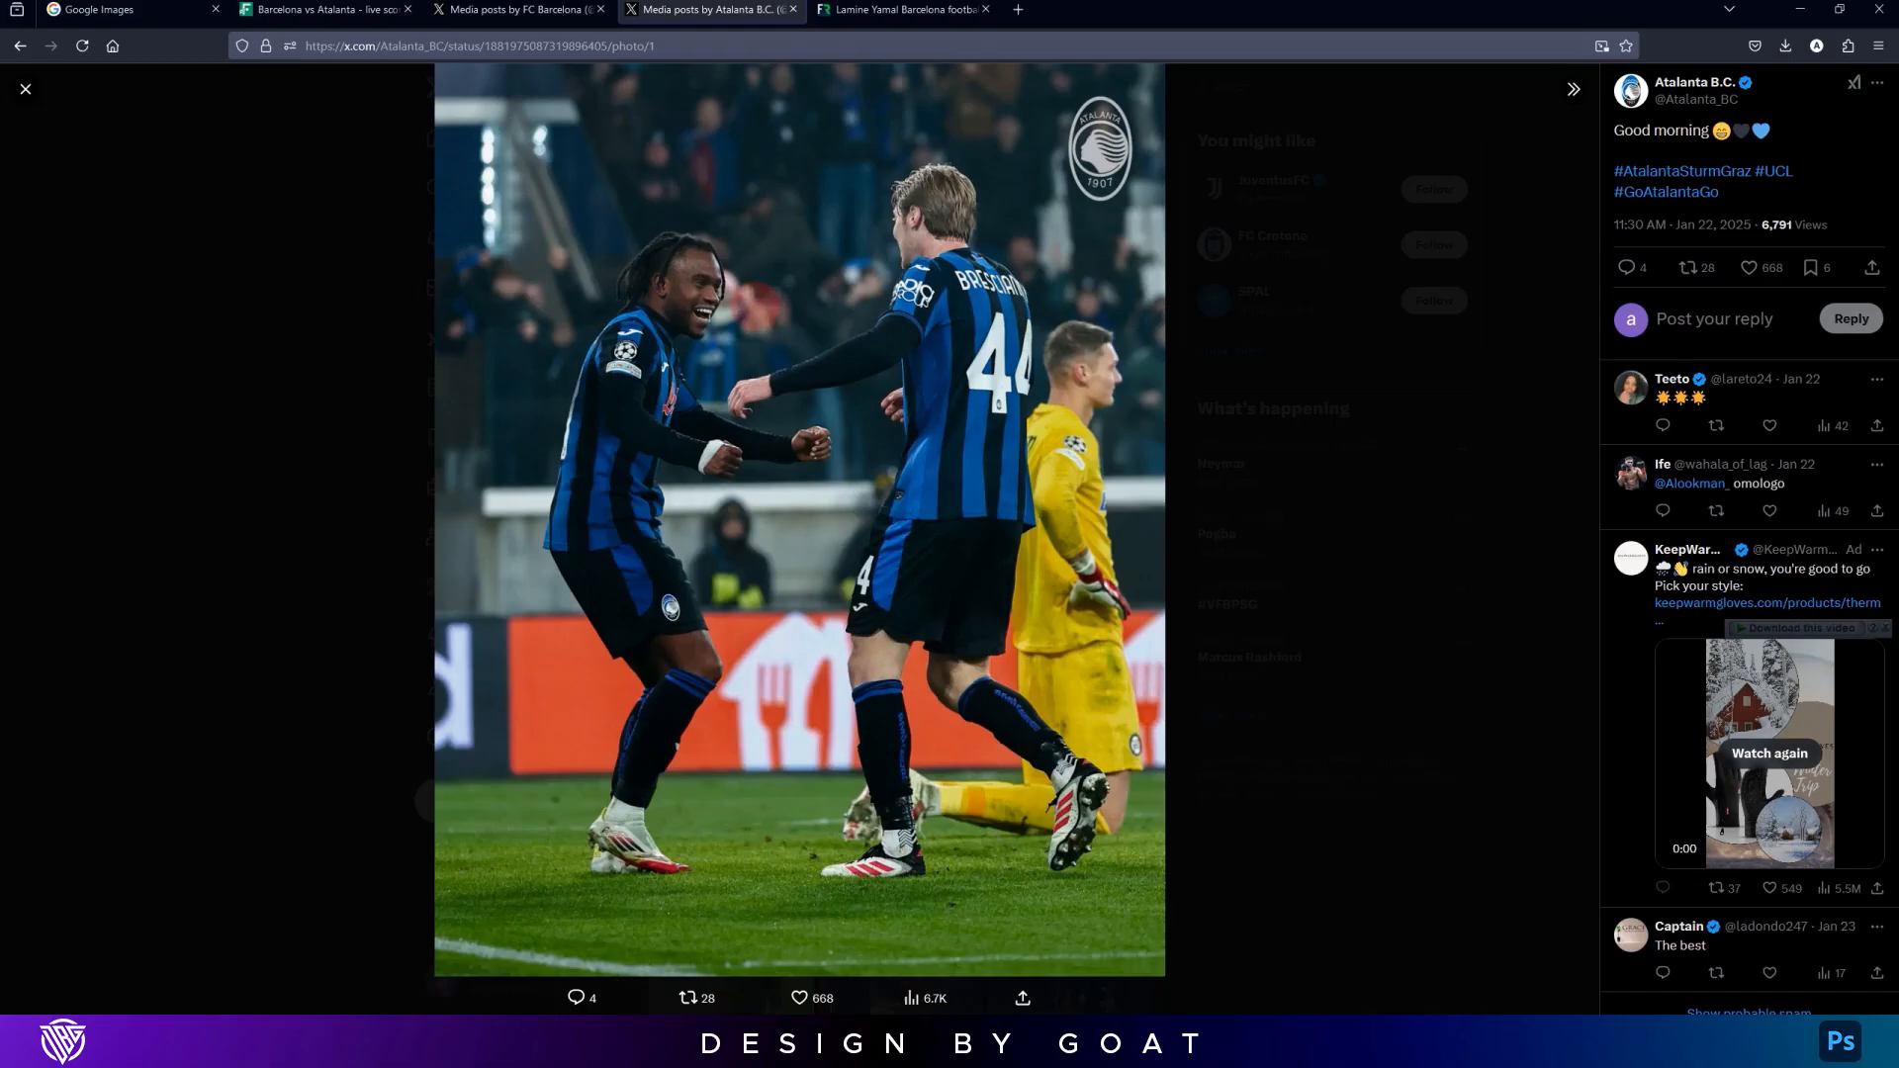
right_click(759, 311)
left_click(799, 377)
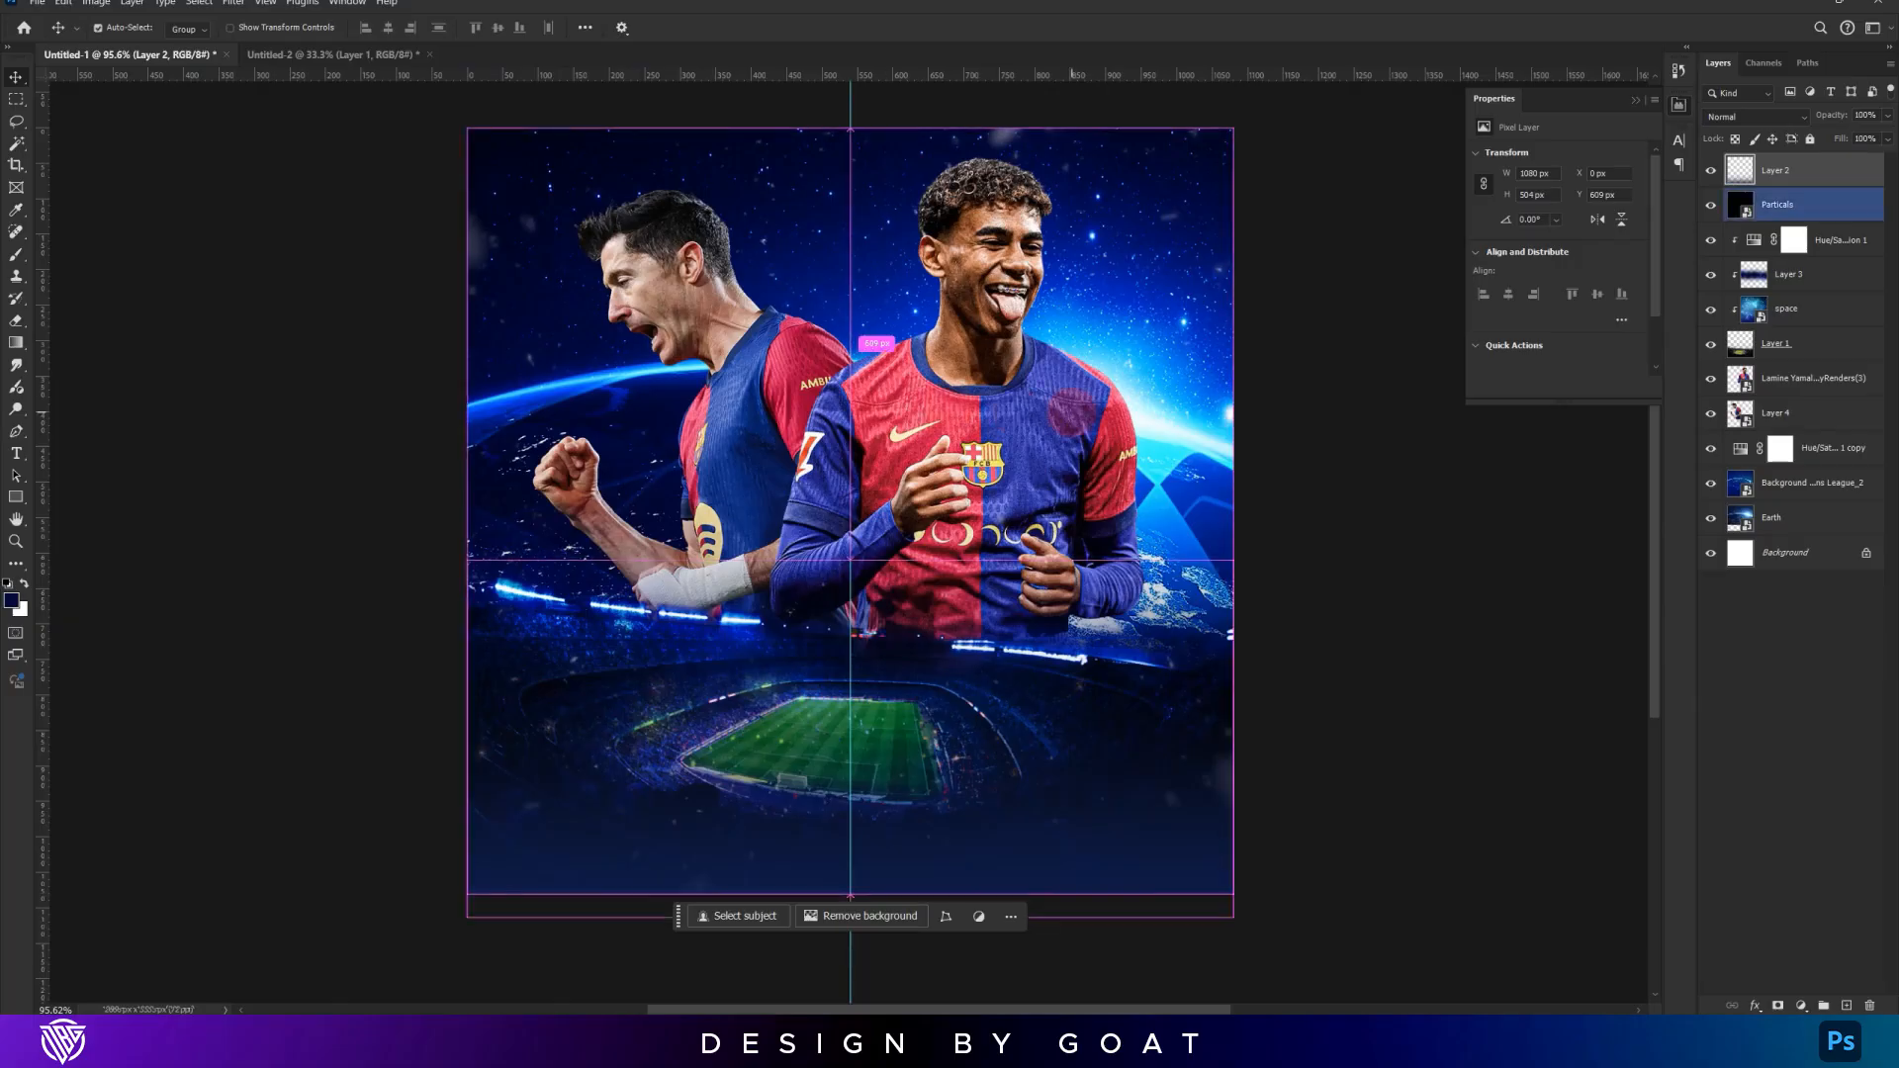
key("ctrl+n")
key("Return")
key("ctrl+v")
left_click(895, 982)
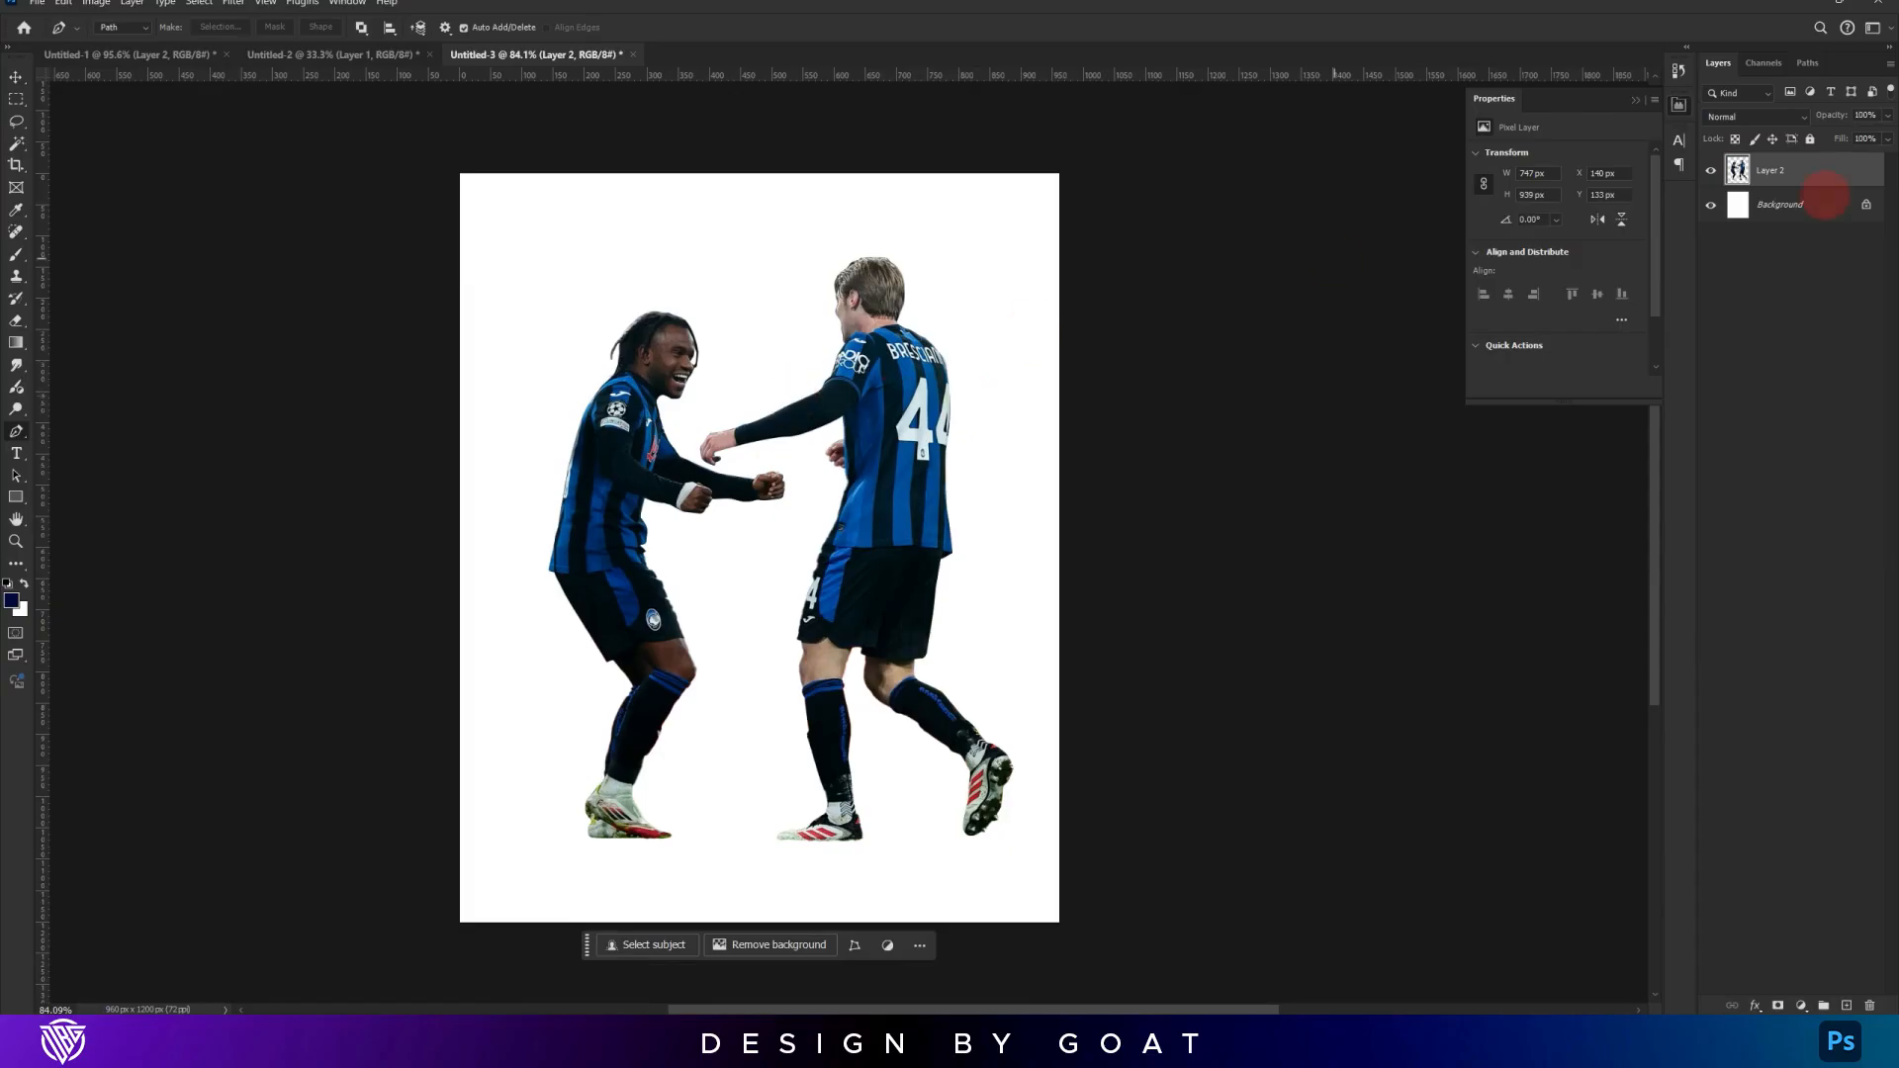
Convert the two-player Atalanta cutout to a Smart Object and bring it into the poster document
right_click(1780, 171)
left_click(1783, 425)
key("v")
left_click_drag(850, 395, 898, 602)
Scale the Atalanta players down to about 382 x 480 px and stand them on the stadium pitch
key("ctrl+t")
left_click_drag(895, 262, 857, 421)
key("Return")
Scale both Barcelona players together to about 94.5% and nudge them left behind the Atalanta pair
left_click(1808, 419)
left_click(1801, 448, "shift")
key("ctrl+t")
left_click_drag(838, 791, 831, 756)
left_click_drag(944, 680, 934, 680)
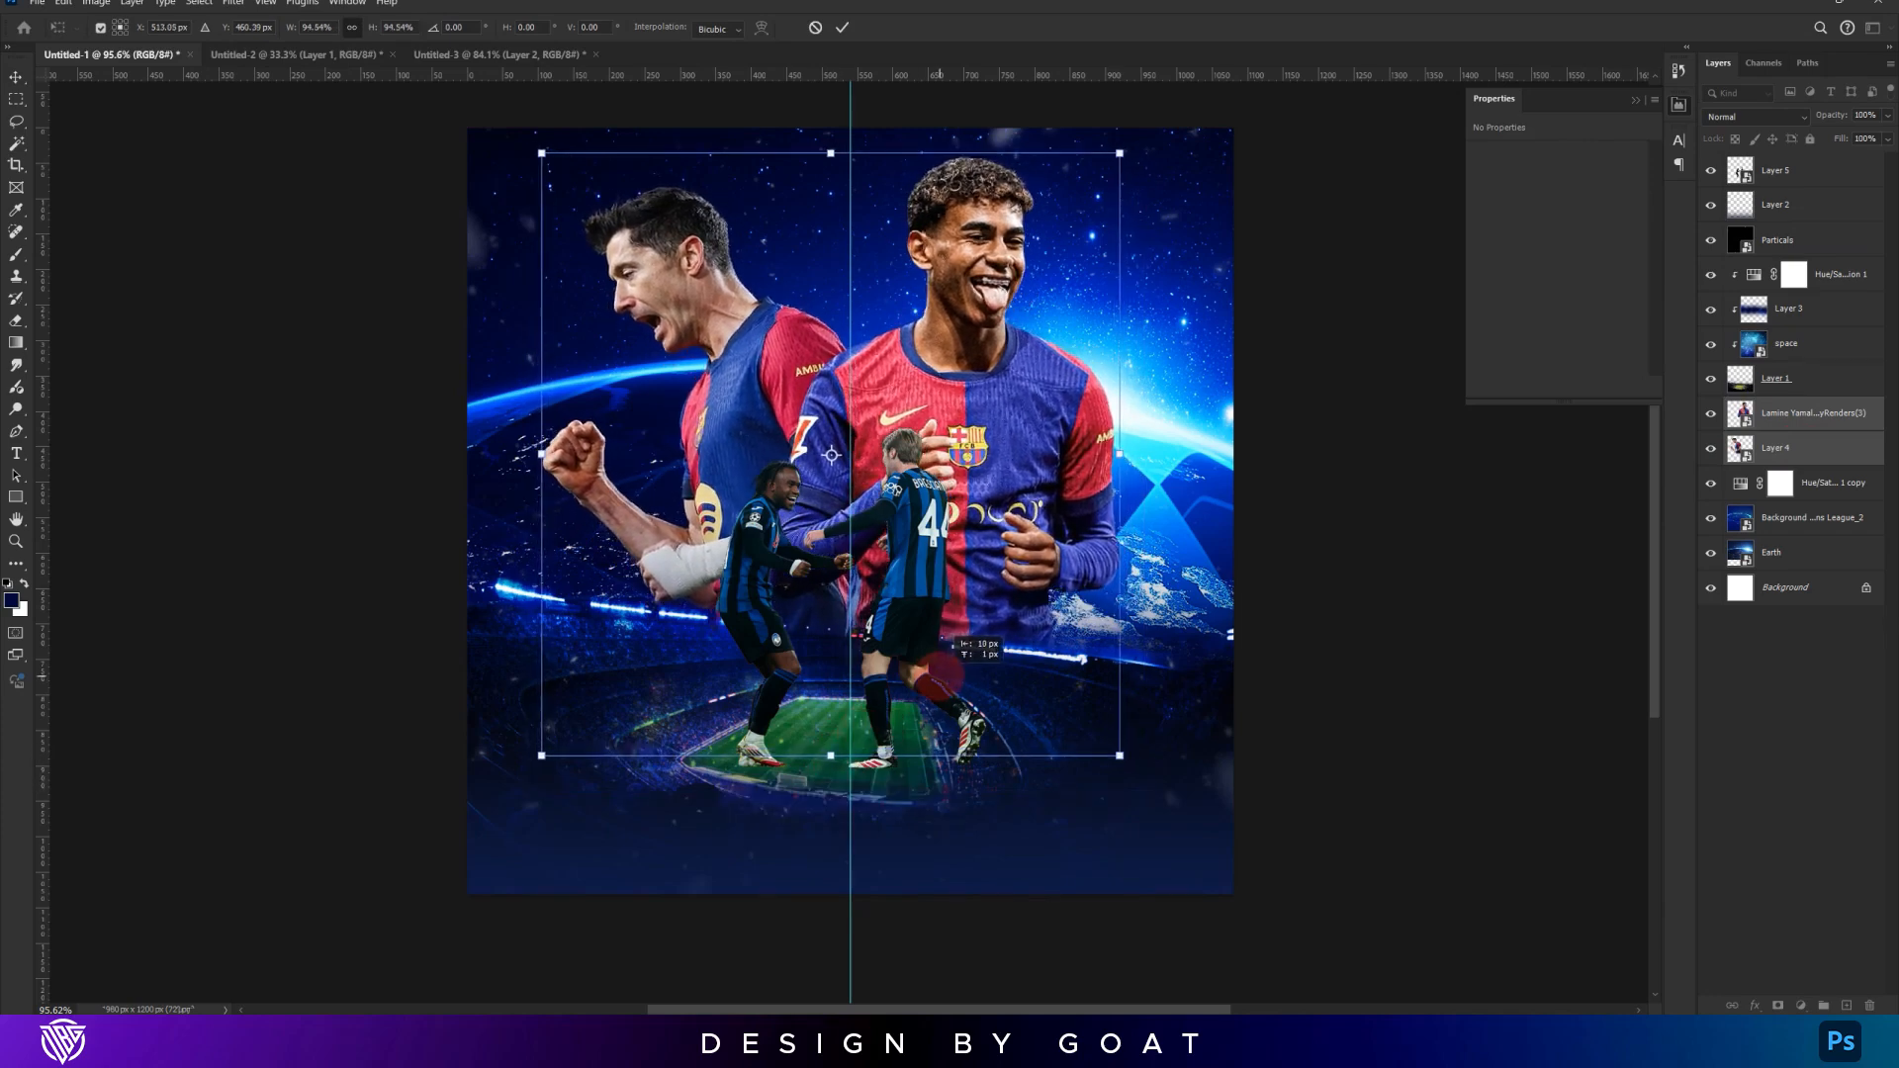
key("Return")
Add the text UEFA in red Druk Wide Bold behind the Barcelona players and set its blend mode to Difference
left_click(1855, 483)
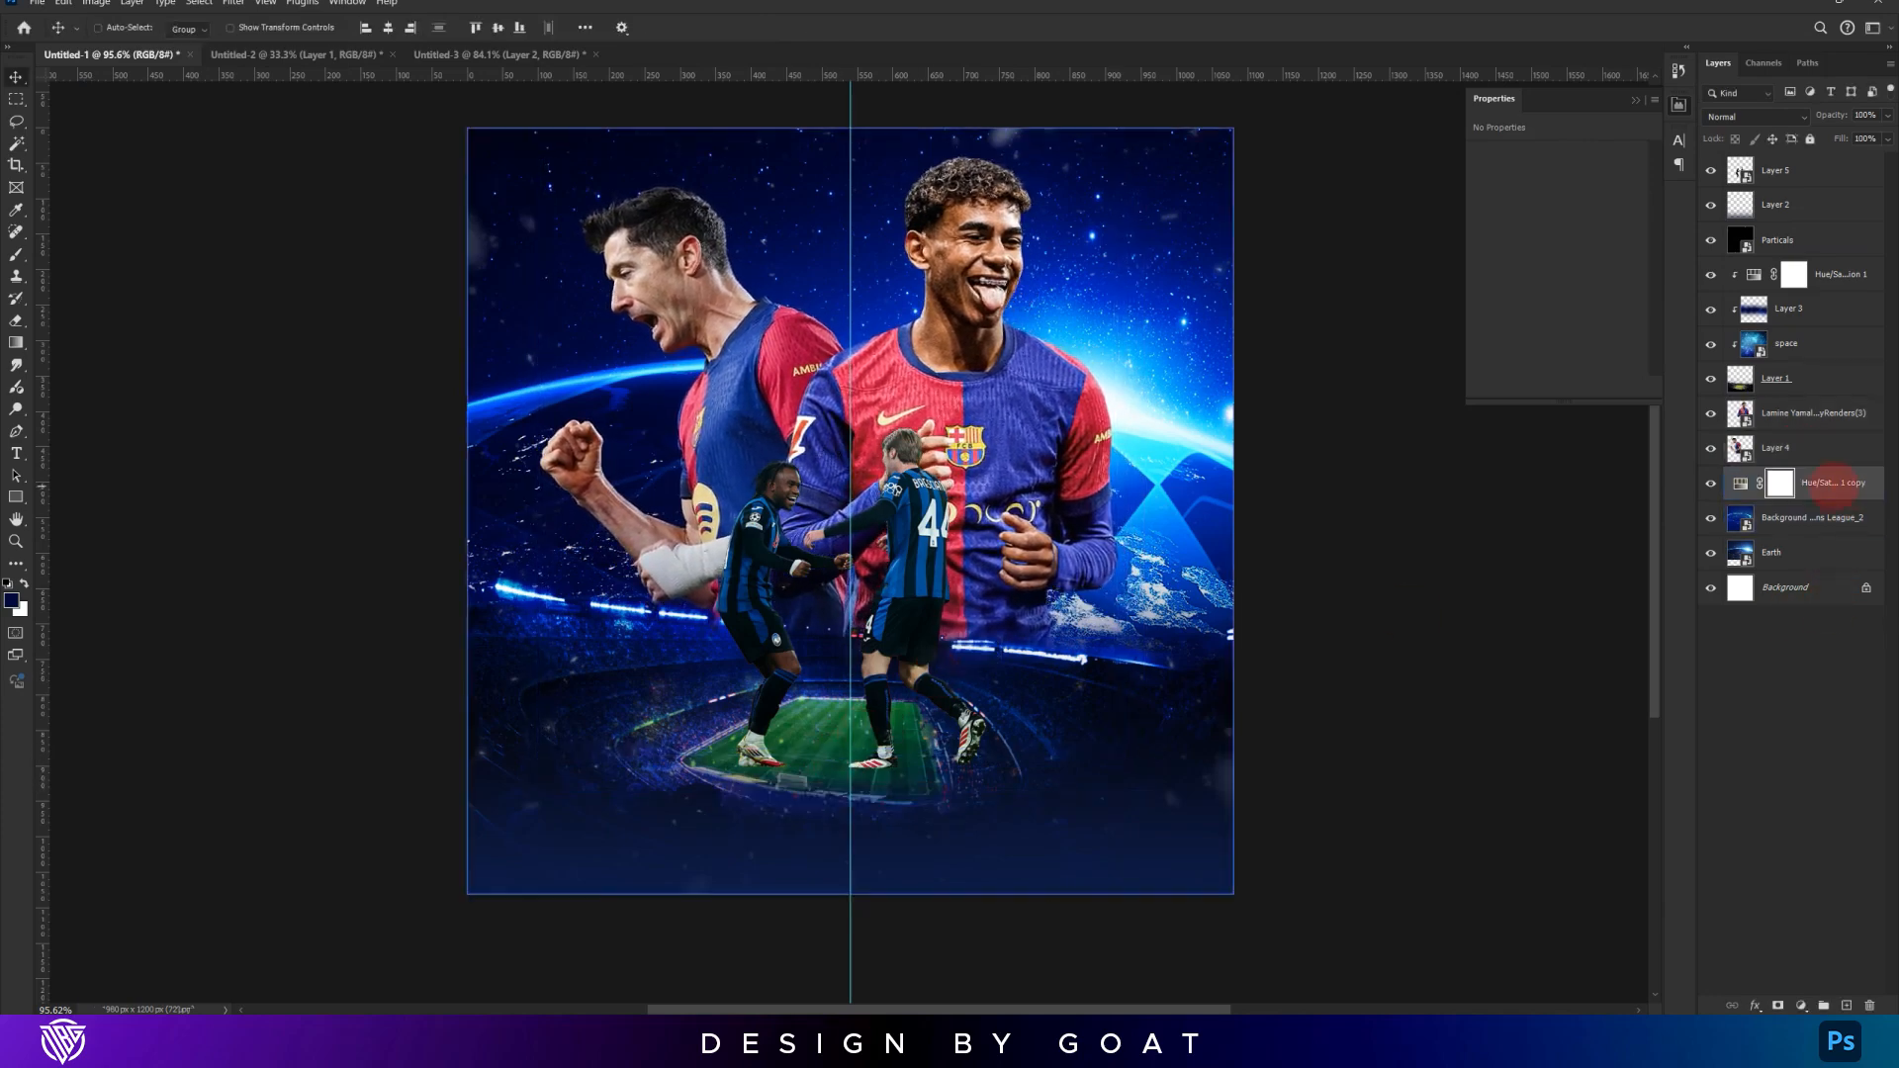
key("t")
left_click(858, 247)
type("UEFA")
left_click(1810, 163)
left_click(1772, 118)
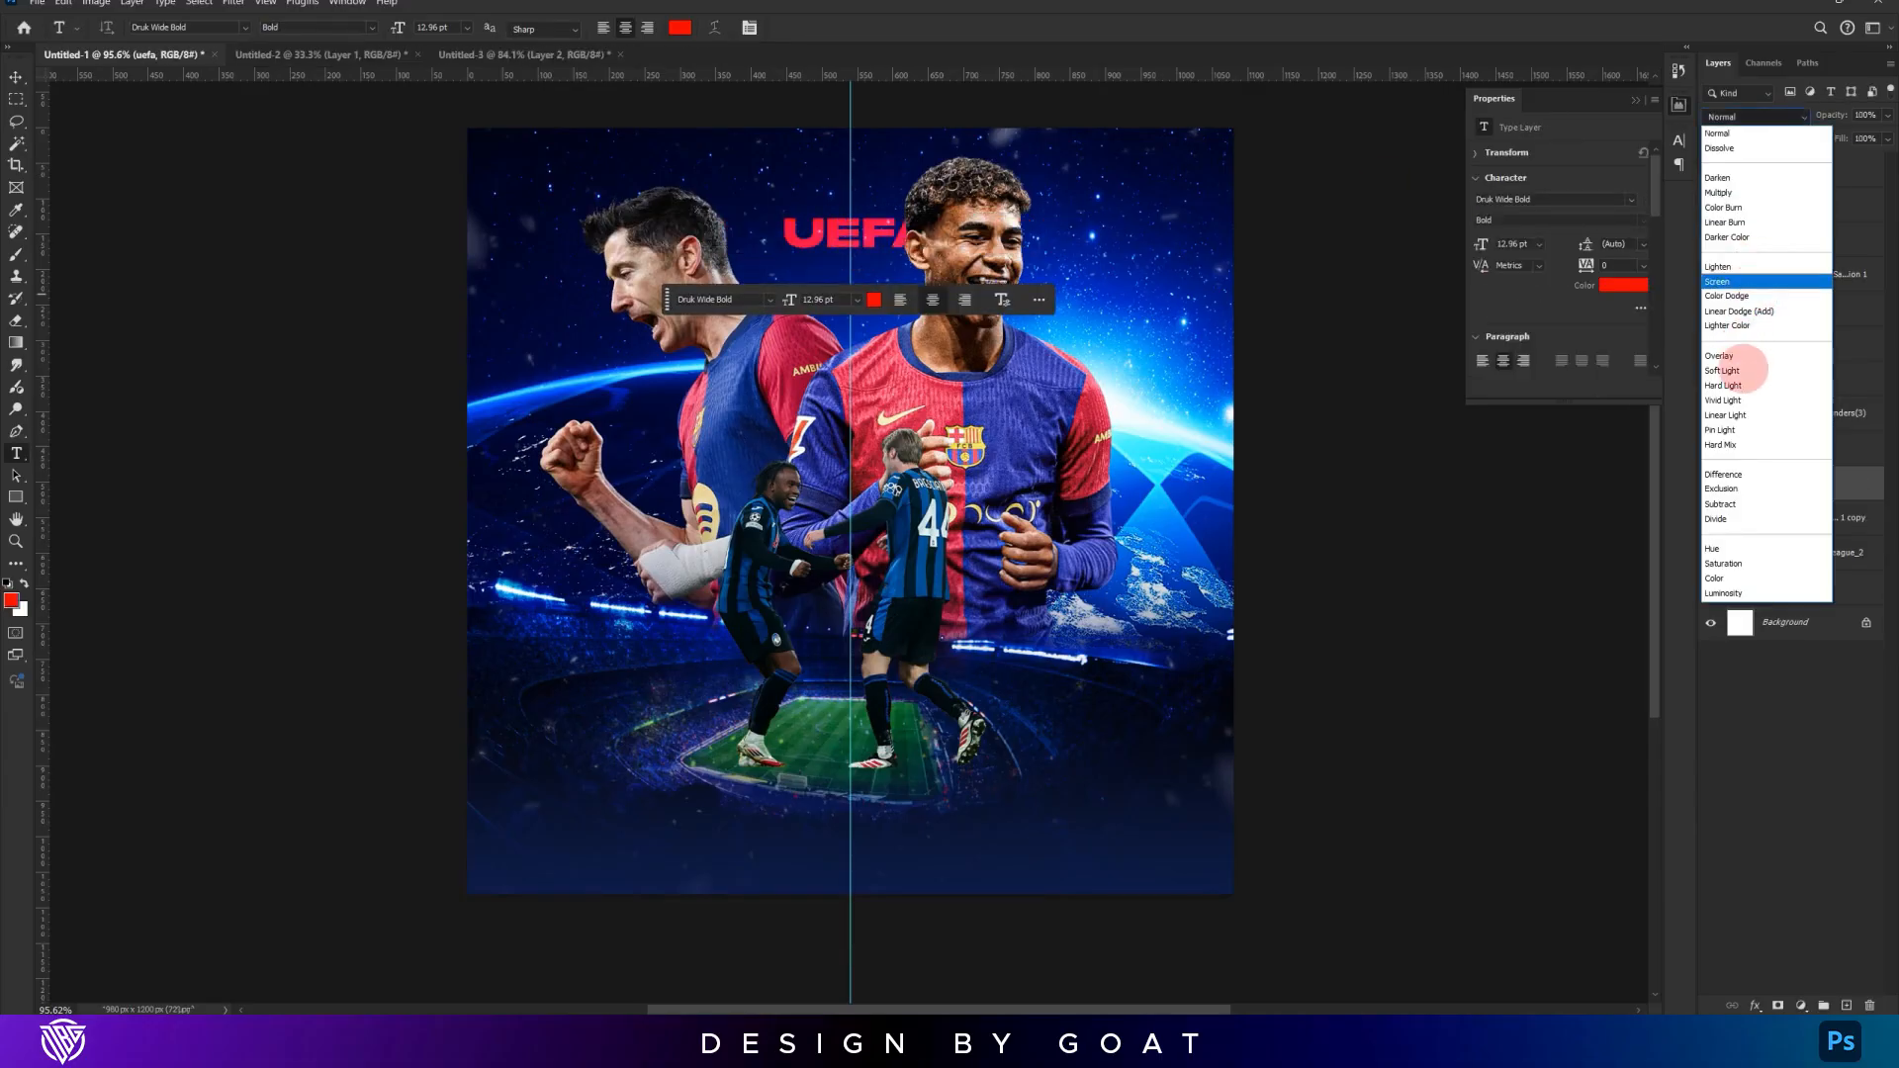
left_click(1542, 420)
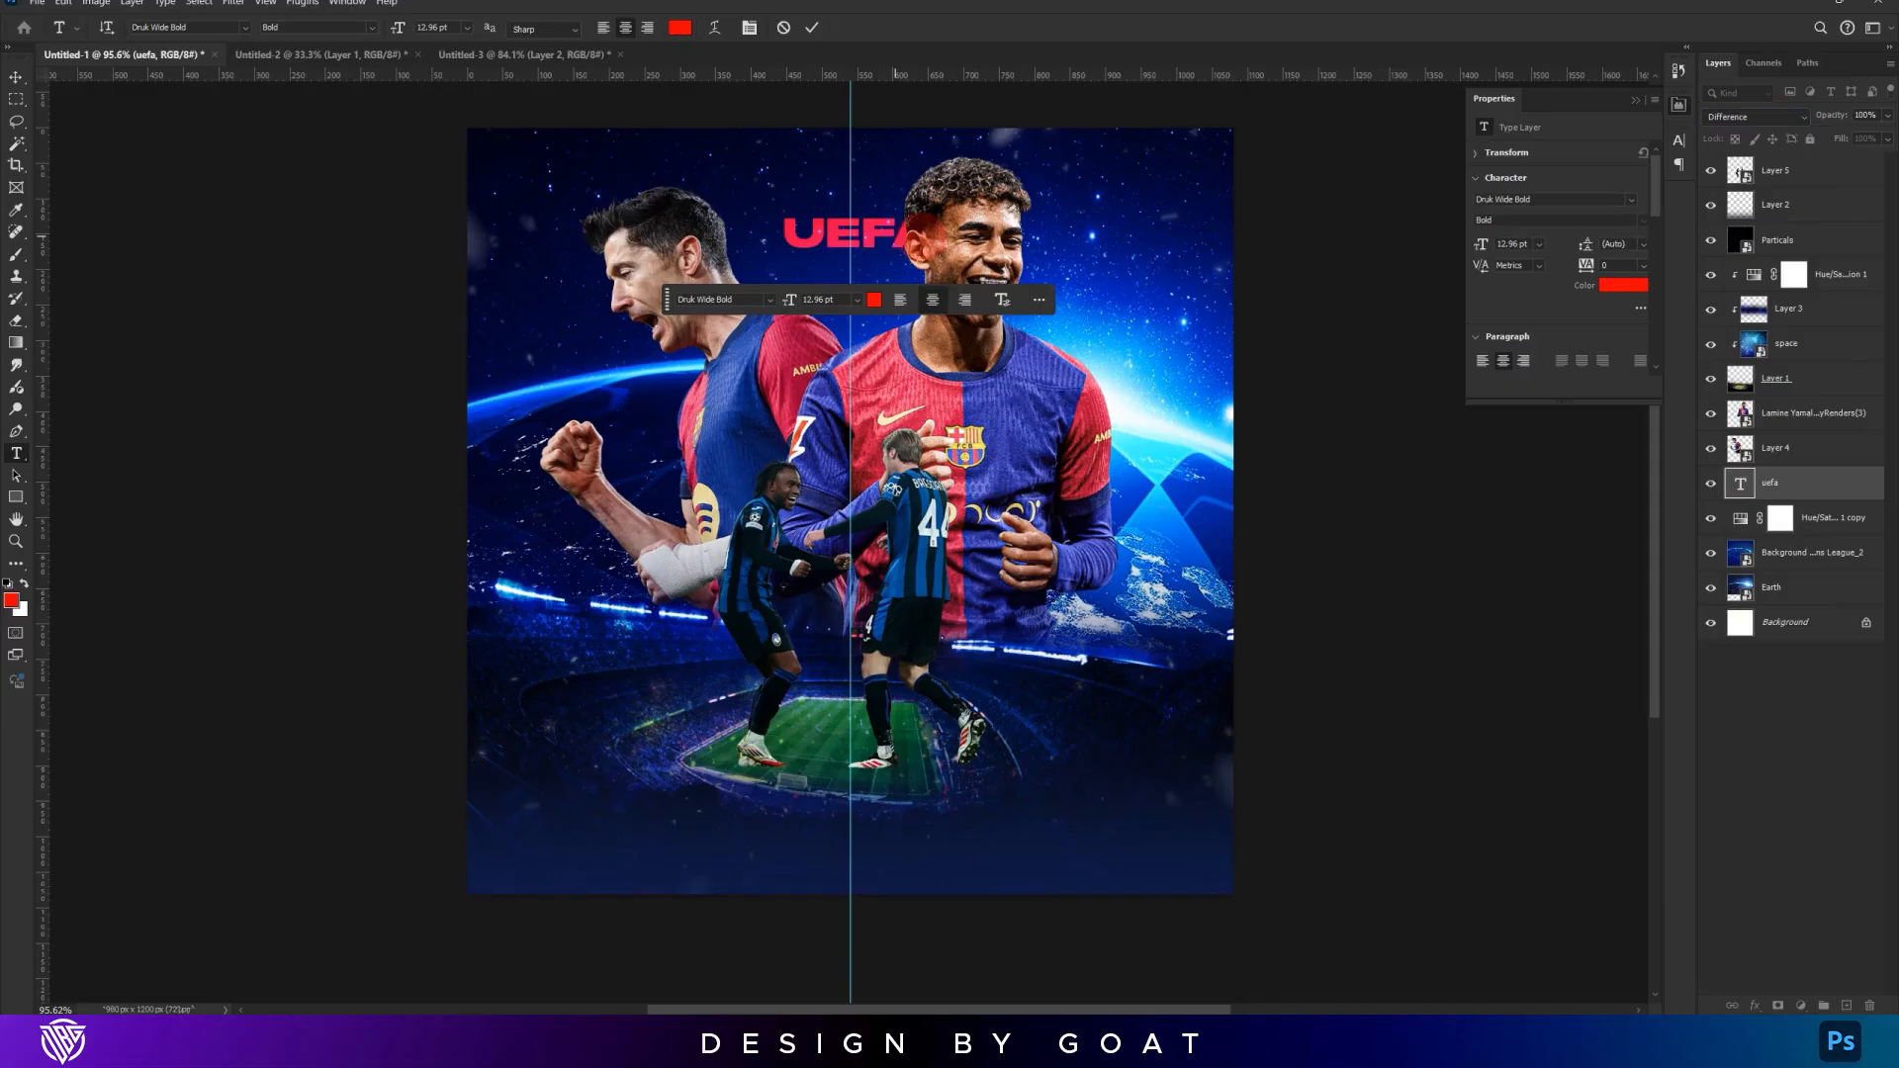
Enlarge the UEFA text to about 55 pt across the poster's upper part and move it up about 10 px
key("ctrl+t")
left_click_drag(936, 235, 1088, 229)
left_click_drag(1171, 155, 1174, 154)
key("Return")
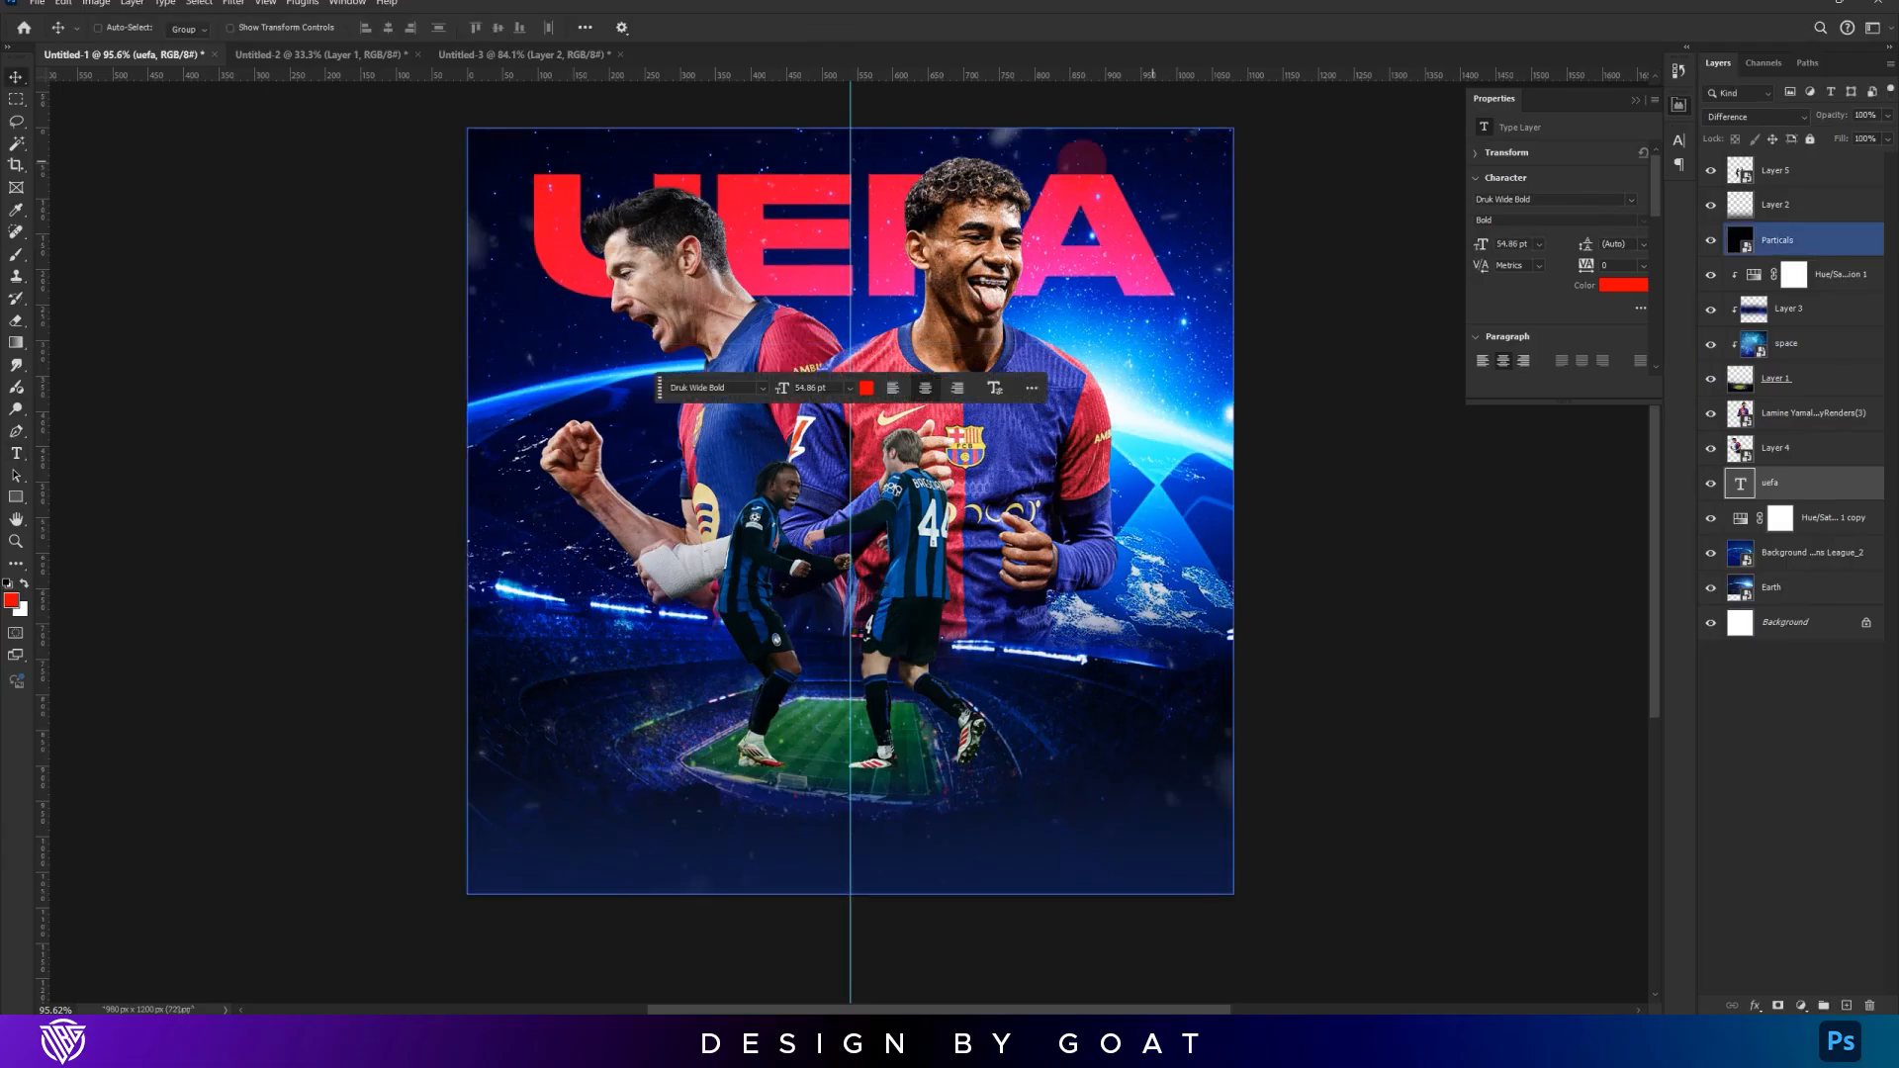
scroll(919, 203, "up", 3)
left_click_drag(898, 318, 911, 275)
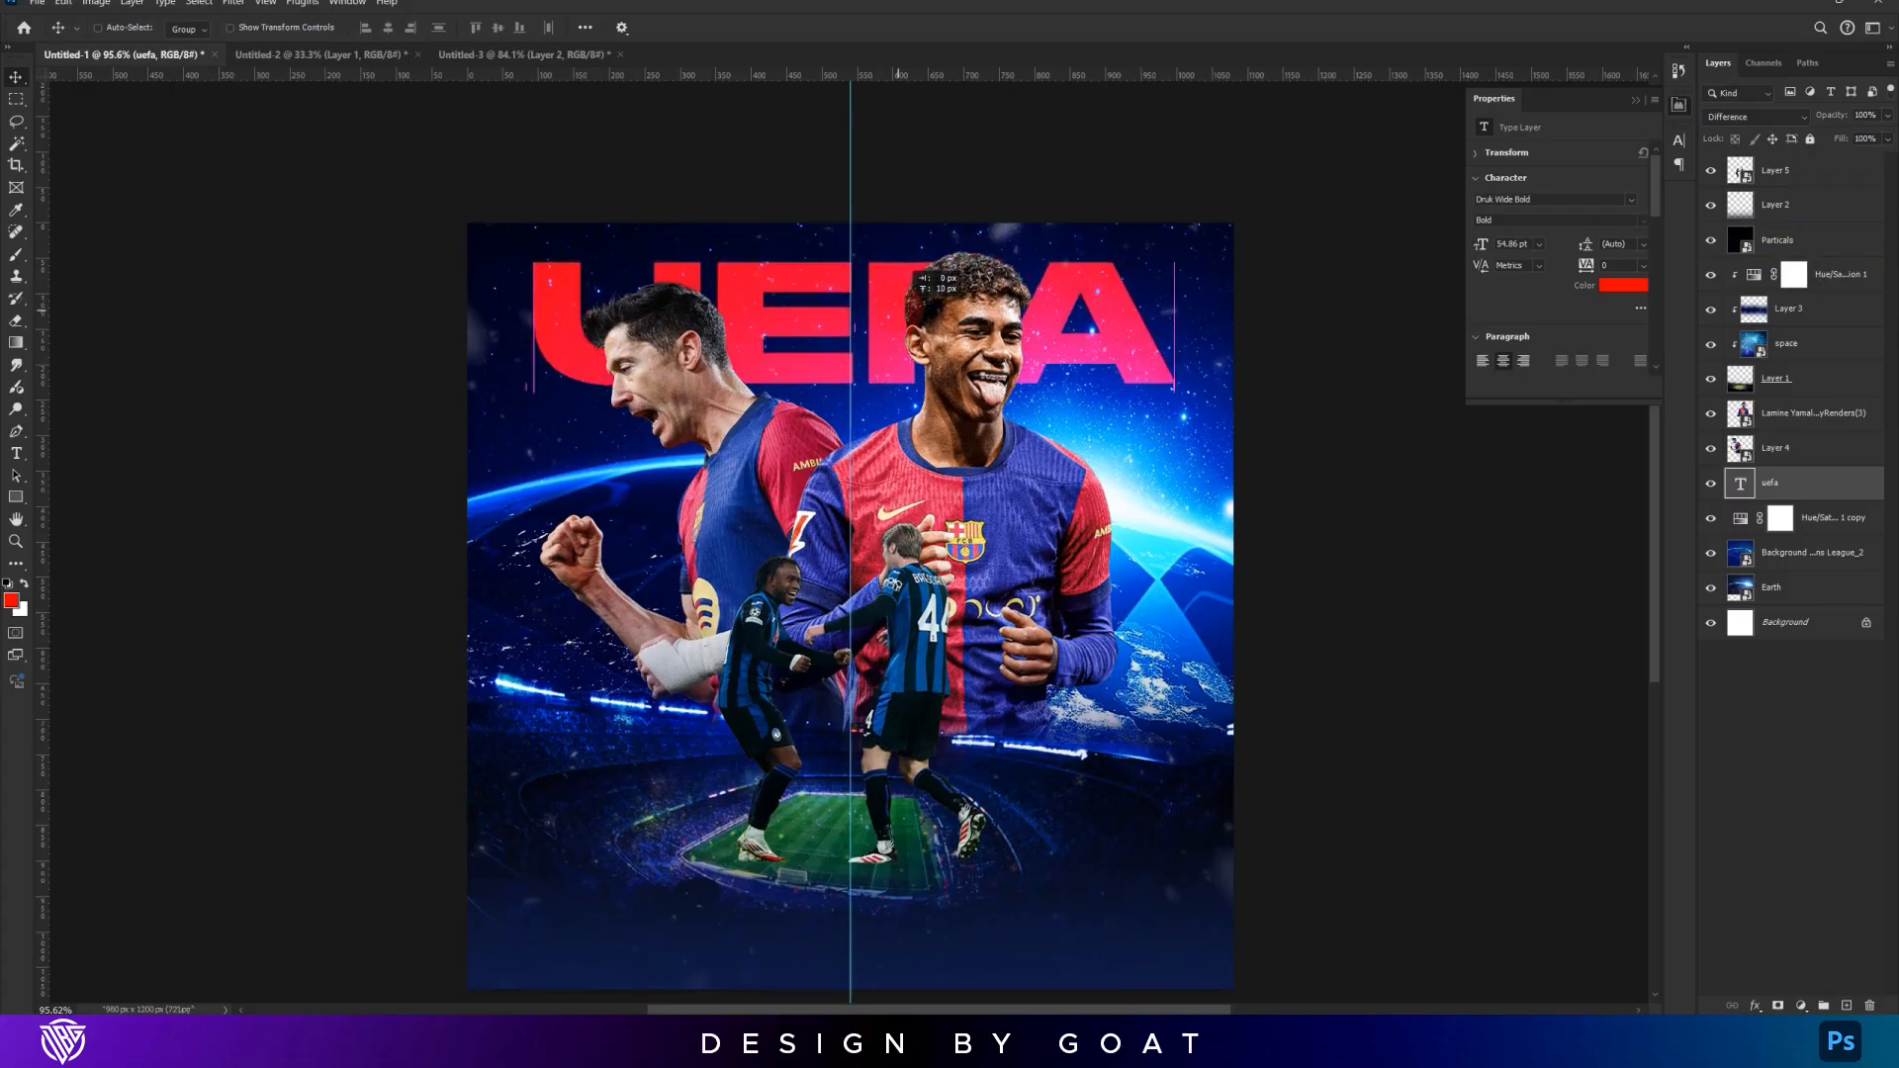
scroll(912, 297, "down", 2)
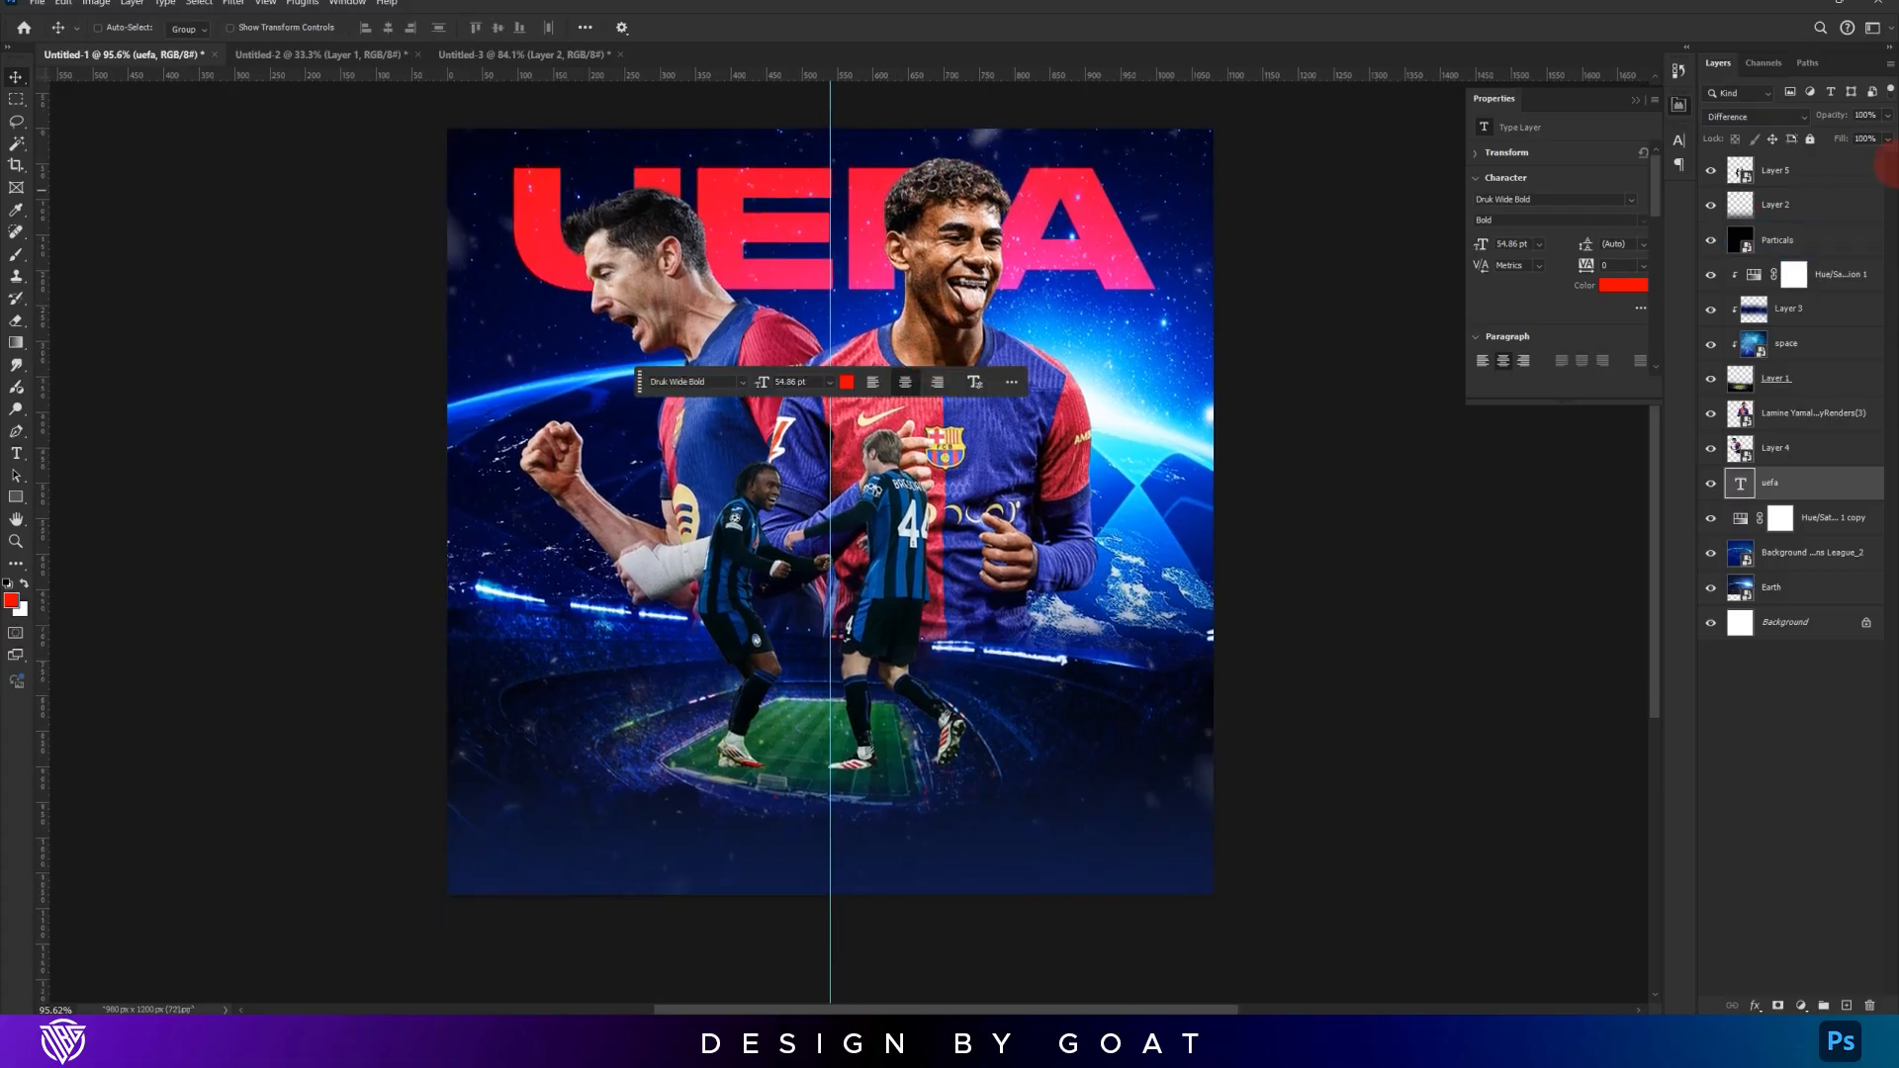
Hide the Particals layer
left_click(1814, 176)
left_click(1813, 176)
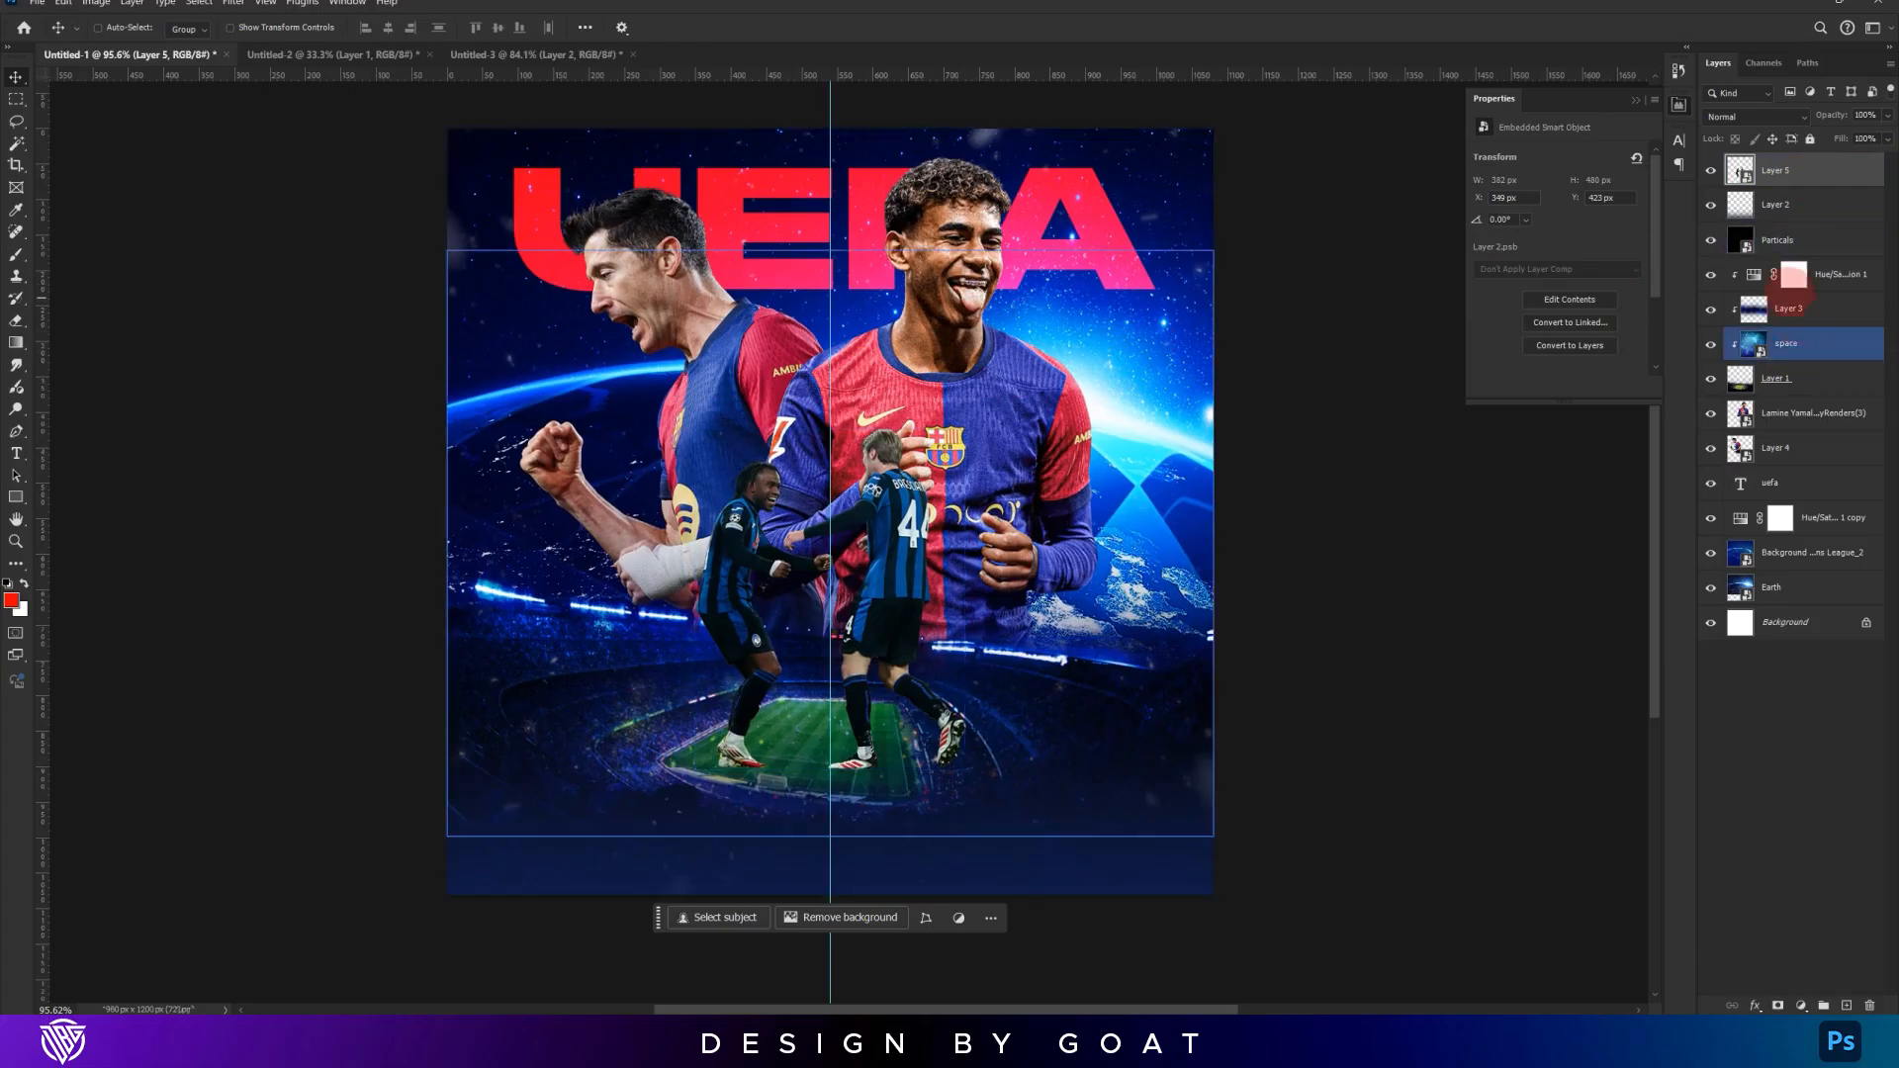
left_click(1709, 240)
Apply a Camera Raw filter with Clarity +76 to the tongue-out Barcelona player
left_click(1813, 413)
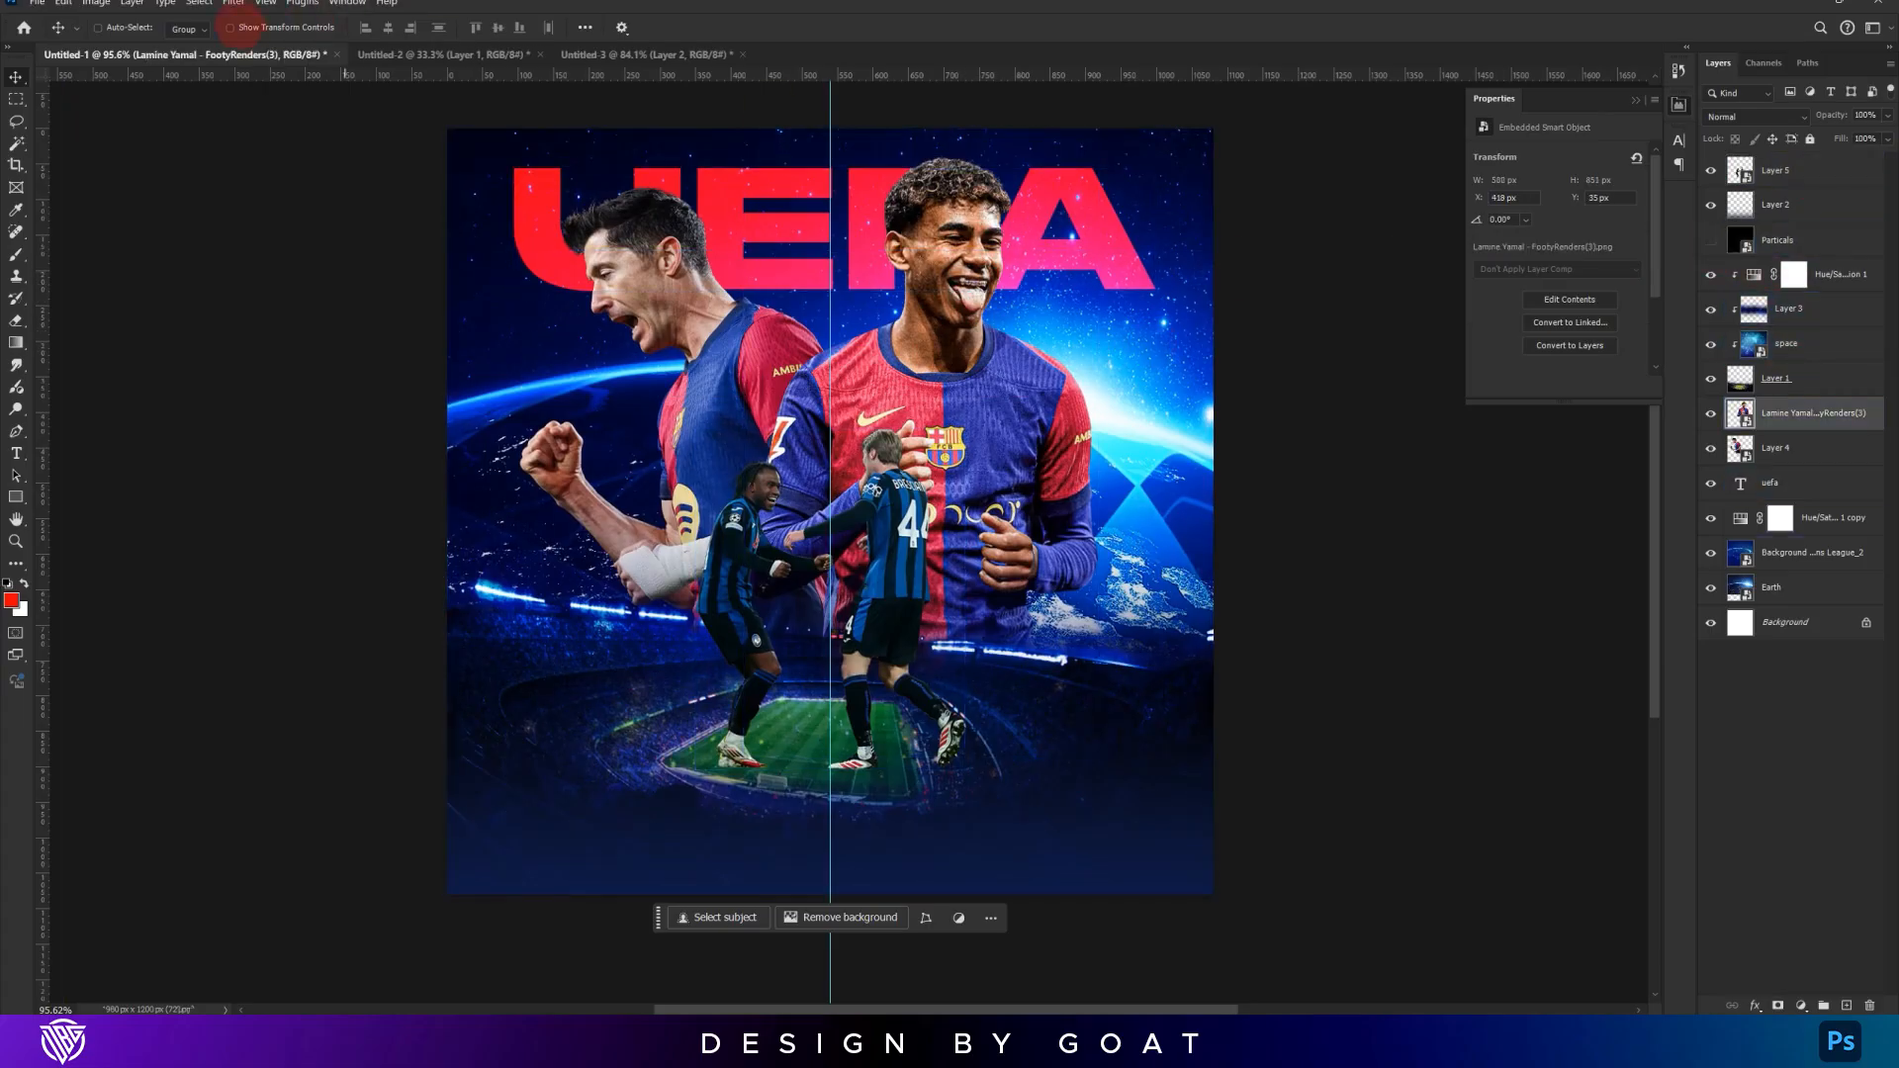
left_click(233, 3)
left_click(321, 153)
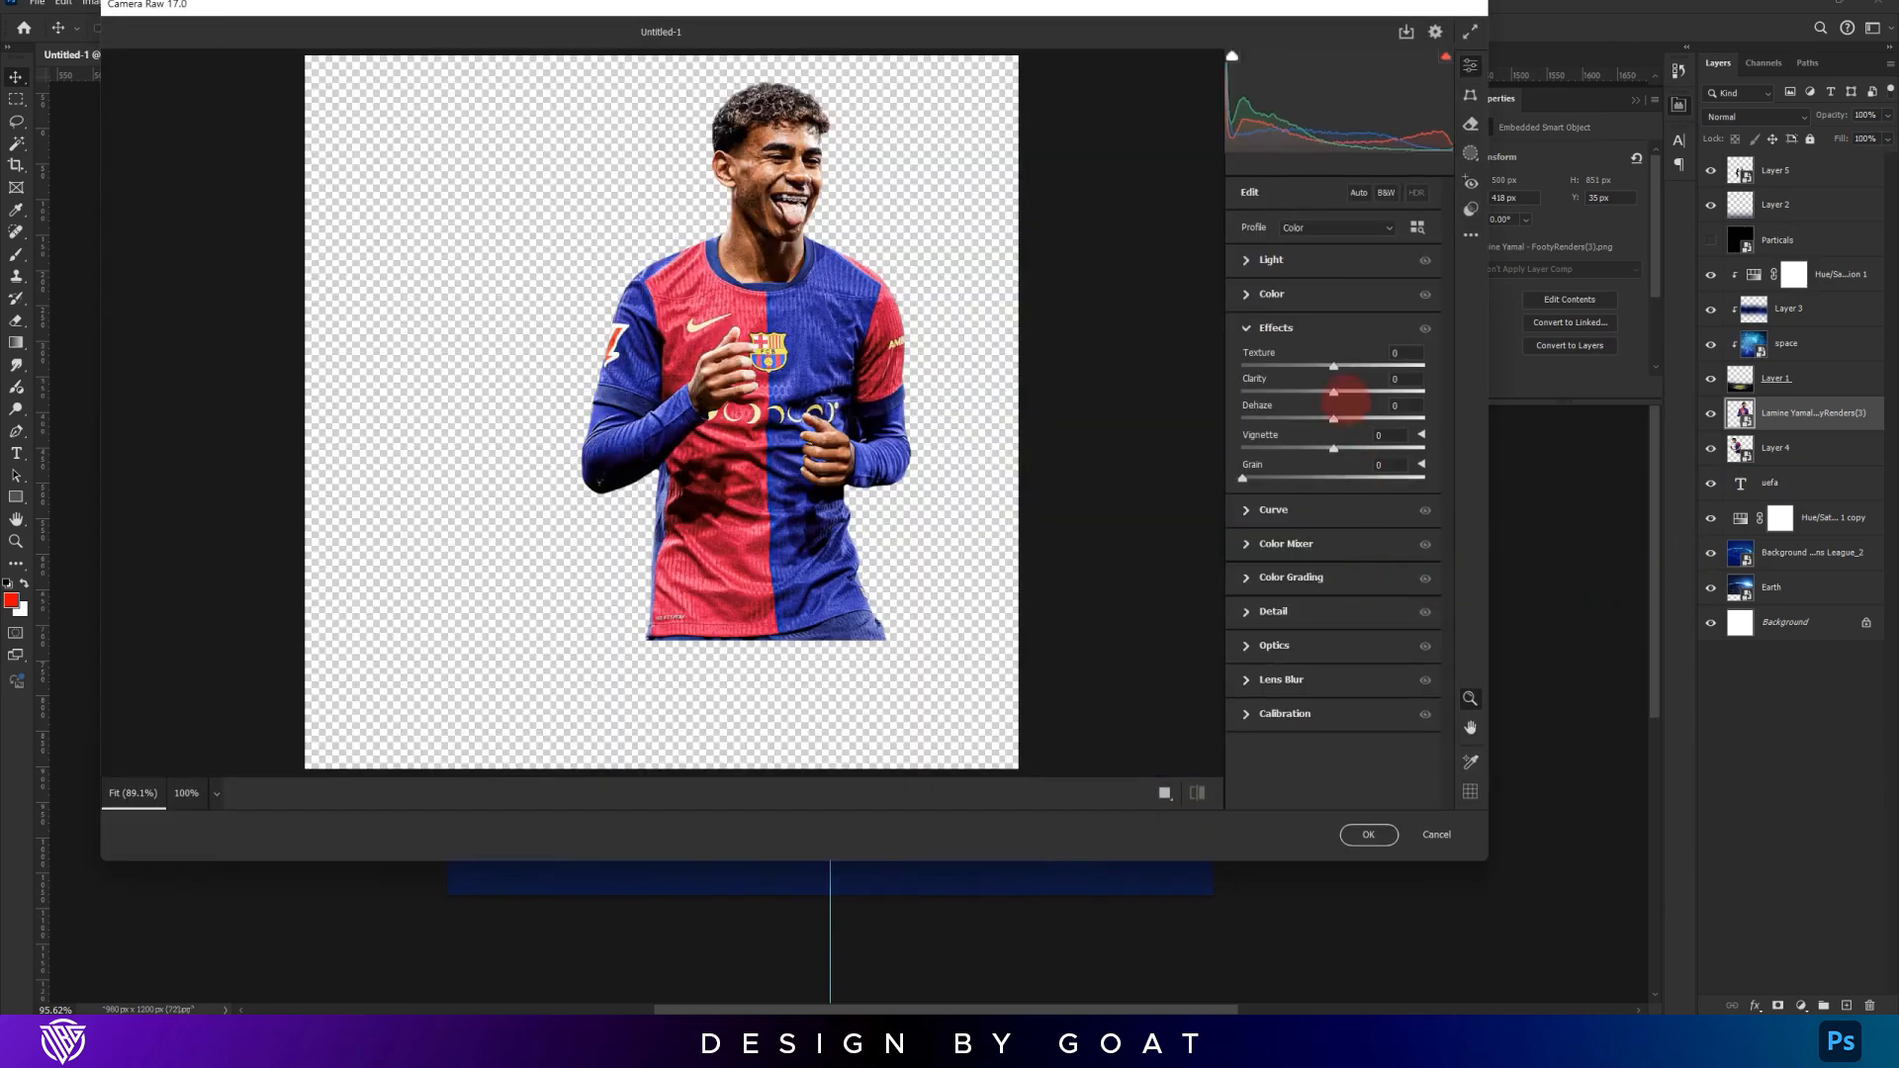
left_click_drag(1349, 391, 1395, 392)
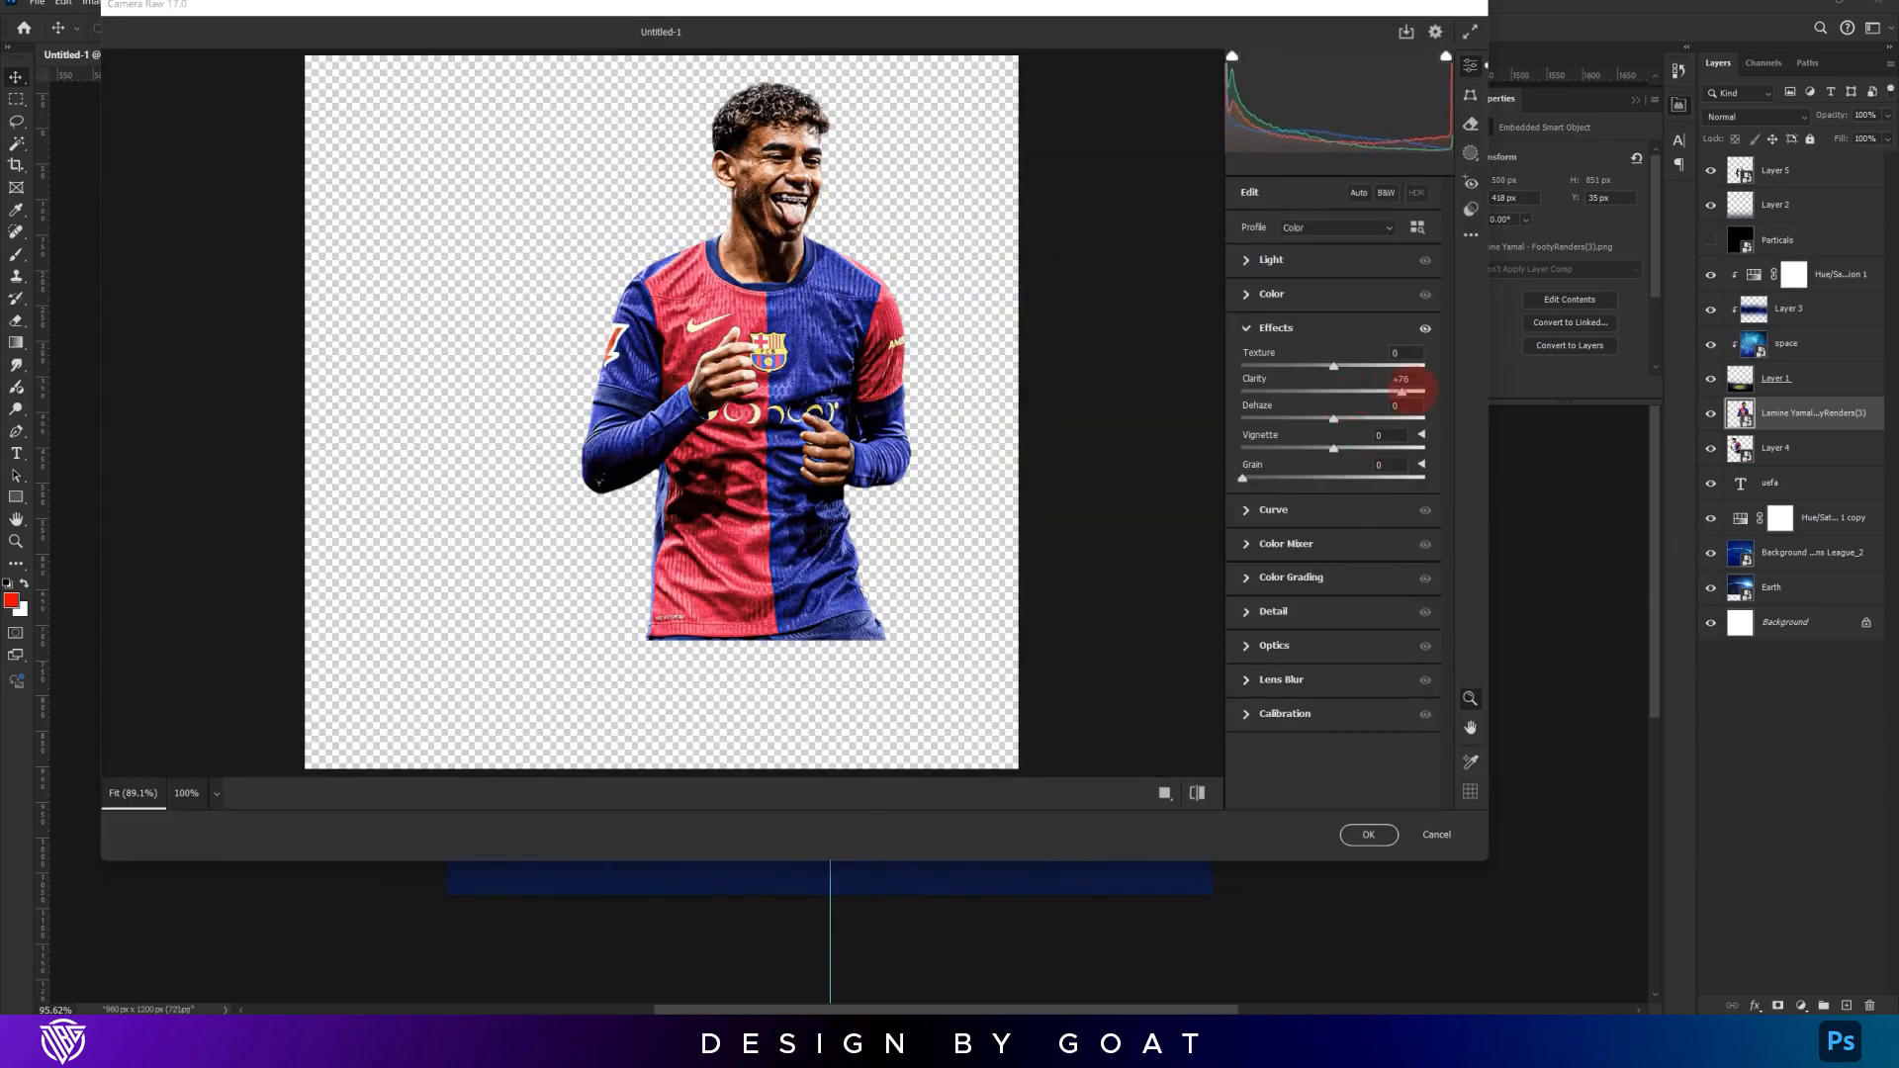
key("Return")
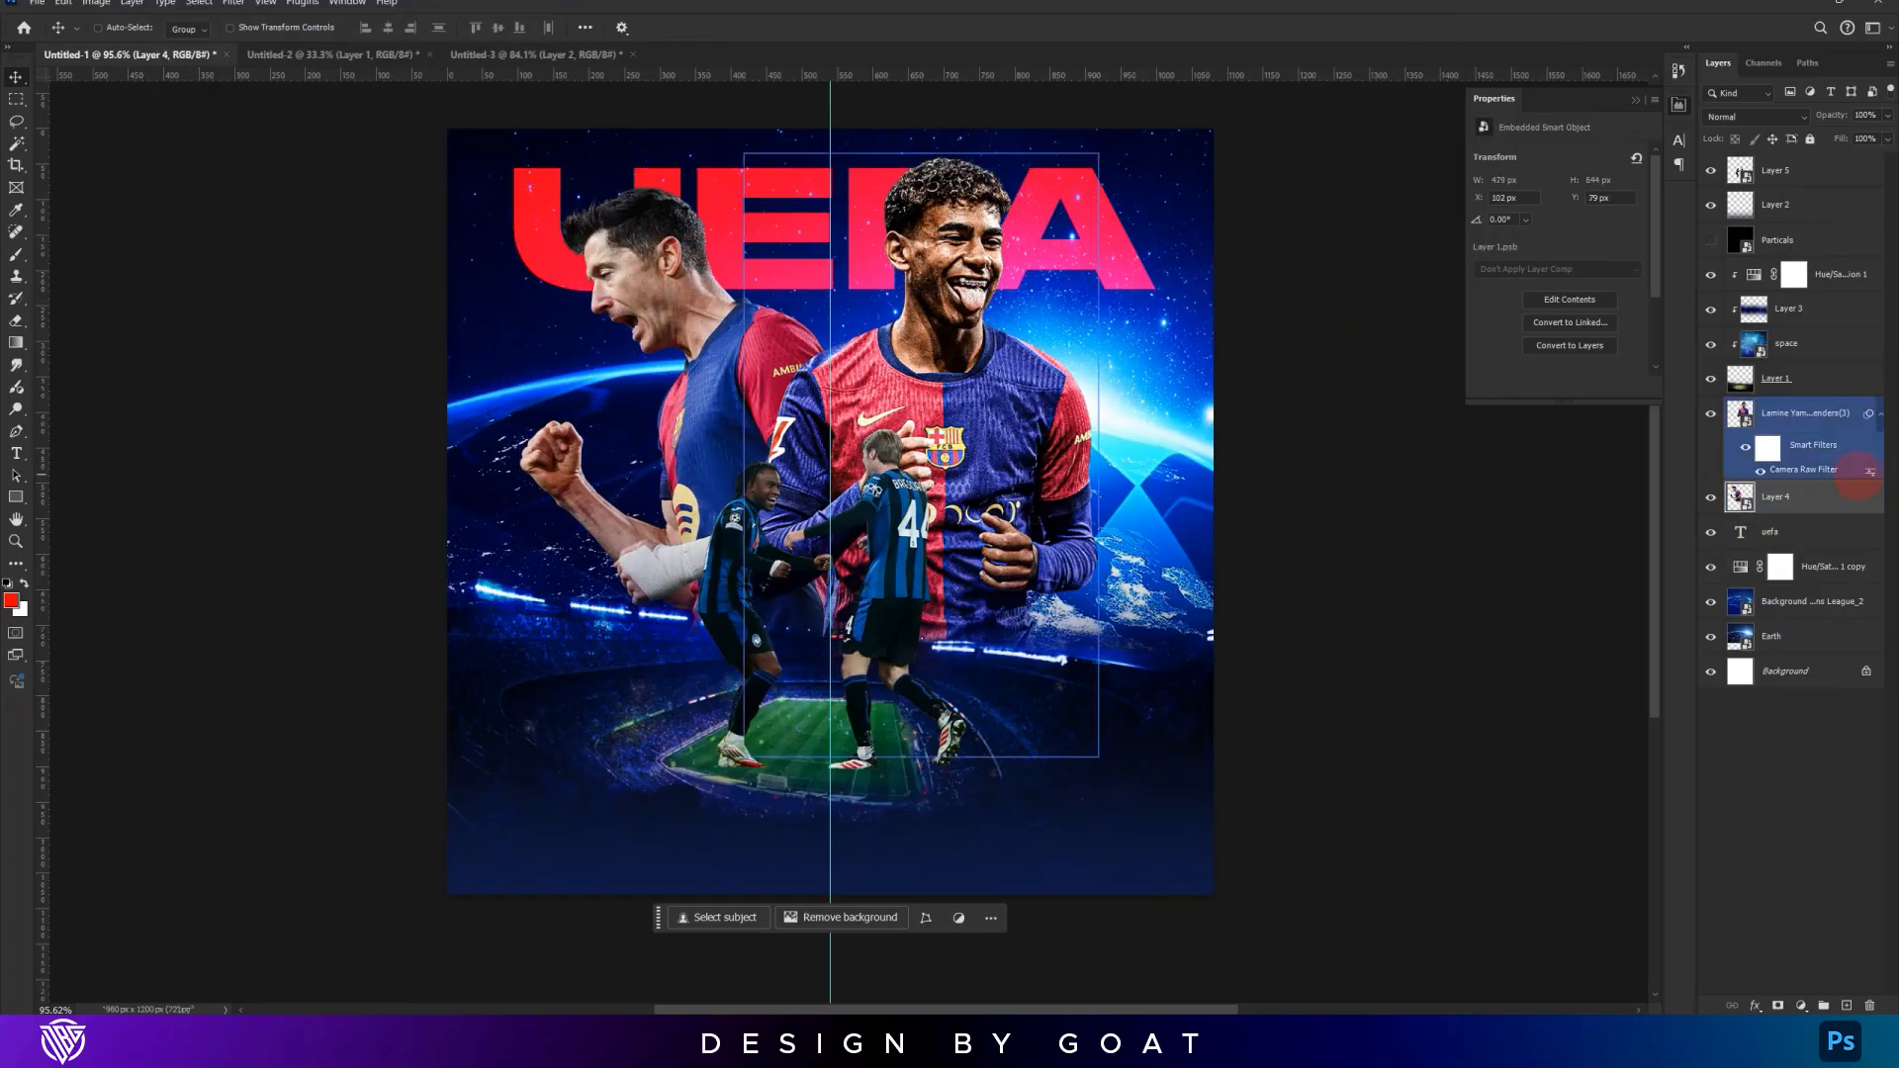
Copy the Camera Raw smart filter to the other Barcelona player on Layer 4 and the Atalanta pair on Layer 5
left_click_drag(1825, 452, 1825, 502)
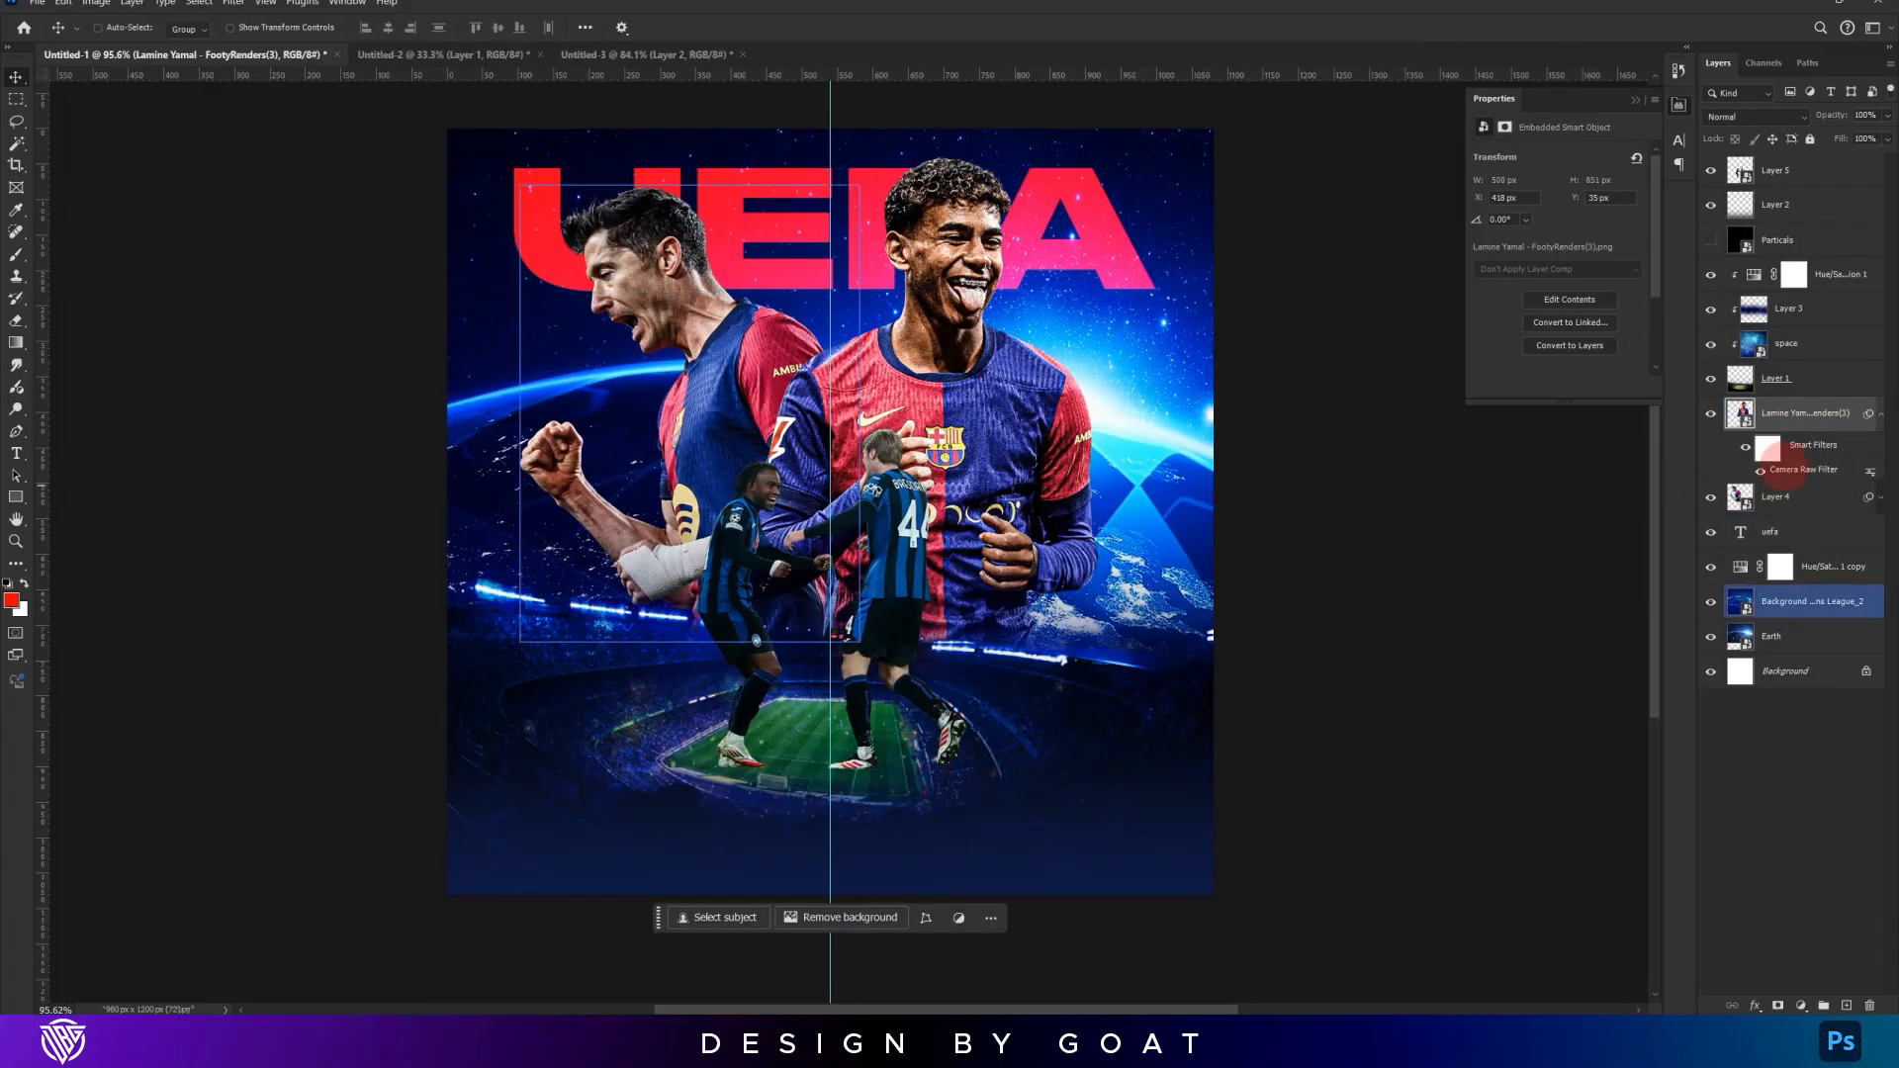
left_click(797, 550, "ctrl")
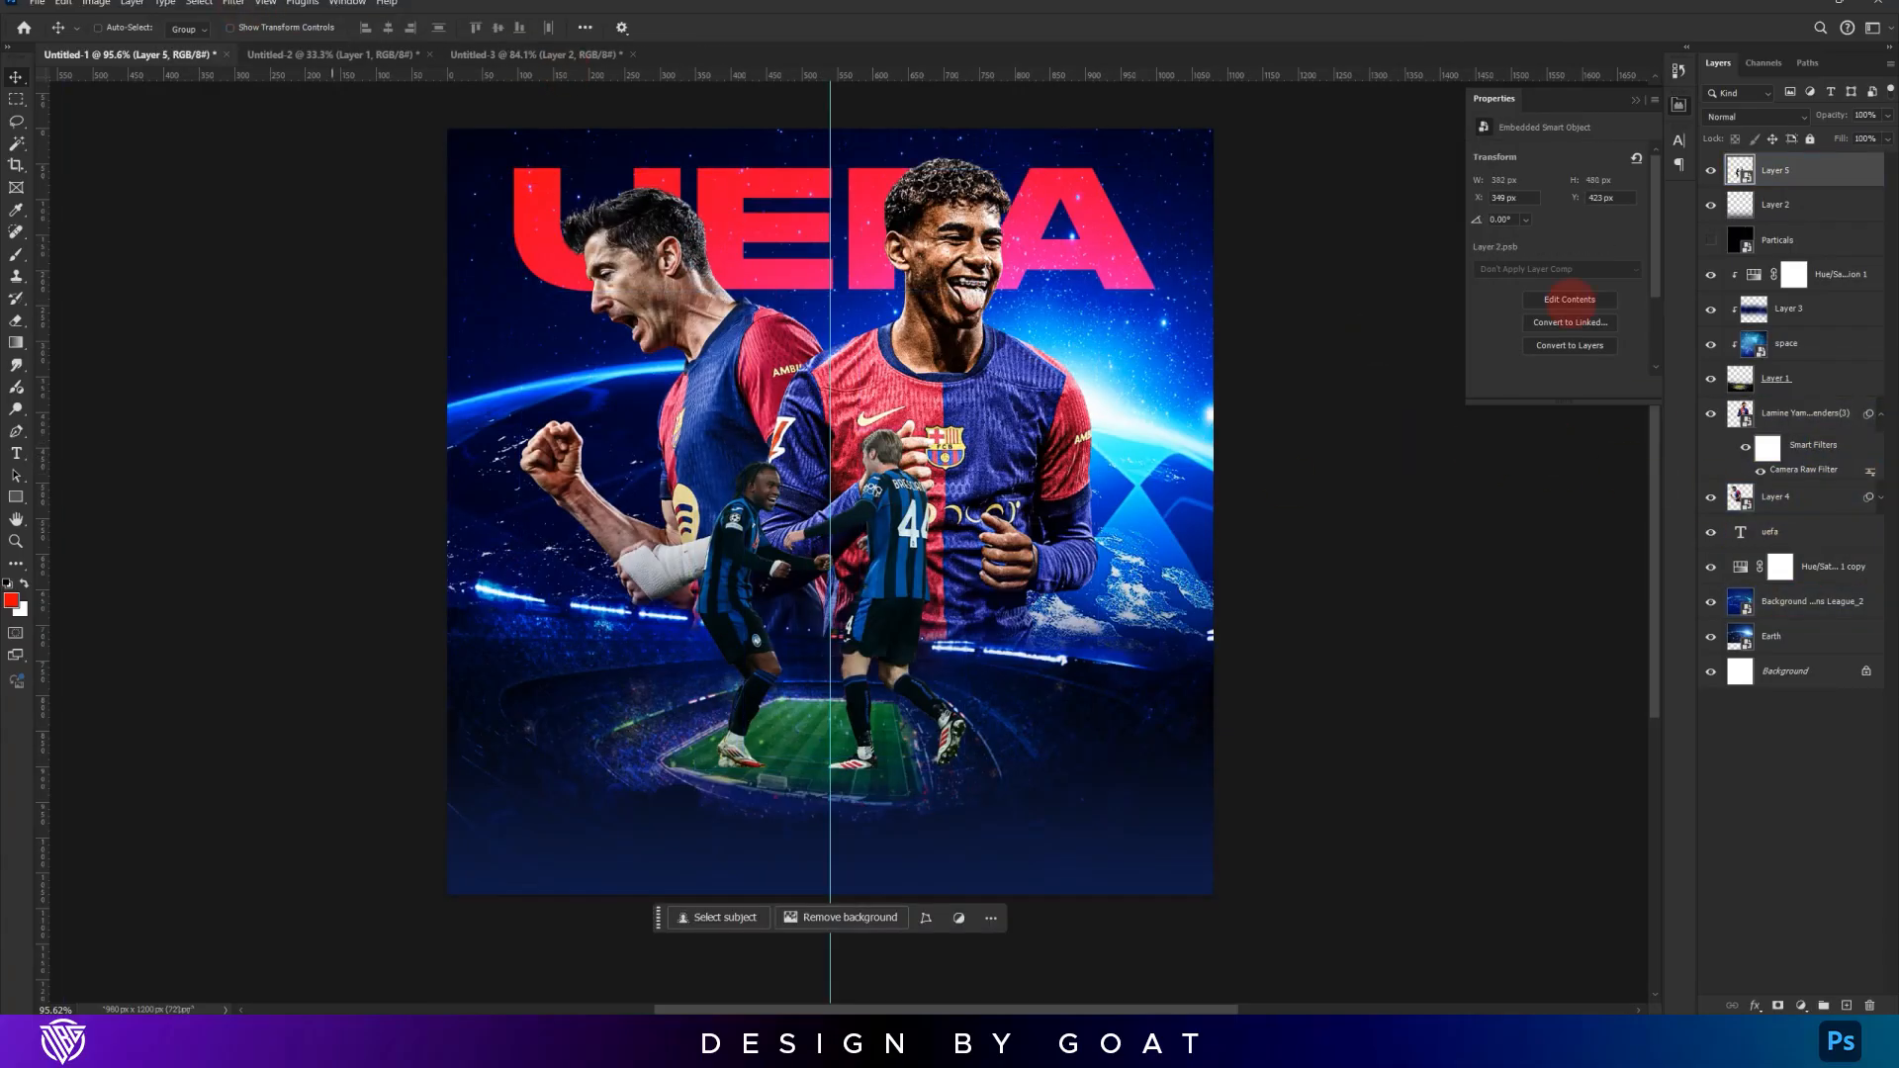
left_click_drag(1811, 175, 1813, 172)
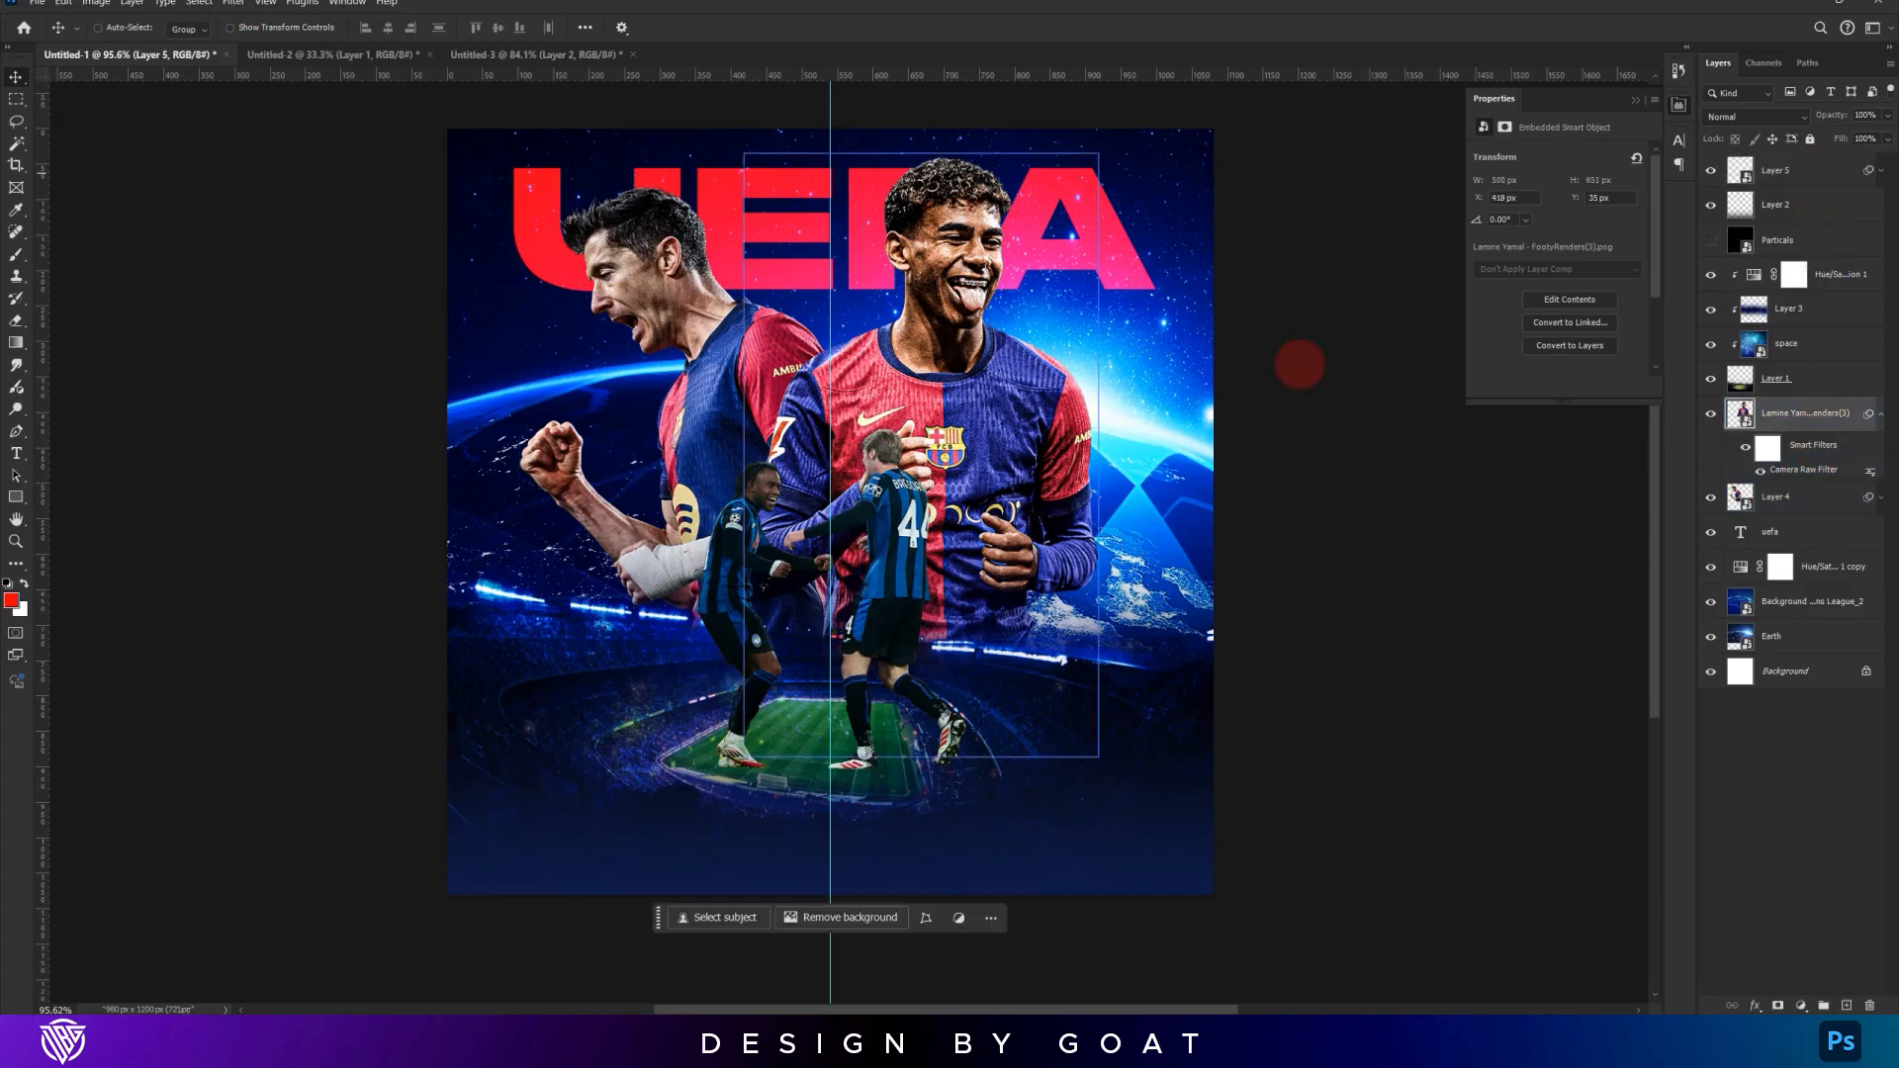
Clip a Color Balance adjustment to the tongue-out Barcelona player with midtones Cyan-Red +10, Magenta-Green -5 and Yellow-Blue +76
left_click(1800, 1005)
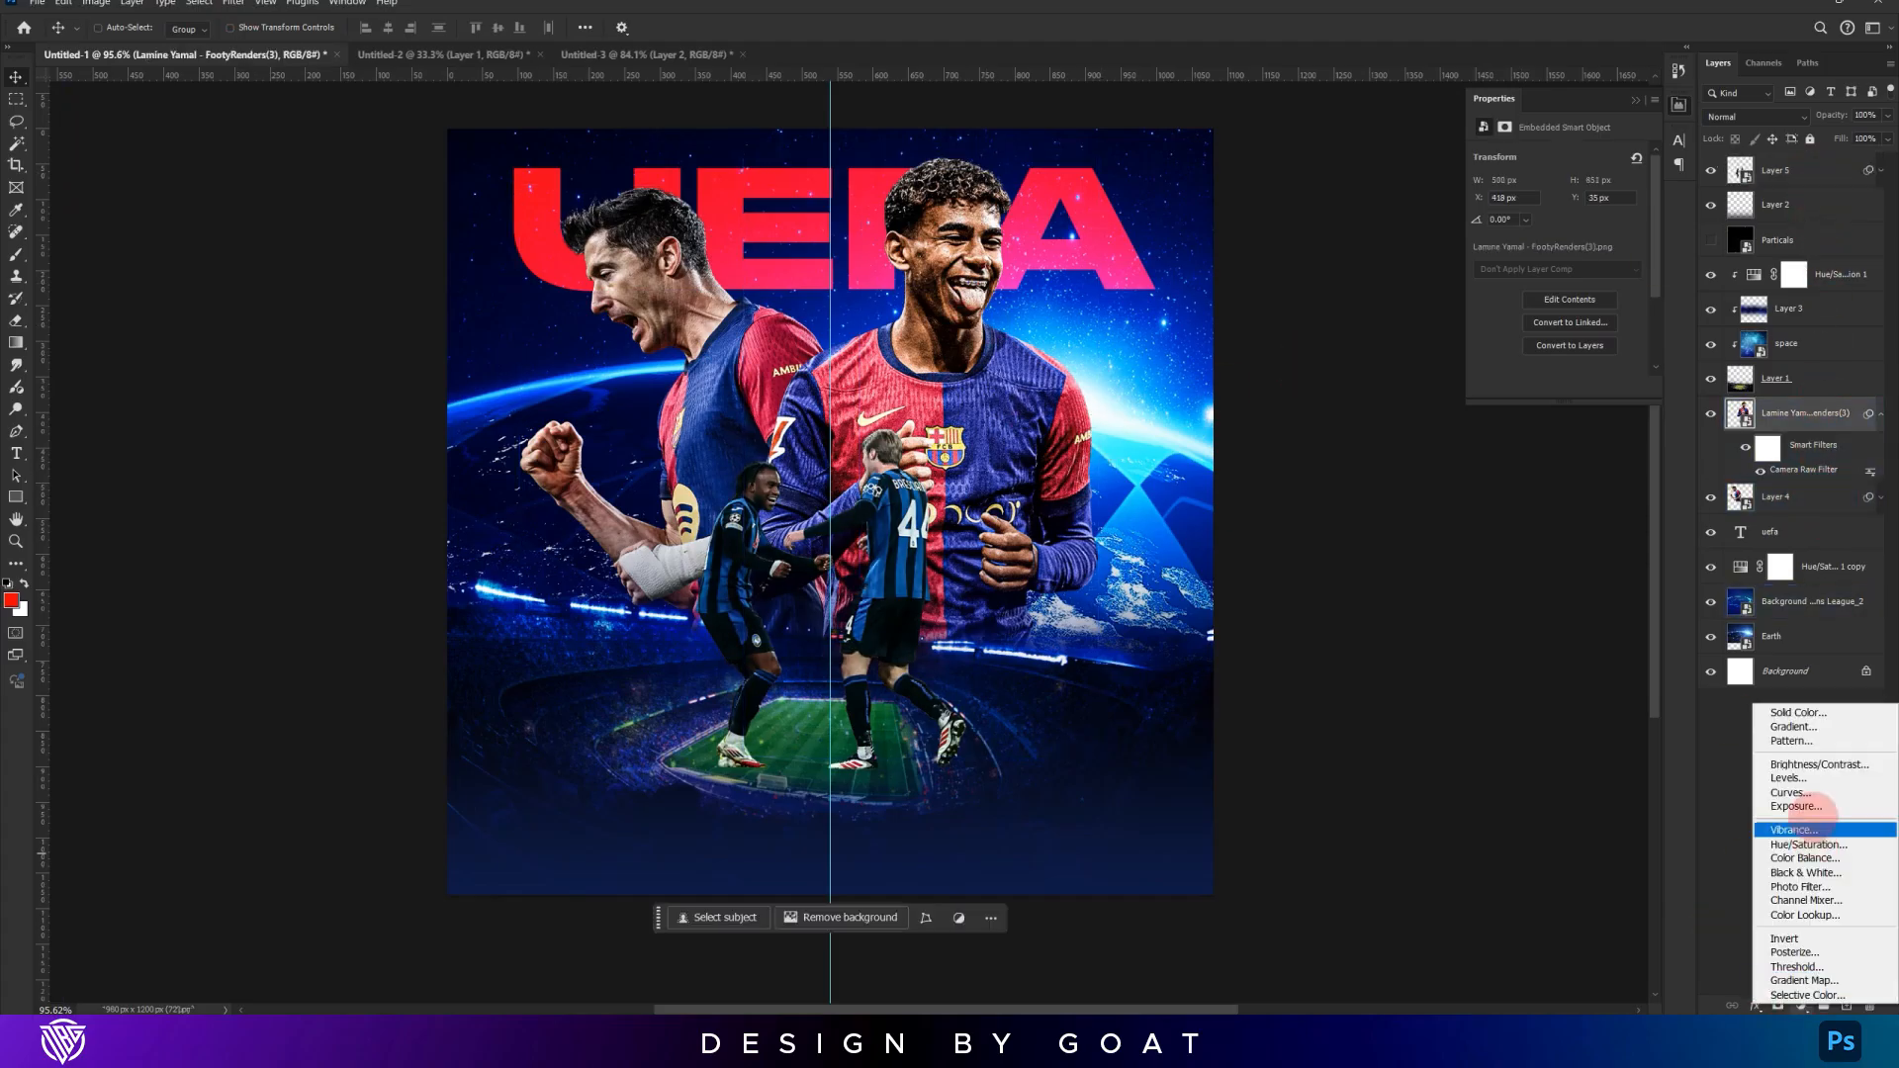
left_click(1805, 836)
left_click(1534, 386)
left_click_drag(1534, 248, 1569, 249)
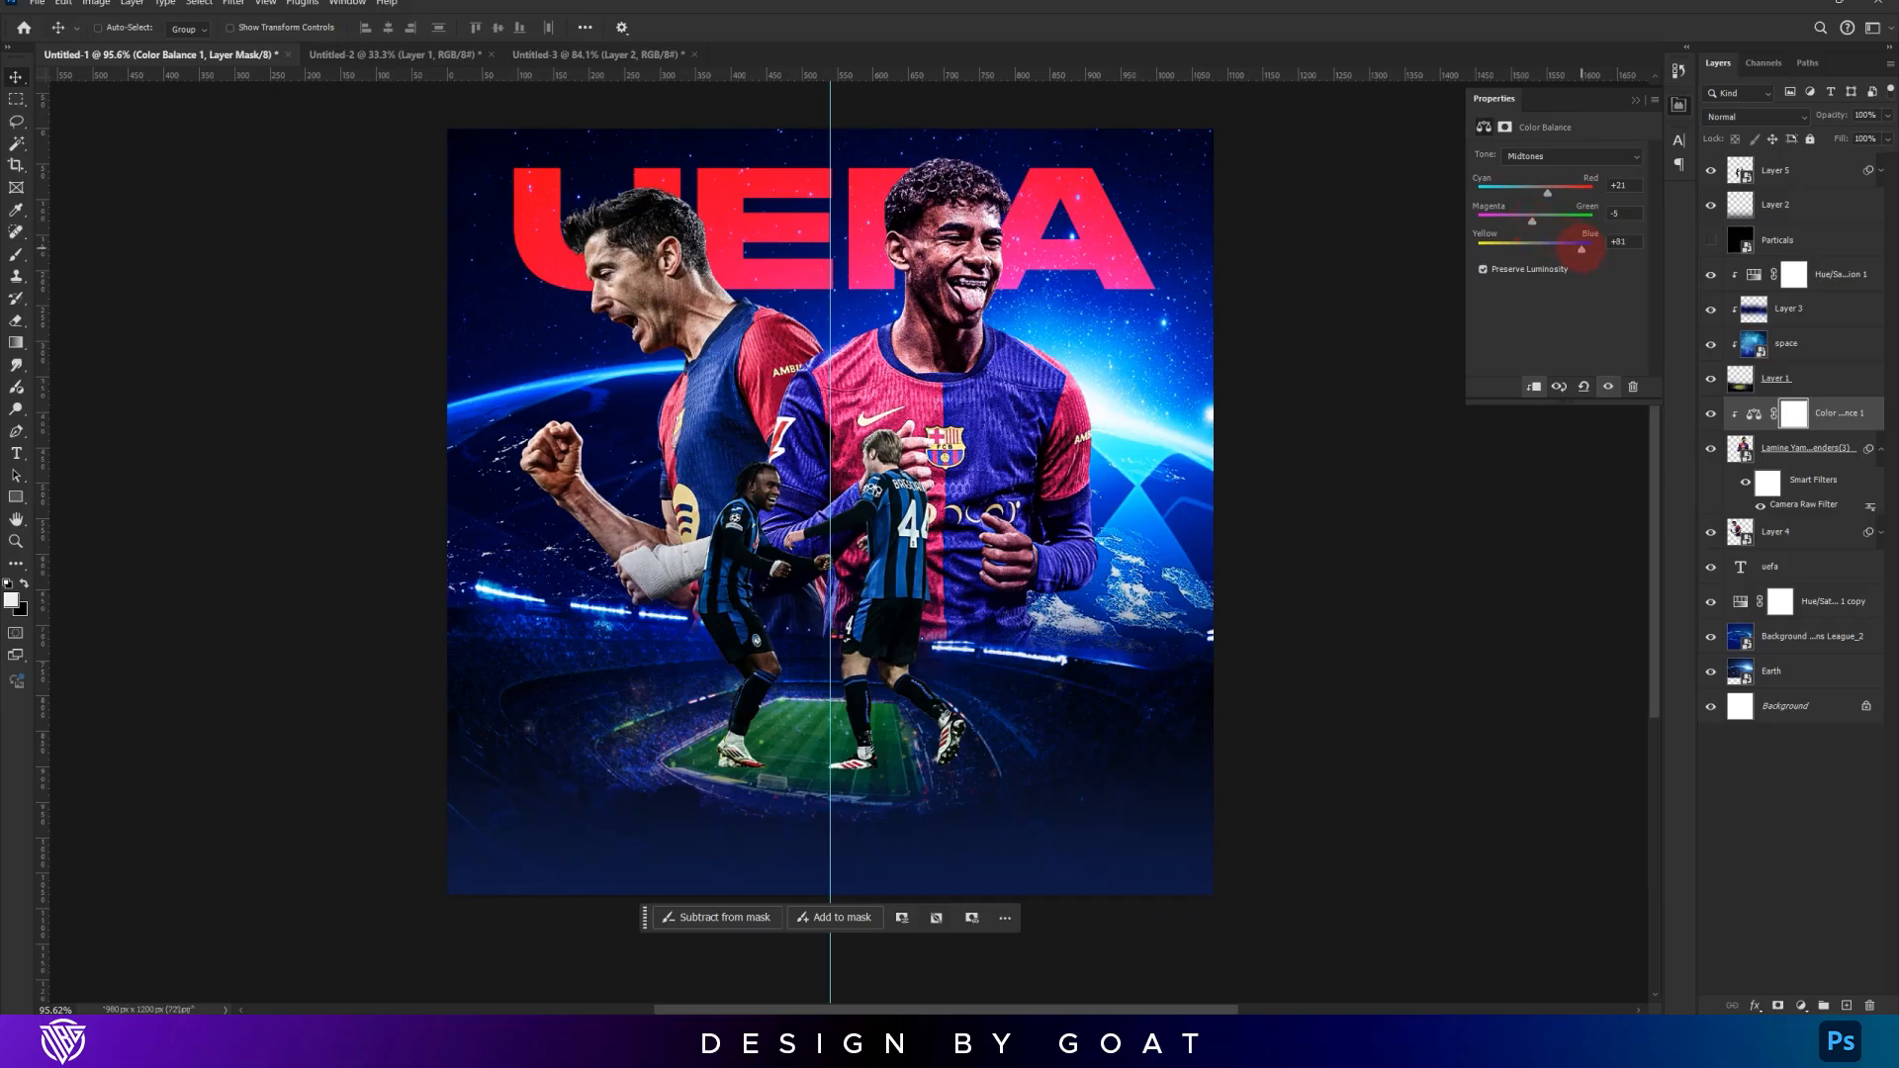
left_click_drag(1548, 188, 1540, 188)
Copy the Color Balance to the other Barcelona player on Layer 4 and clip a Brightness/Contrast adjustment with brightness 20 to it
left_click(1834, 389)
left_click_drag(1834, 413, 1780, 539)
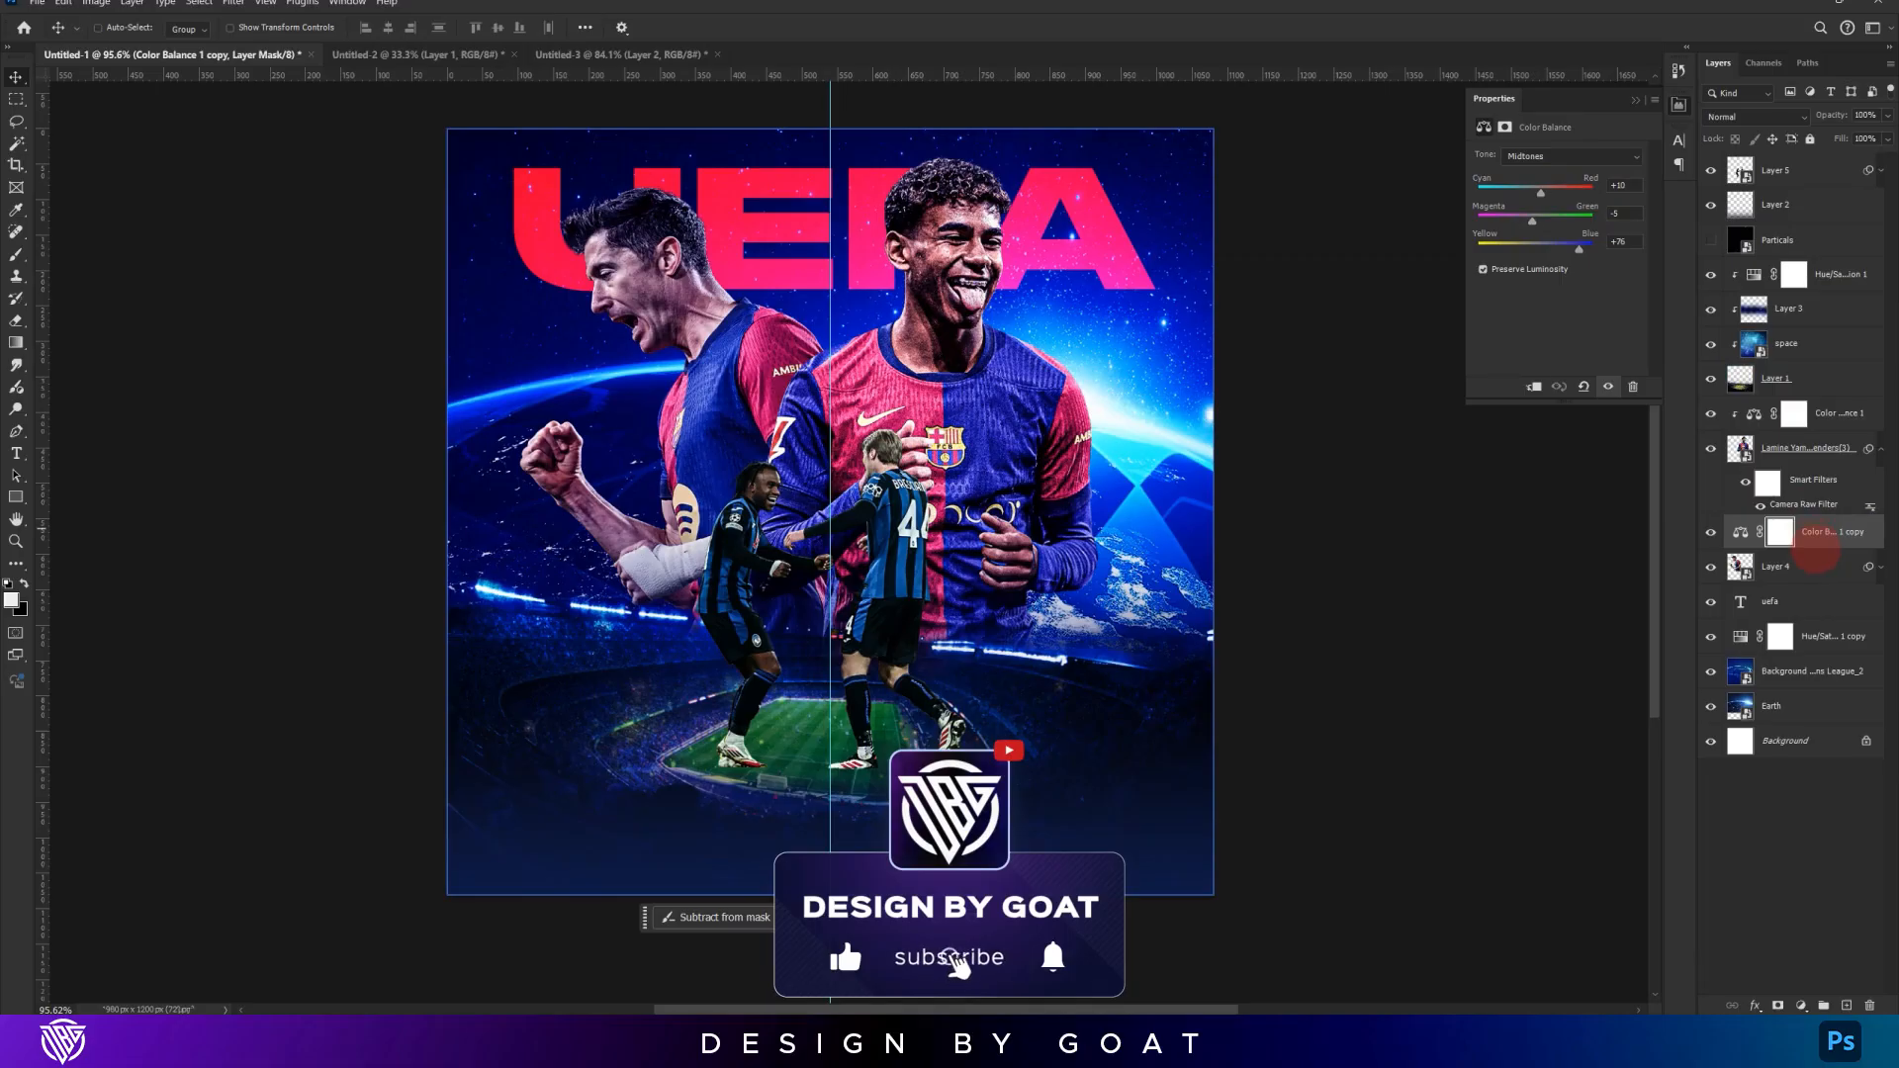
left_click(1776, 567)
left_click(1800, 1006)
left_click(1815, 766)
left_click_drag(1557, 202, 1569, 202)
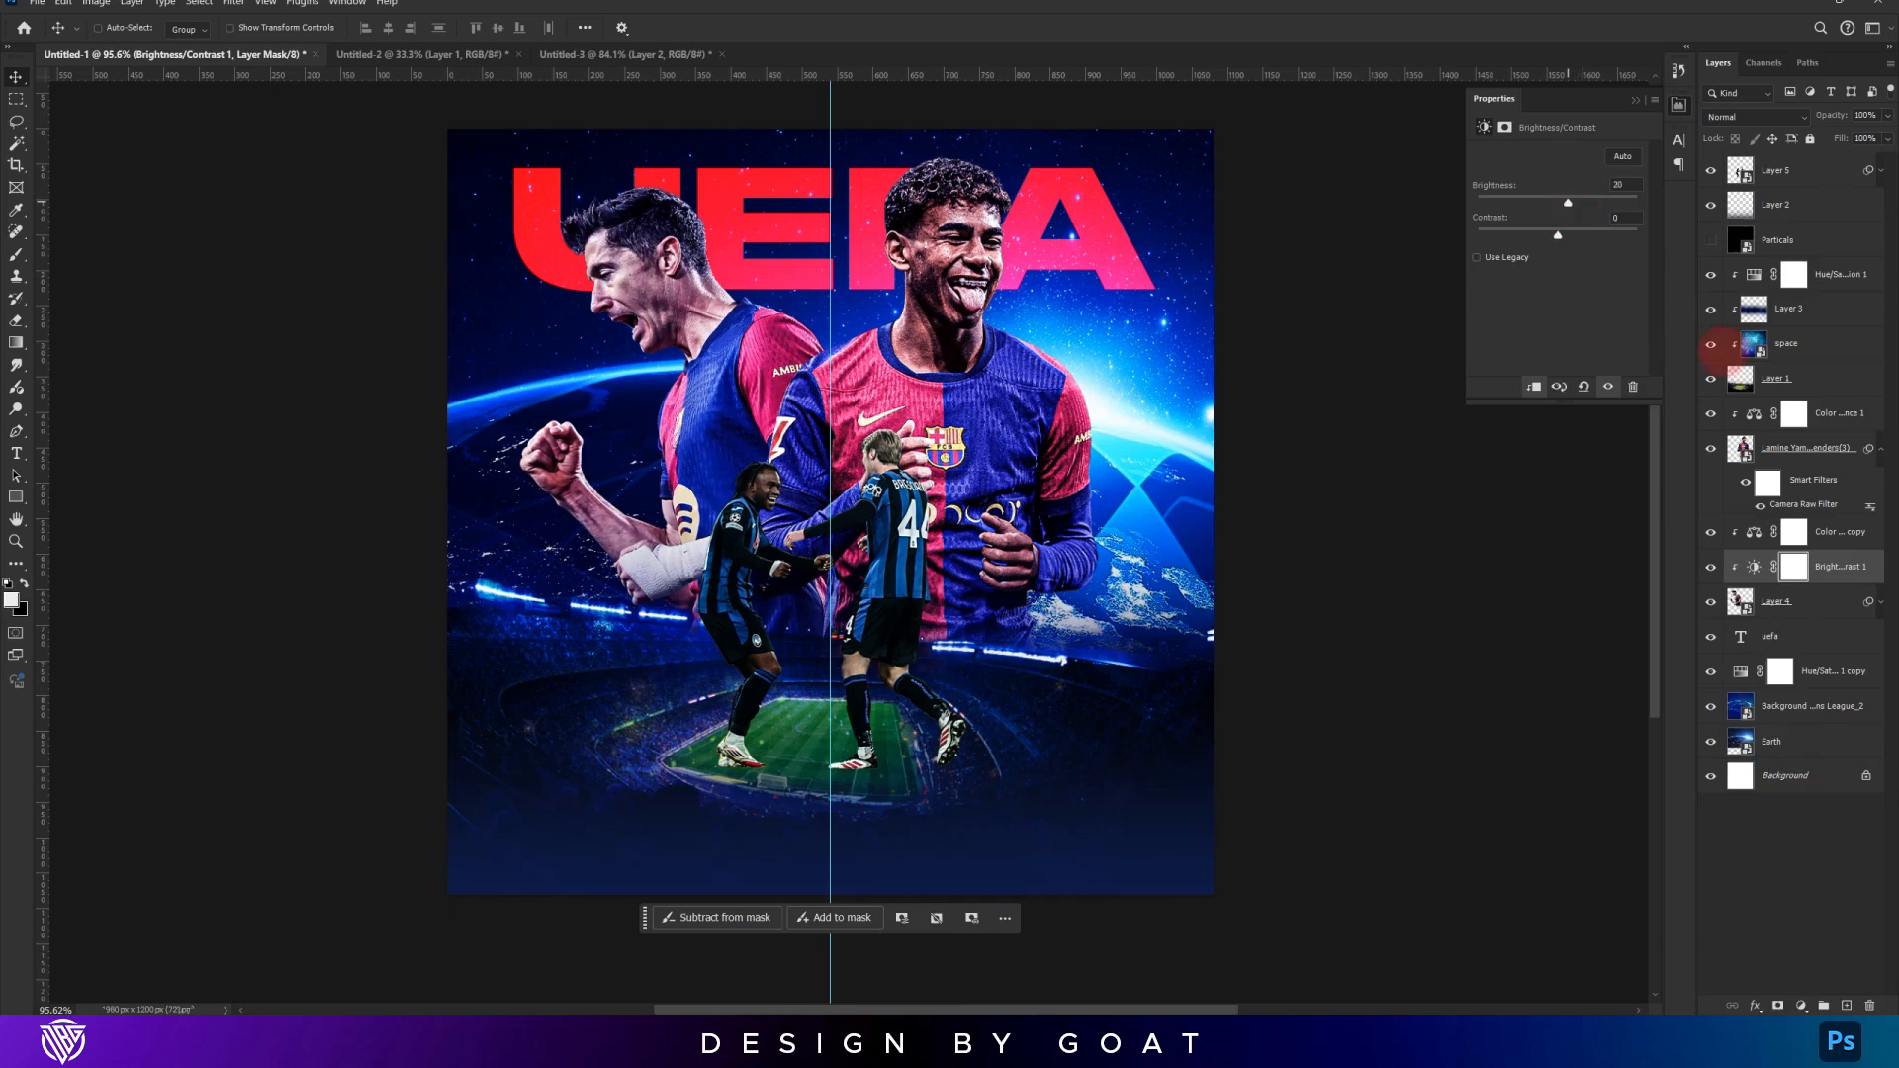
Copy the Brightness/Contrast adjustment to the tongue-out Barcelona player and set the copy's contrast to -36
left_click_drag(1832, 565, 1821, 429)
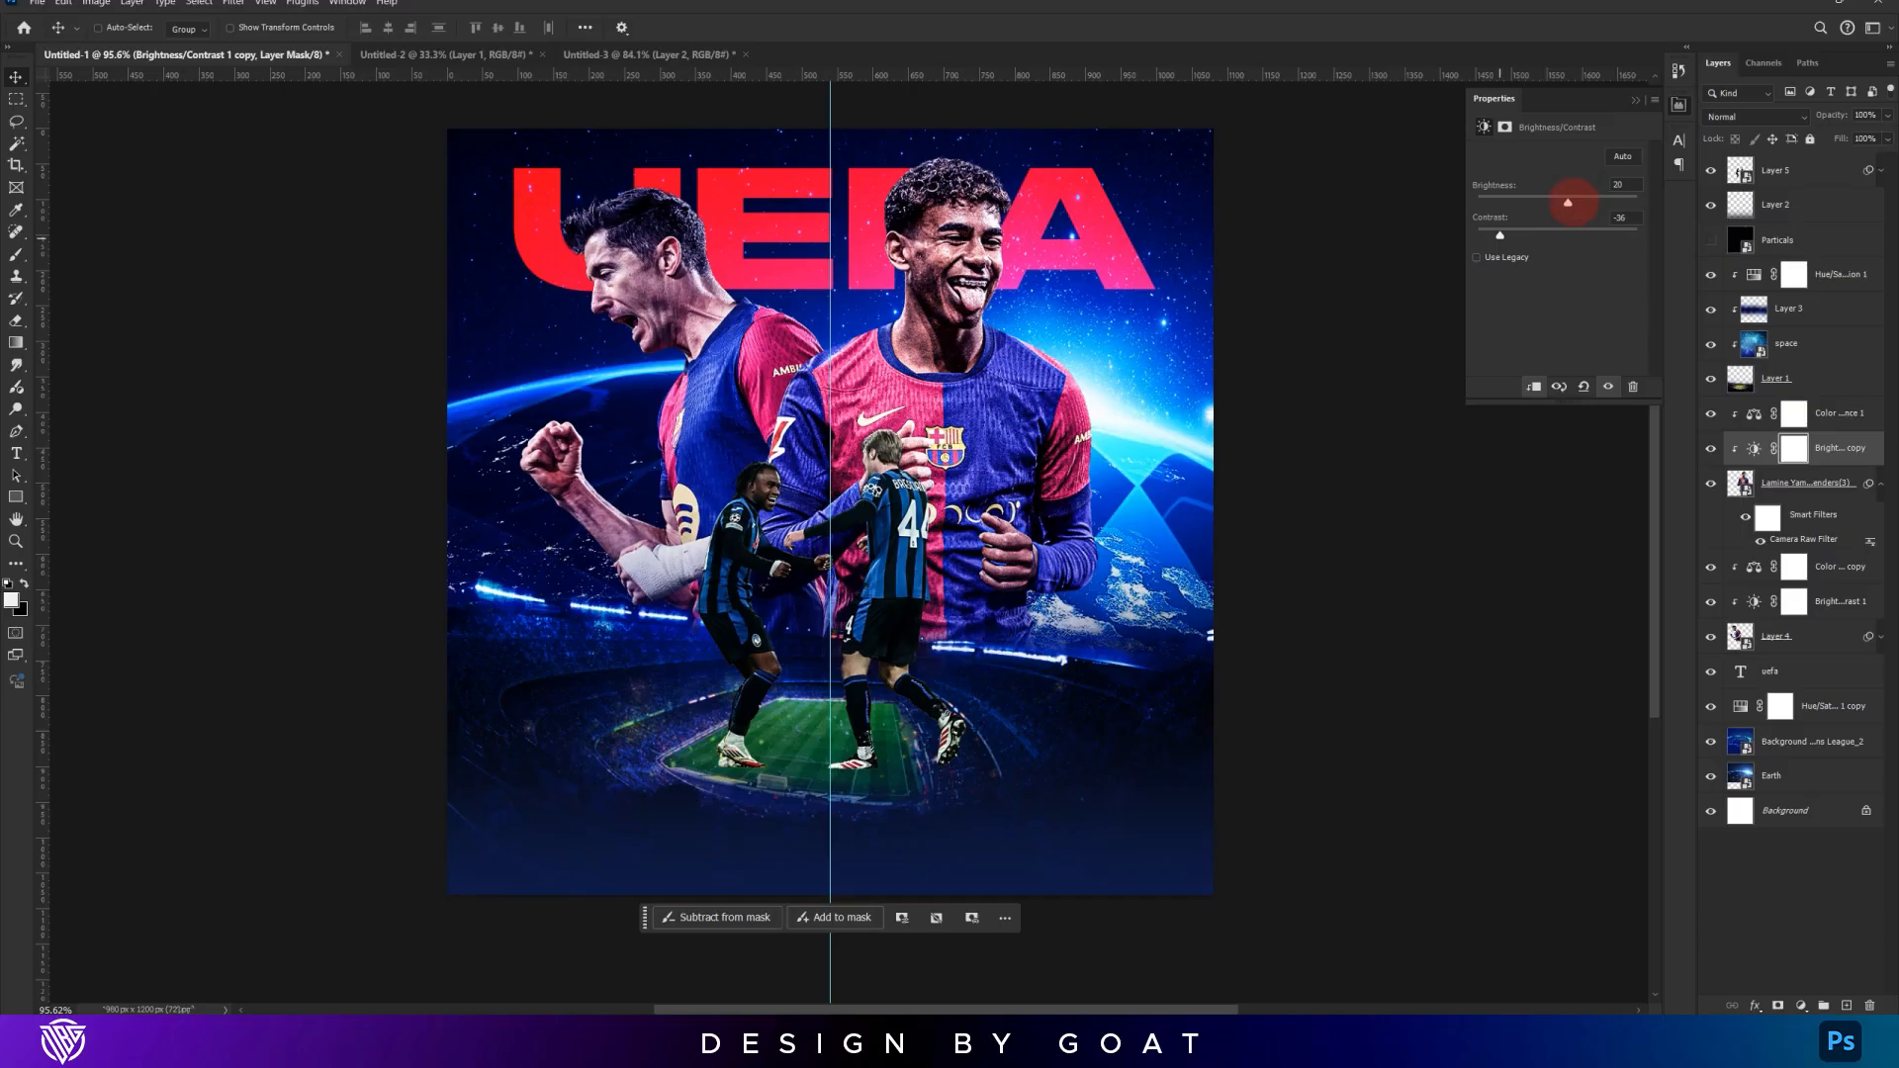
Copy the Color Balance and Brightness/Contrast adjustments onto the Atalanta pair, clipped, with brightness 70 and contrast 2
left_click_drag(1829, 414, 1792, 188)
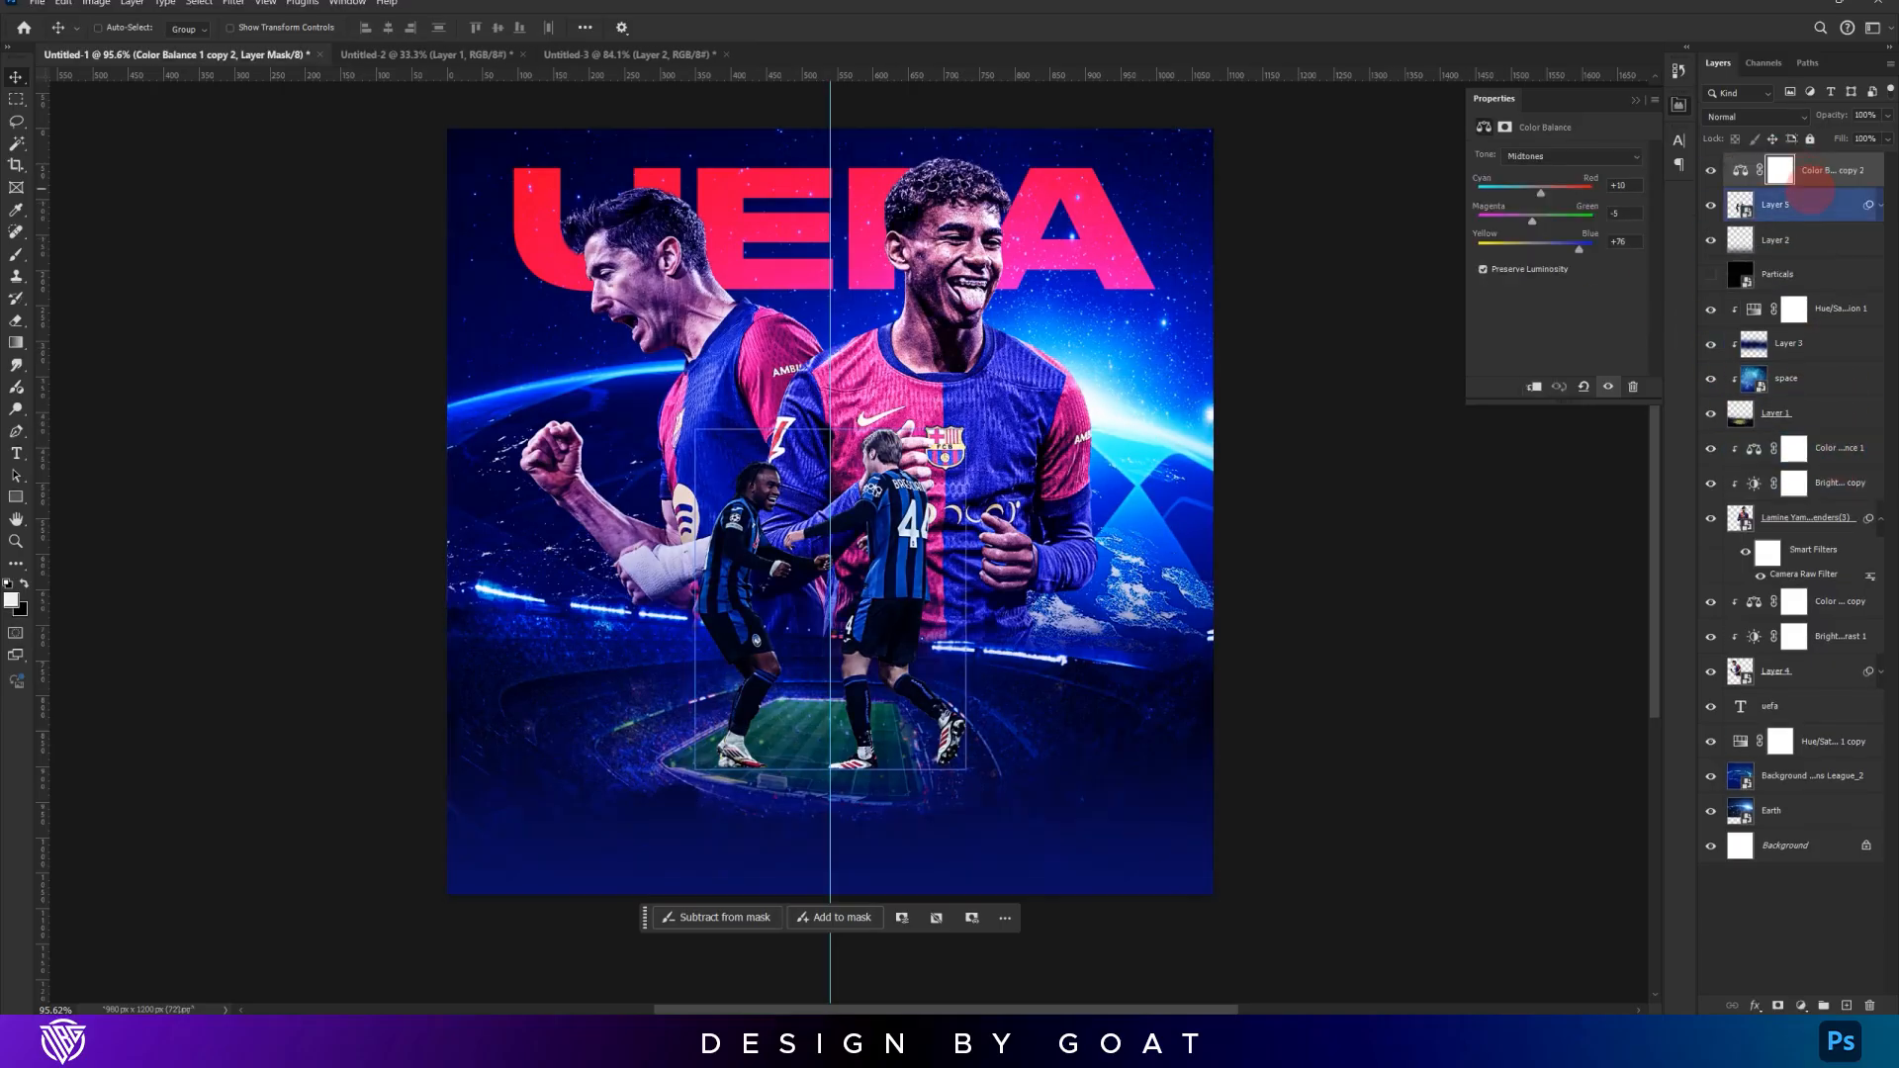
left_click(1839, 482)
left_click_drag(1839, 482, 1792, 190)
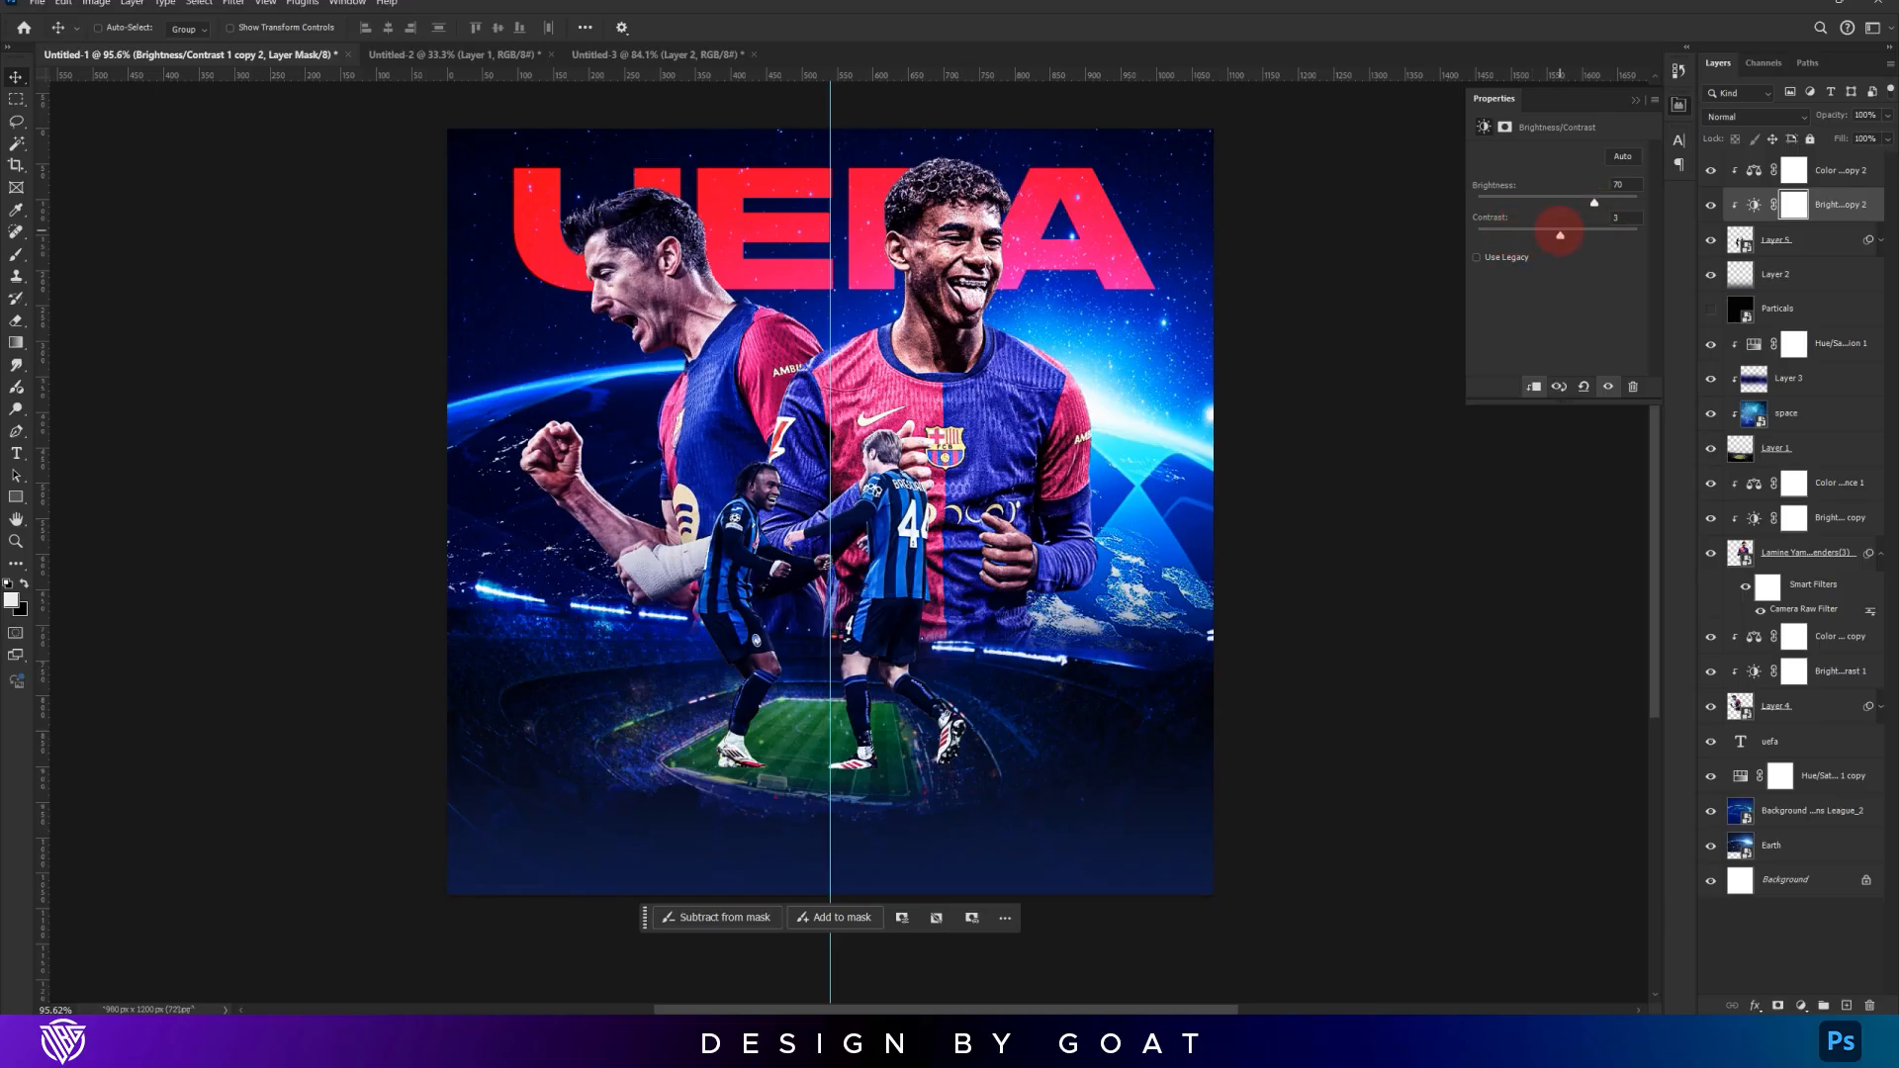
Mask the Atalanta pair's Brightness/Contrast adjustment over parts of the players using a soft eraser of 0% hardness
key("e")
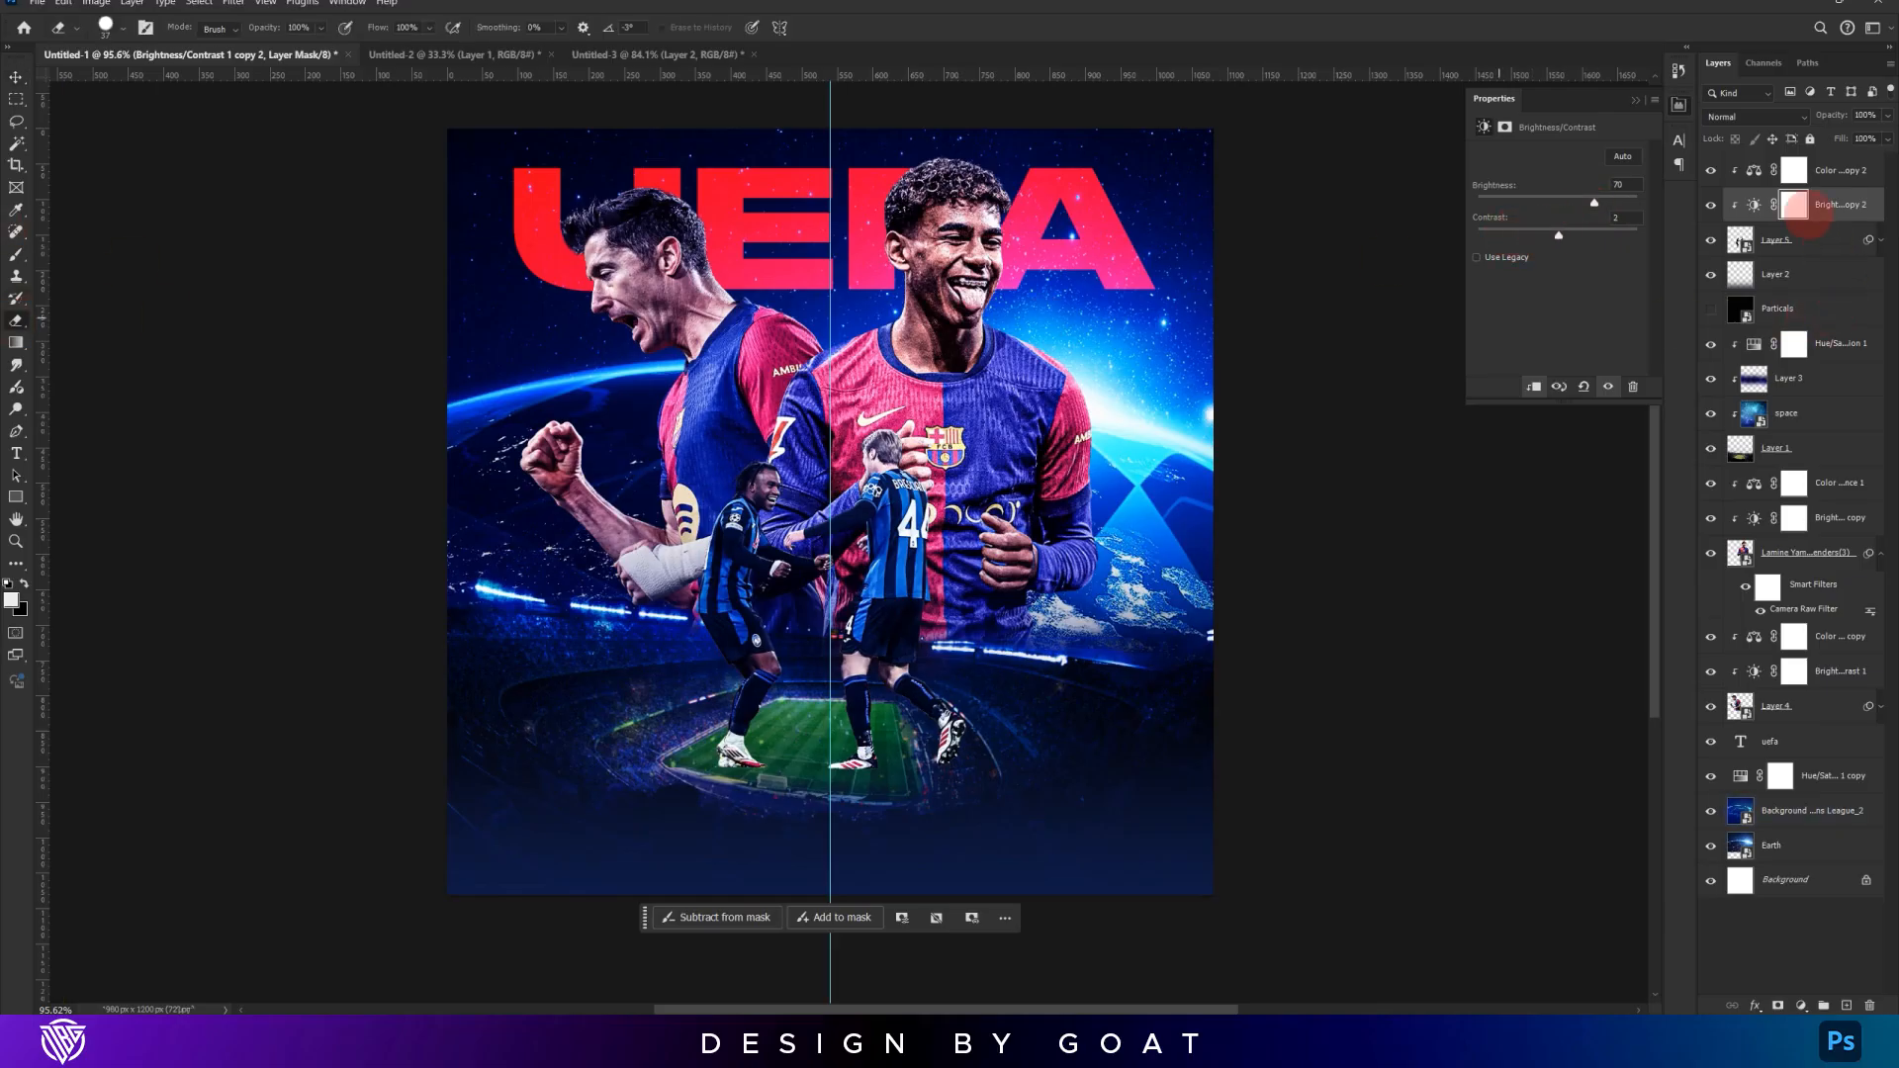
right_click(1112, 516)
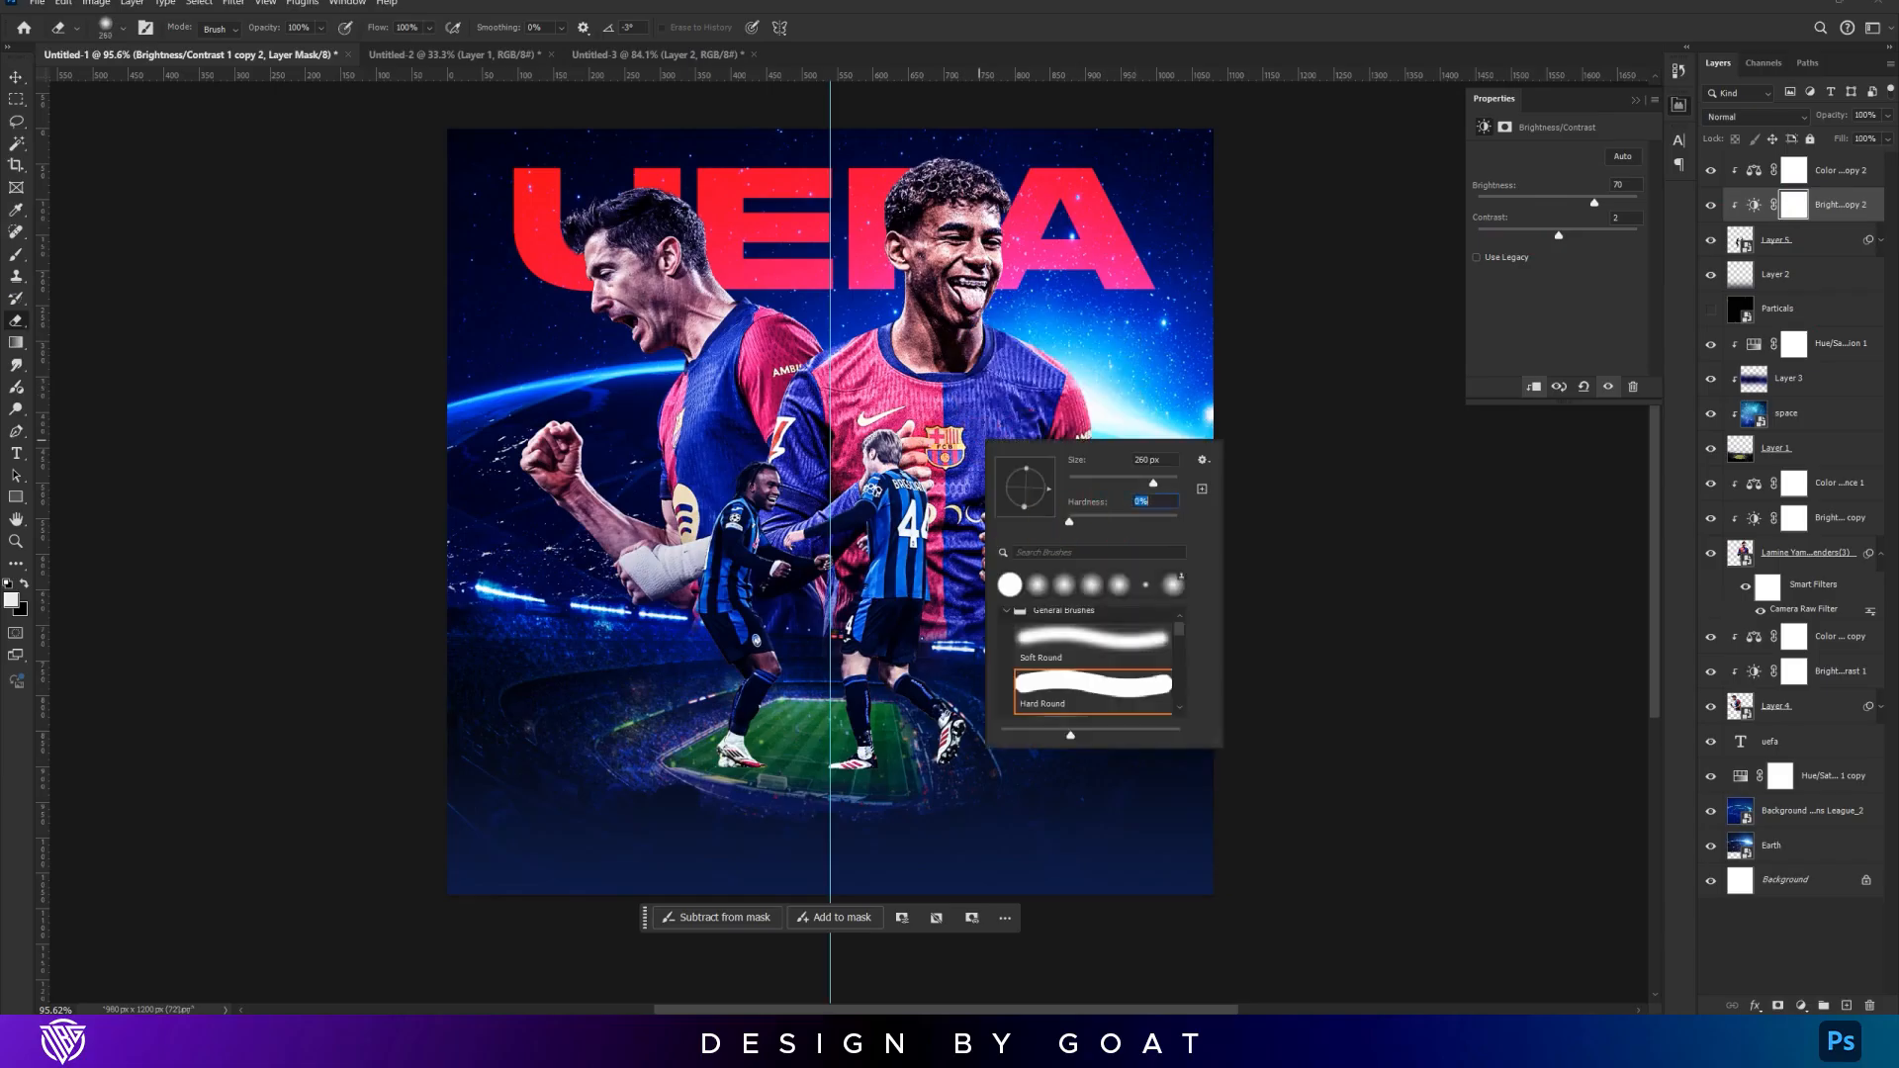
left_click(925, 441)
mouse_move(986, 450)
left_mouse_down()
mouse_move(1021, 592)
mouse_move(1009, 698)
mouse_move(874, 785)
mouse_move(711, 811)
left_mouse_up()
key("v")
Set the brightness of the tongue-out Barcelona player's Brightness/Contrast adjustment to 2
left_click(961, 287, "ctrl")
left_click(1855, 487)
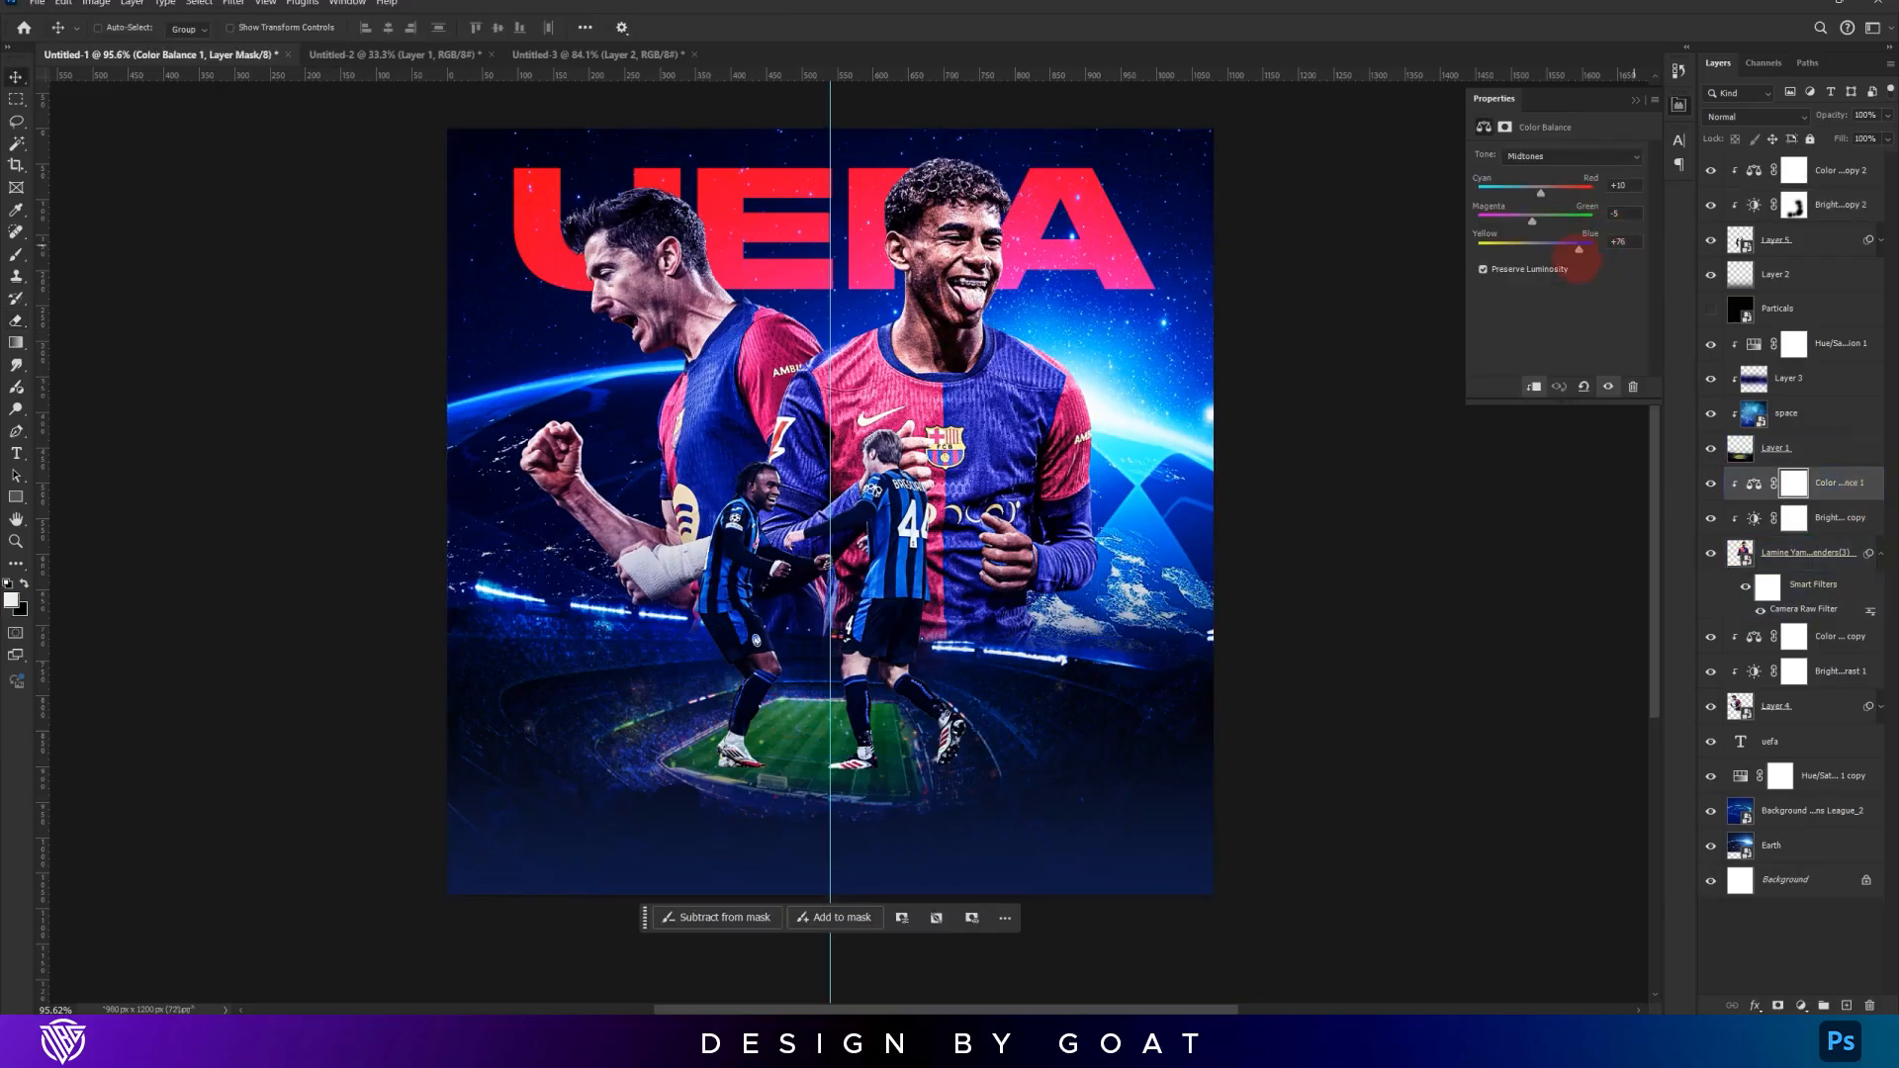
left_click(1755, 517)
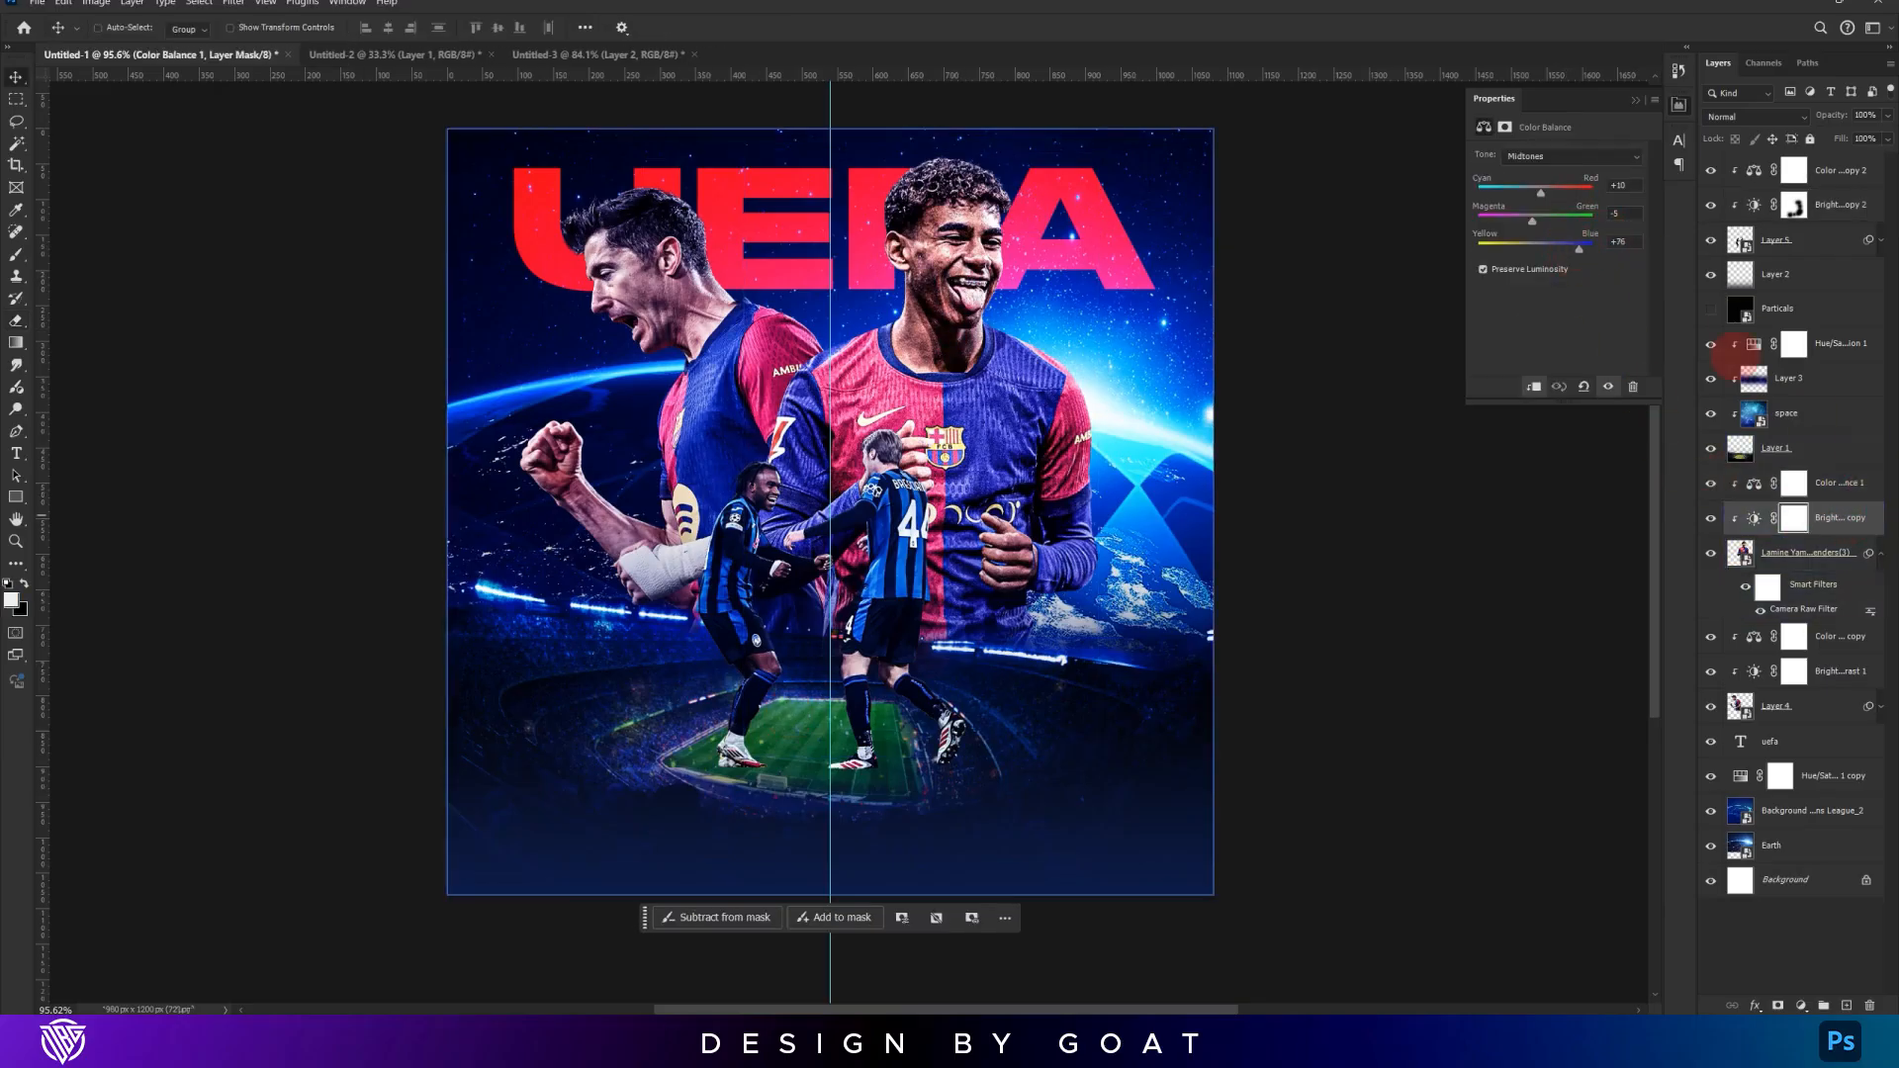
left_click_drag(1573, 203, 1561, 203)
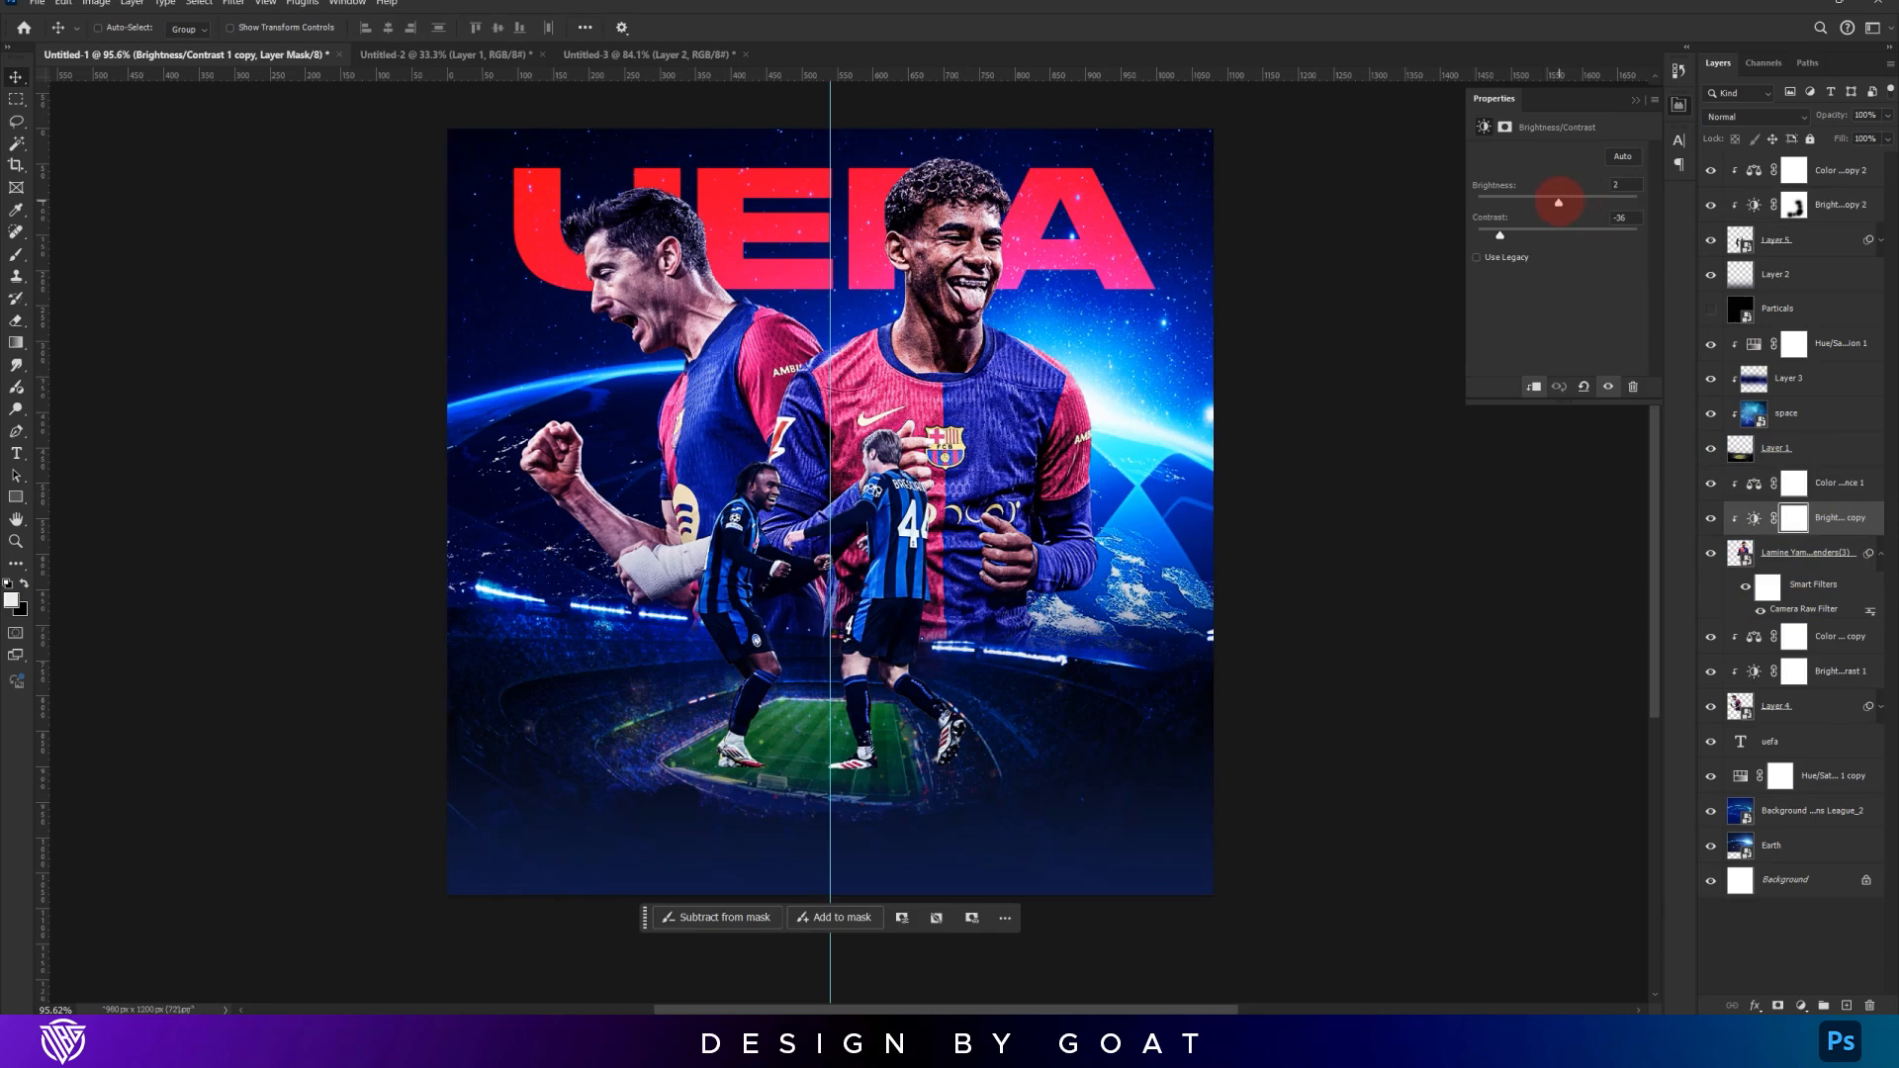
Duplicate the tongue-out Barcelona player together with its clipped adjustments and merge the copies into one layer
left_click(1795, 552, "shift")
key("ctrl+j")
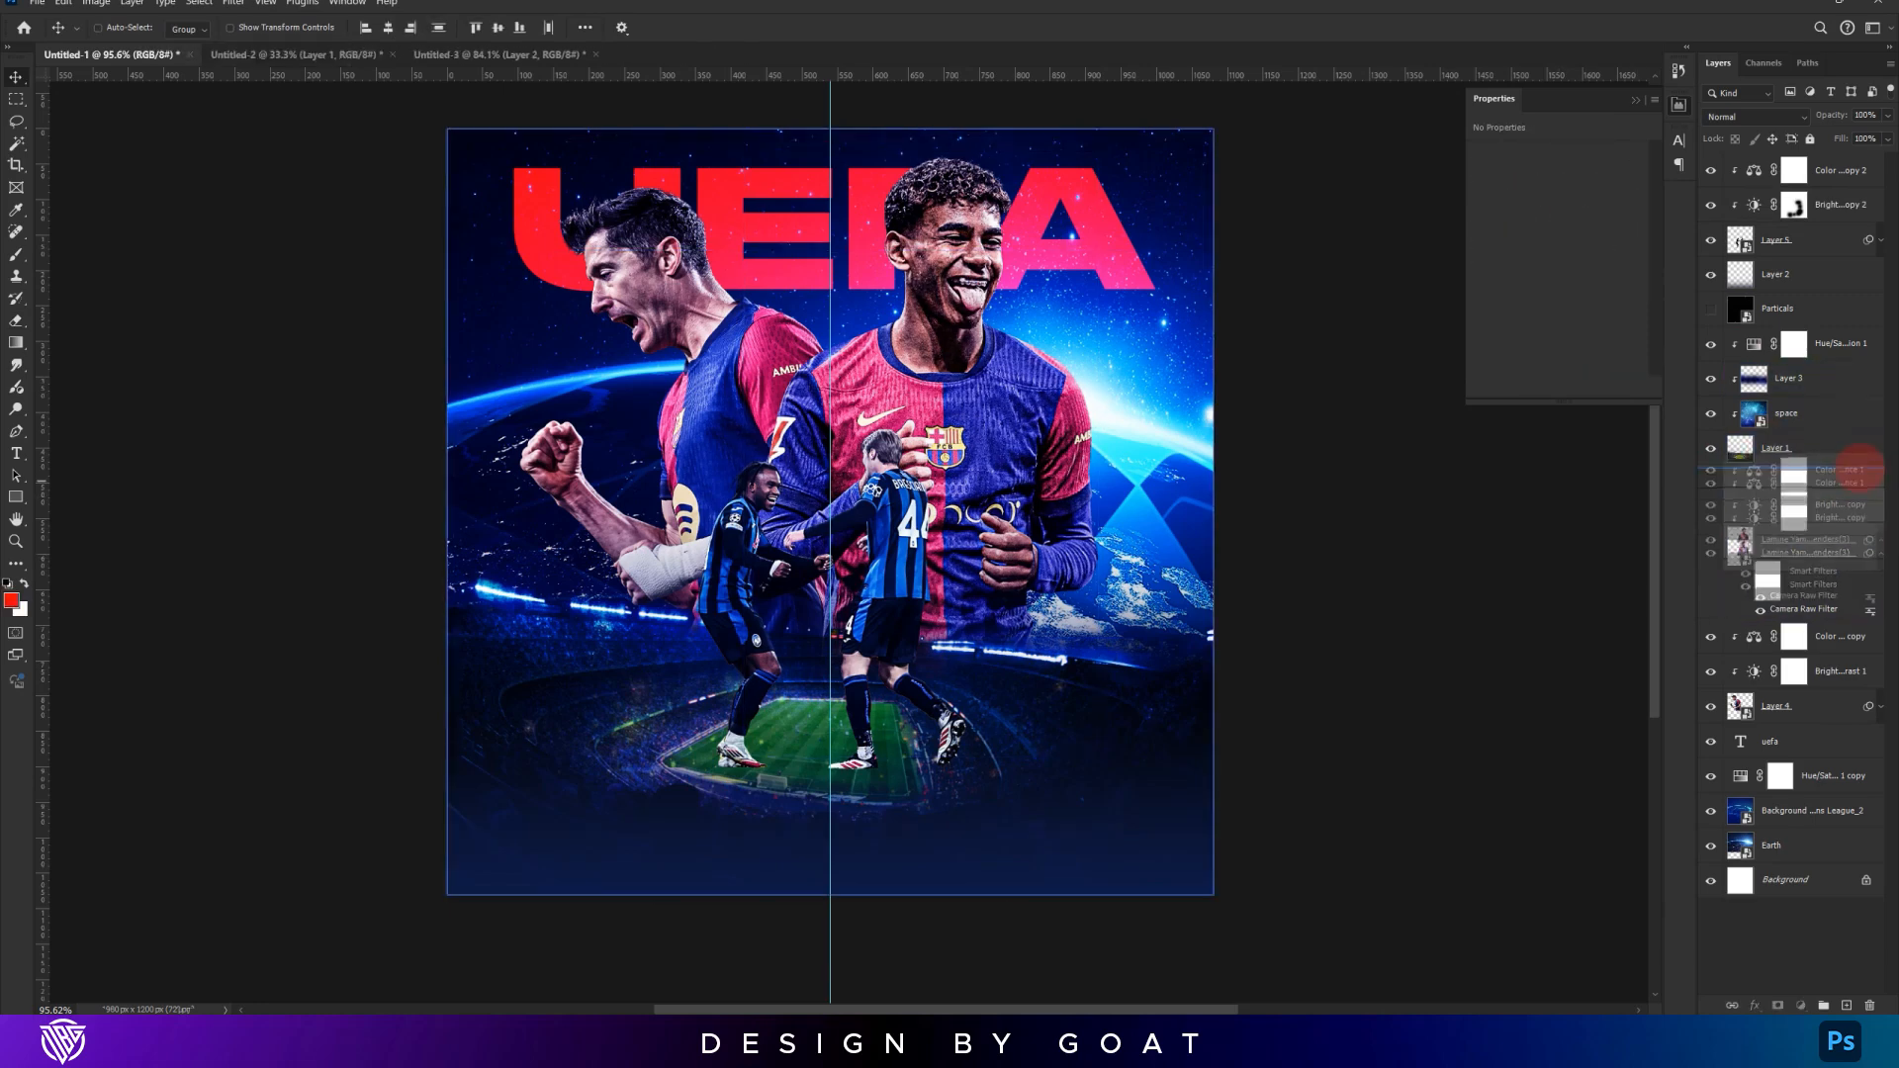
key("ctrl+e")
Add a Color Dodge Inner Glow in light blue #00bfff to the merged player copy and adjust its size
double_click(1861, 485)
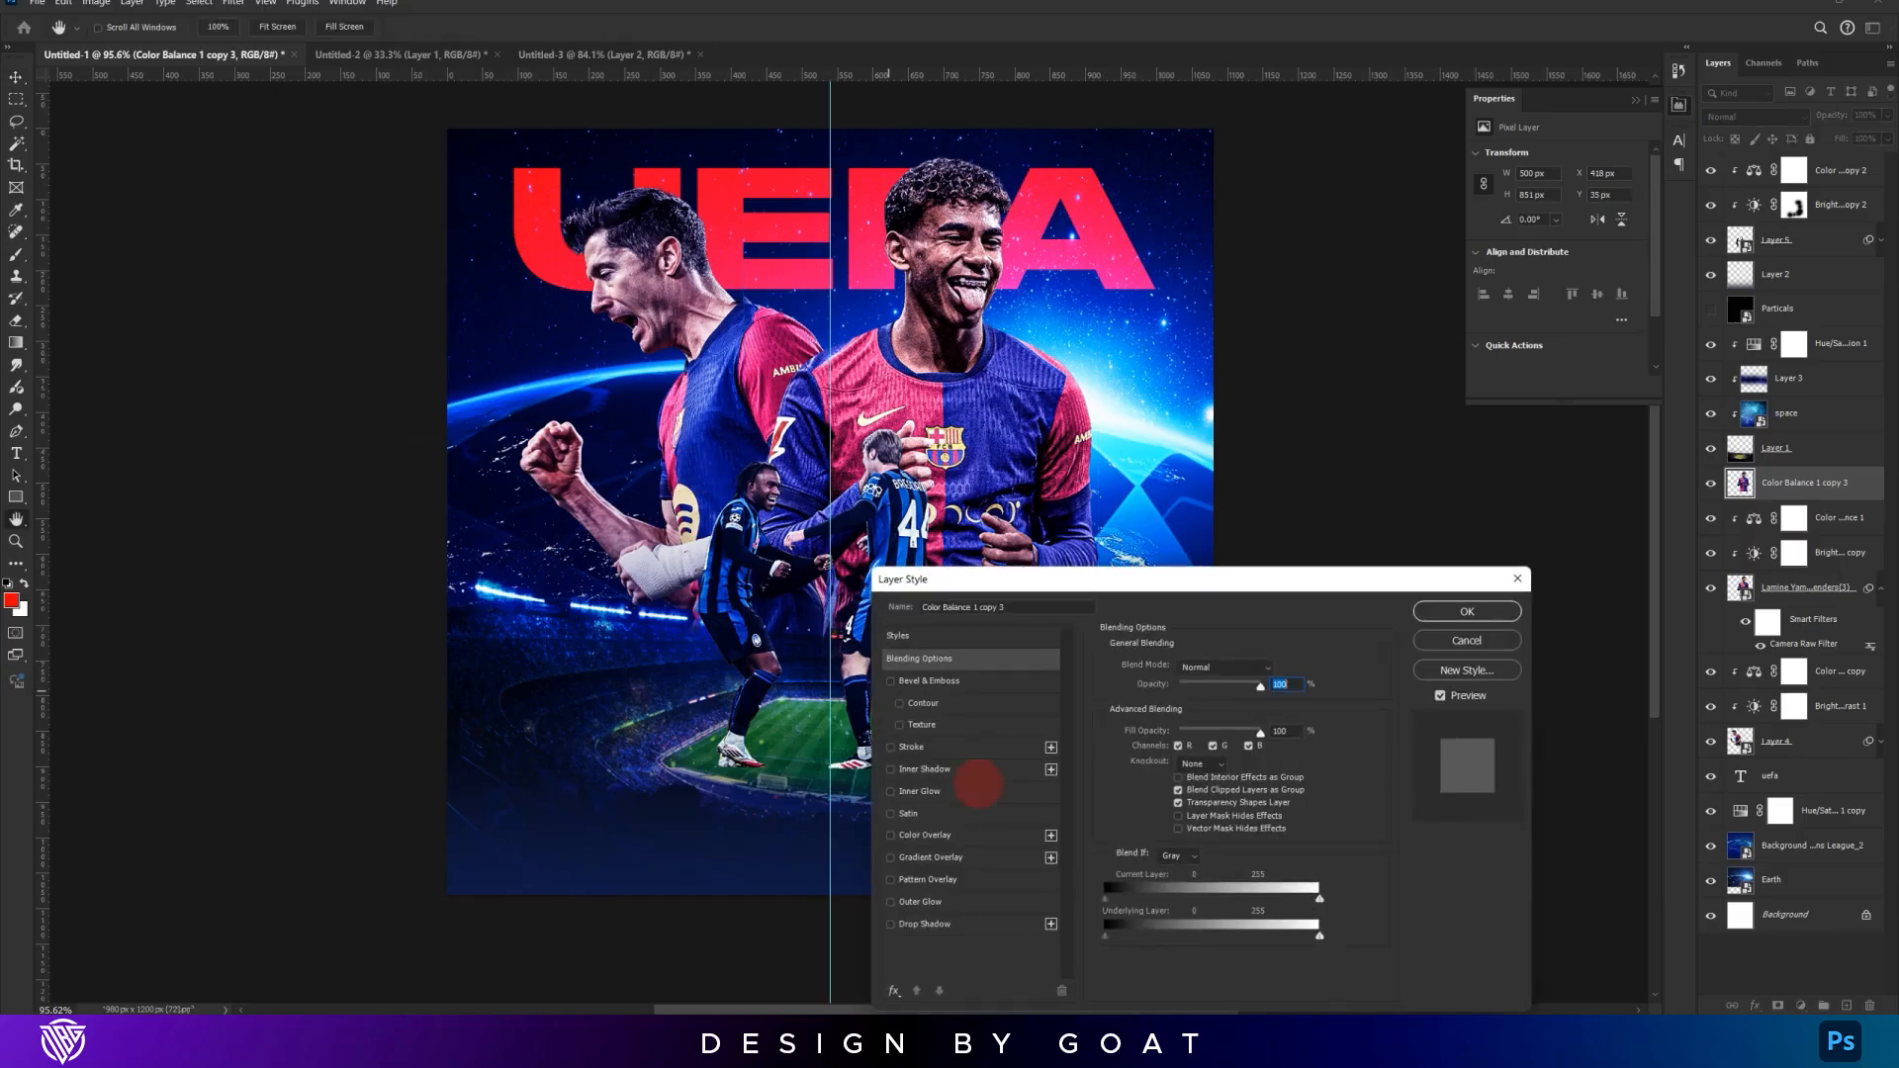
left_click(979, 794)
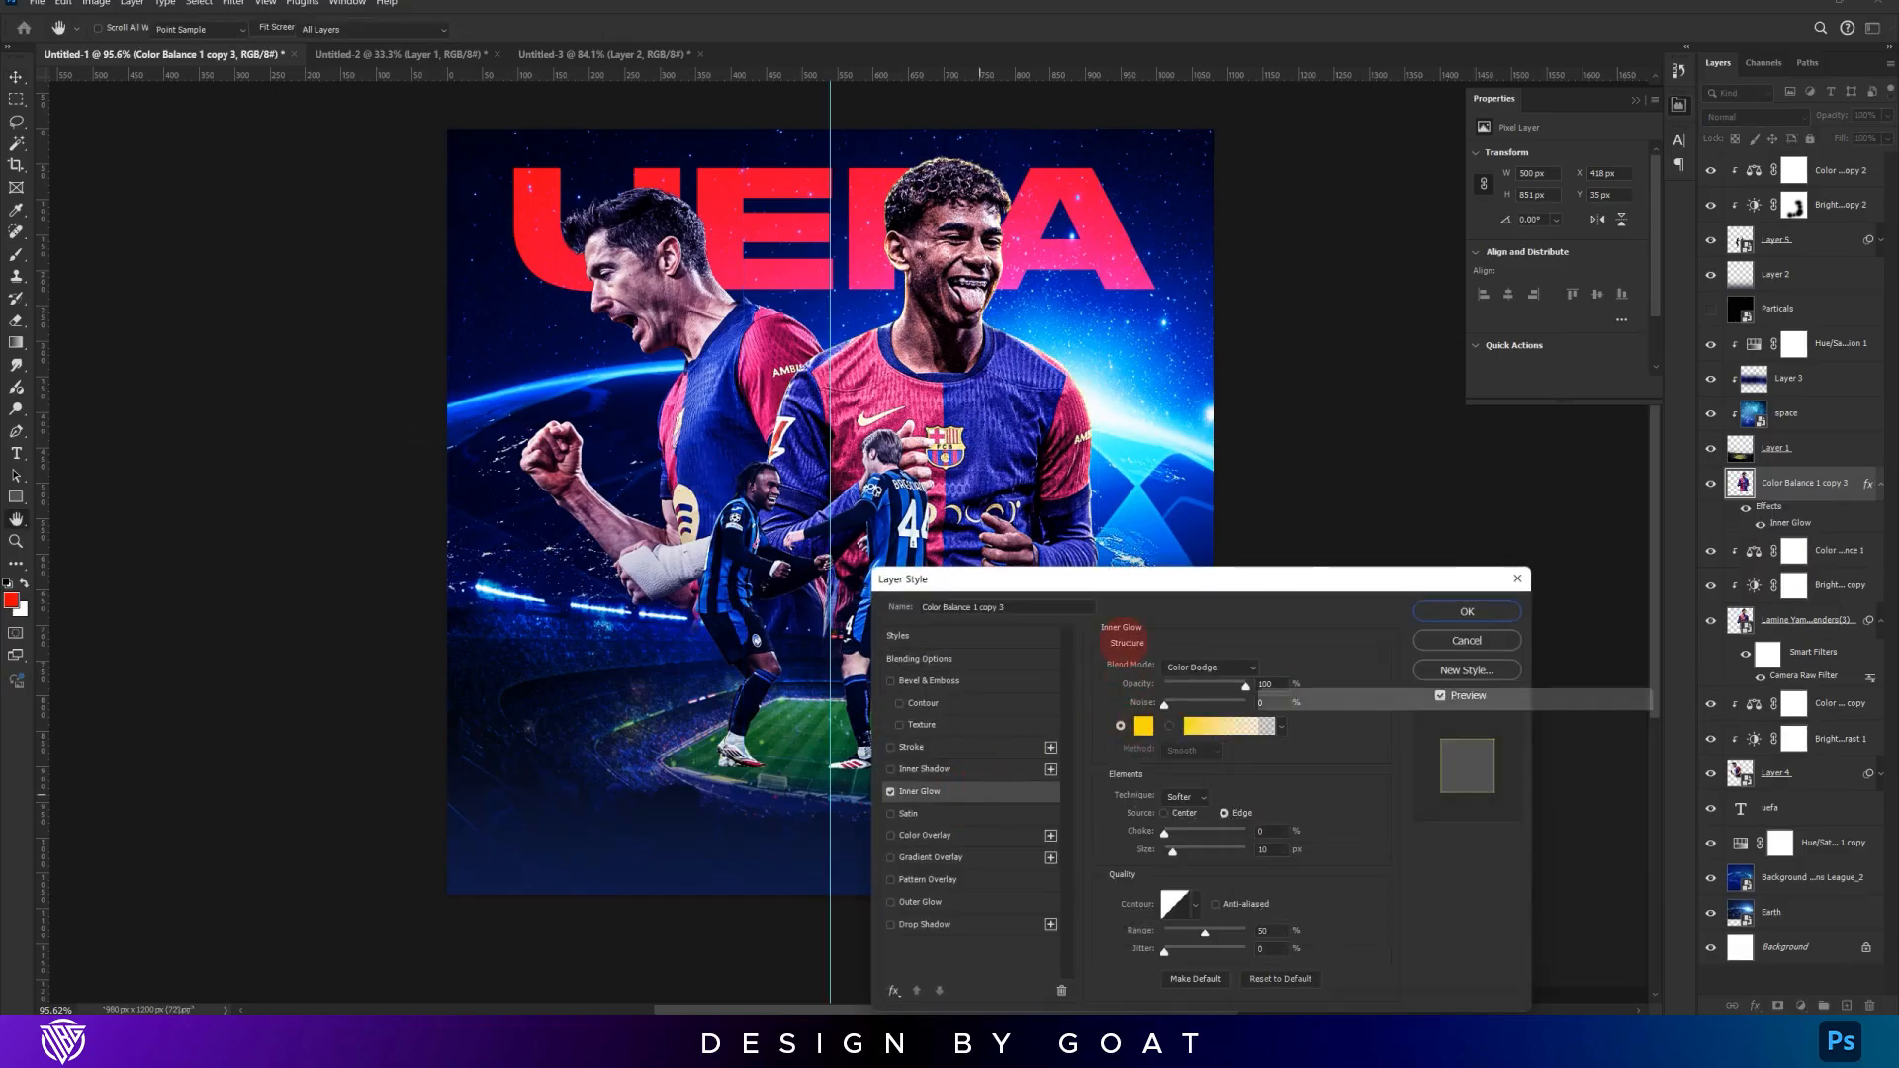
left_click(1143, 725)
left_click(1115, 367)
mouse_move(1293, 744)
left_mouse_down()
mouse_move(1340, 751)
mouse_move(1521, 667)
left_mouse_up()
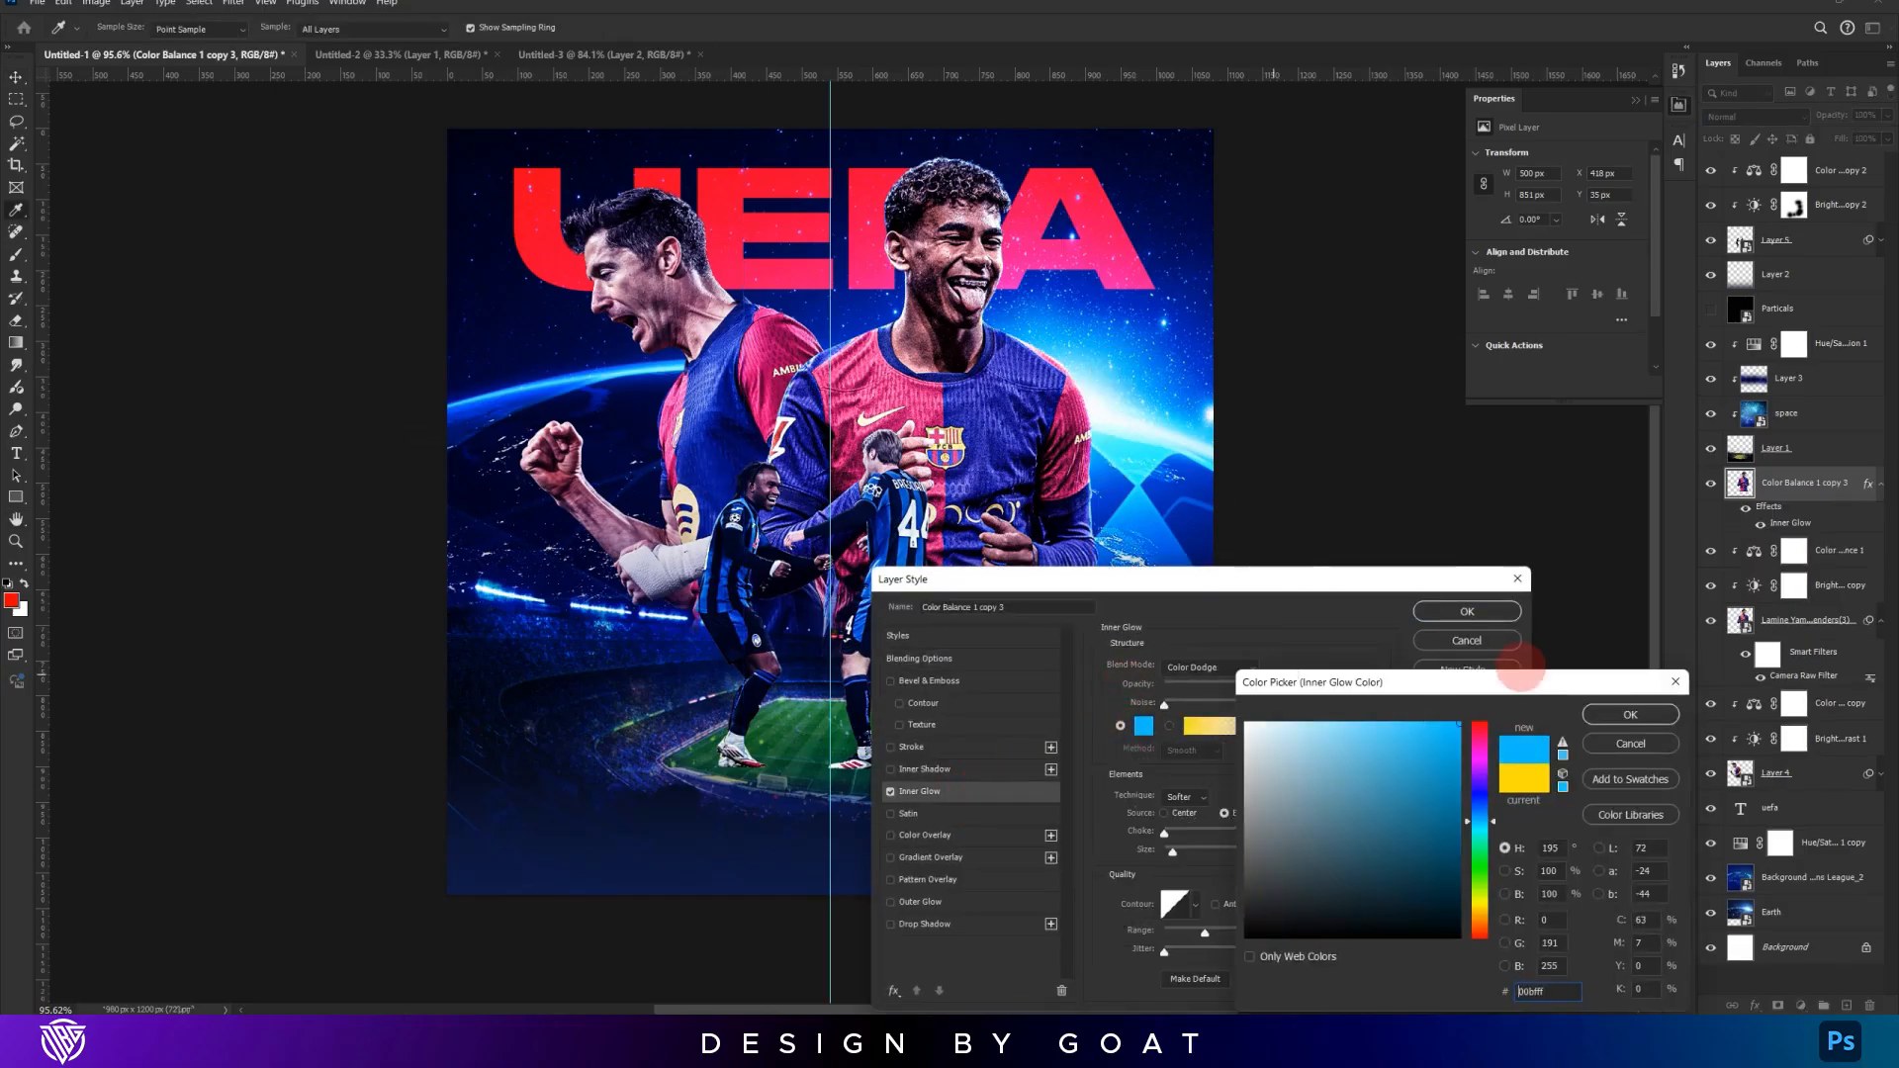
key("Return")
type("15")
key("BackSpace")
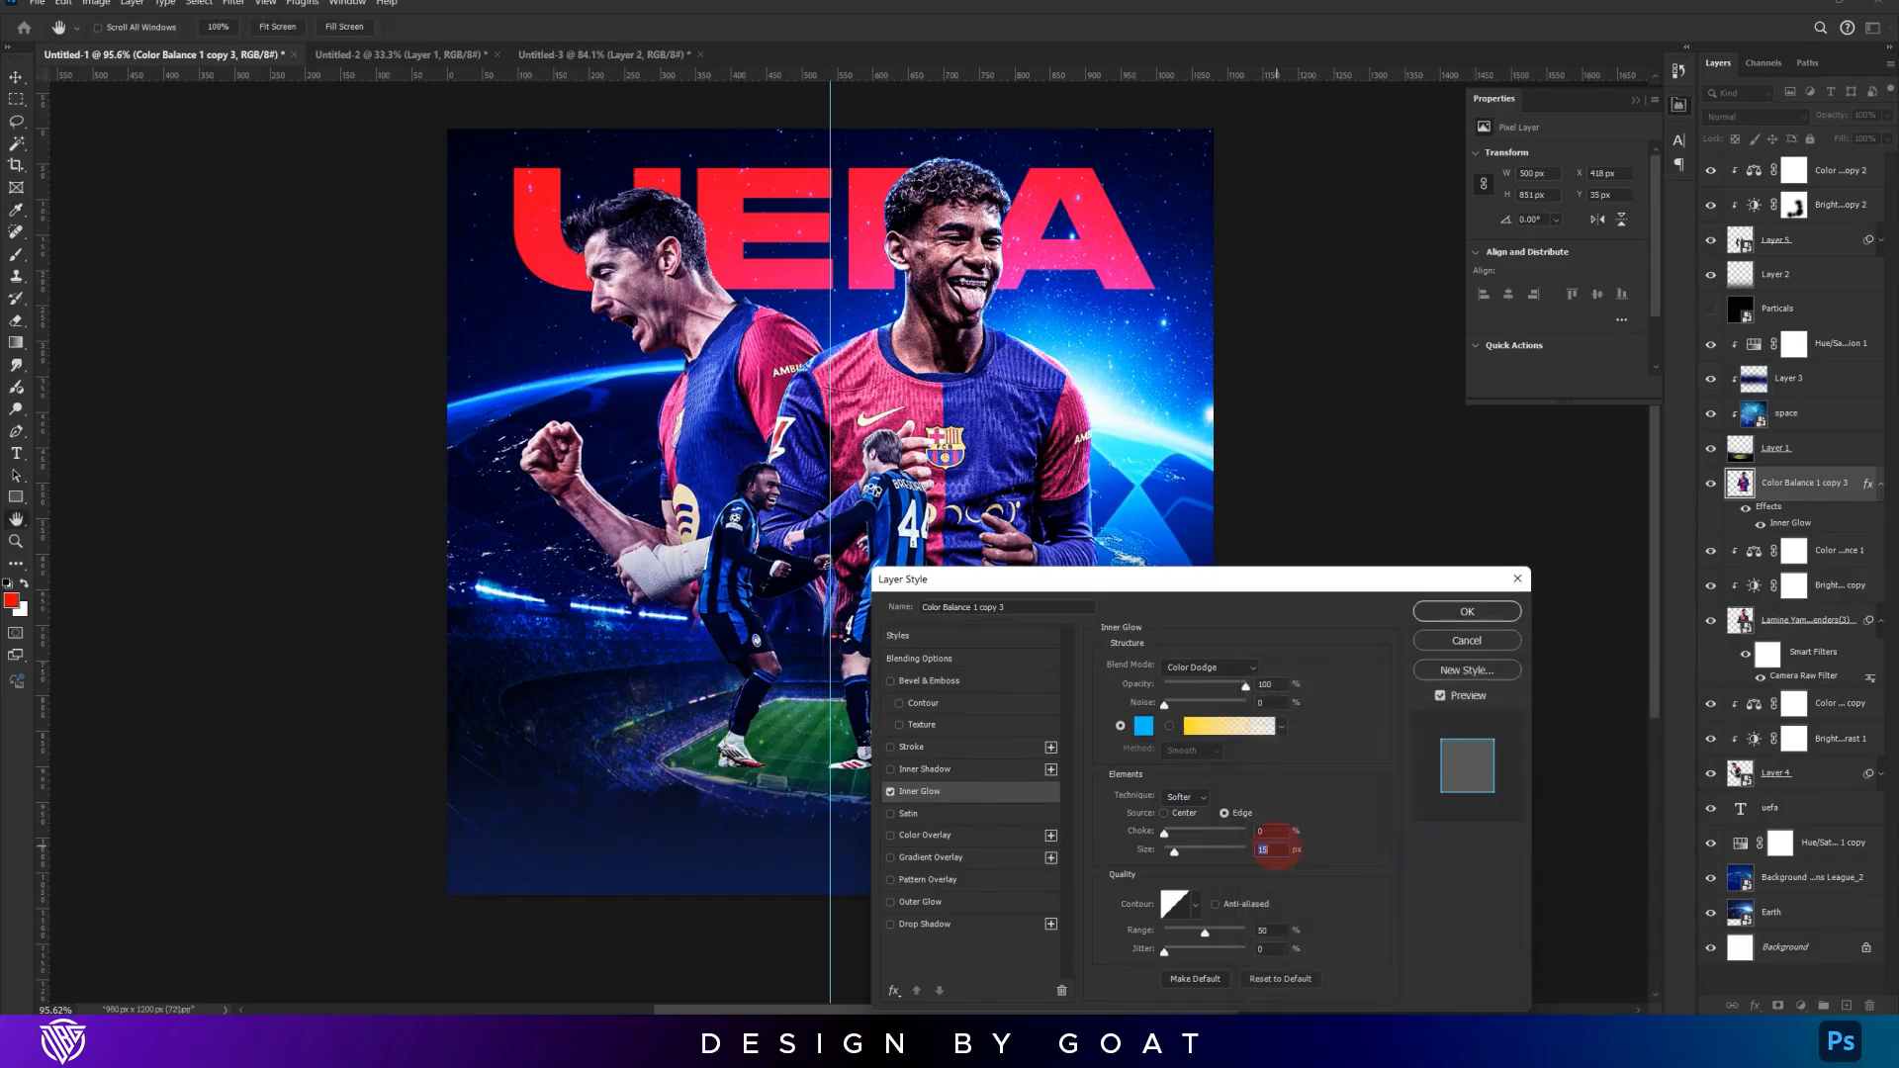
type("3")
key("Return")
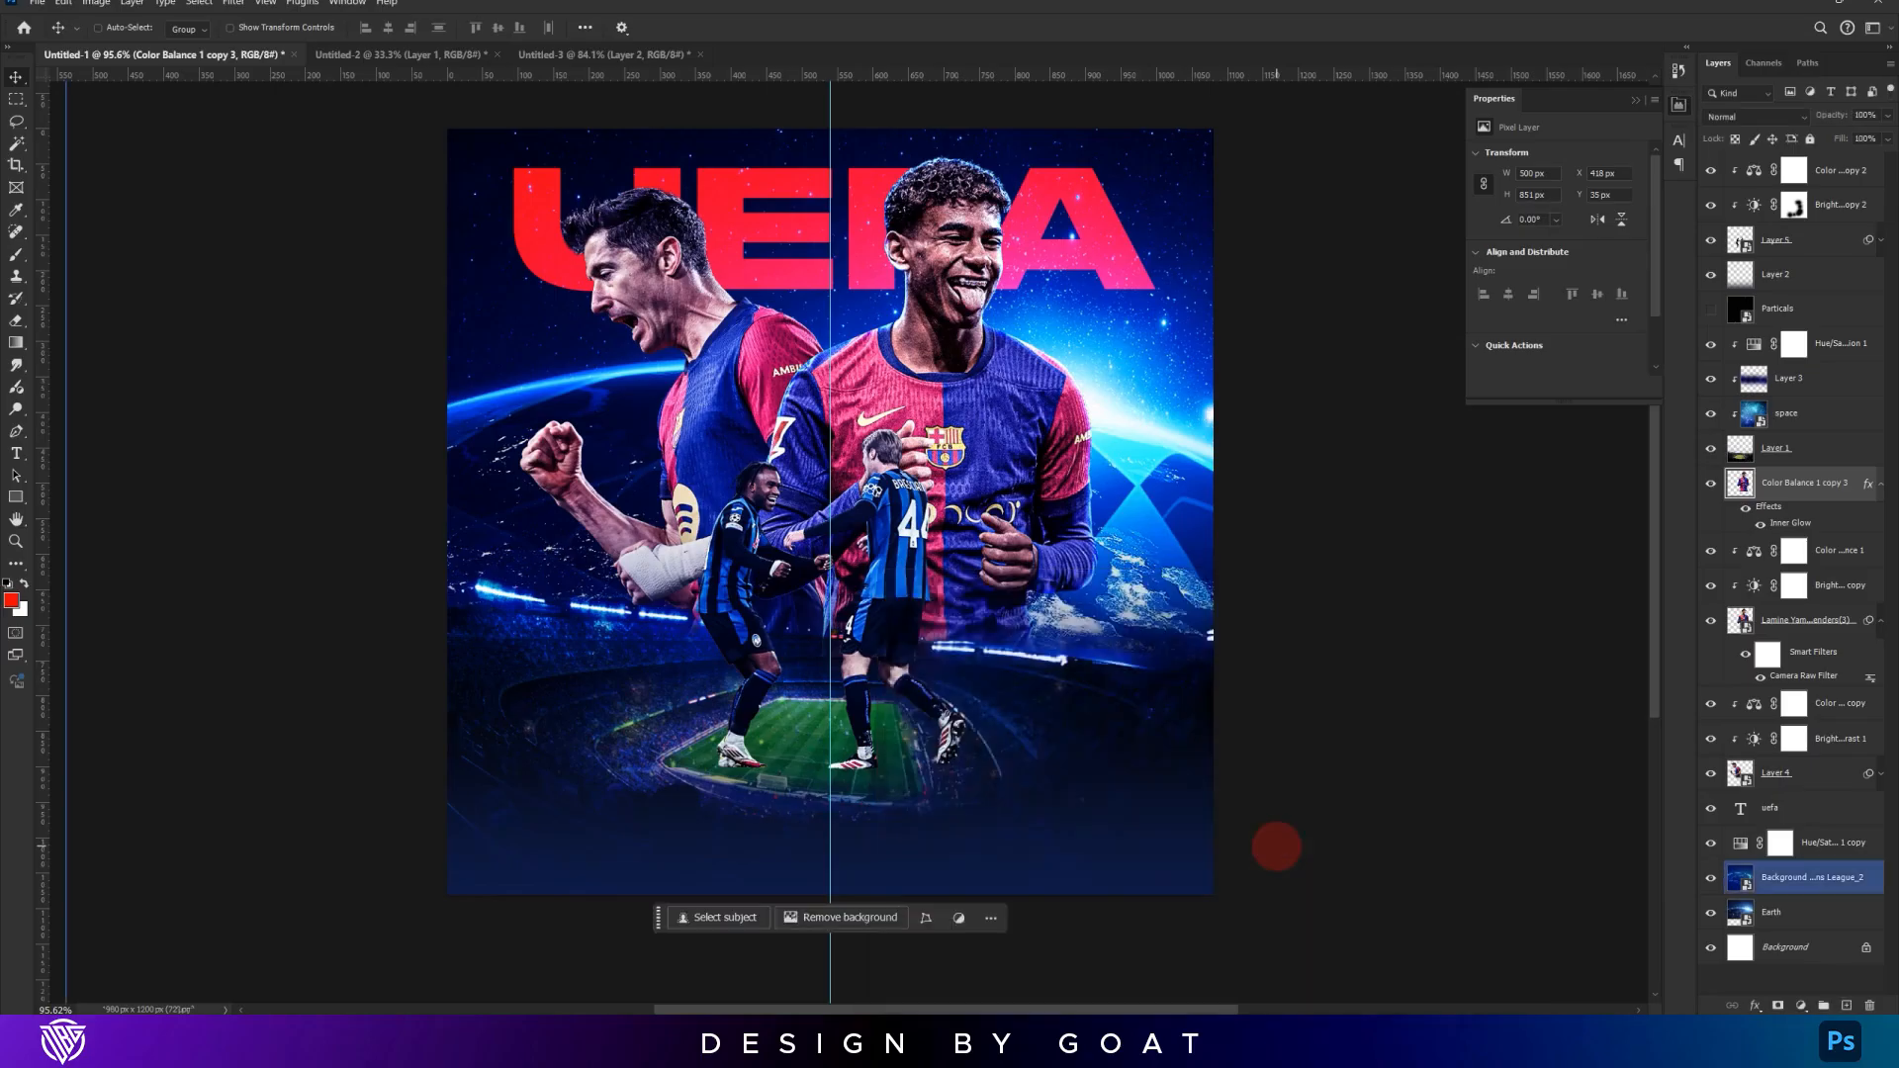
Rasterize the merged player copy's layer style and clip the copy to the original player layer
right_click(1801, 482)
left_click(1688, 717)
left_click(1795, 499, "alt")
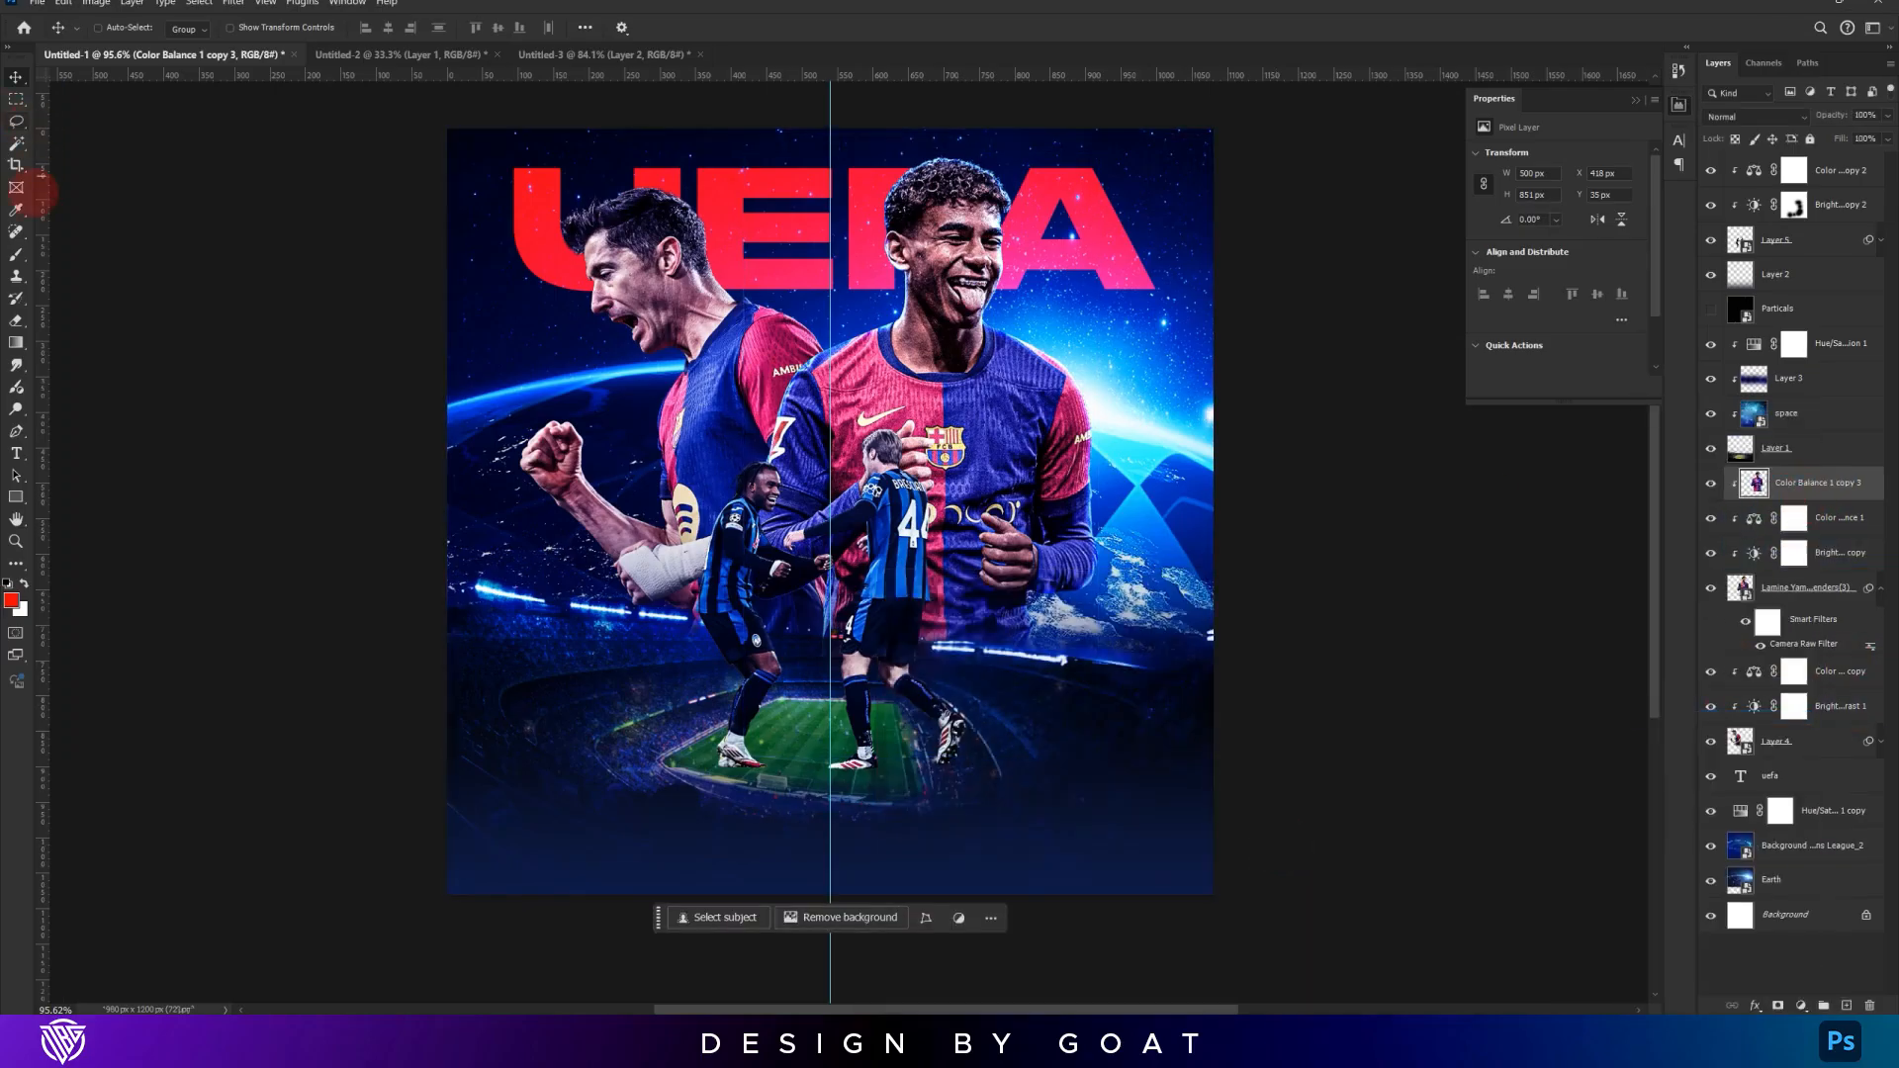
Erase unwanted parts of the player copy's rim glow along the body, shoulder and head with a soft eraser
left_click(16, 321)
right_click(1107, 489)
left_click_drag(1080, 445, 1155, 458)
mouse_move(985, 661)
left_mouse_down()
mouse_move(946, 641)
mouse_move(1026, 630)
mouse_move(982, 649)
mouse_move(710, 556)
mouse_move(741, 395)
mouse_move(703, 510)
mouse_move(719, 610)
left_mouse_up()
left_click_drag(901, 440, 811, 425)
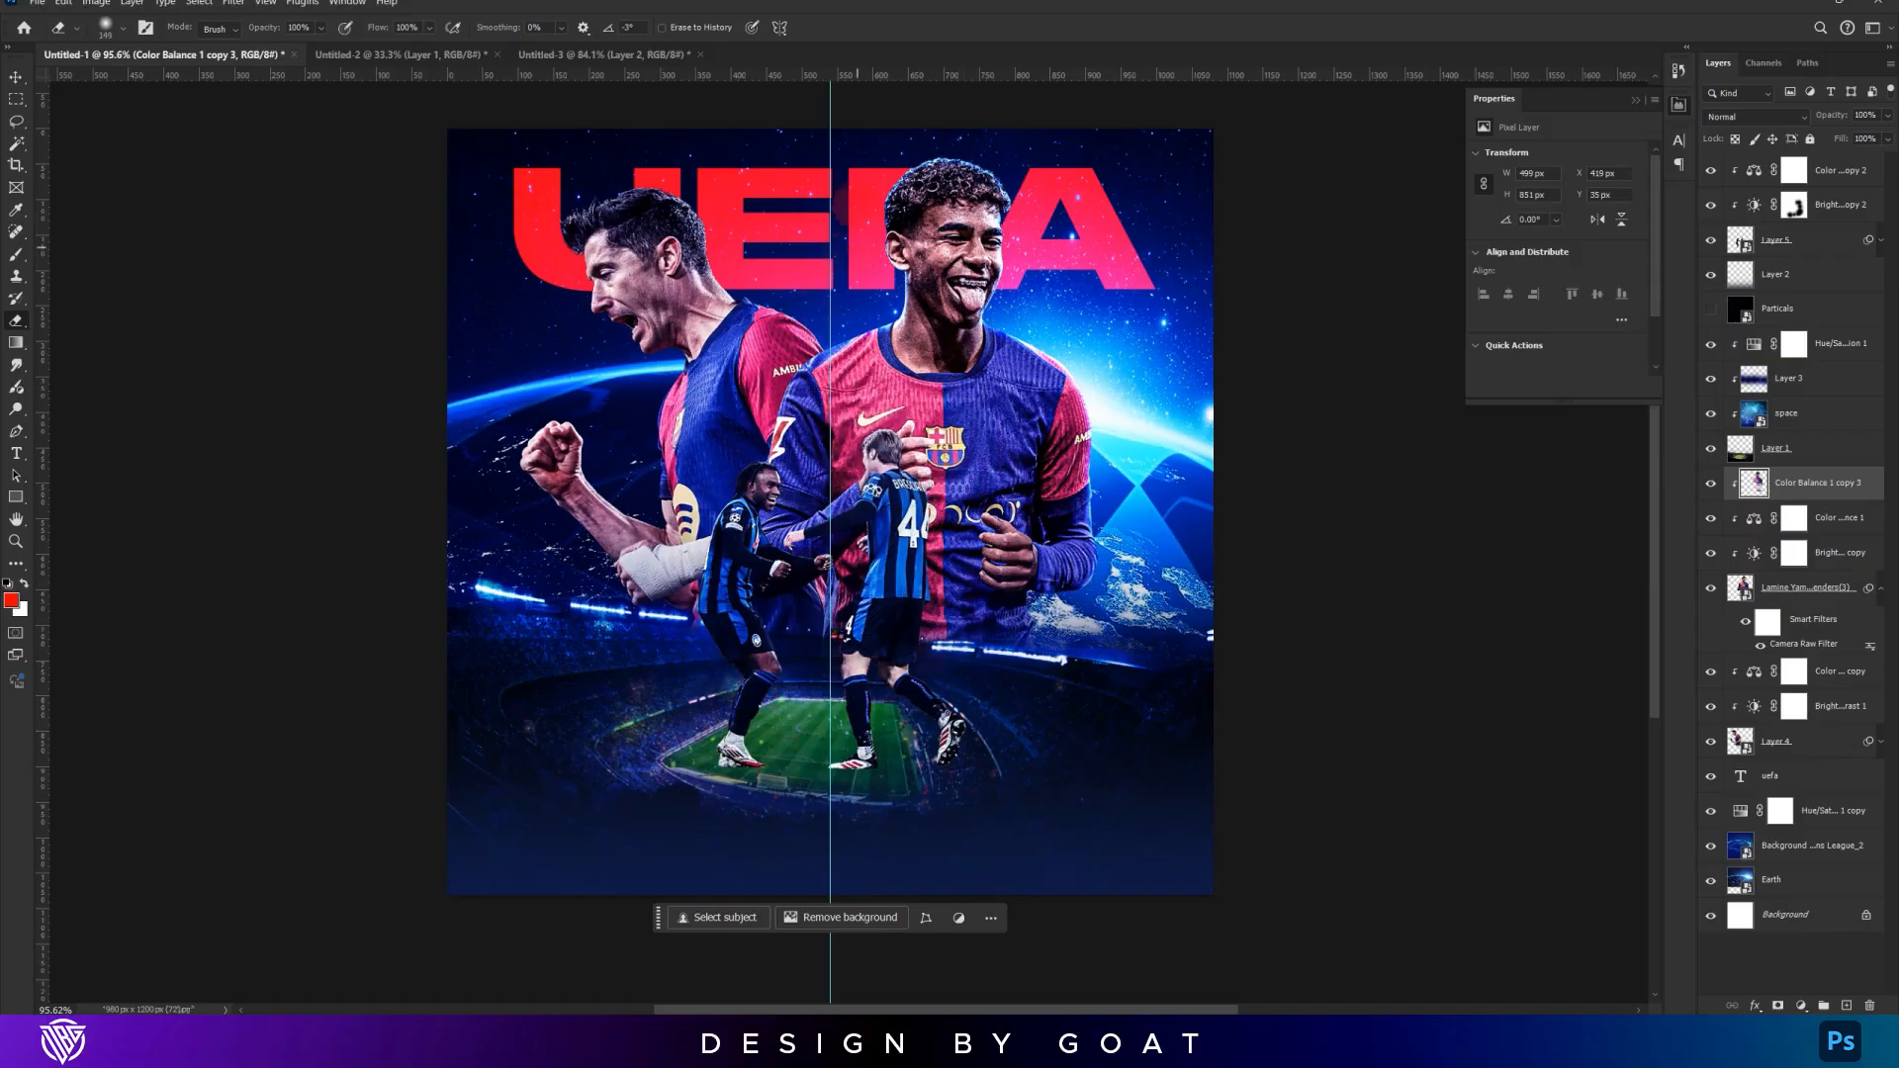
left_click_drag(880, 160, 911, 150)
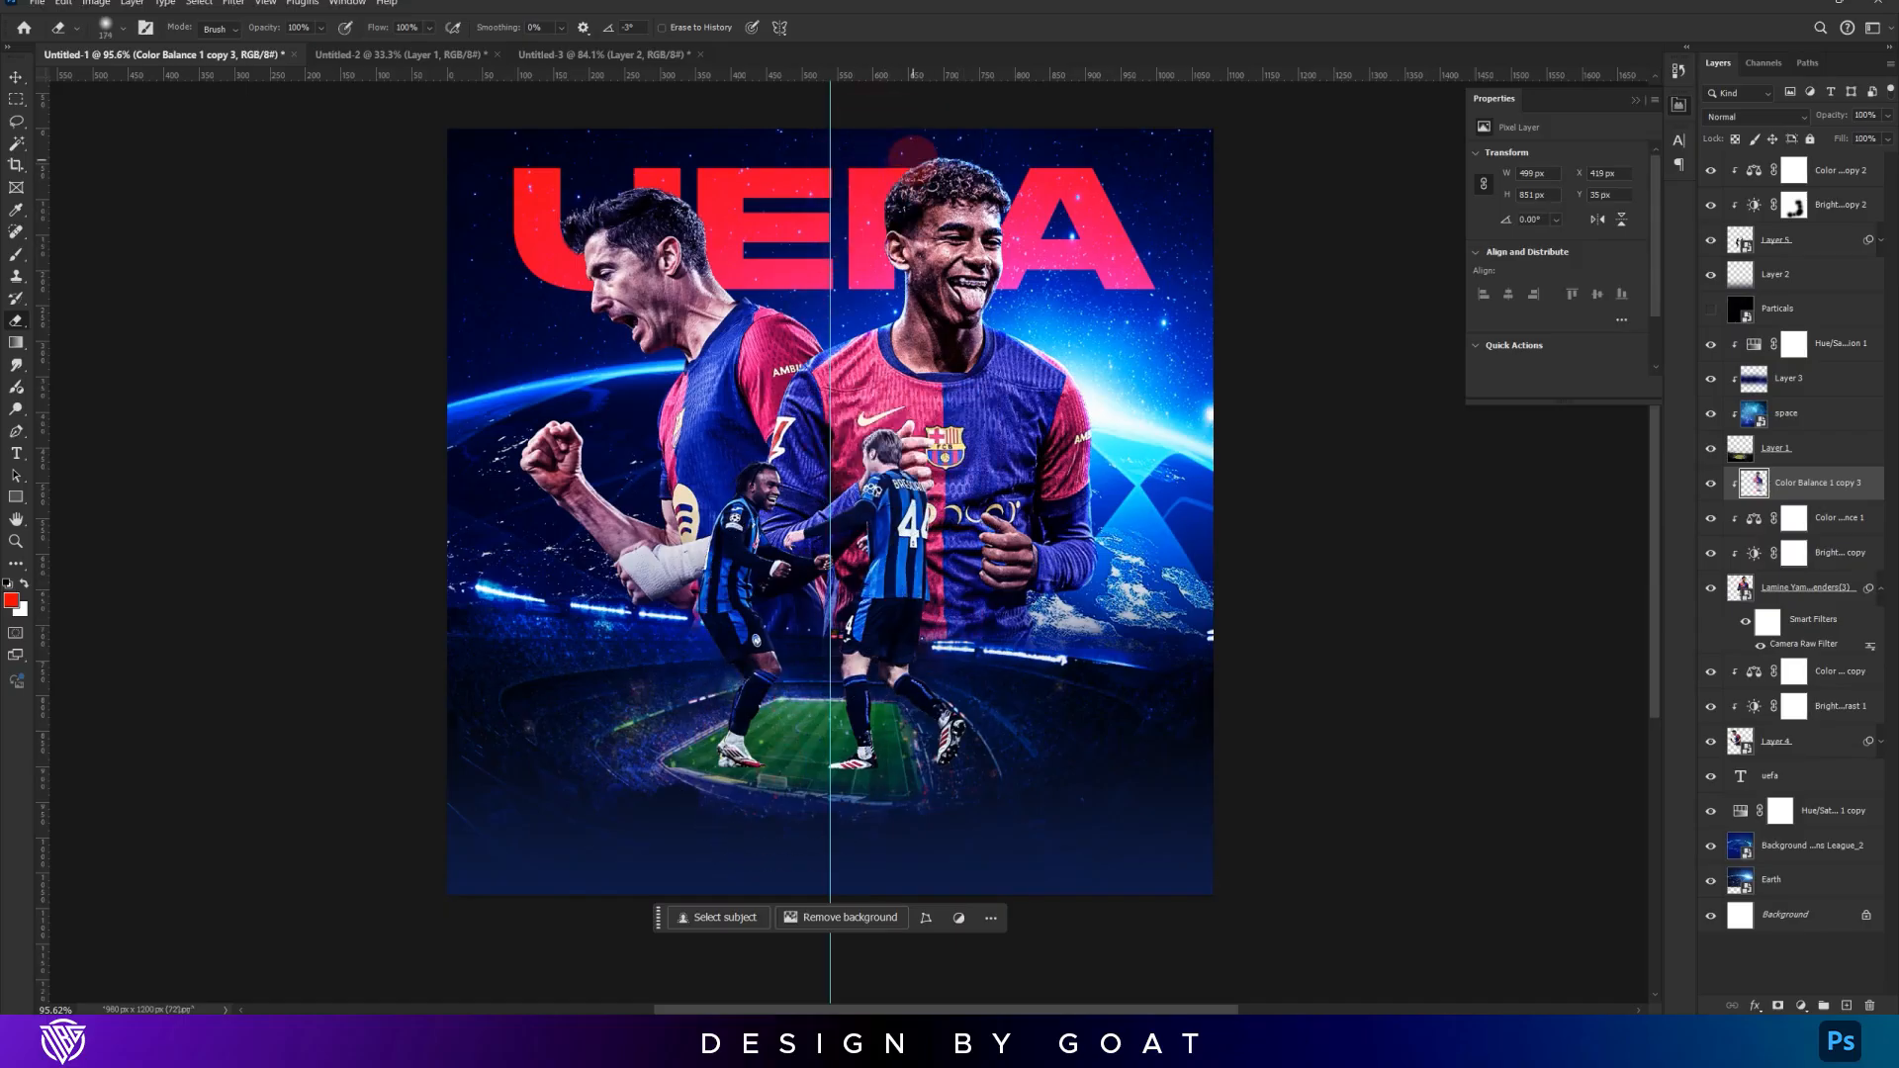
left_click_drag(978, 213, 969, 215)
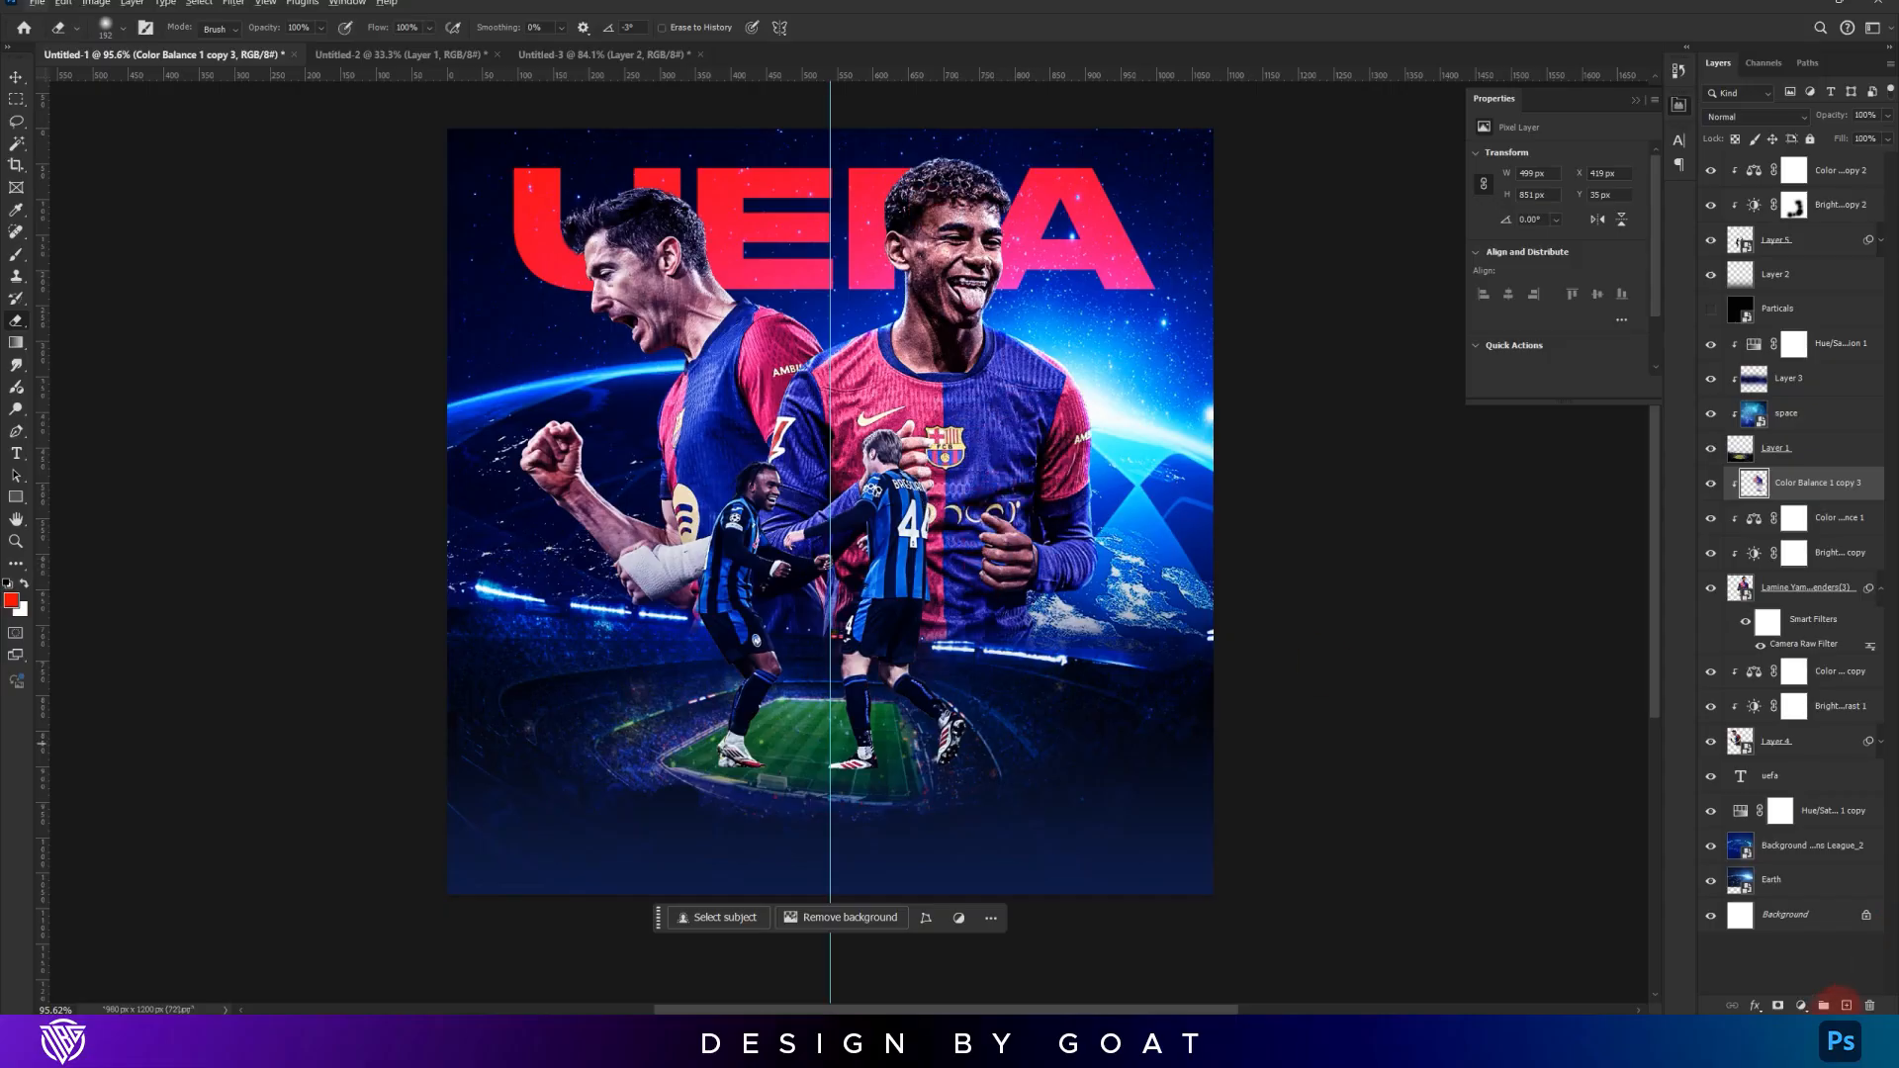
Add a new clipped layer above the glow copy and set its blend mode to Overlay
left_click(1845, 1005)
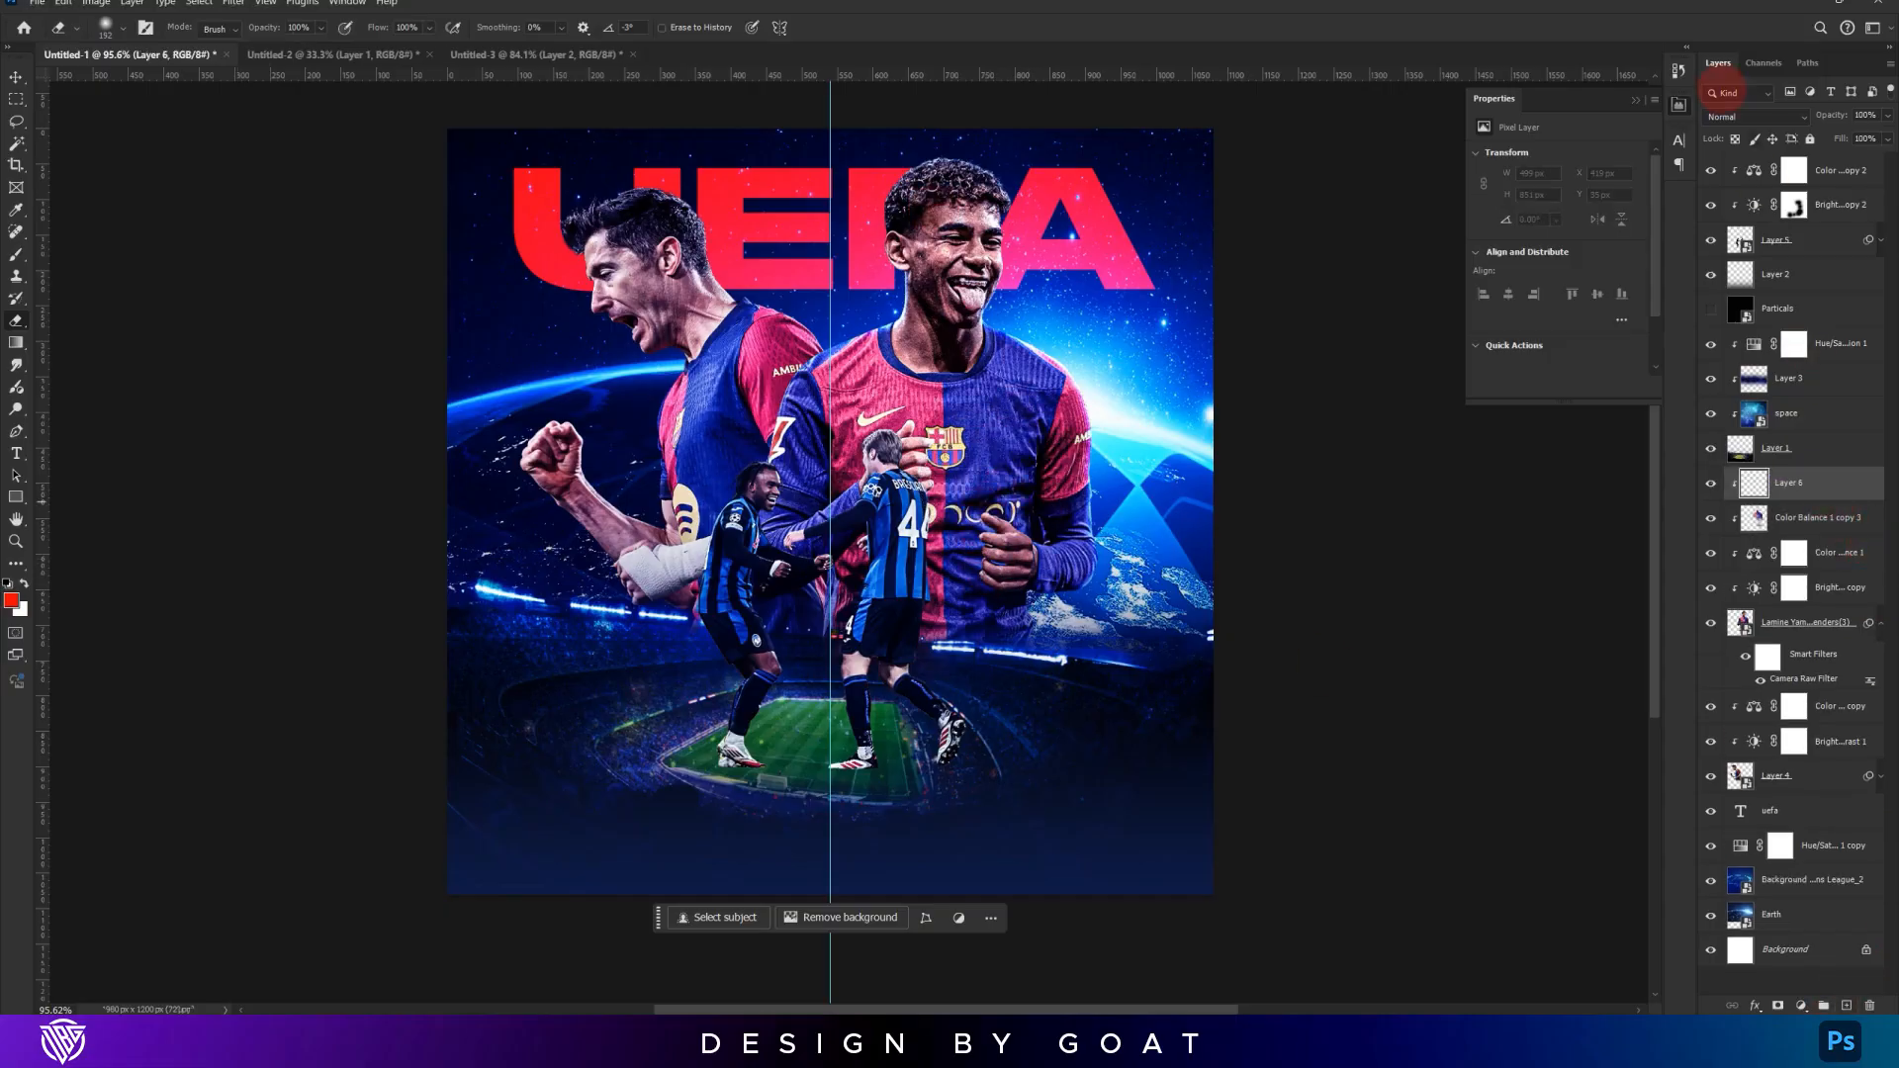
left_click(1737, 115)
left_click(1726, 370)
Brush blue tones sampled from the background over the front Barcelona player's jersey, shoulder and head edges on the Overlay layer
left_click(16, 254)
left_click(1132, 459, "alt")
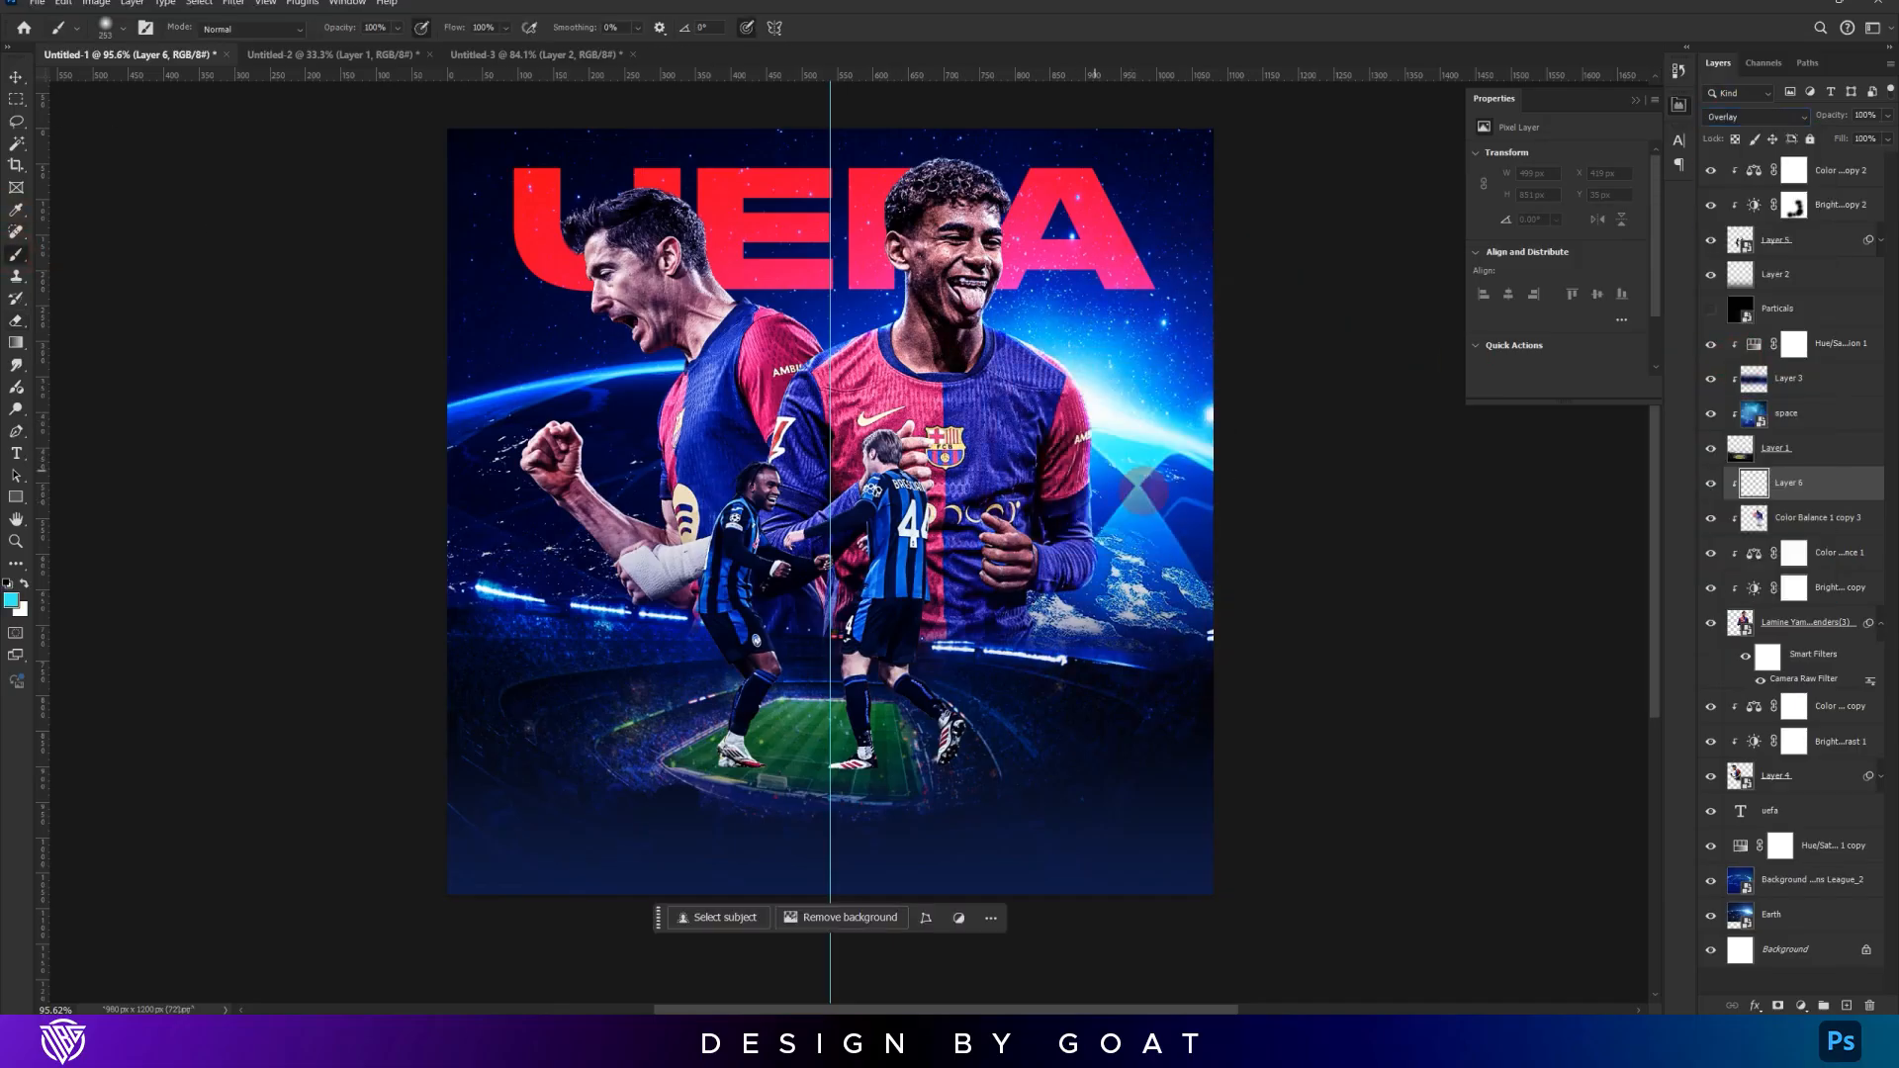
left_click_drag(1147, 482, 1126, 502)
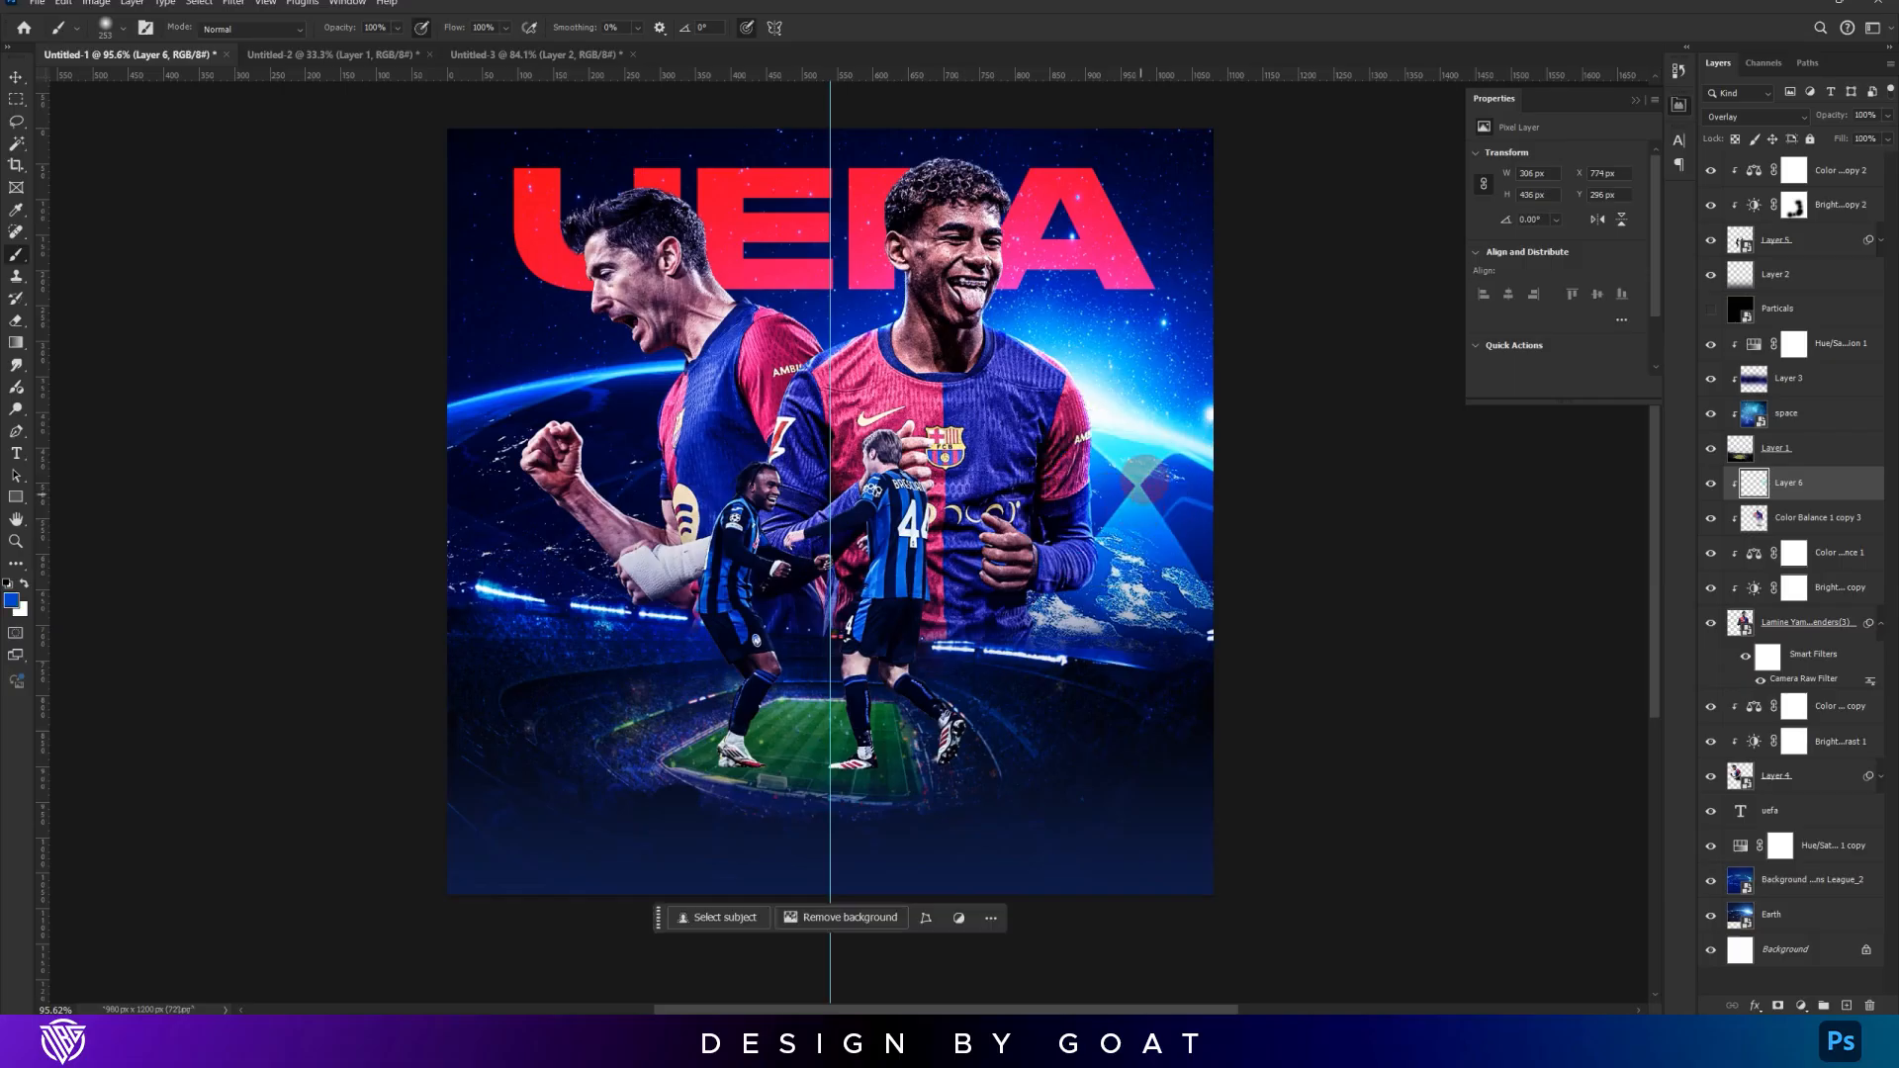
left_click_drag(730, 383, 700, 523)
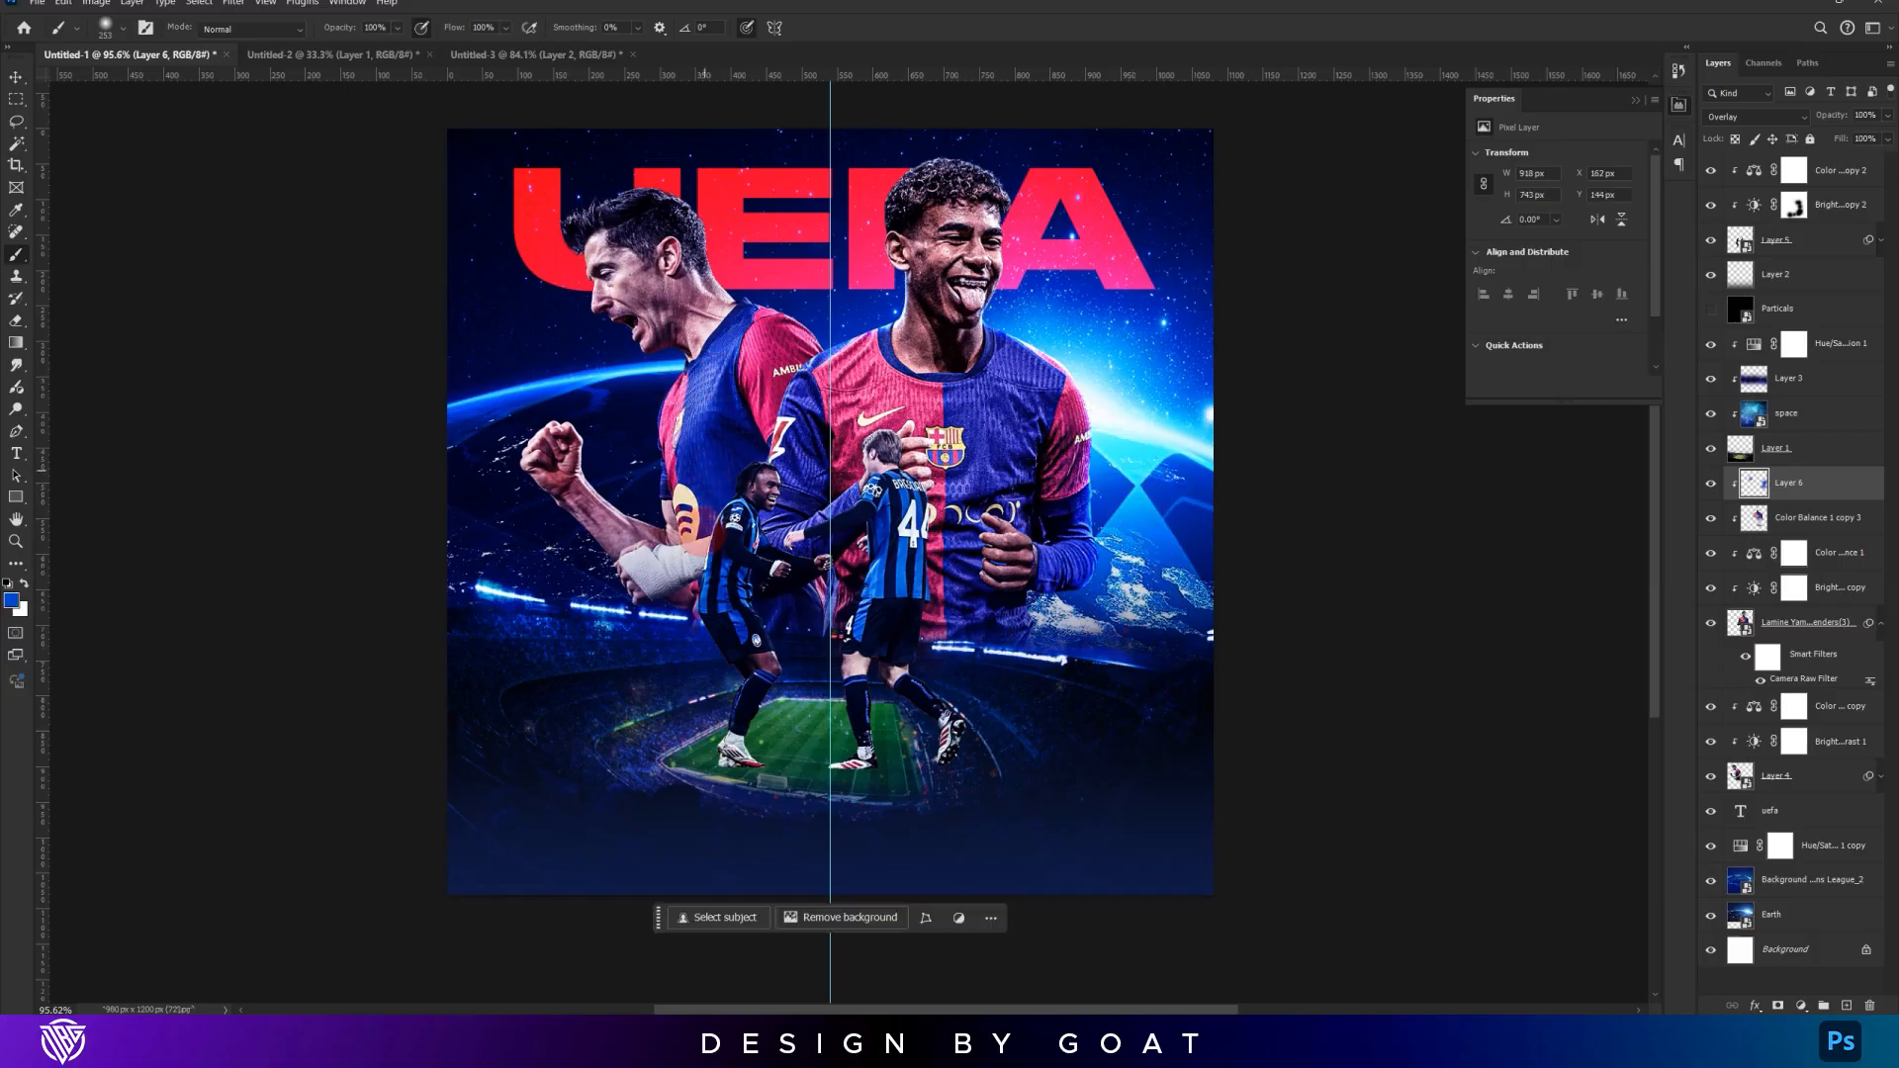
left_click(829, 311)
right_click(868, 299, "alt")
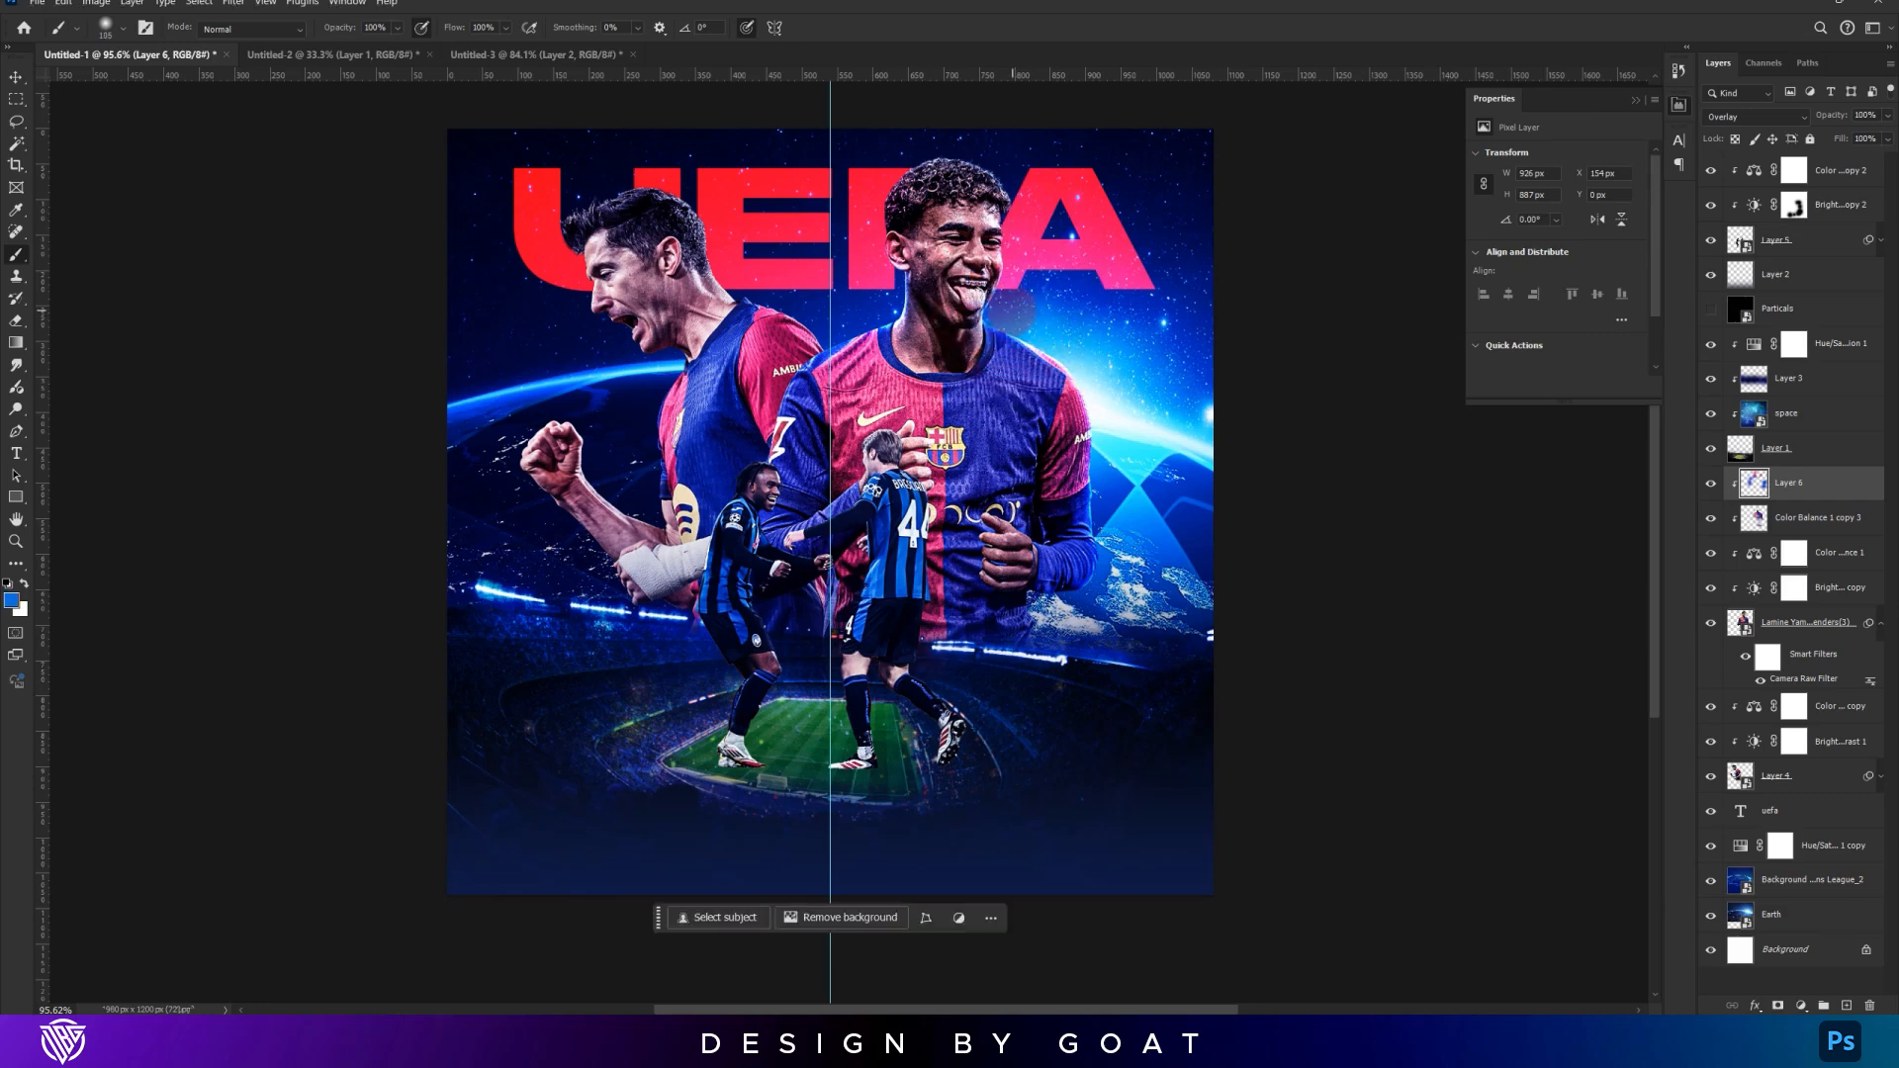
right_click(1000, 202, "alt")
left_click(1011, 175, "alt")
right_click(1021, 165, "alt")
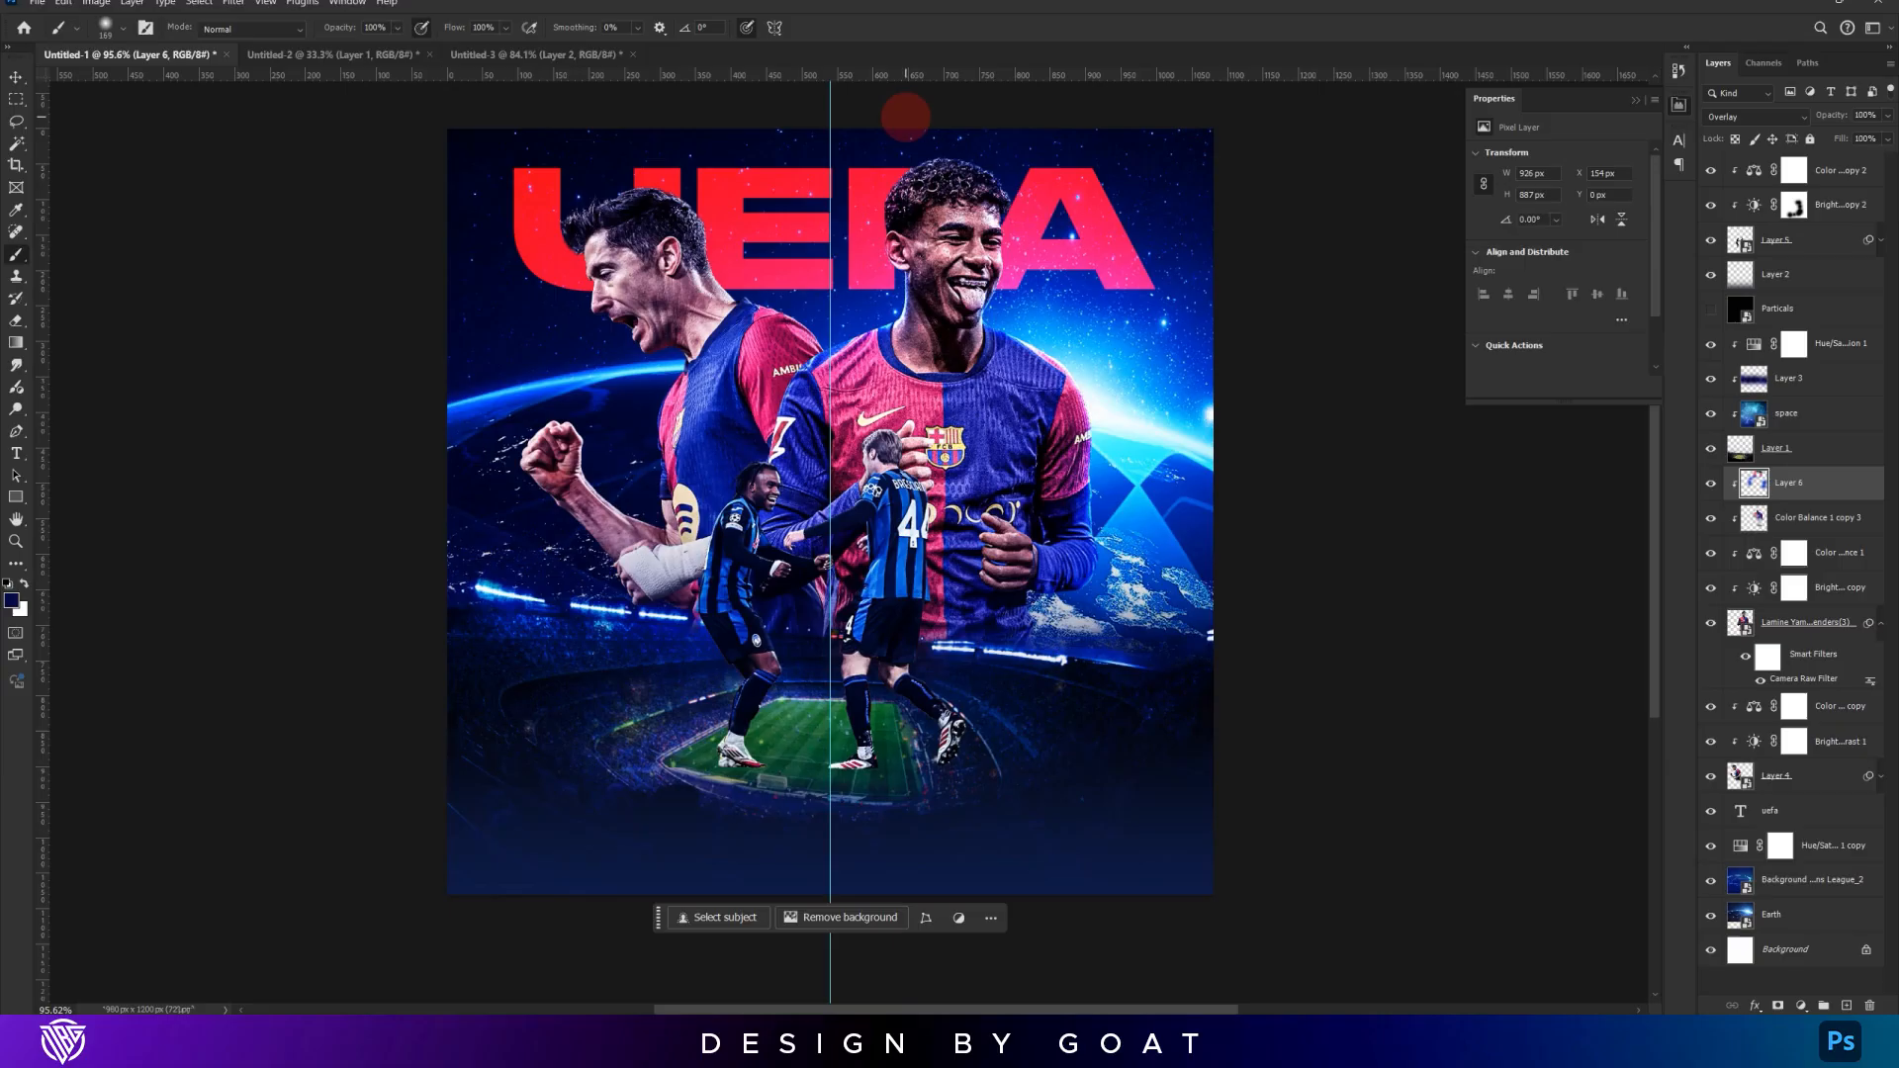
Duplicate the rear Barcelona player's layer together with its Brightness/Contrast and Color Balance adjustments and merge the copies into one layer
key("v")
left_click(1780, 775)
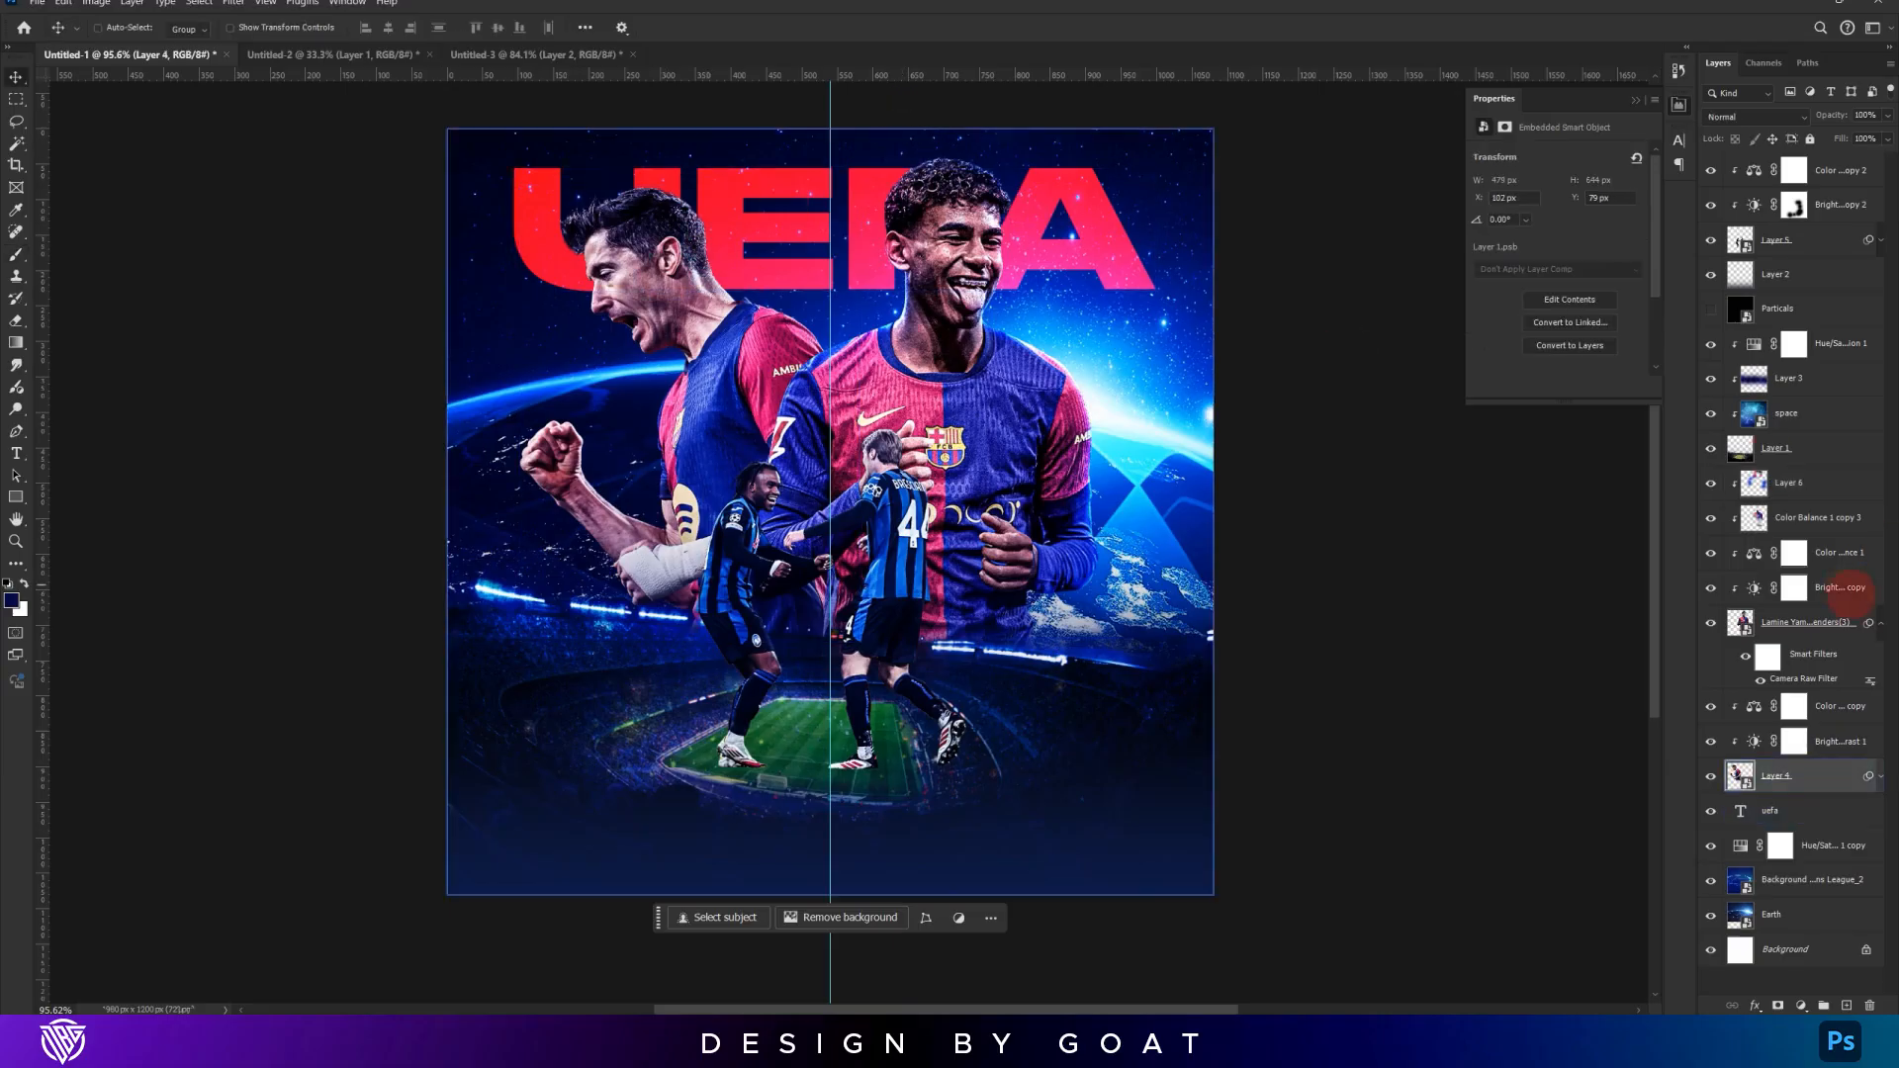
left_click(1842, 708, "shift")
key("ctrl+j")
key("ctrl+e")
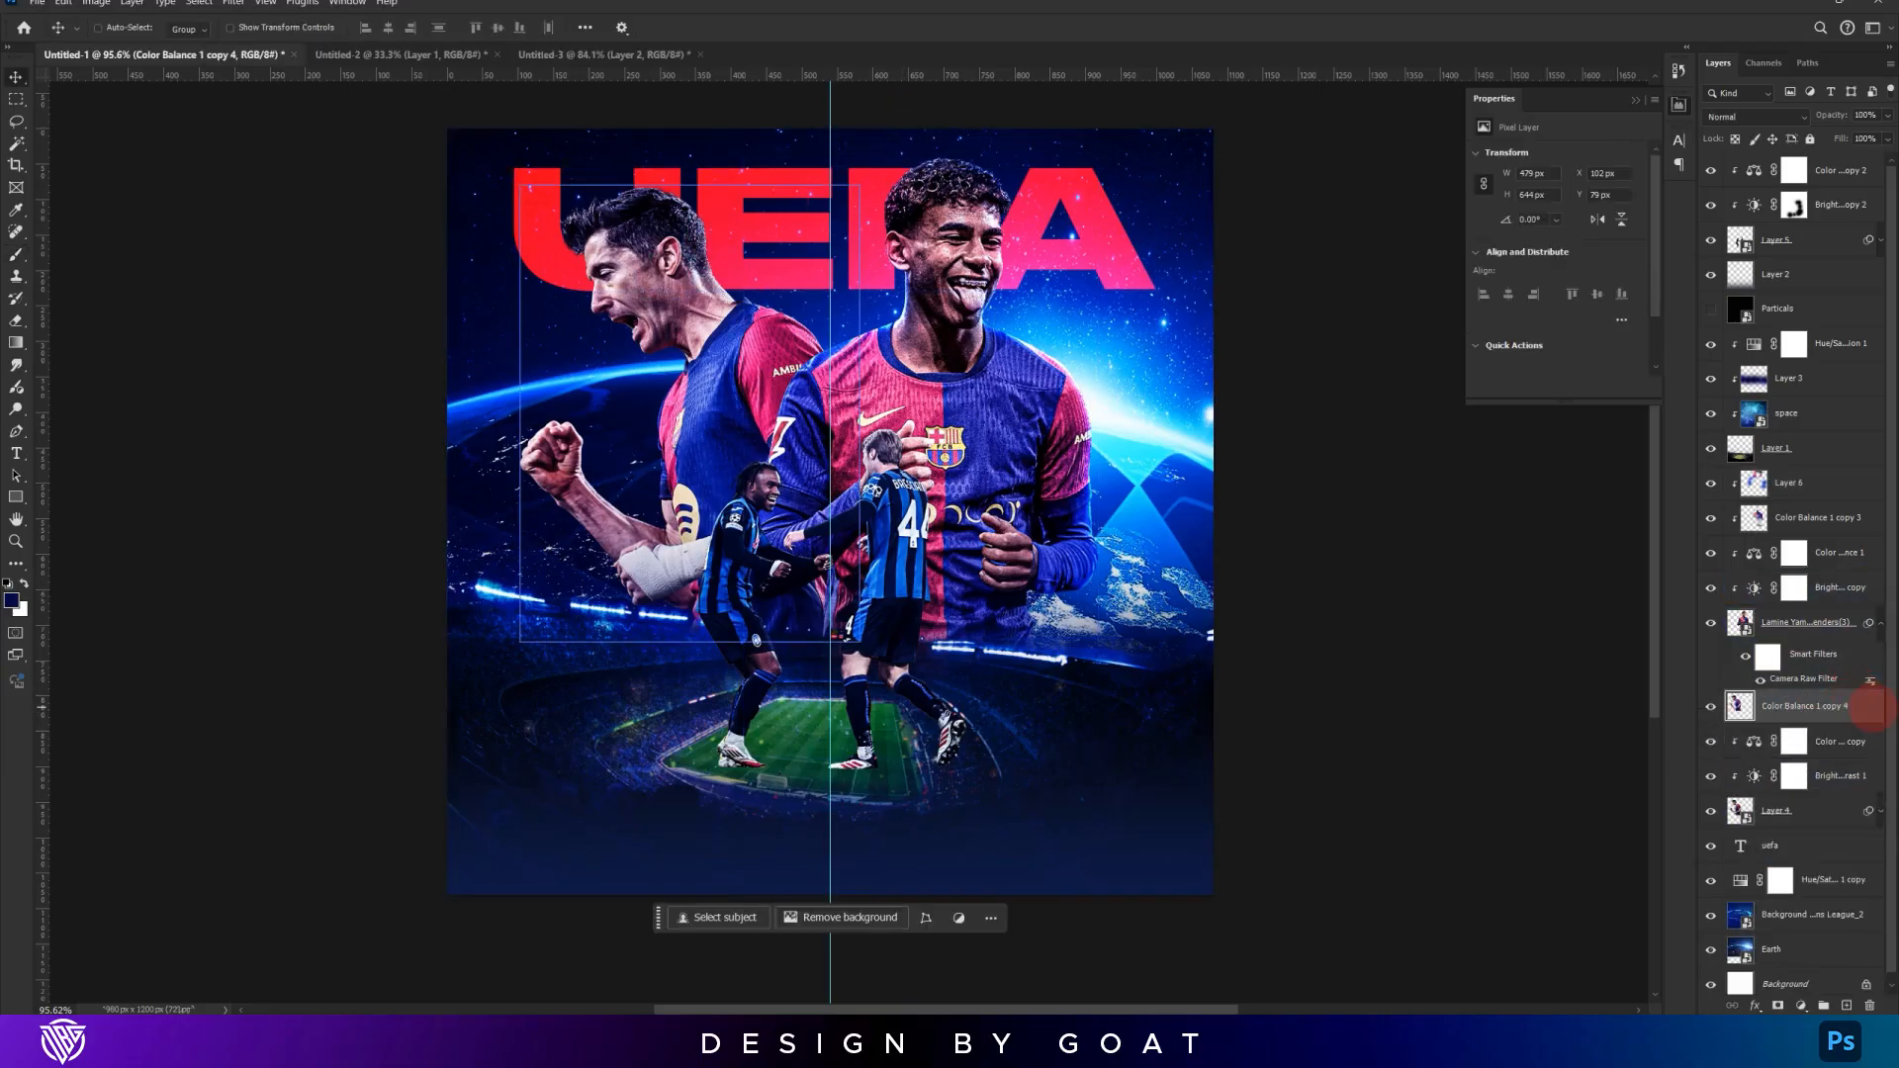
Add a light blue Color Dodge Inner Glow to the rear player's merged copy
double_click(1863, 706)
left_click(921, 791)
left_click(1466, 611)
right_click(1797, 698)
left_click(1773, 403)
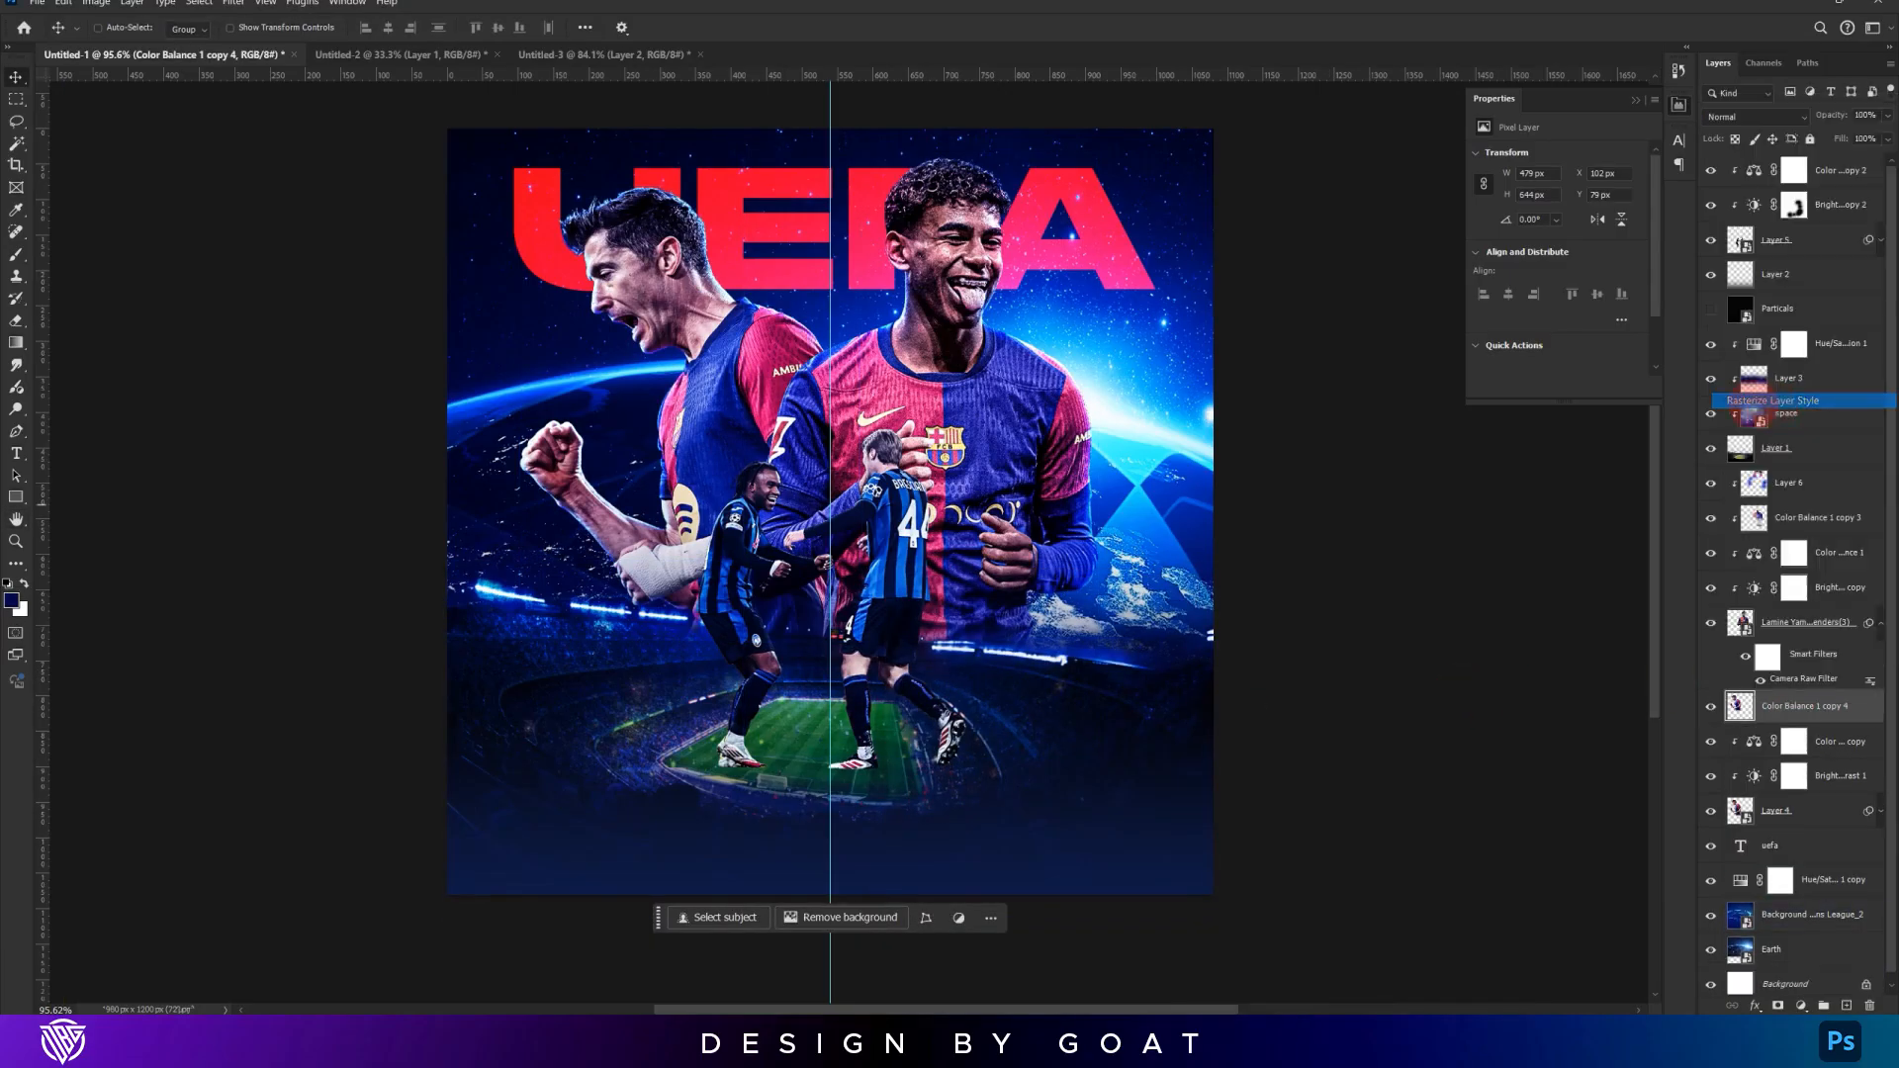
key("ctrl+z")
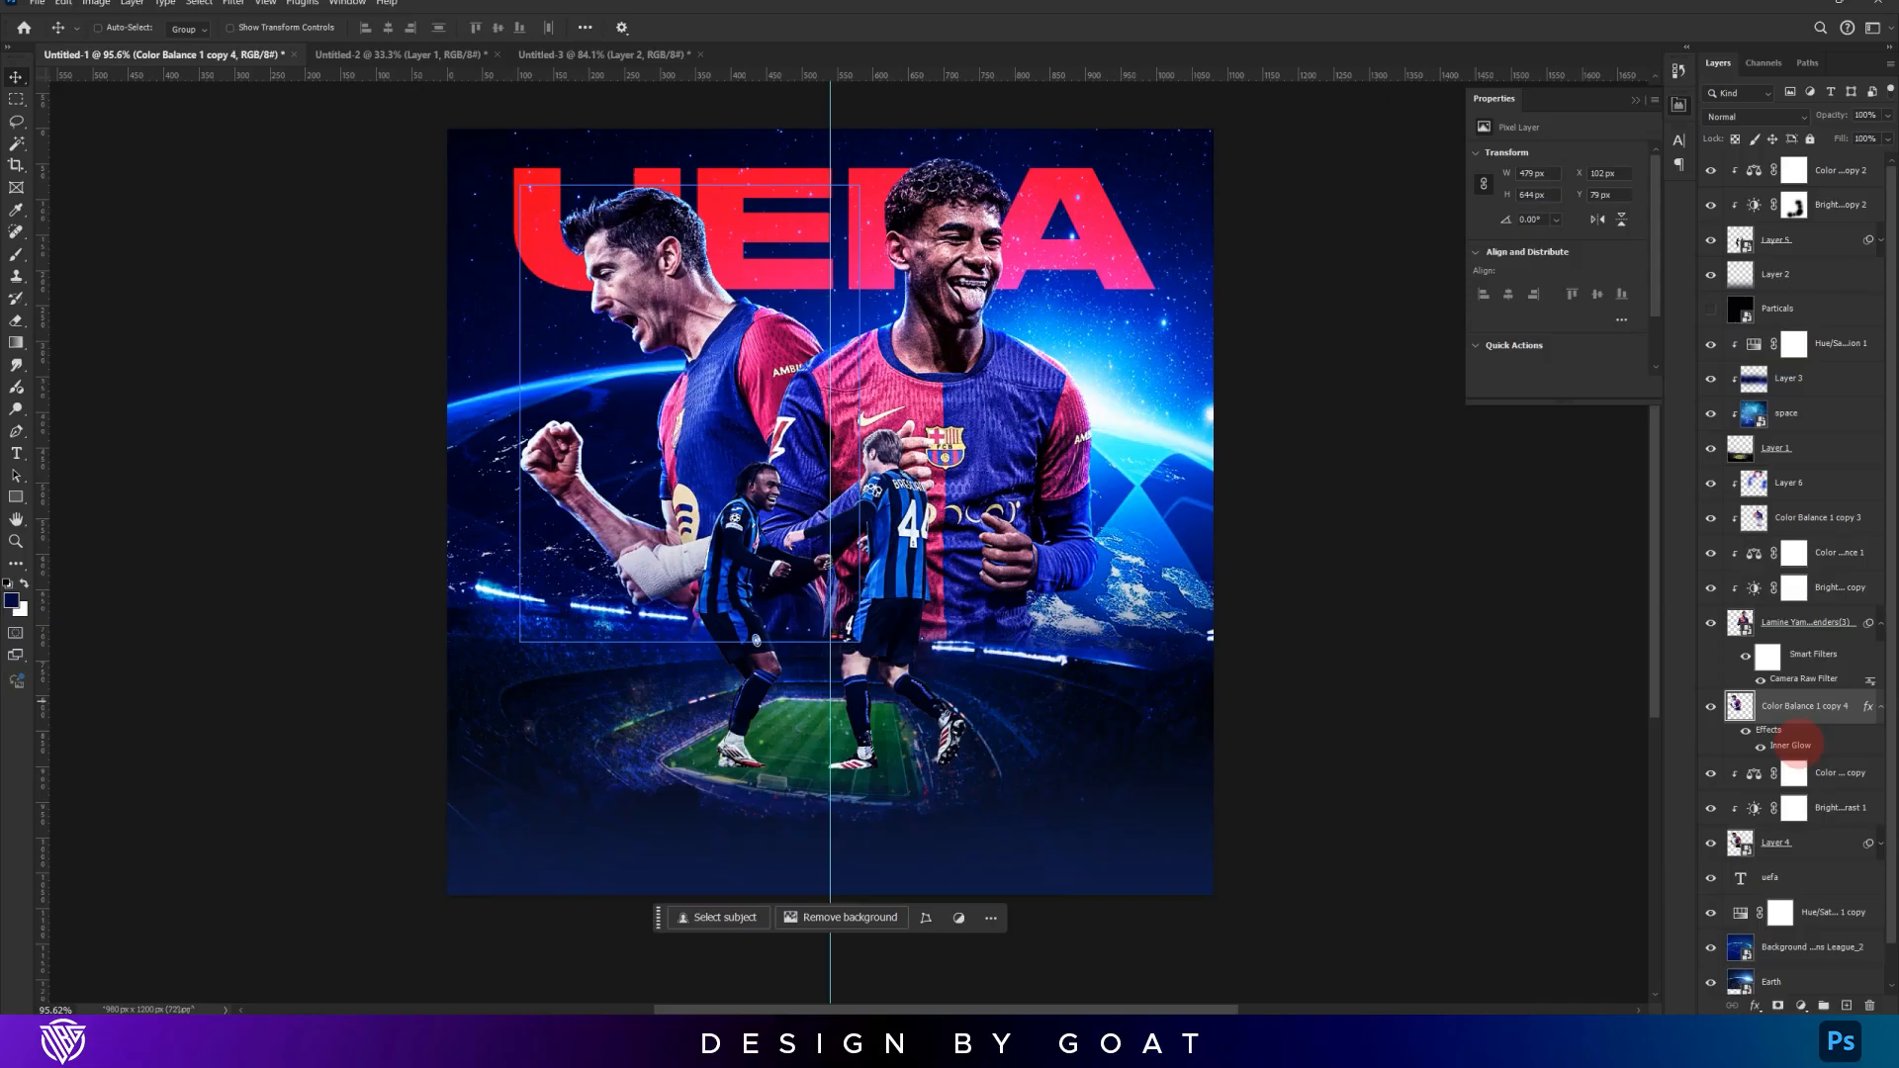
Set the merged copy's Inner Glow size to 10 px and rasterize its layer style
double_click(1790, 745)
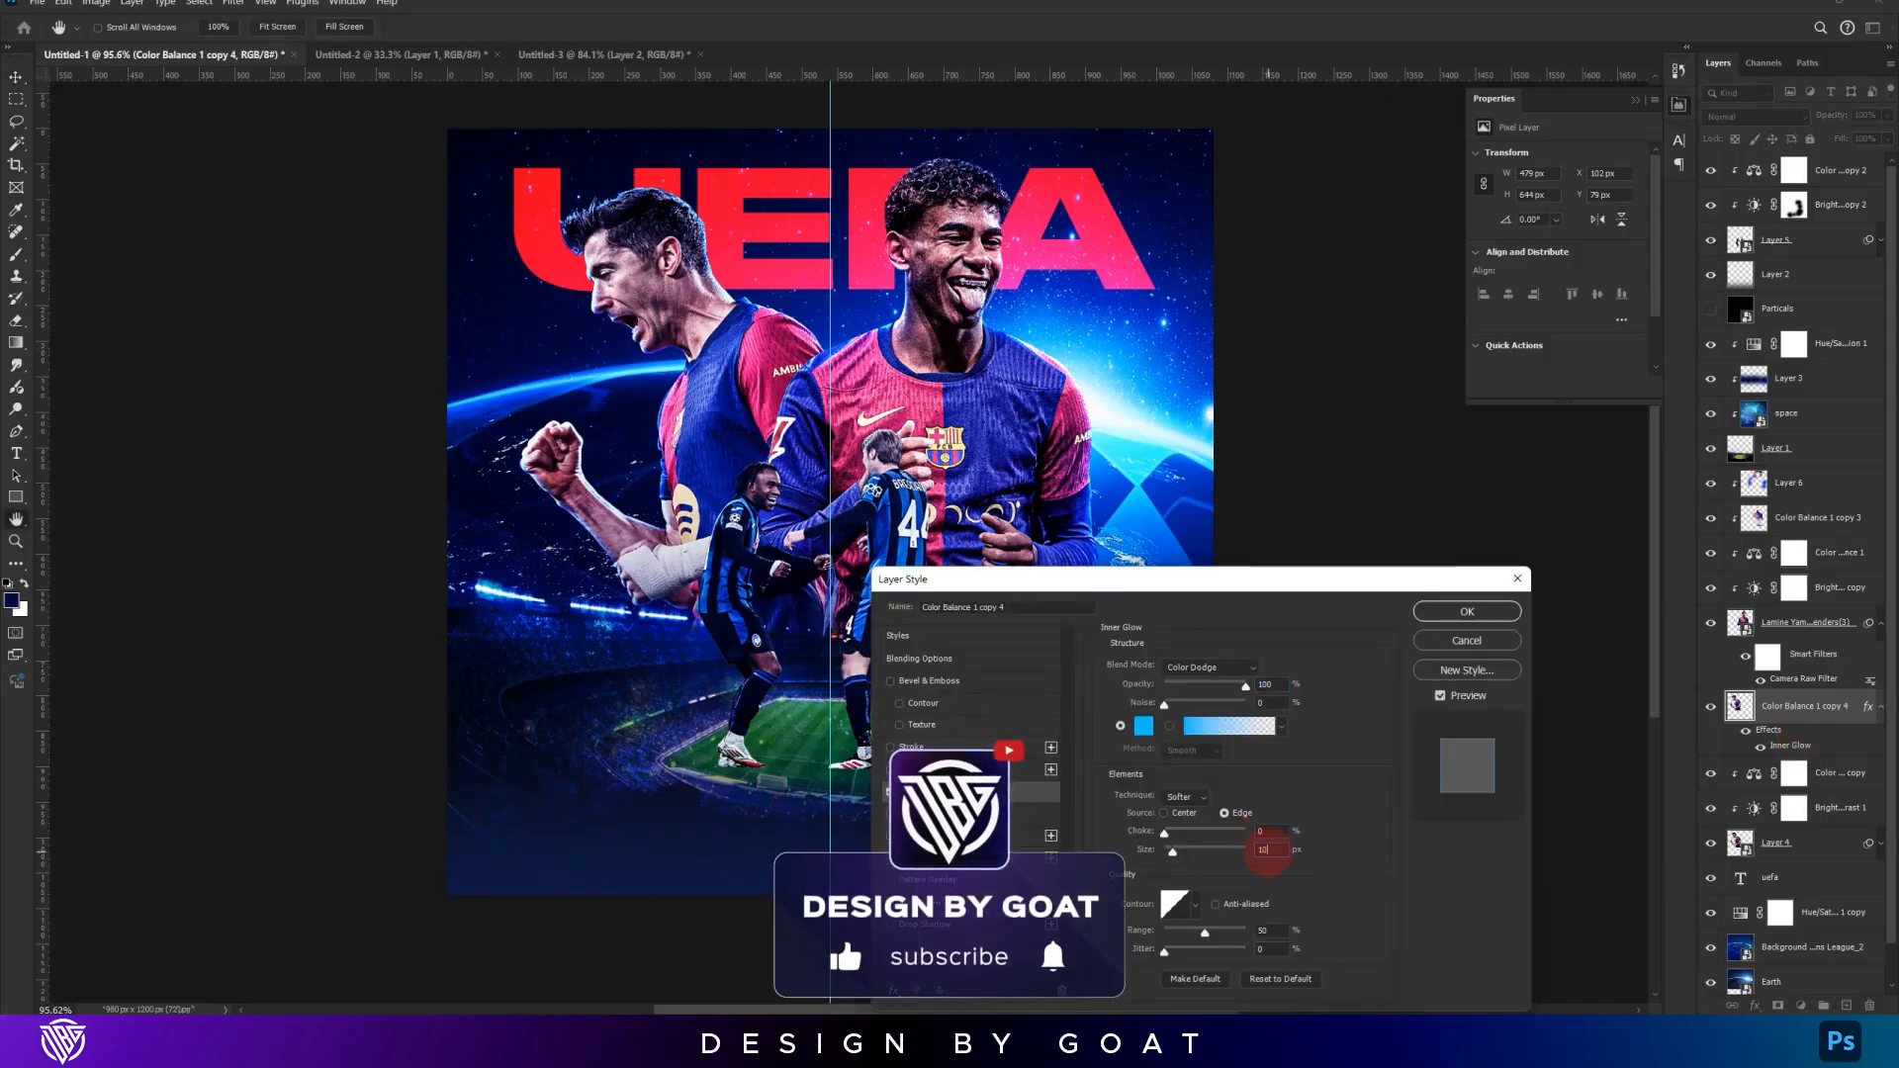
key("Return")
right_click(1788, 706)
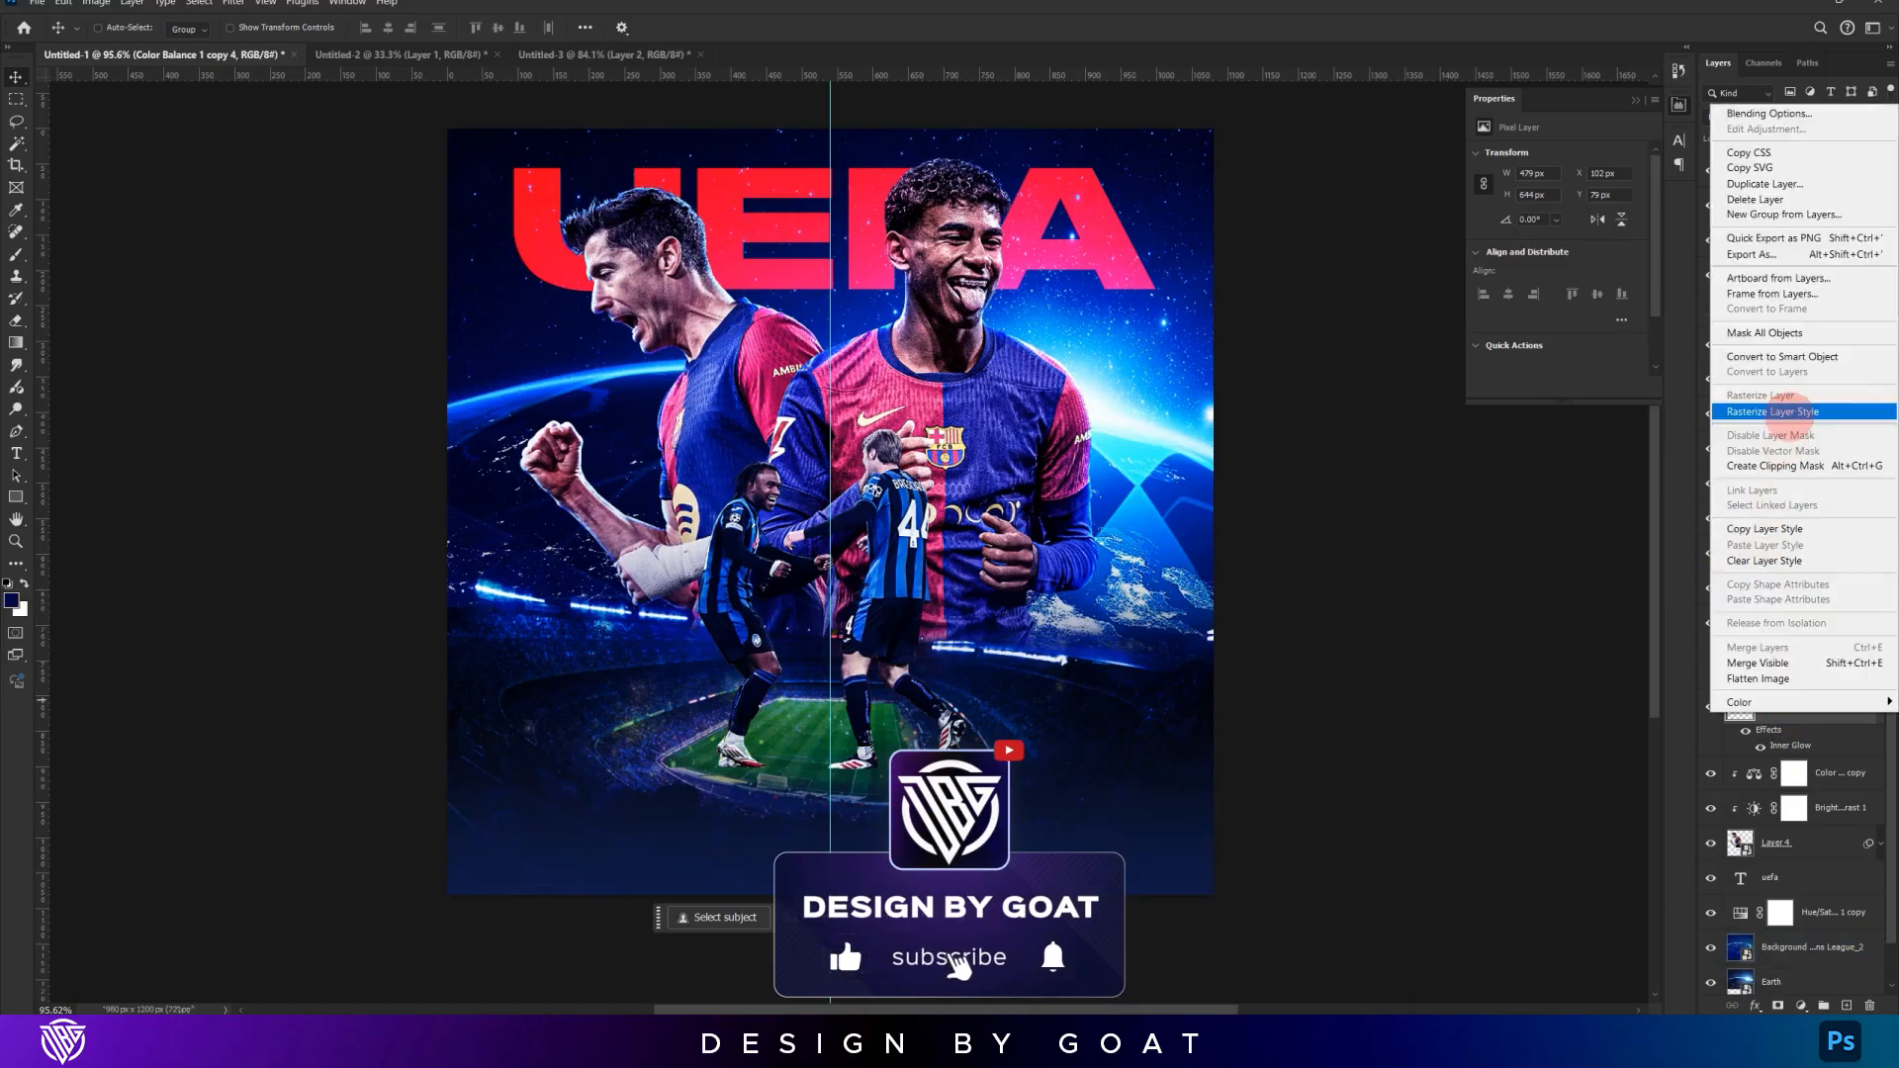
left_click(1780, 412)
Clip the glow copy to the rear player and erase its unwanted glow along the forearm and head with a soft eraser
key("e")
mouse_move(525, 496)
left_mouse_down()
mouse_move(579, 495)
mouse_move(522, 561)
mouse_move(635, 636)
left_mouse_up()
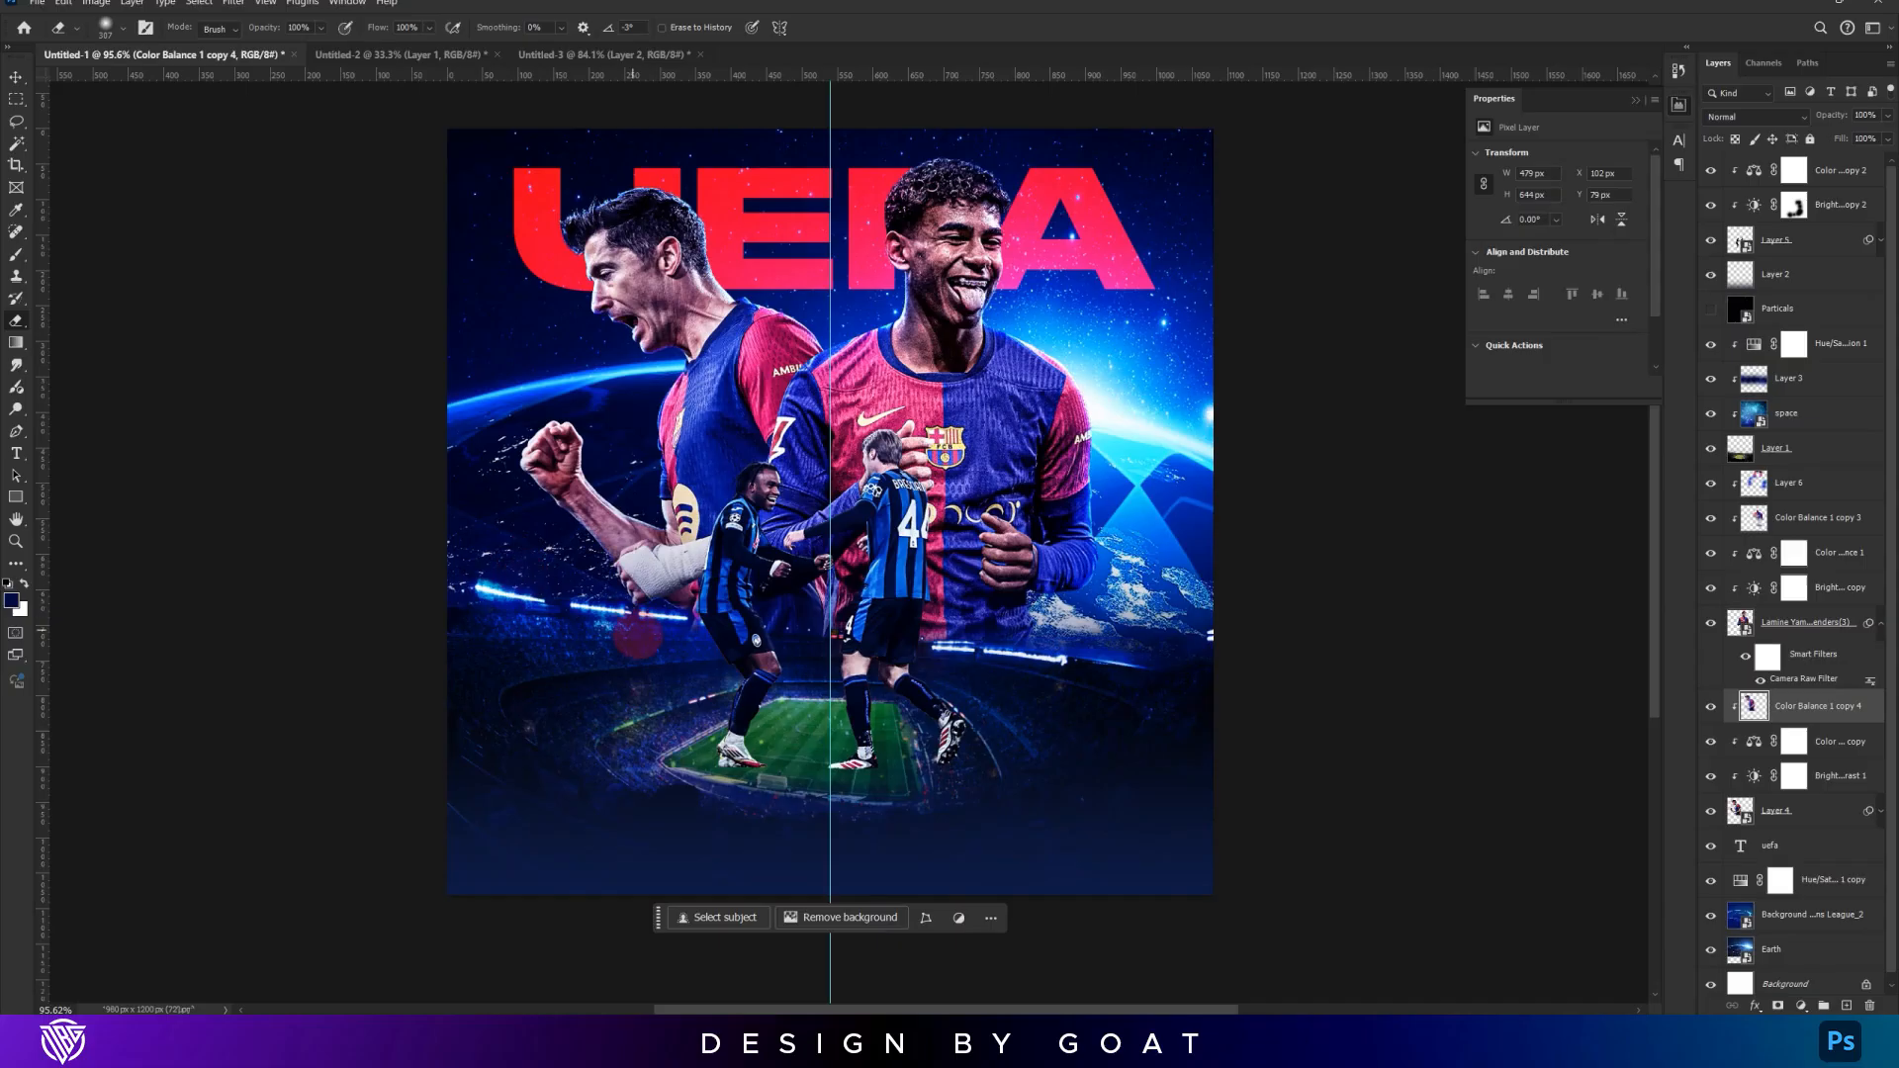
mouse_move(587, 254)
left_mouse_down()
mouse_move(600, 206)
mouse_move(544, 210)
mouse_move(667, 189)
left_mouse_up()
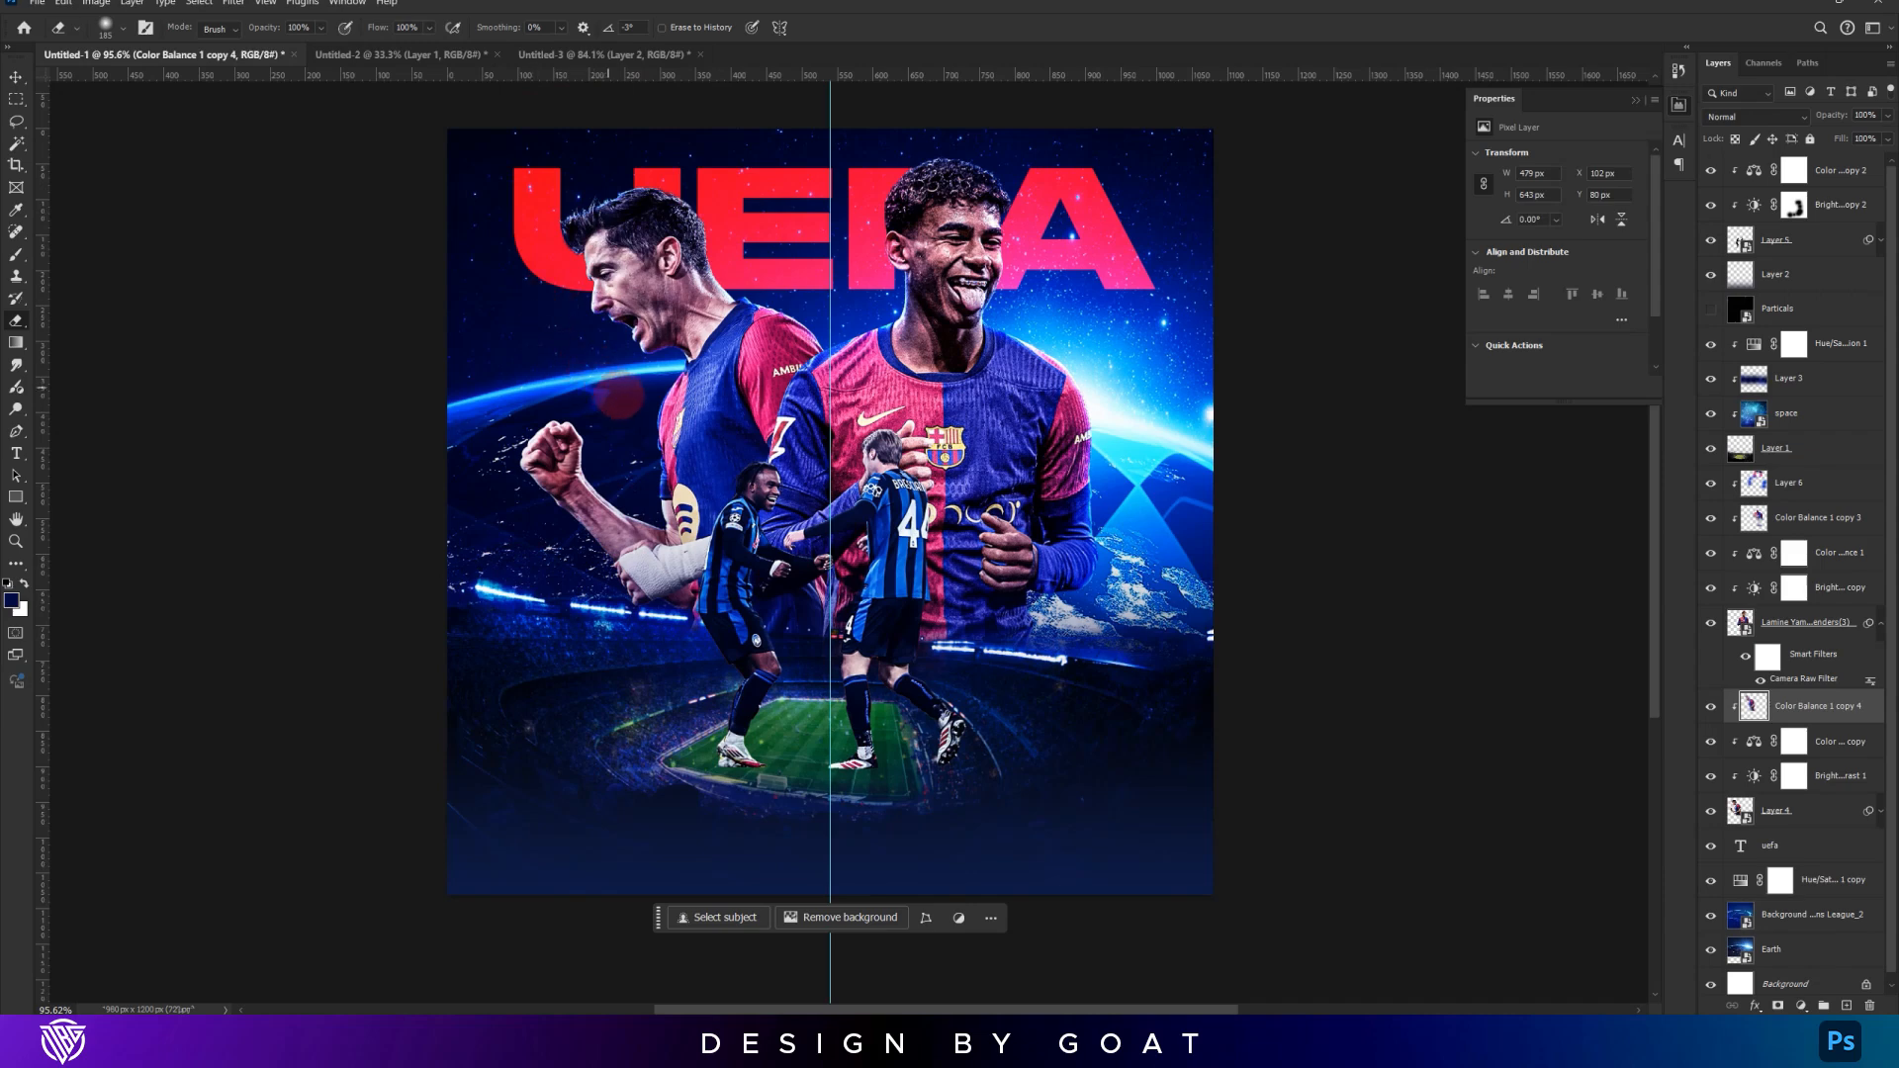
Add a new clipped layer above the rear player's glow copy and set its blend mode to Overlay
left_click(1792, 776)
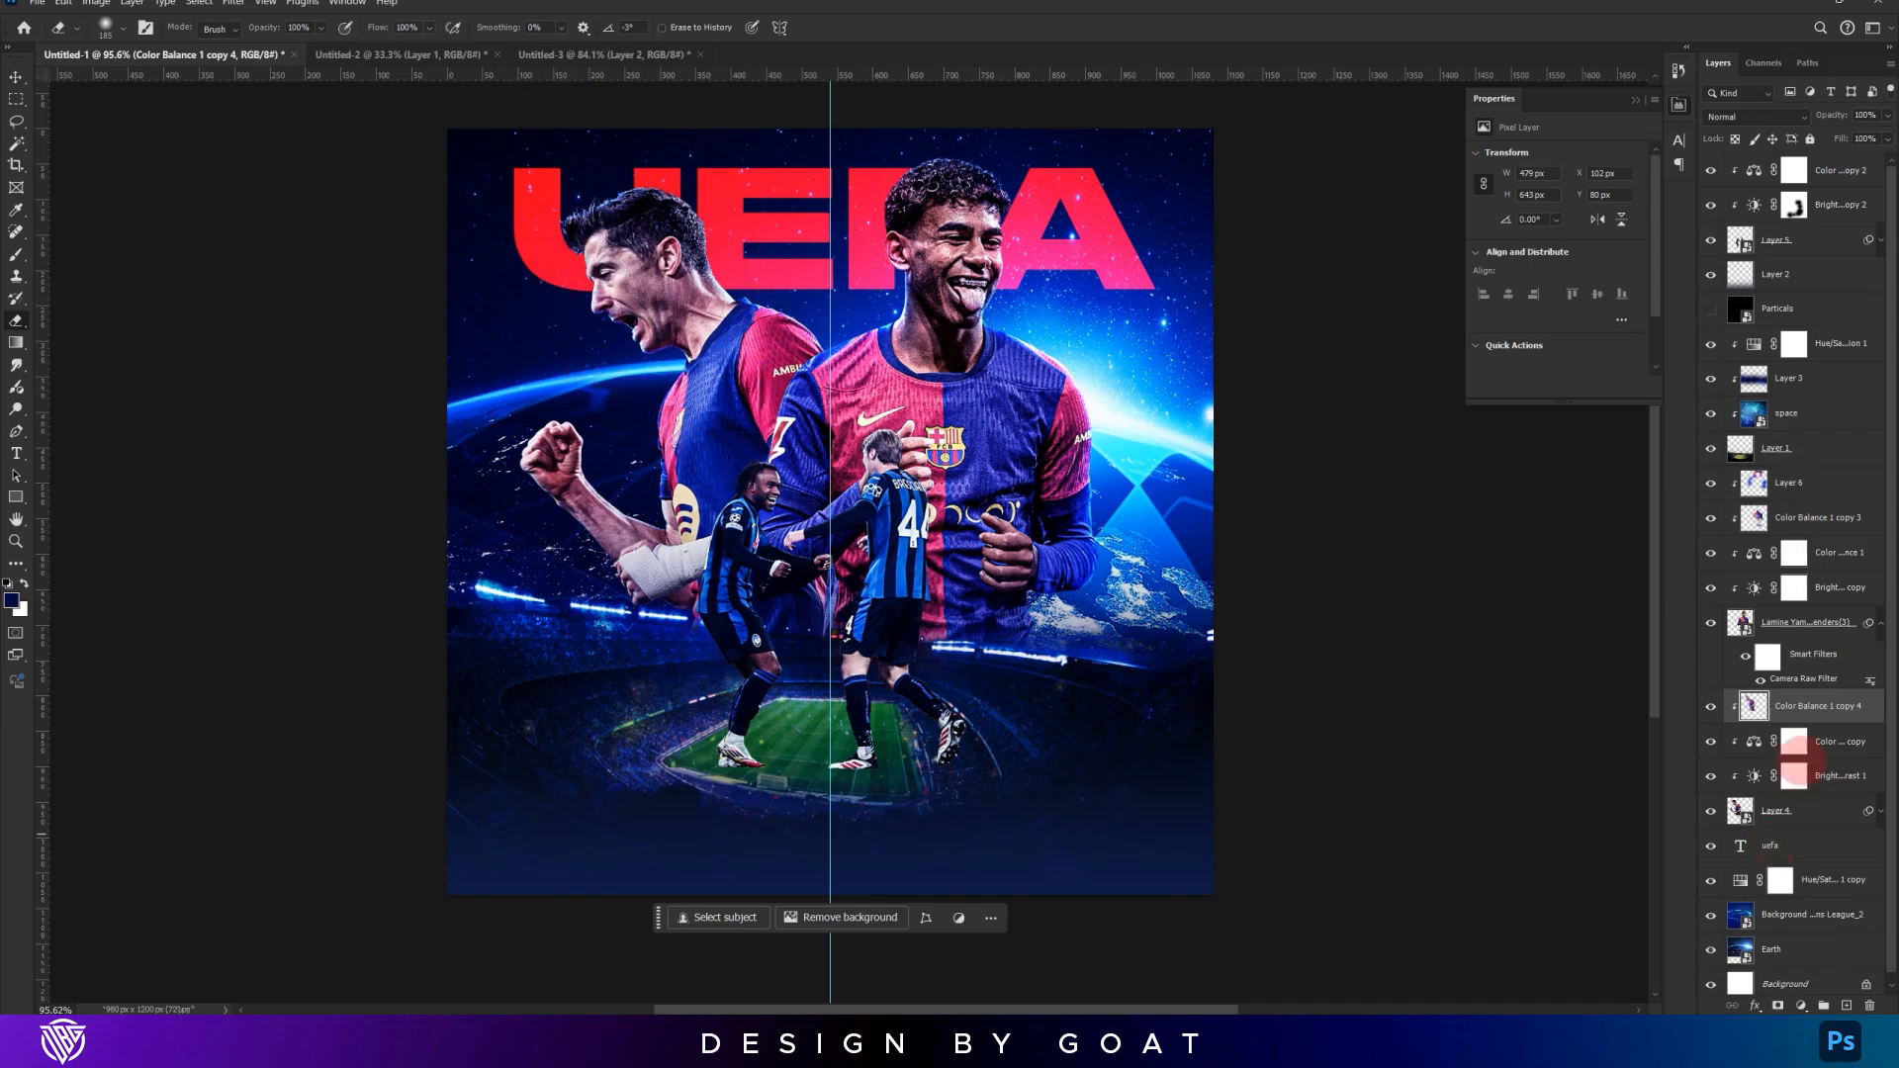
left_click(1845, 1003)
left_click(1841, 724, "alt")
left_click(1753, 117)
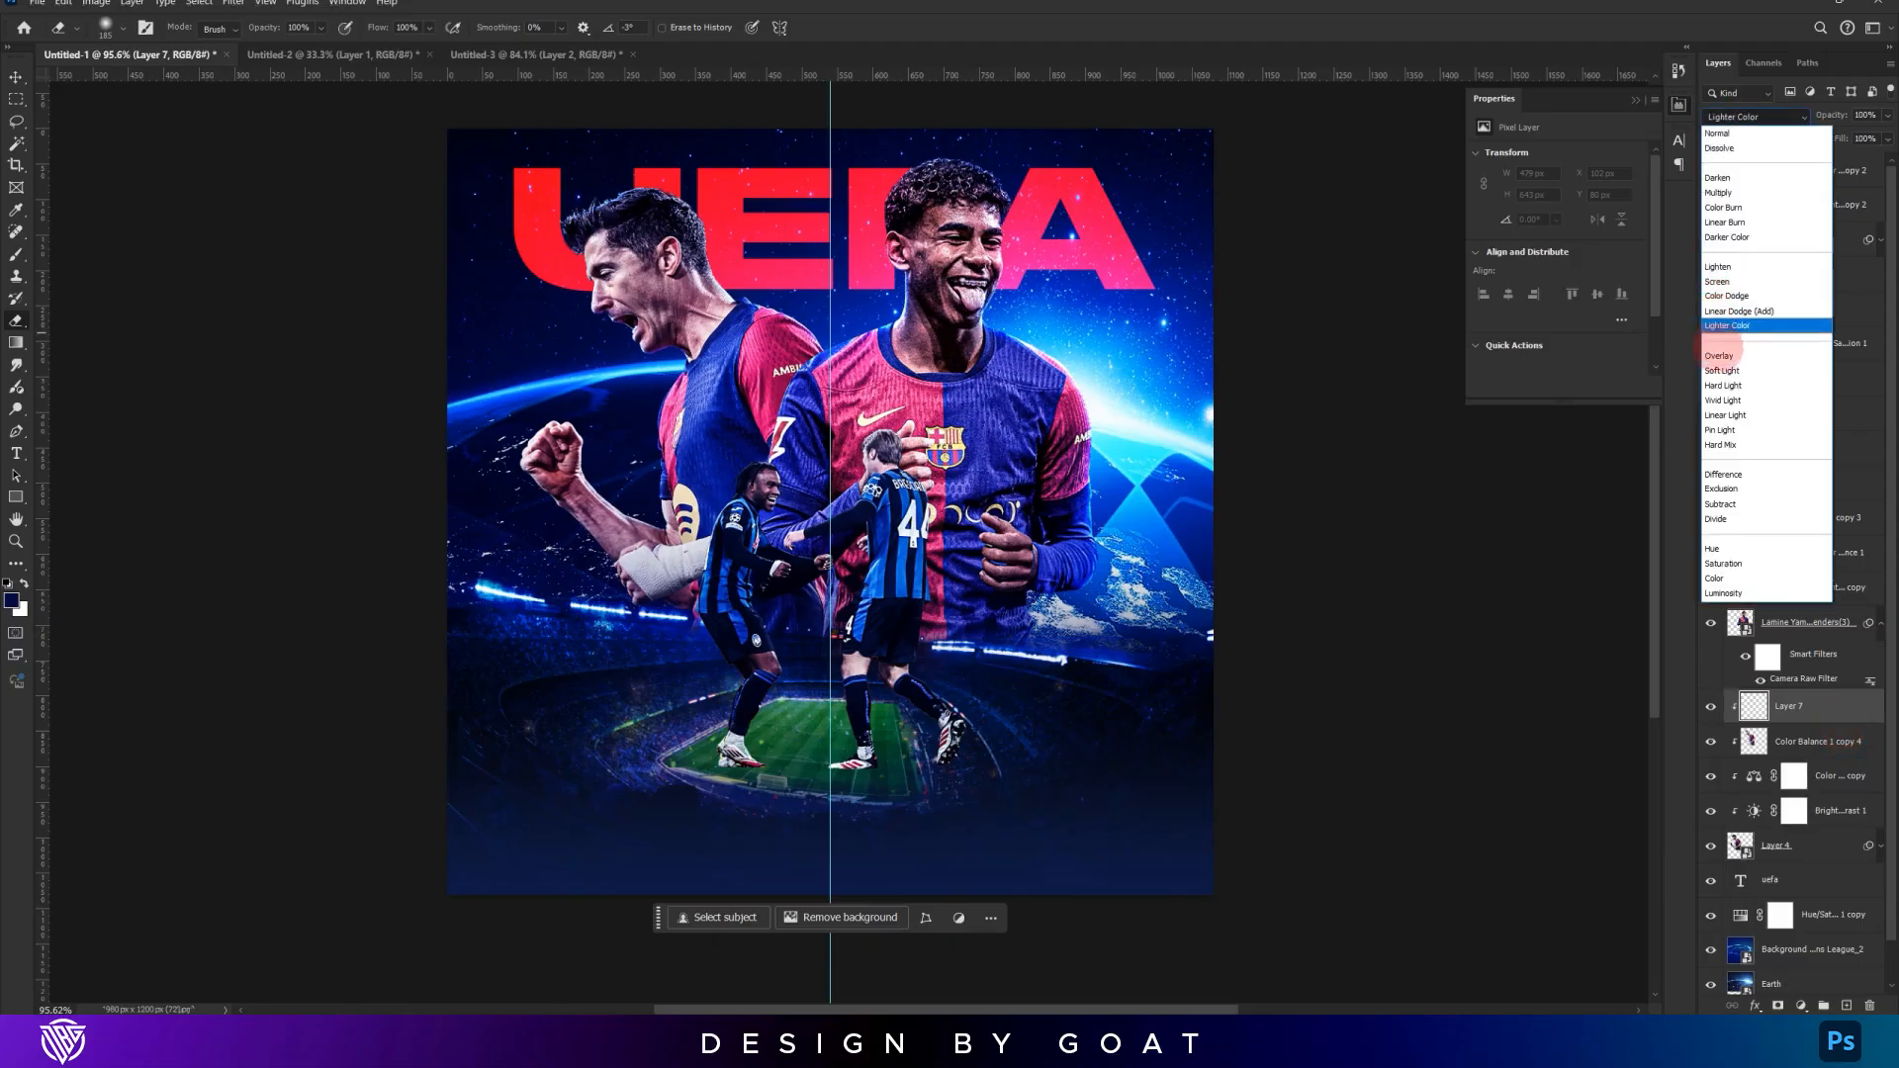
left_click(1738, 331)
Brush red sampled from the UEFA lettering around the rear player's hair and face on the Overlay layer
left_click(16, 254)
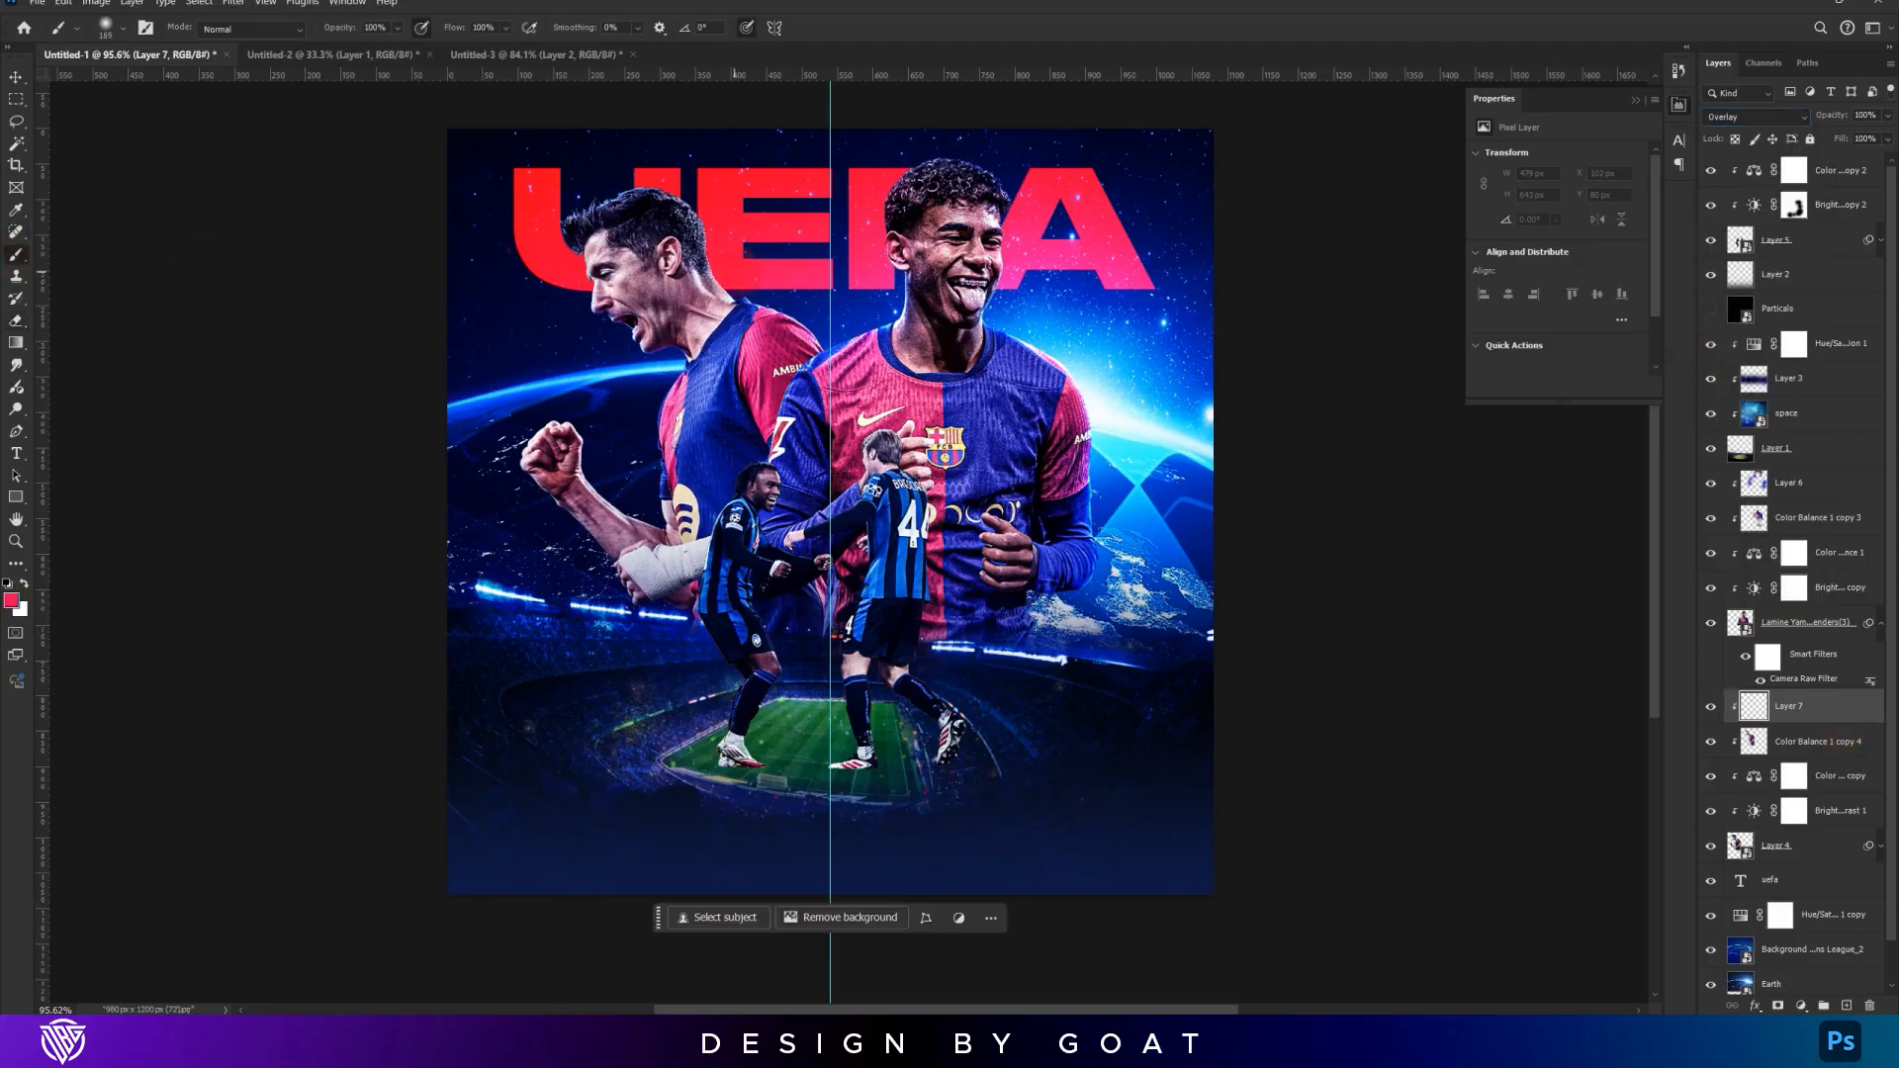
left_click(743, 254)
left_click_drag(743, 253, 719, 253)
key("ctrl+z")
left_click(743, 237)
left_click_drag(657, 152, 684, 159)
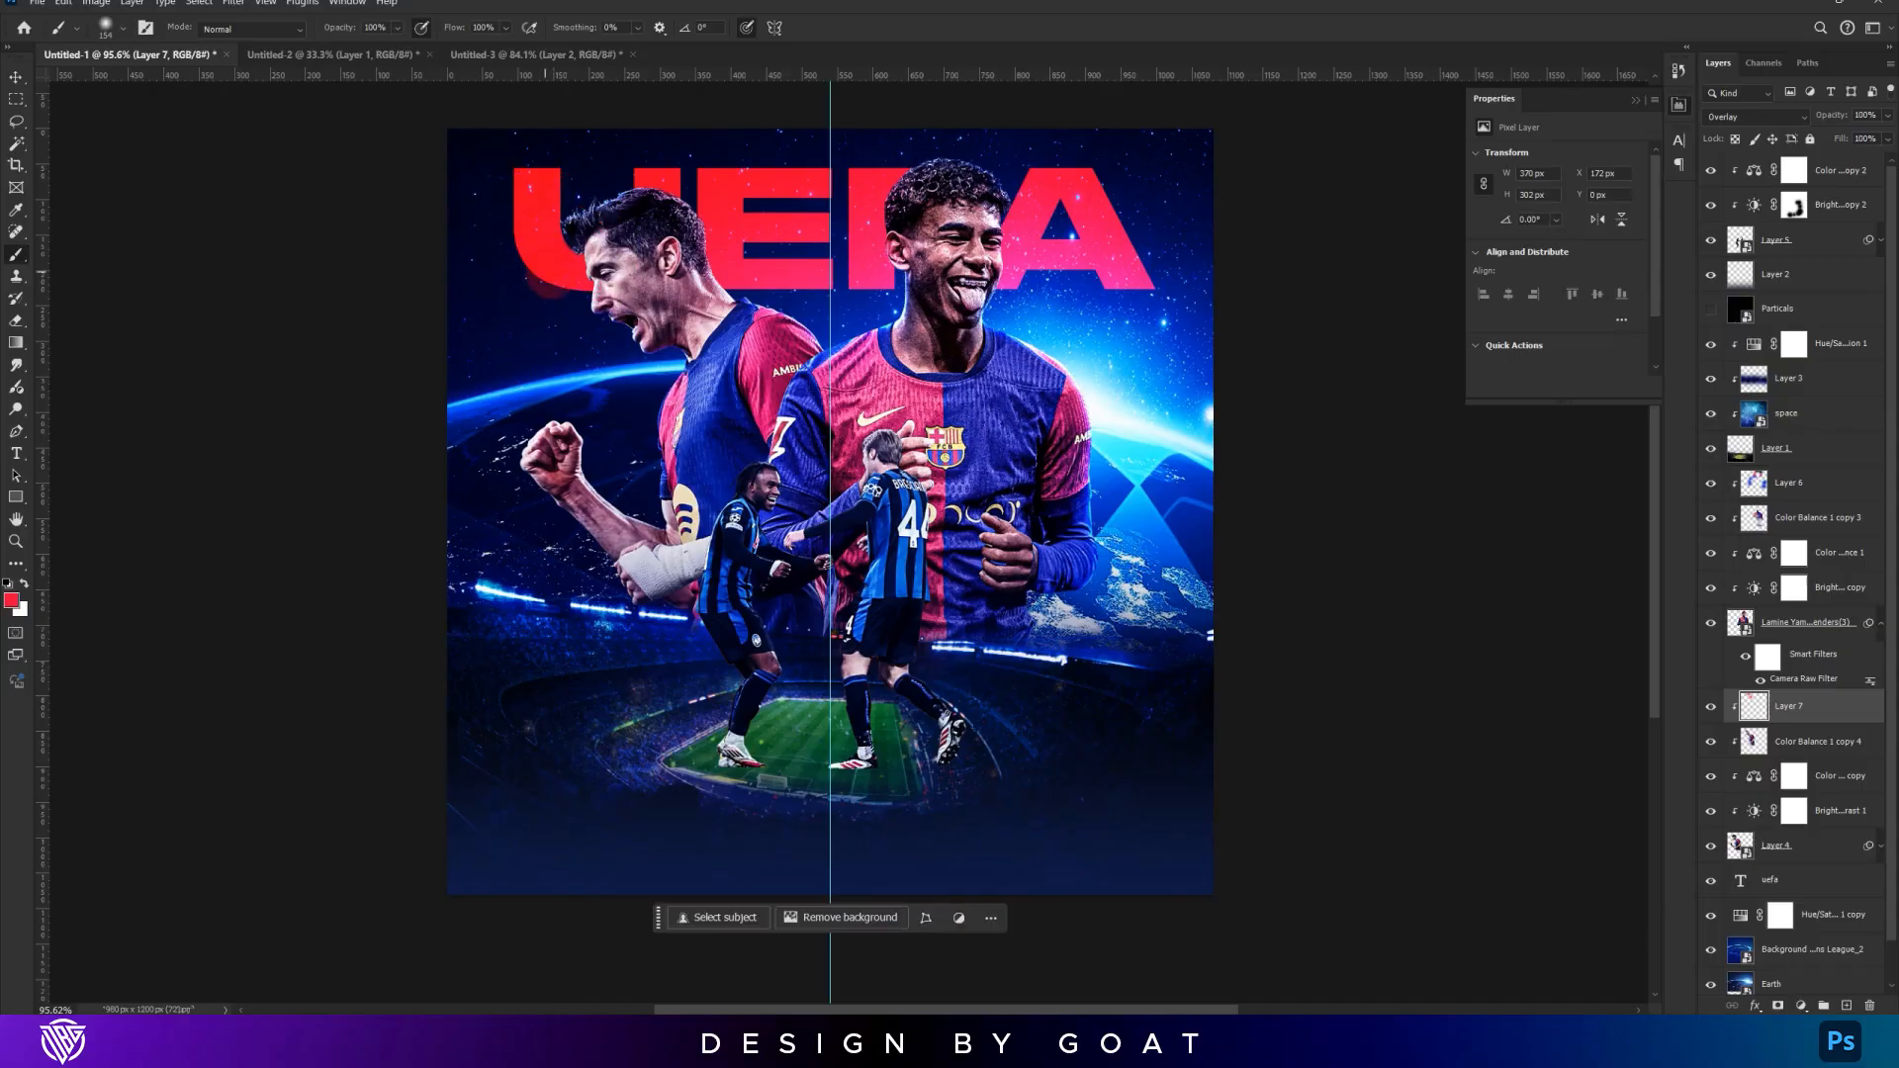
left_click(556, 281)
left_click(573, 194, "alt")
left_click_drag(581, 194, 599, 196)
Brush dark blue sampled from the background along the rear player's shoulder, arm and fist
left_click(791, 305, "alt")
left_click(778, 287)
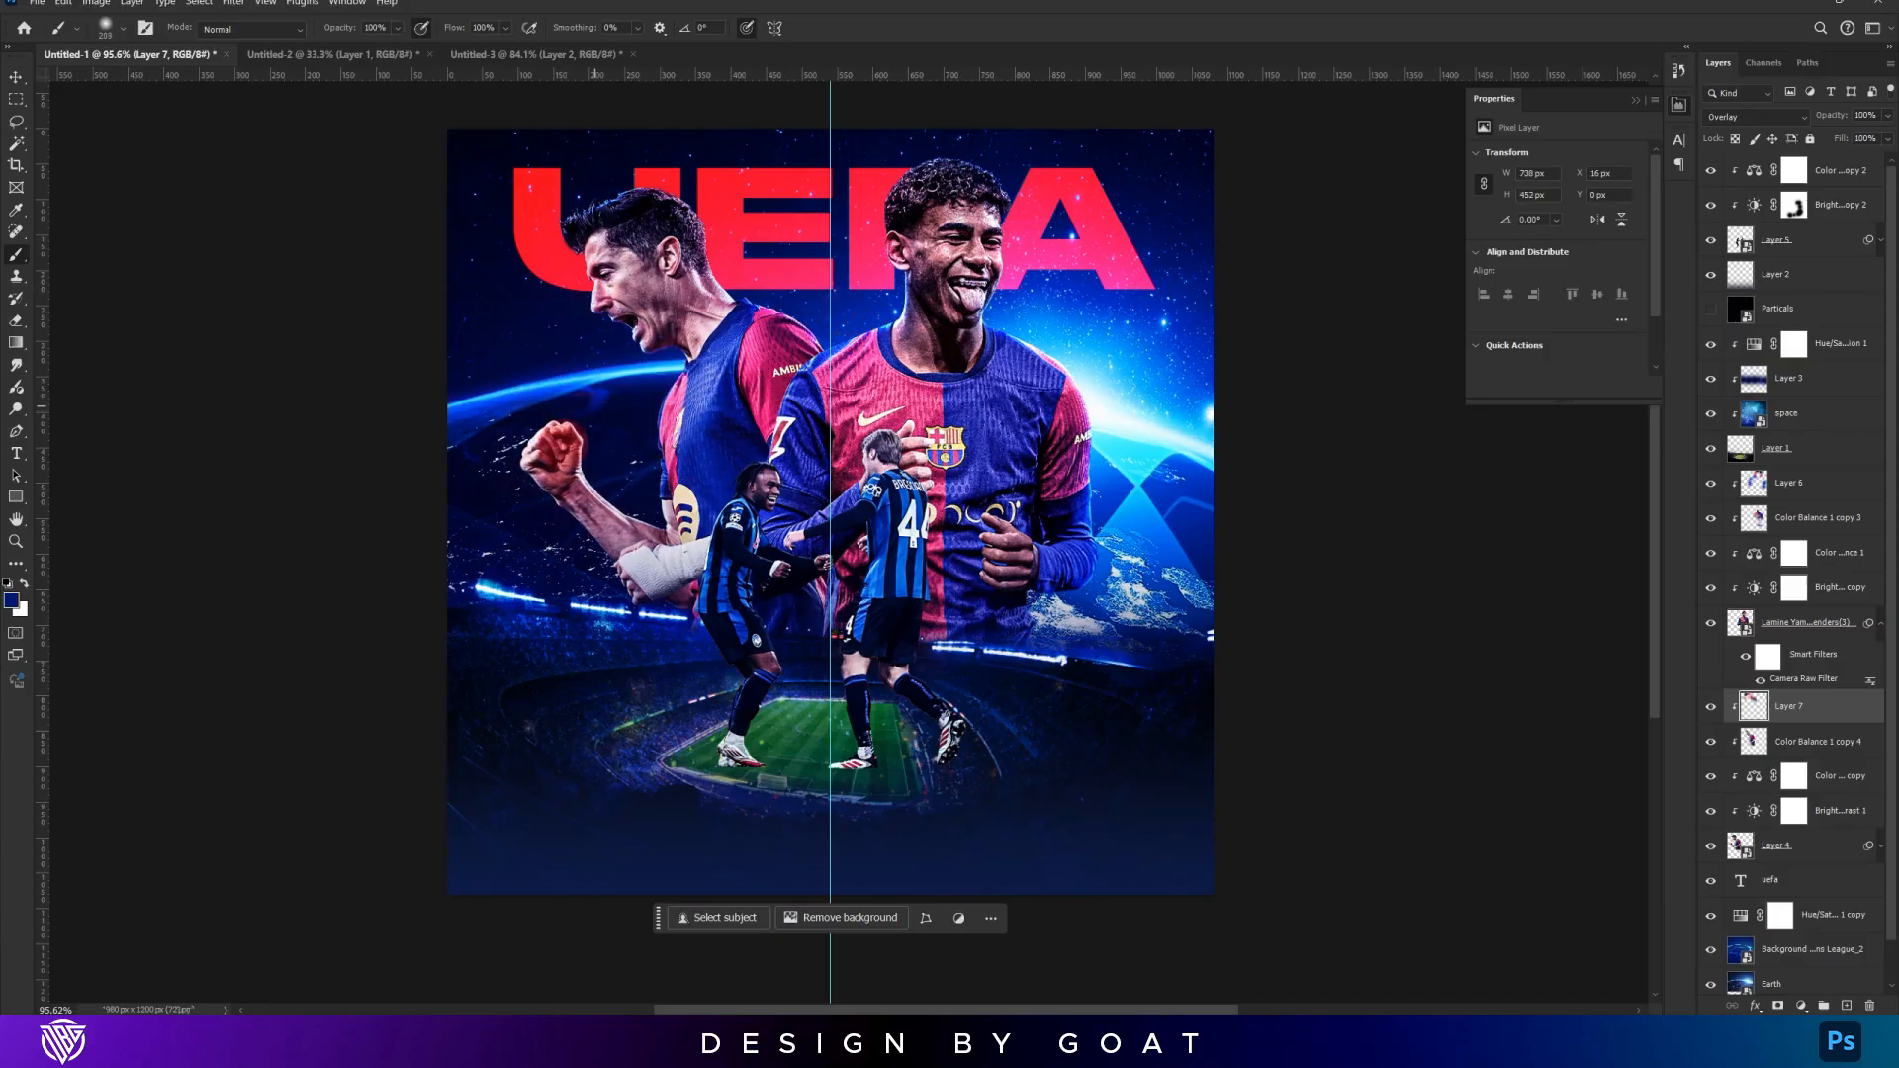
left_click(540, 551)
left_click(659, 700)
left_click_drag(621, 498, 609, 499)
left_click(627, 455, "alt")
left_click(631, 458)
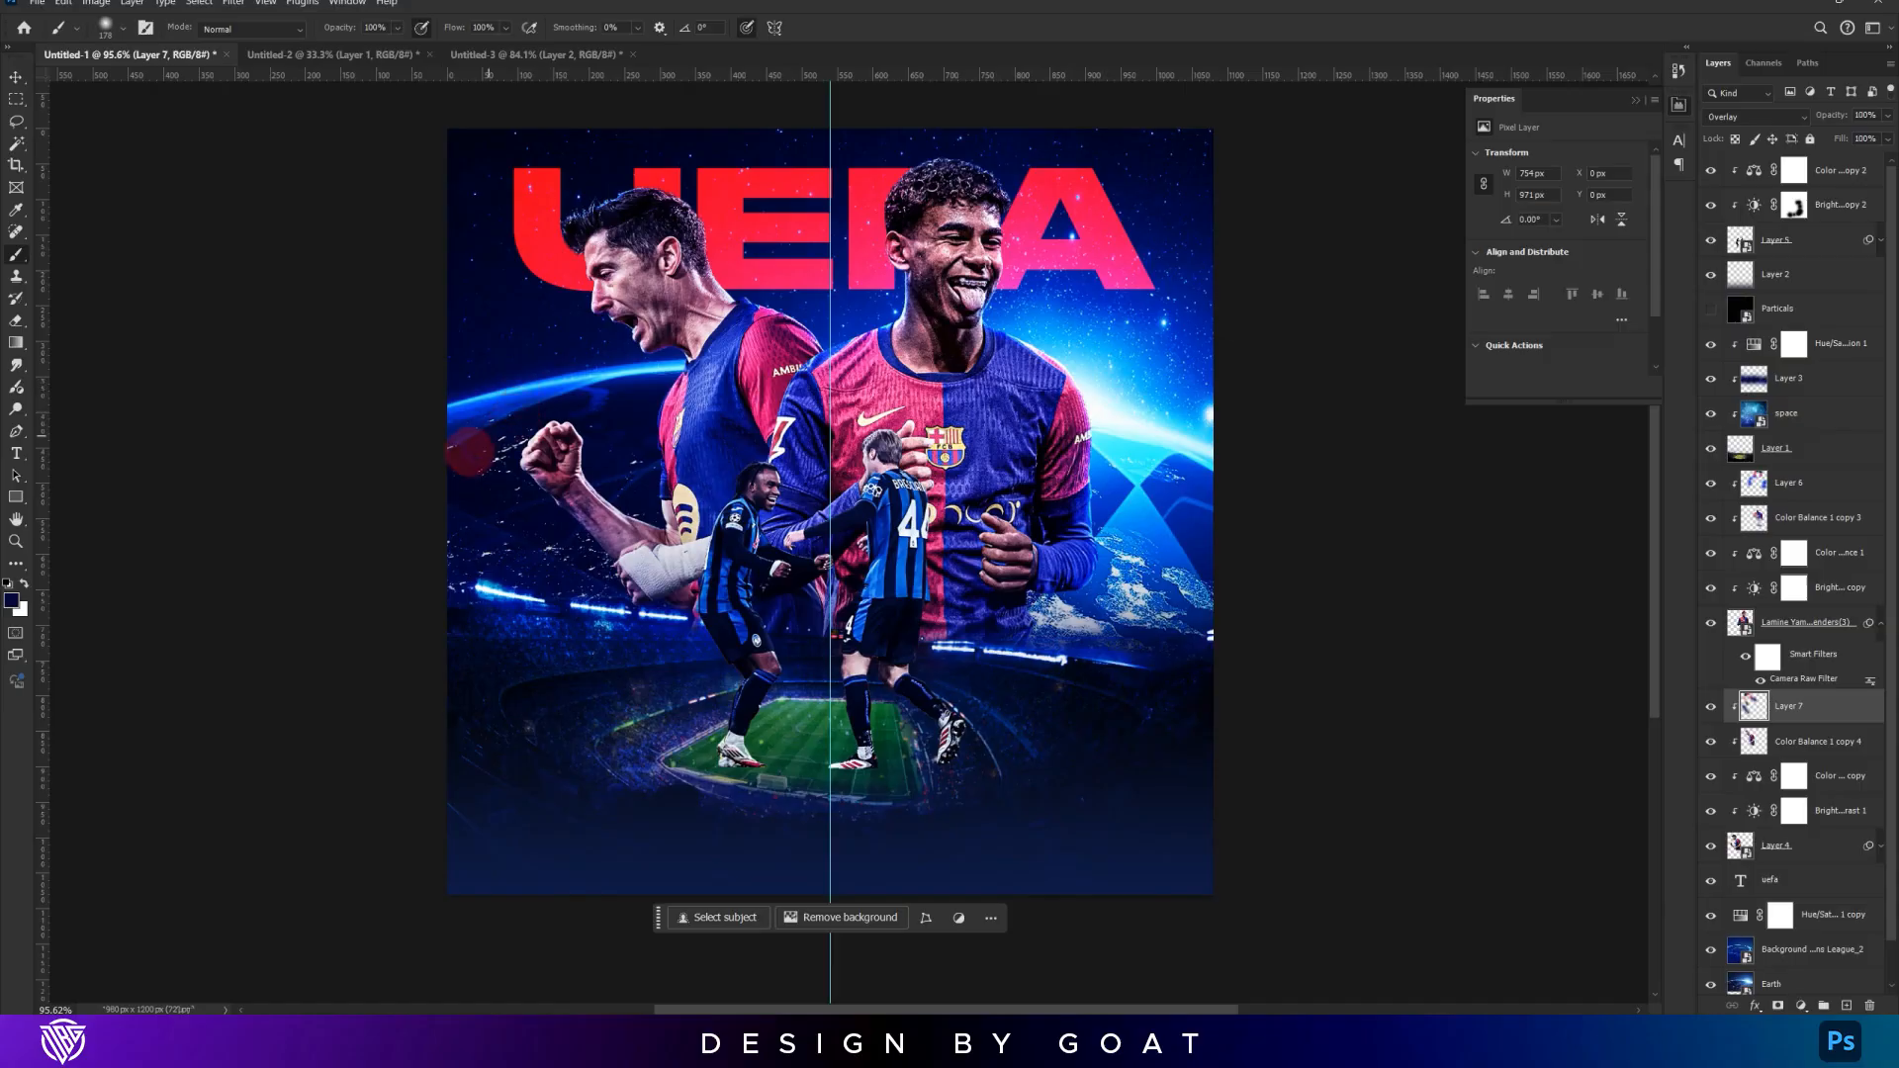
Add a new clipped layer above the Atalanta players' Color Balance adjustment and set its blend mode to Overlay
scroll(806, 348, "down", 1)
left_click_drag(826, 346, 766, 396)
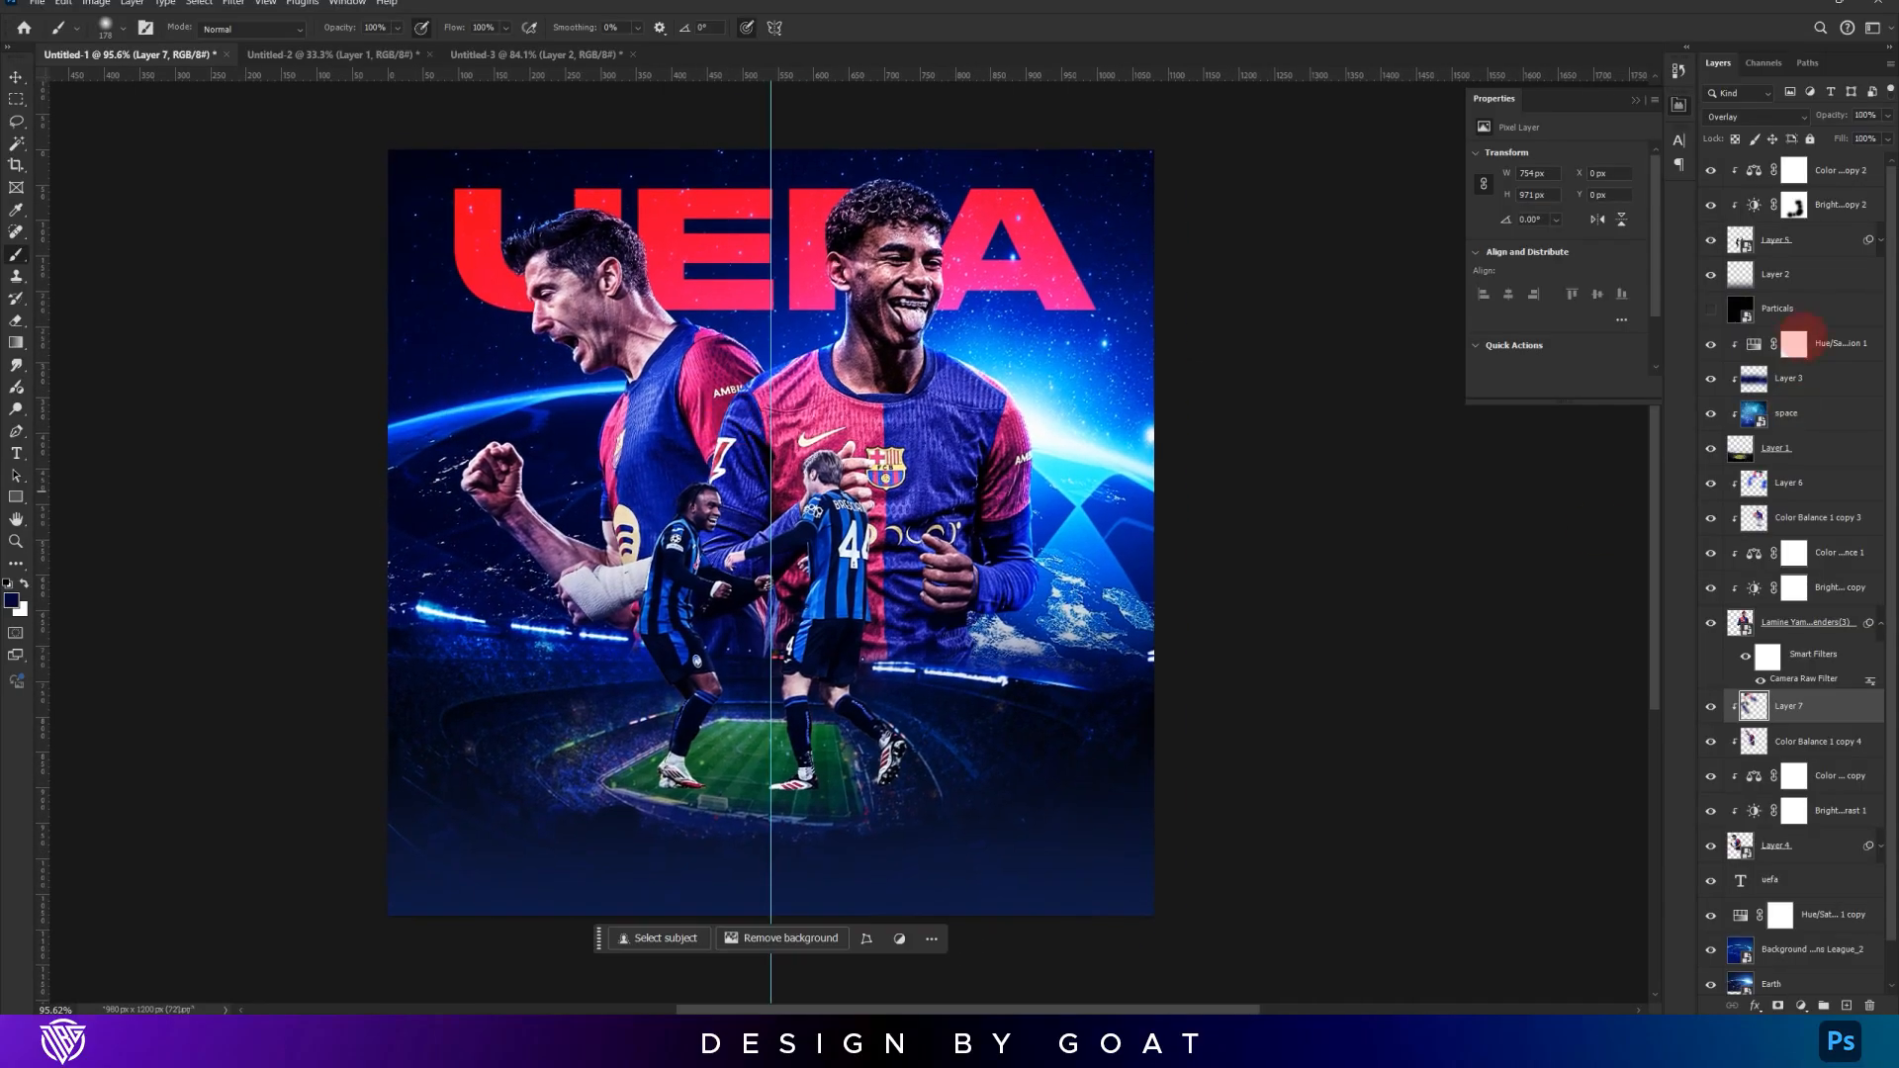
left_click(1830, 176)
left_click(1846, 1005)
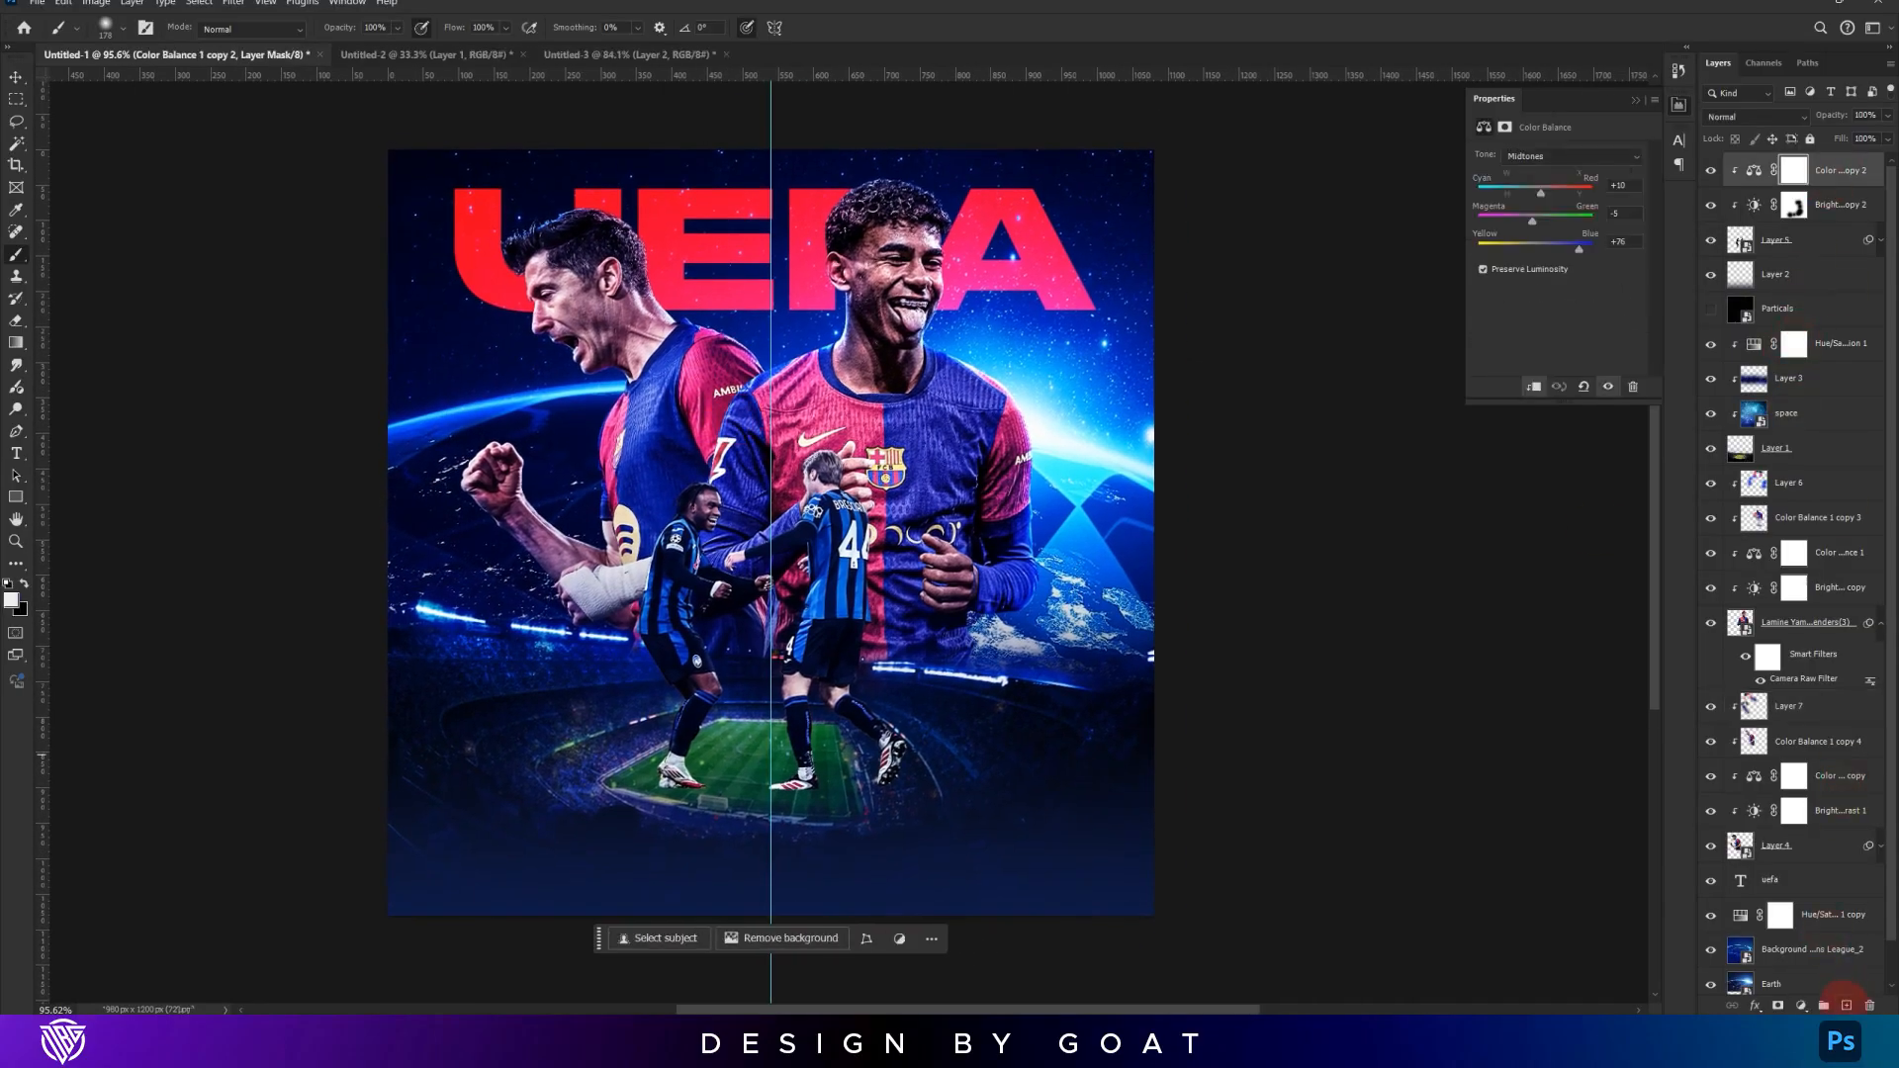
left_click(1818, 187, "alt")
left_click(1753, 116)
left_click(1747, 323)
Brush sampled blue tones over the edges of the two Atalanta players' bodies and legs on the Overlay layer
left_click(1128, 556, "alt")
left_click(1034, 552, "alt")
left_click(924, 483, "alt")
left_click(863, 479)
left_click_drag(862, 479, 892, 479)
left_click(860, 421)
left_click(892, 677)
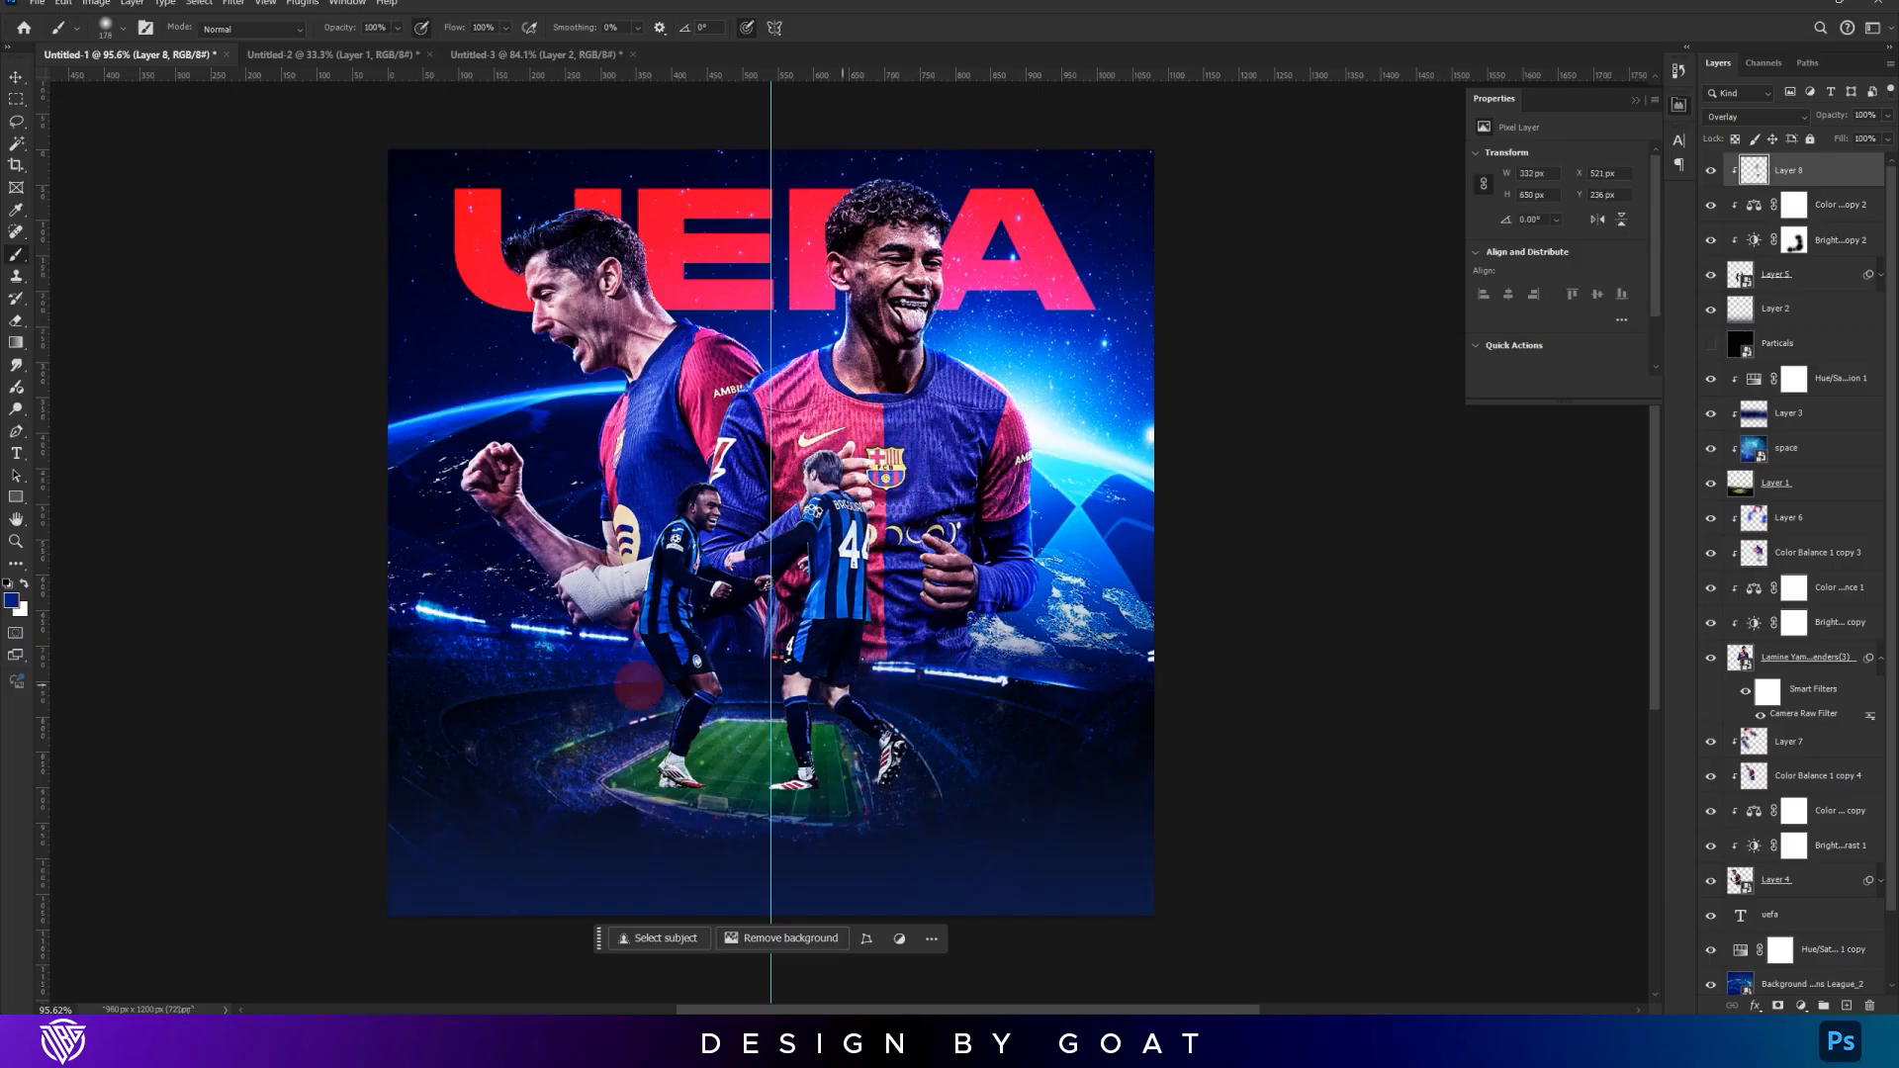
left_click(647, 702)
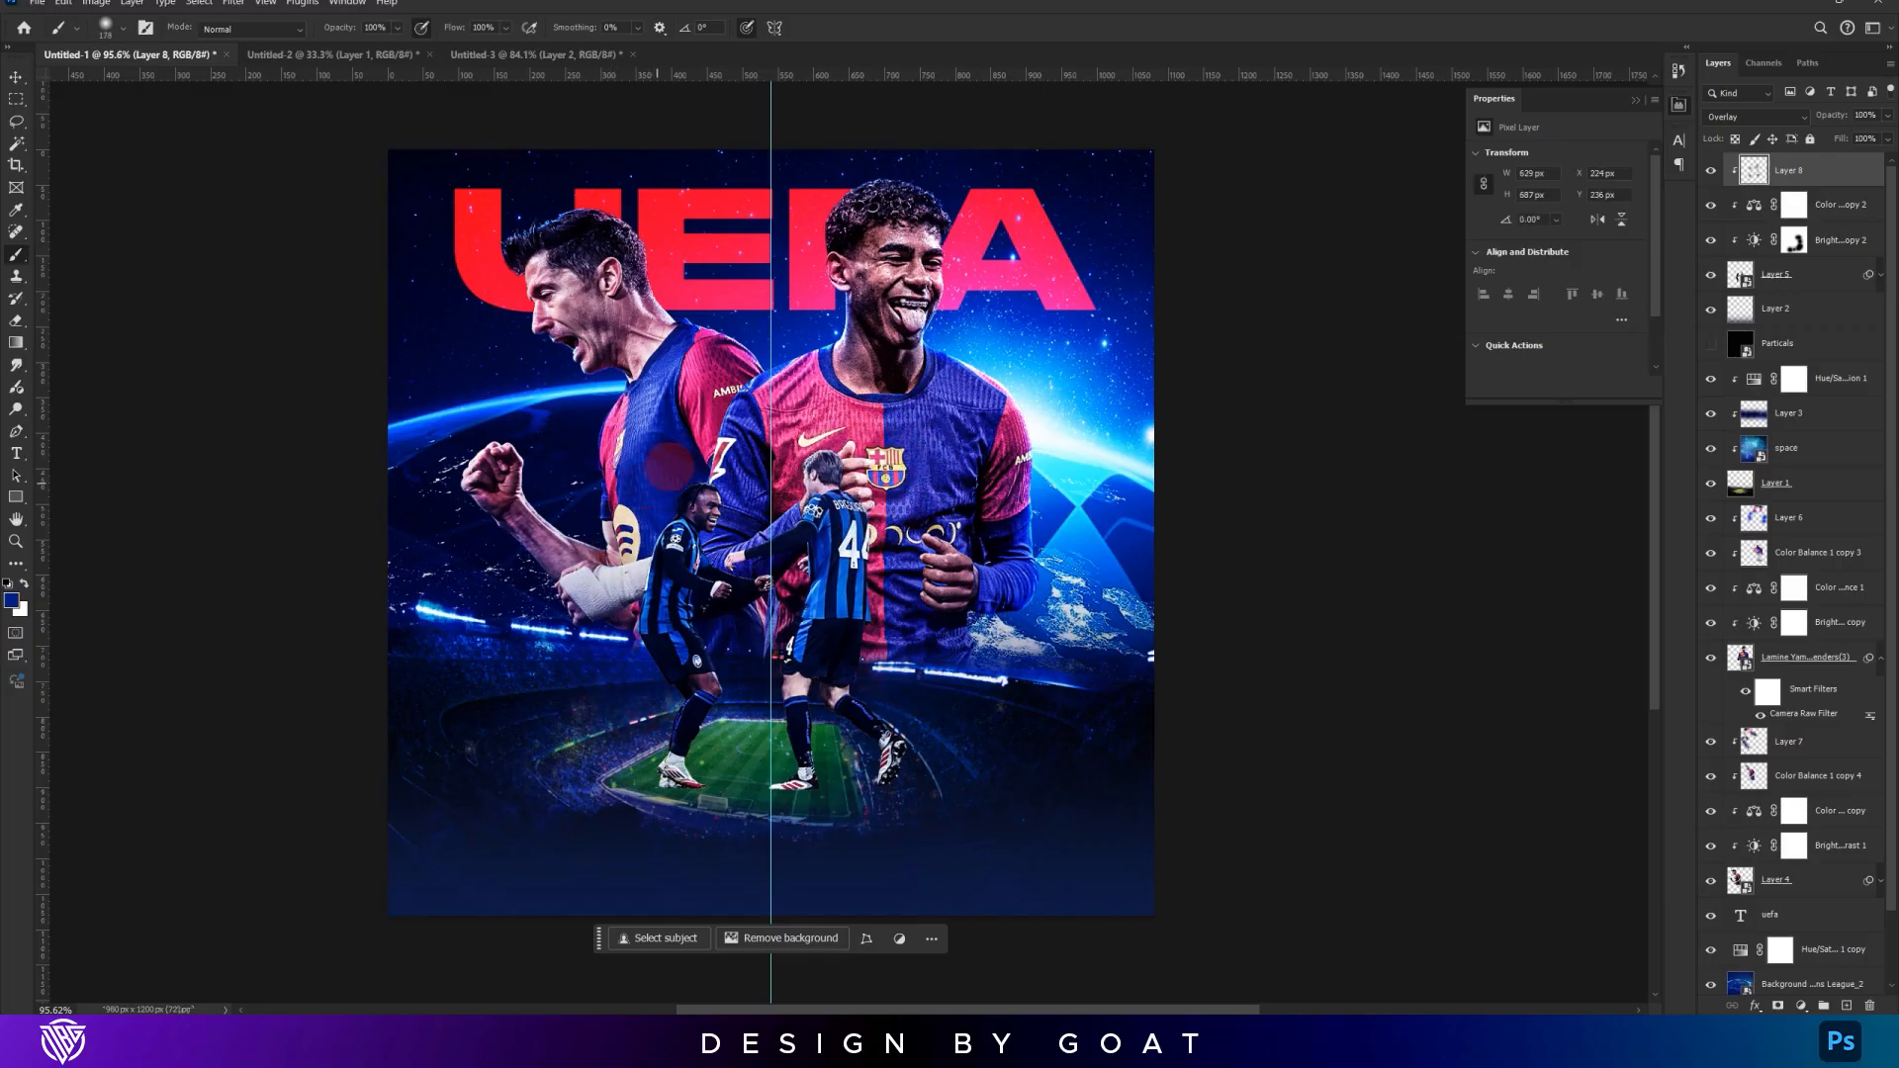
left_click_drag(808, 466, 759, 465)
left_click(776, 339, "alt")
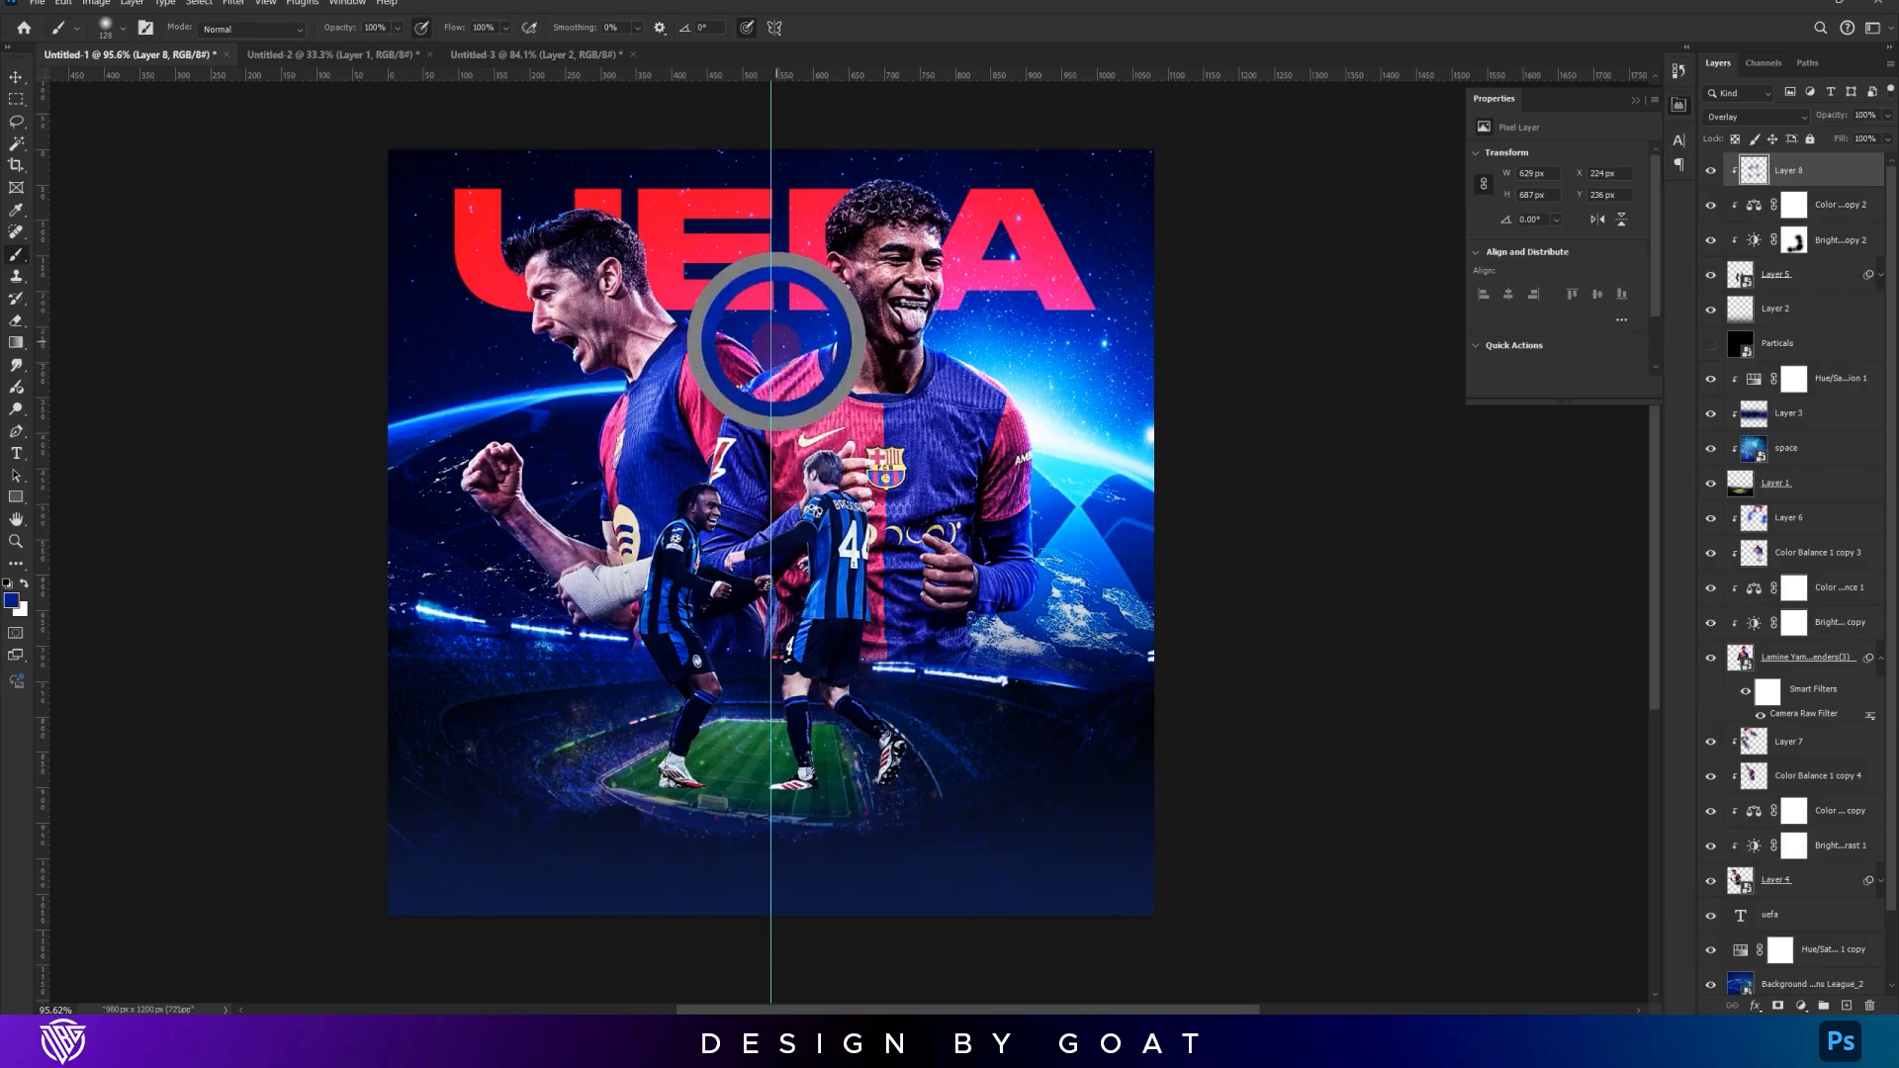
left_click(735, 667)
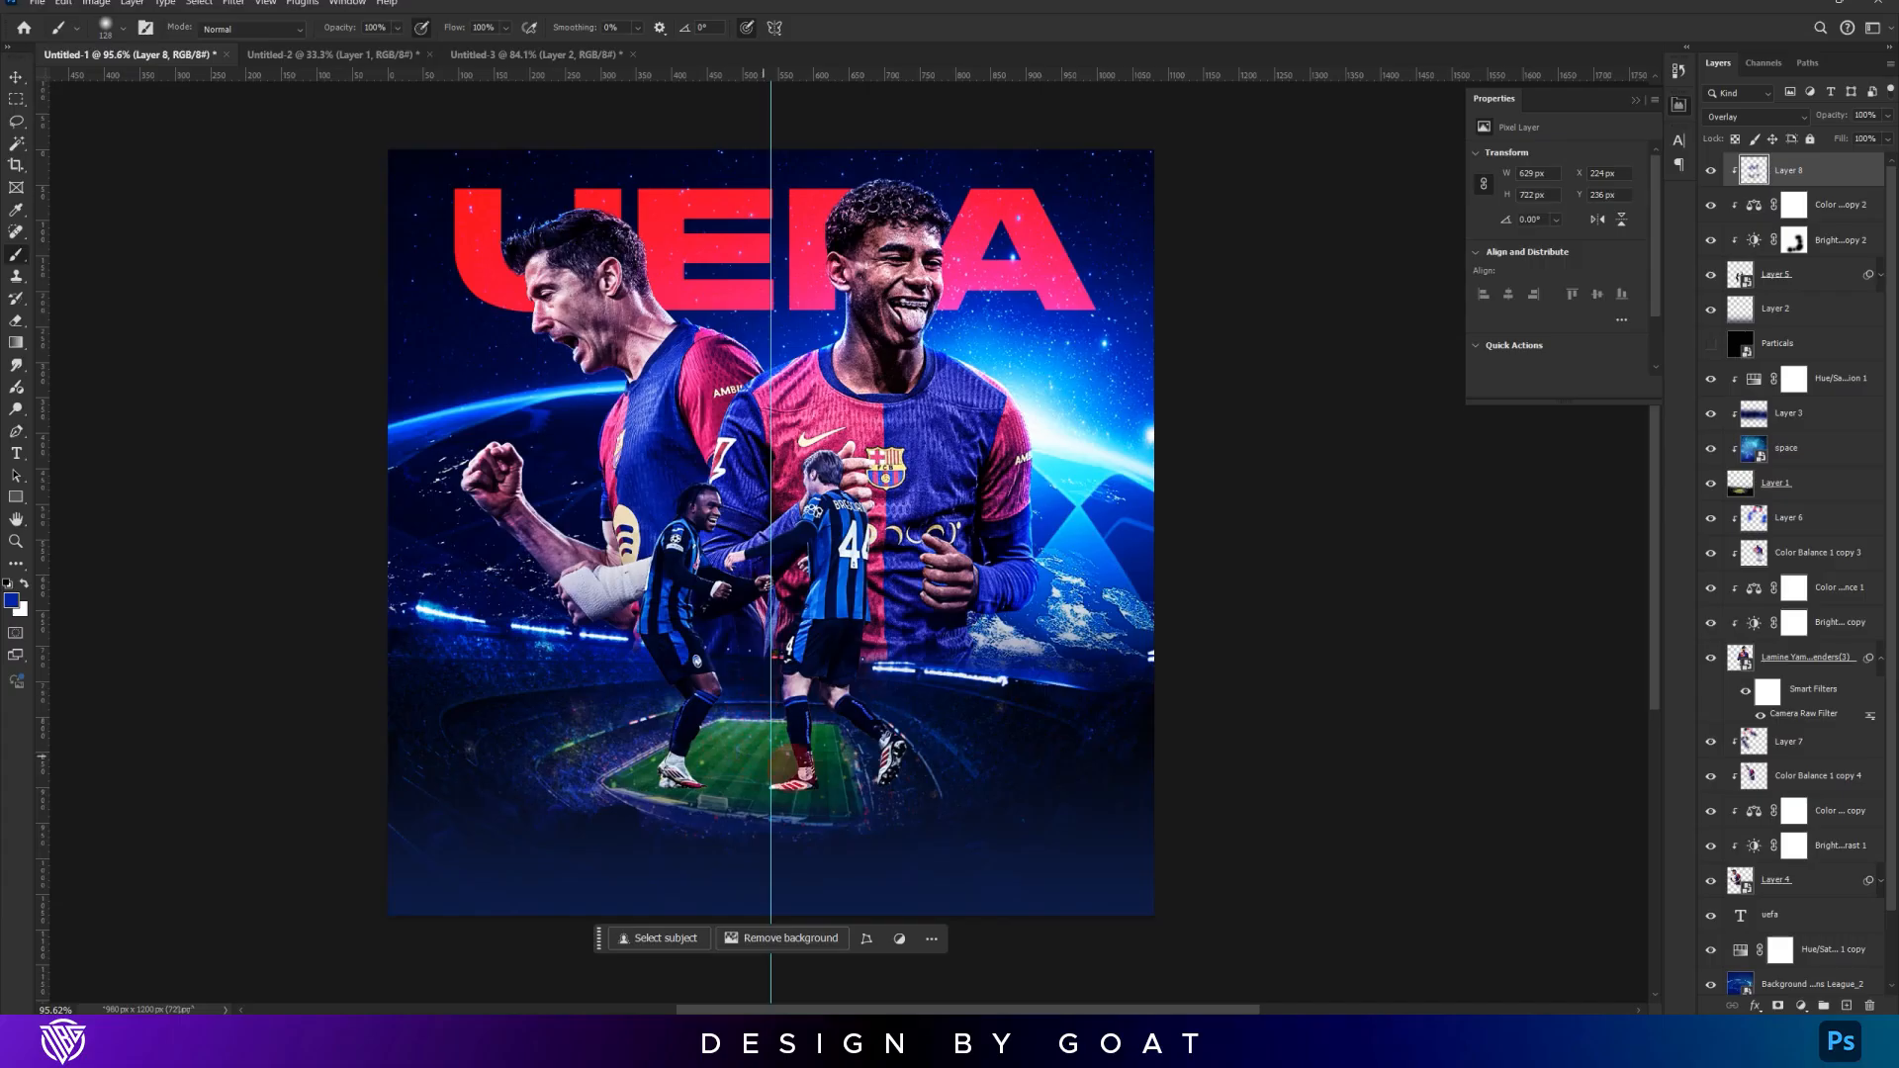
Place the S shadow image directly above Layer 2, beneath the Atalanta players
left_click(1808, 322)
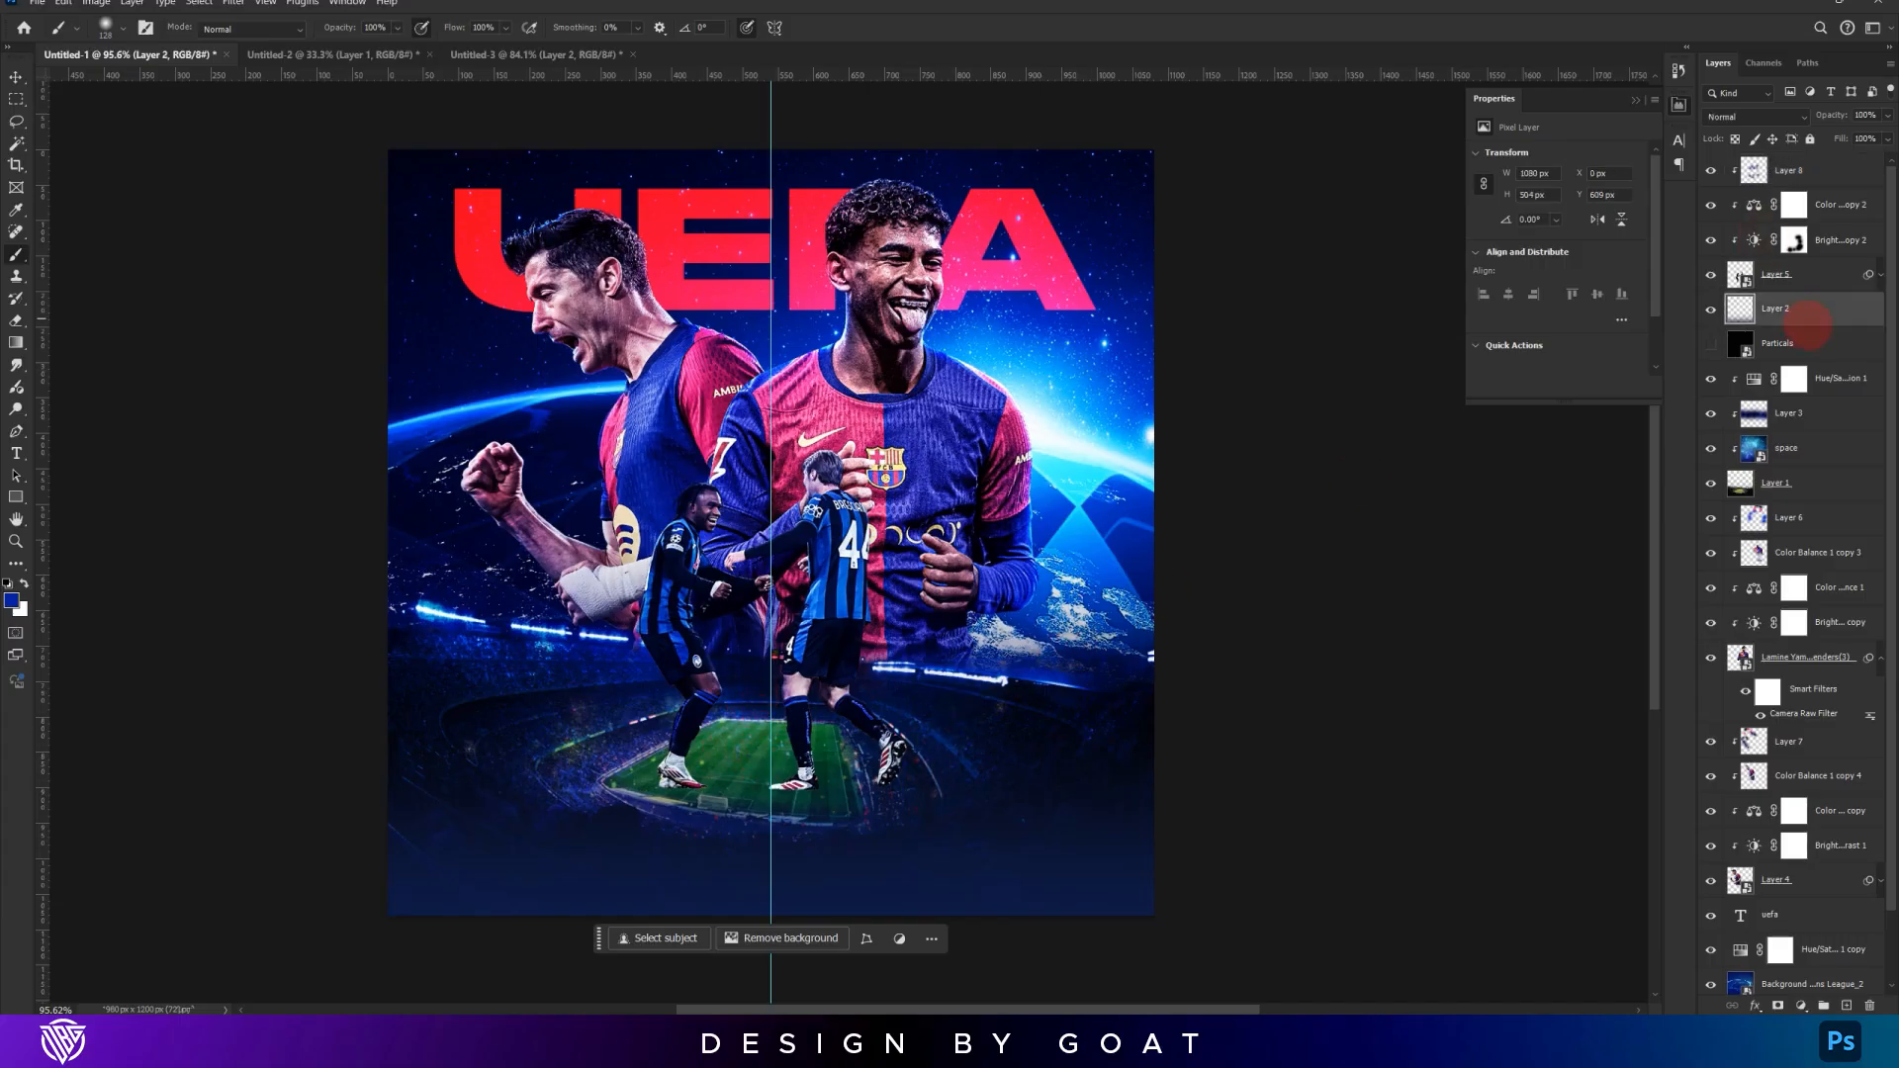
scroll(770, 534, "up", 1)
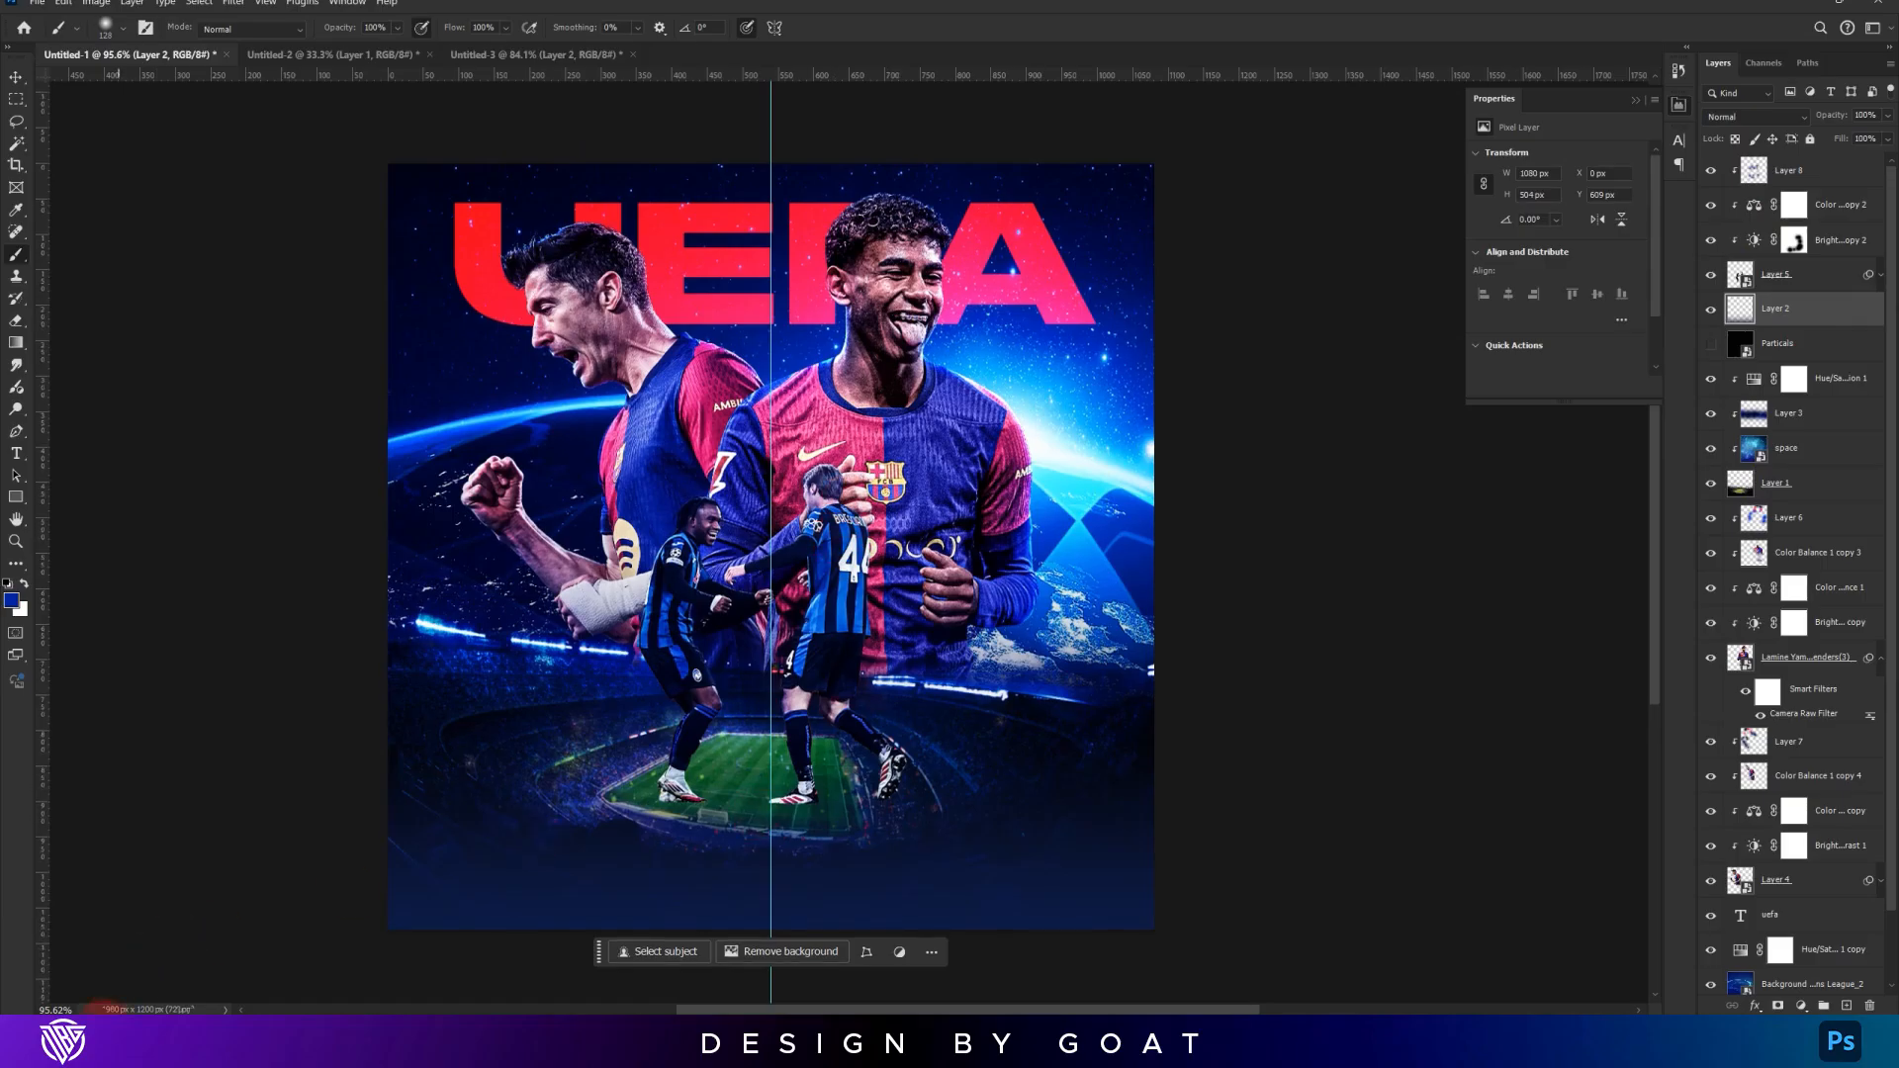
left_click(106, 1033)
left_click_drag(1719, 297, 819, 902)
key("Return")
key("v")
Duplicate the shadow under the left Atalanta player's feet and widen the copy to about 151%
scroll(730, 804, "up", 8)
left_click_drag(755, 830, 593, 767)
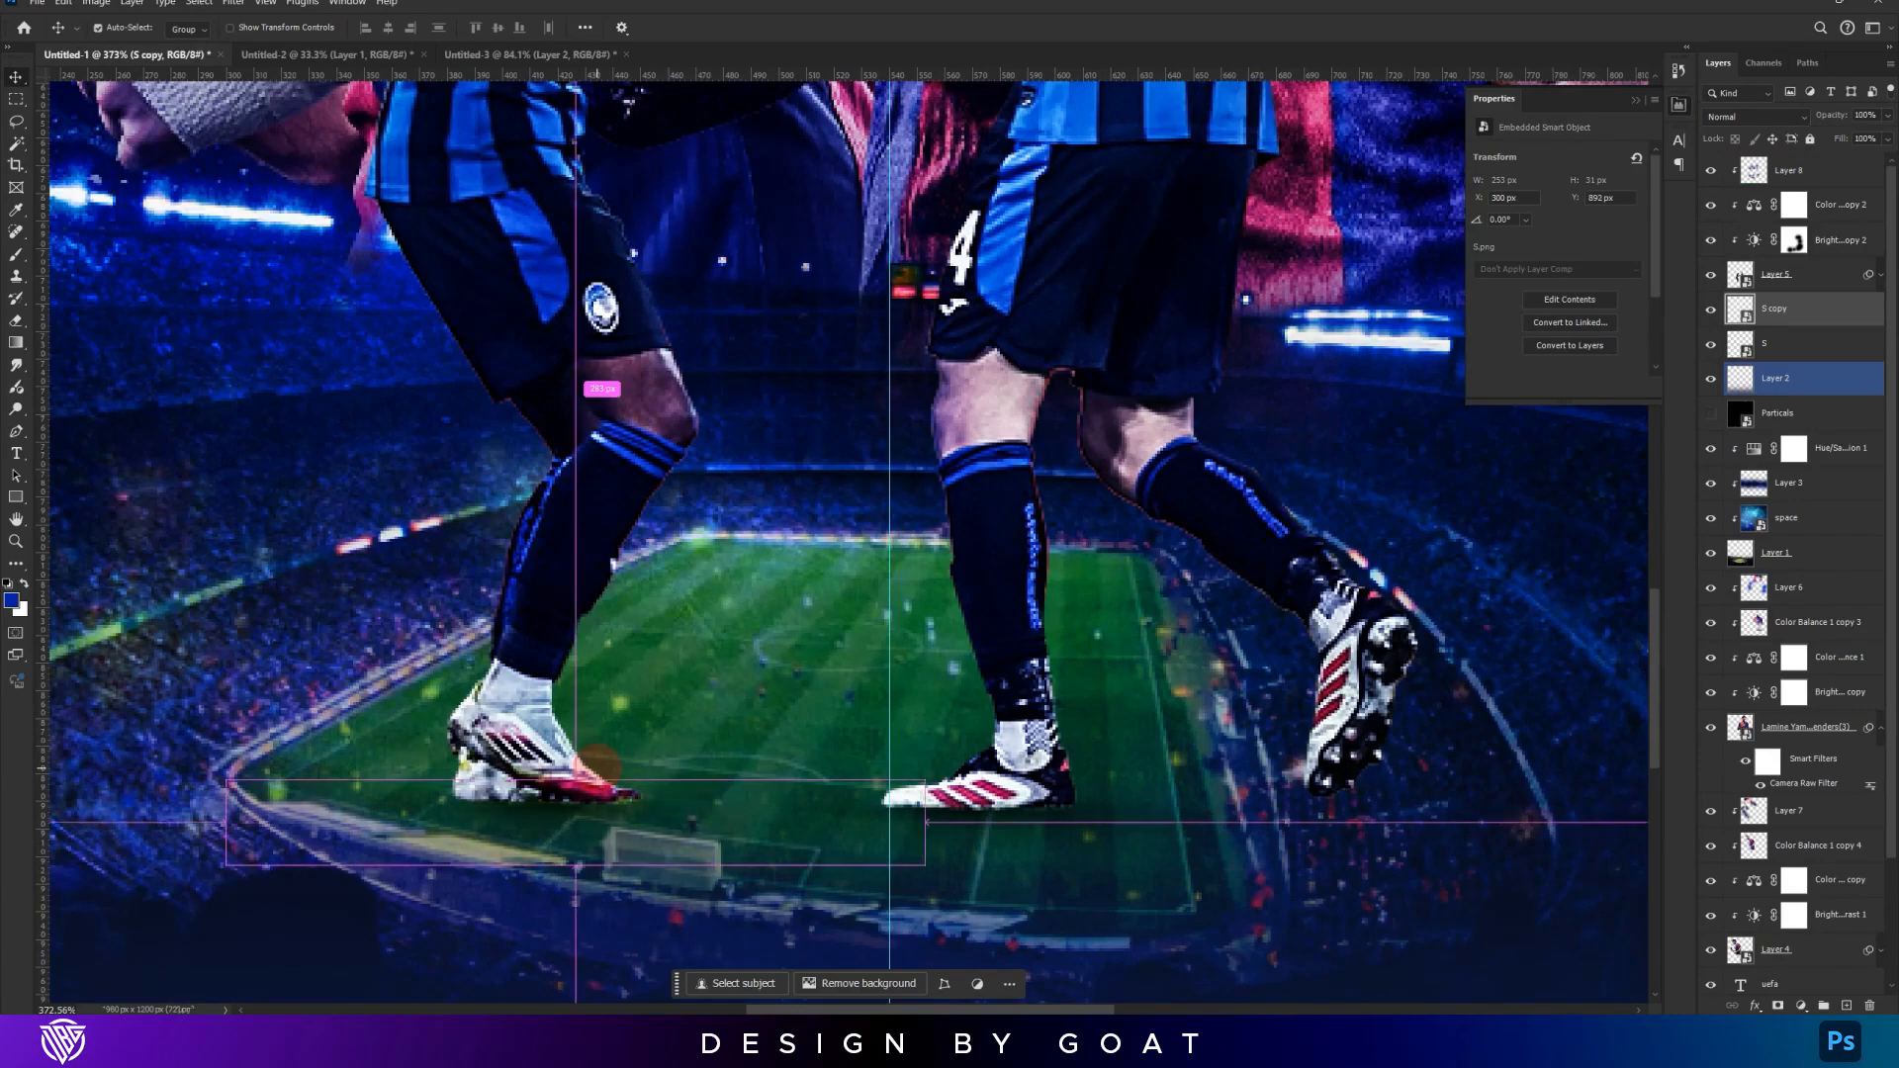
key("ctrl+t")
left_click_drag(930, 821, 1101, 819)
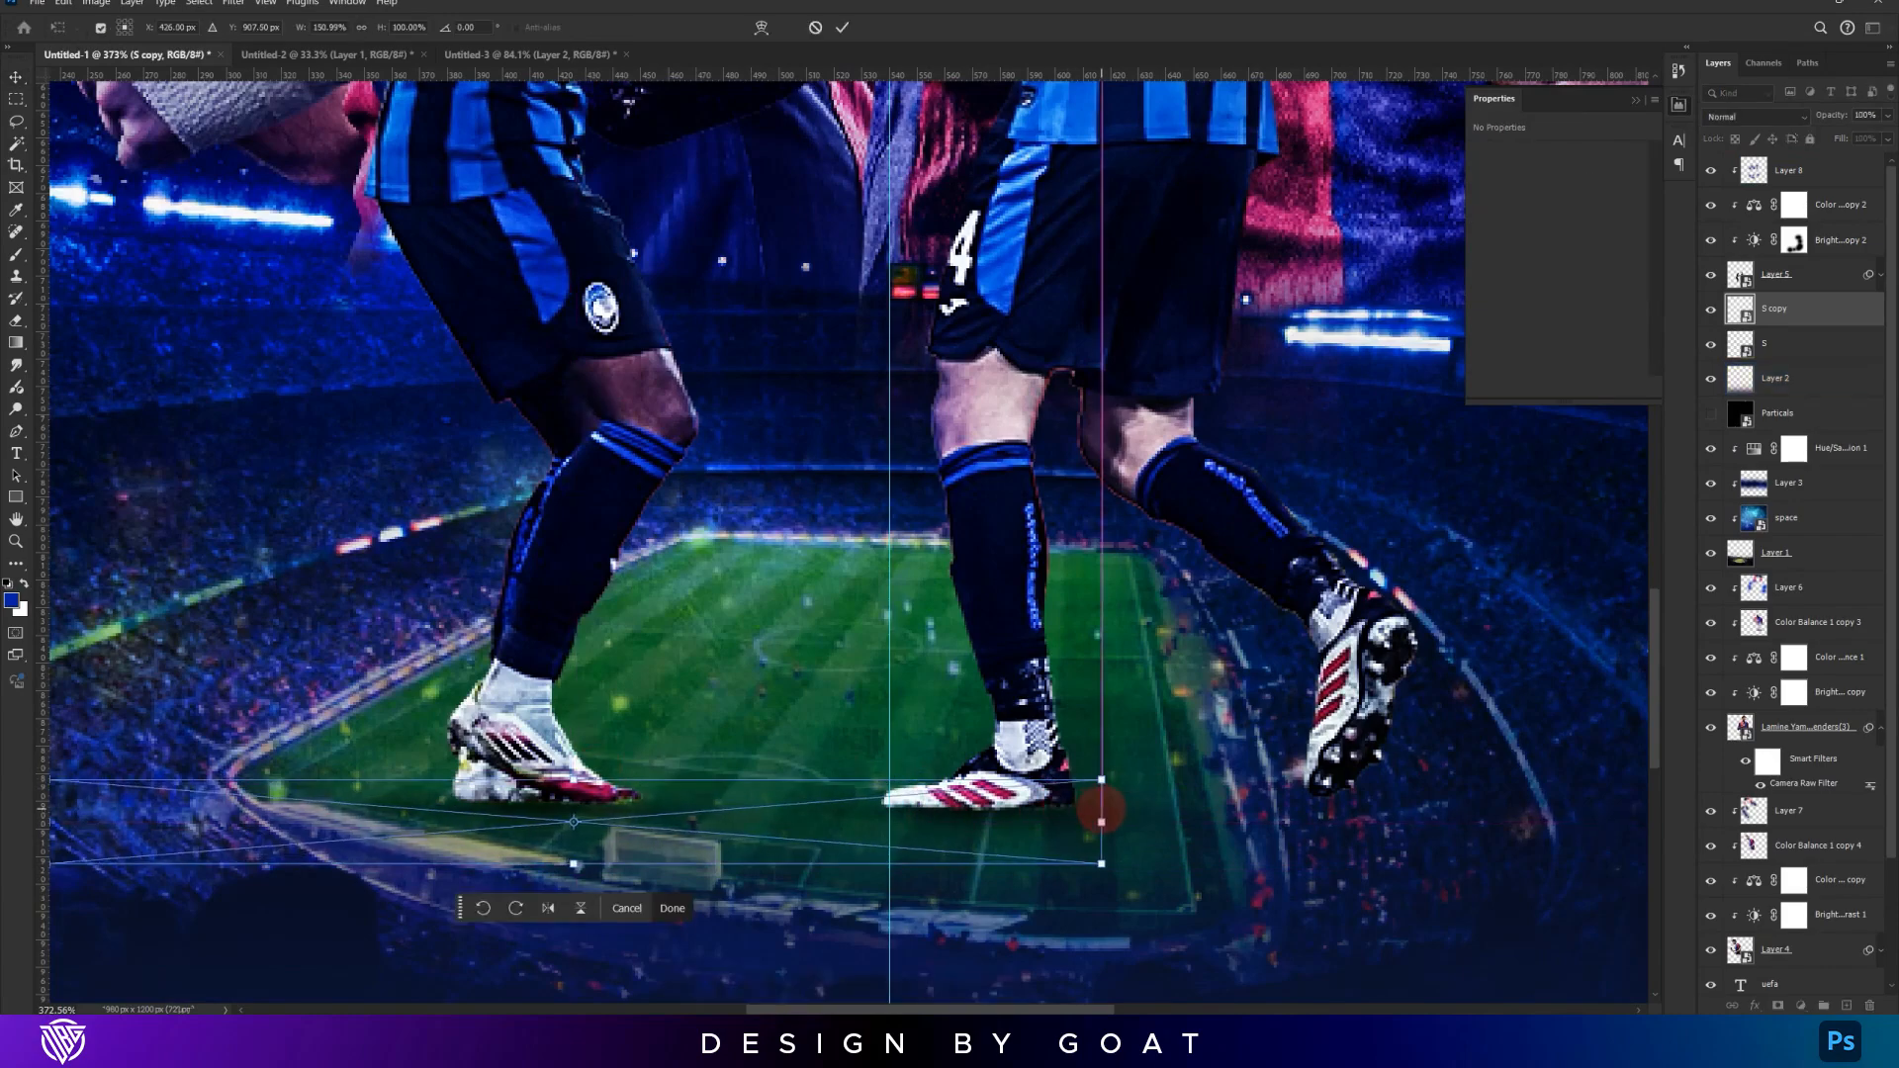
key("Return")
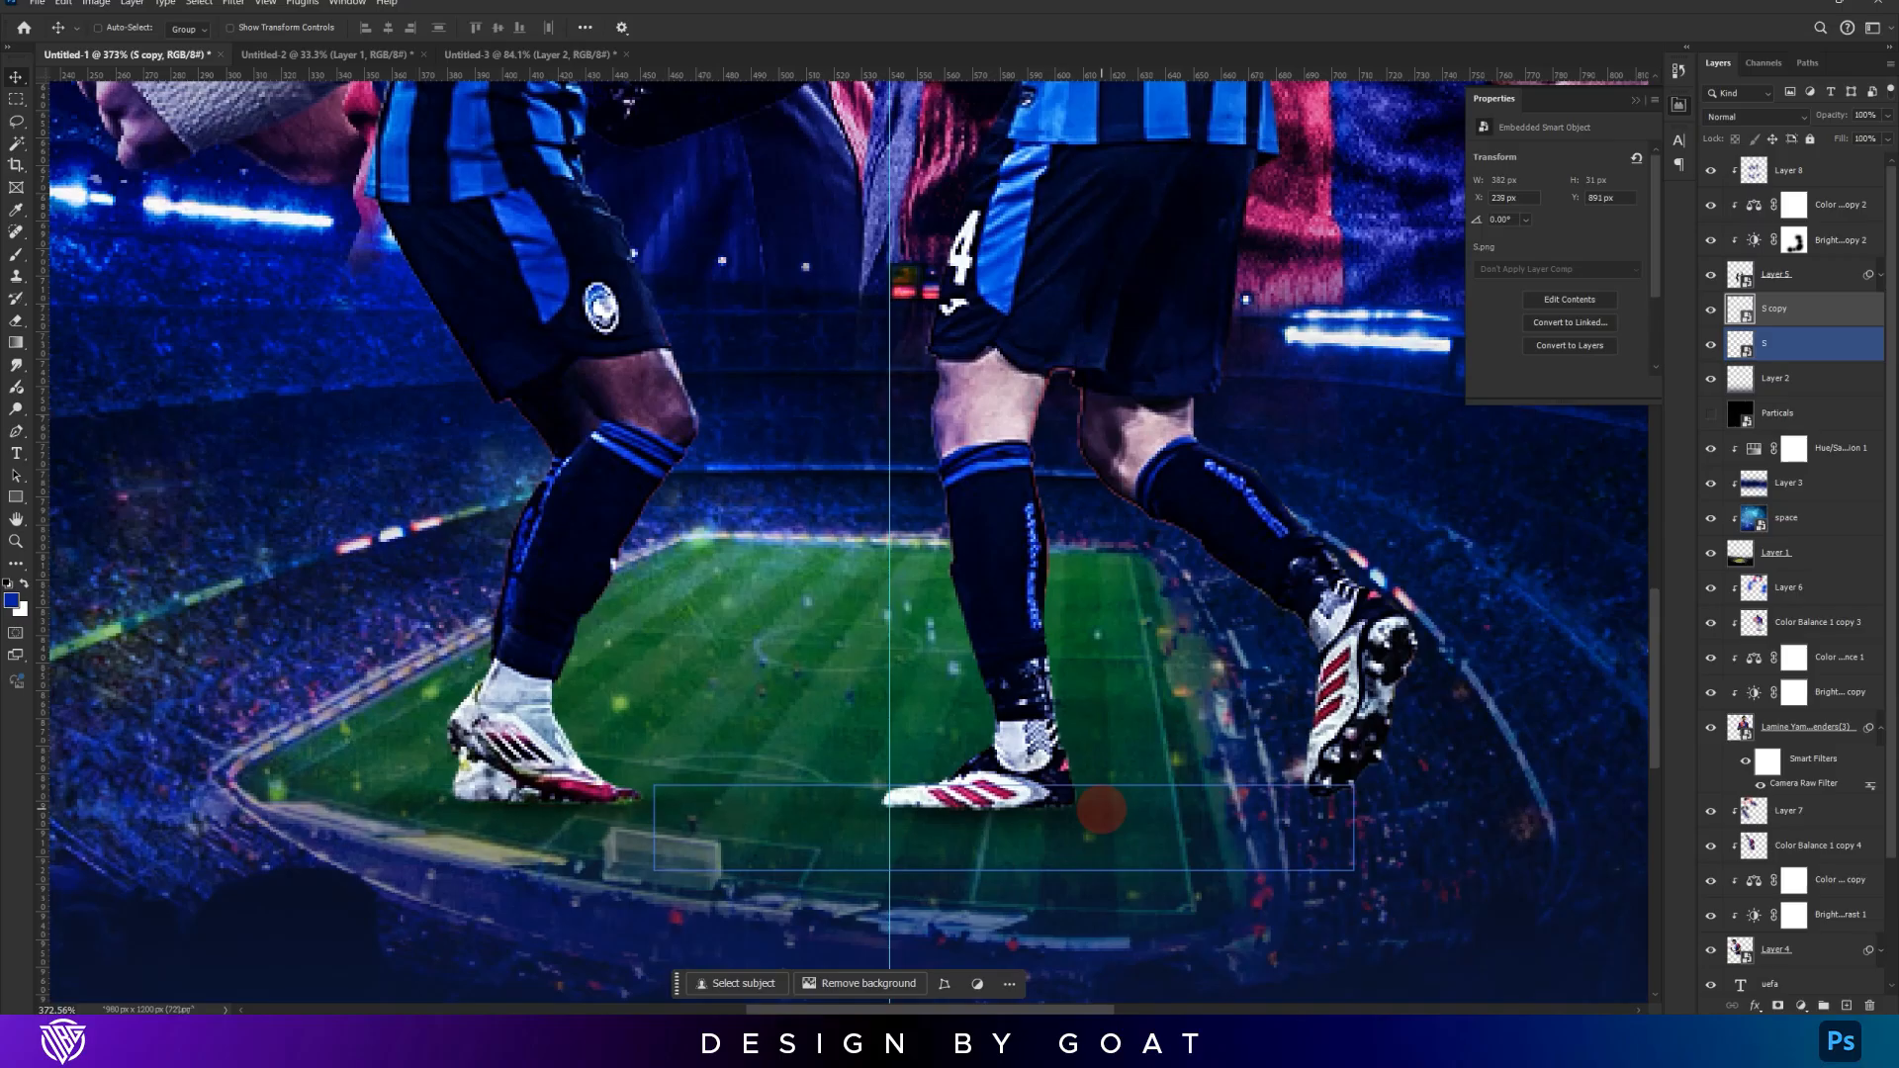
Add a new clipped layer directly above the Atalanta players' Color Balance adjustment for brush shading
left_click(1834, 205)
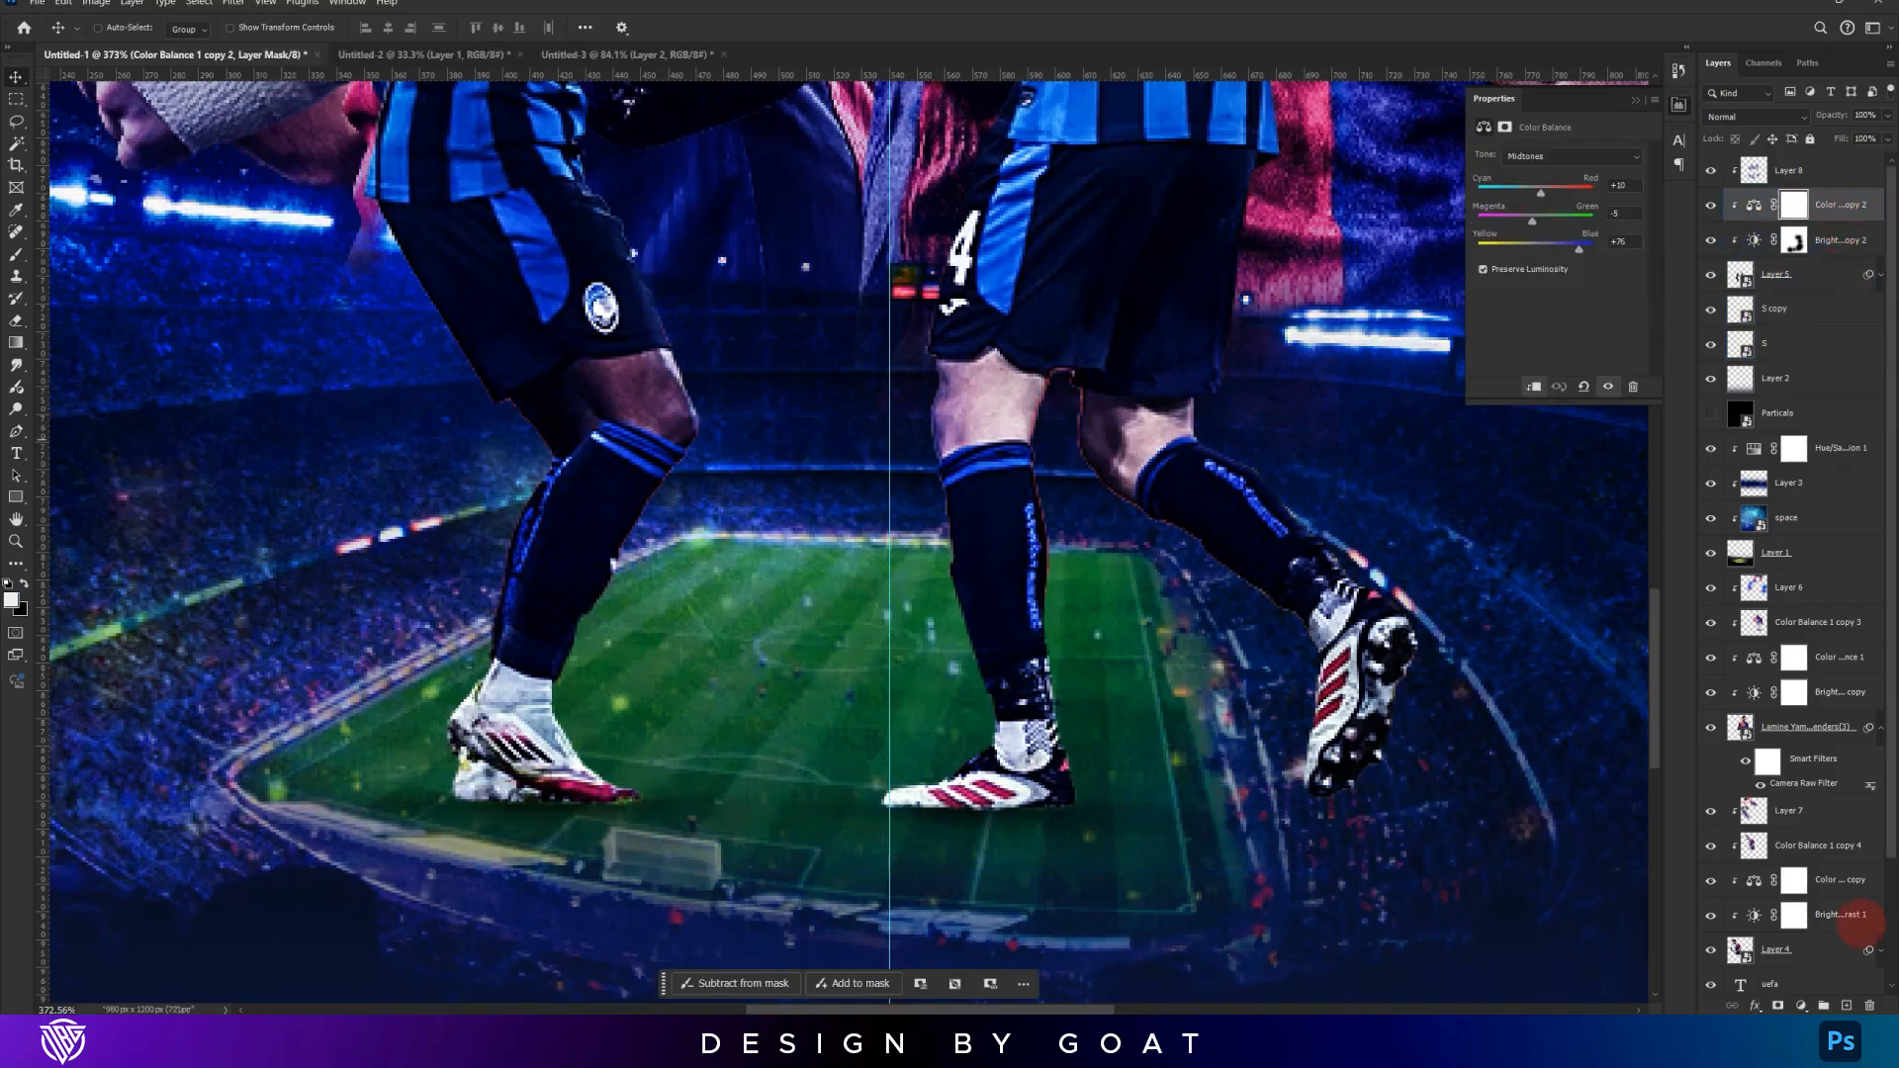
left_click(1845, 1005)
key("b")
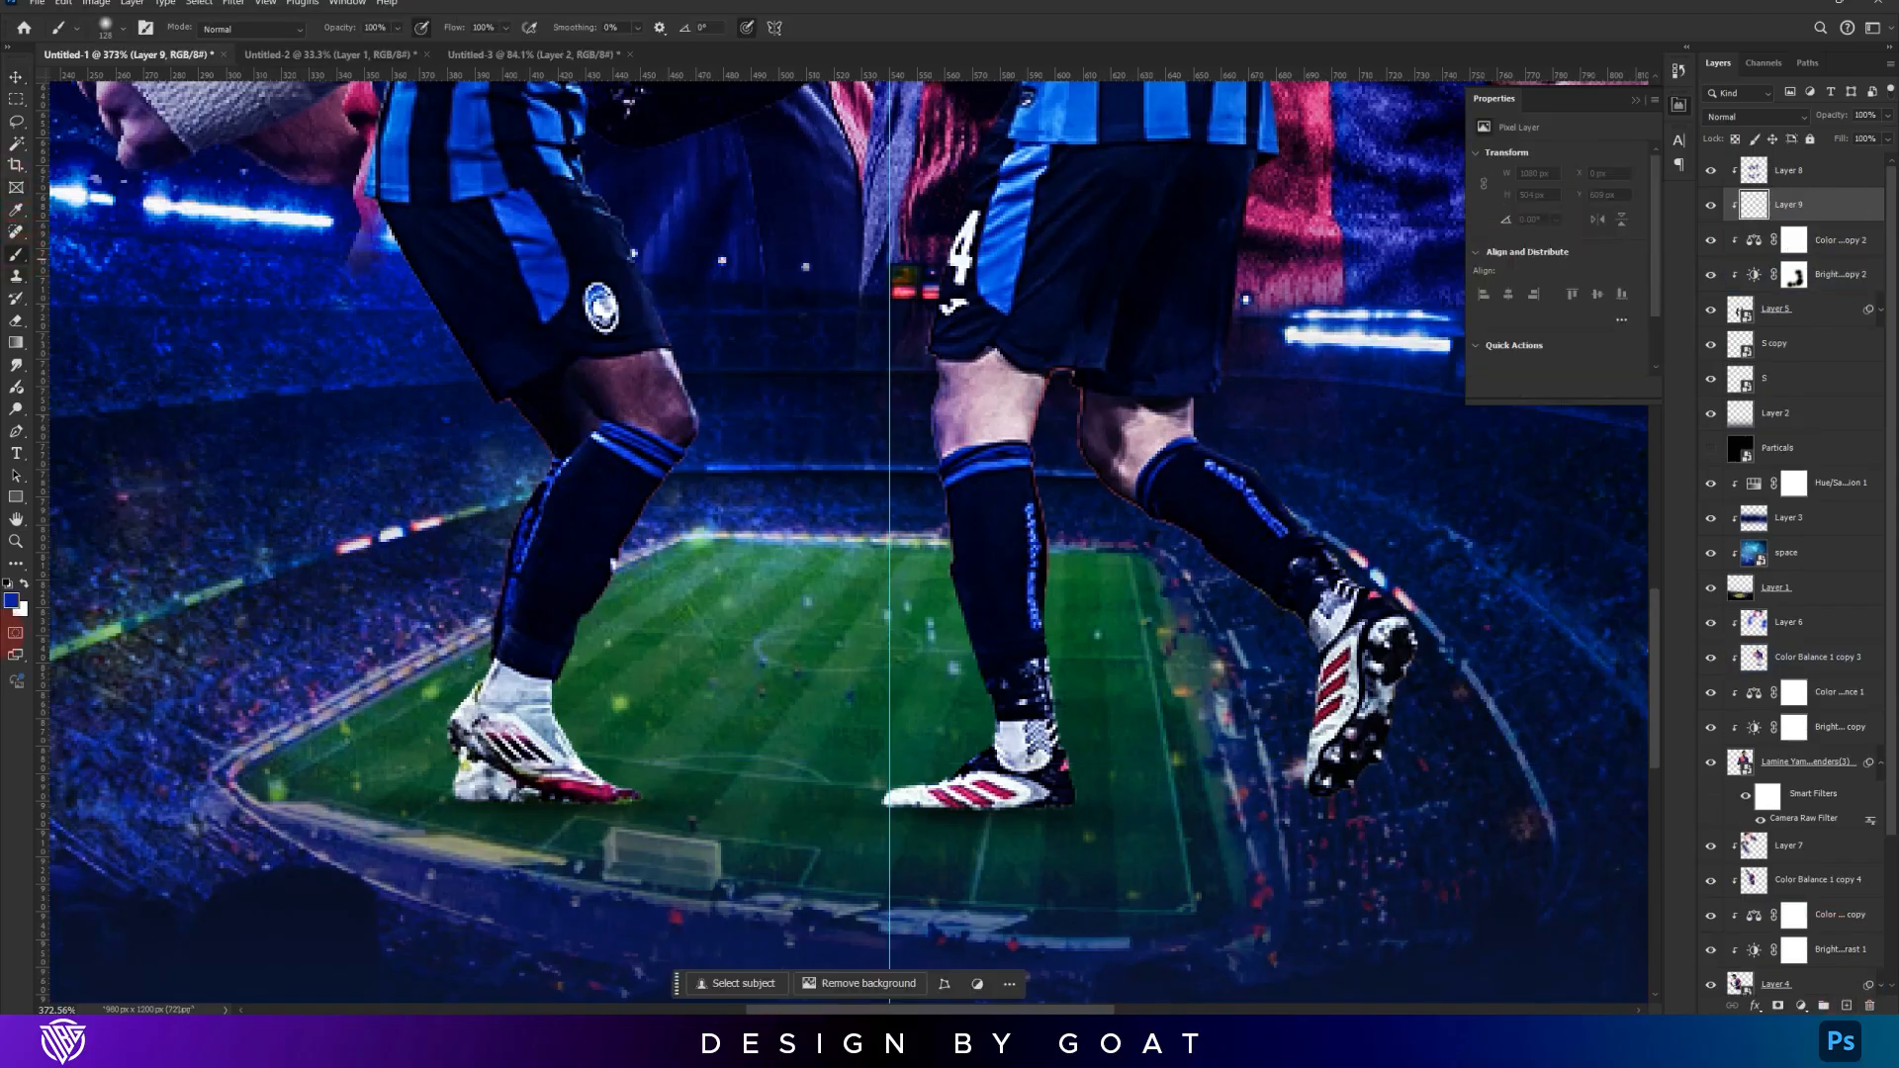
Shade the Atalanta players' boots with a soft black brush on the new clipped layer
left_click(6, 584)
scroll(685, 515, "down", 2)
left_click_drag(878, 548, 855, 545)
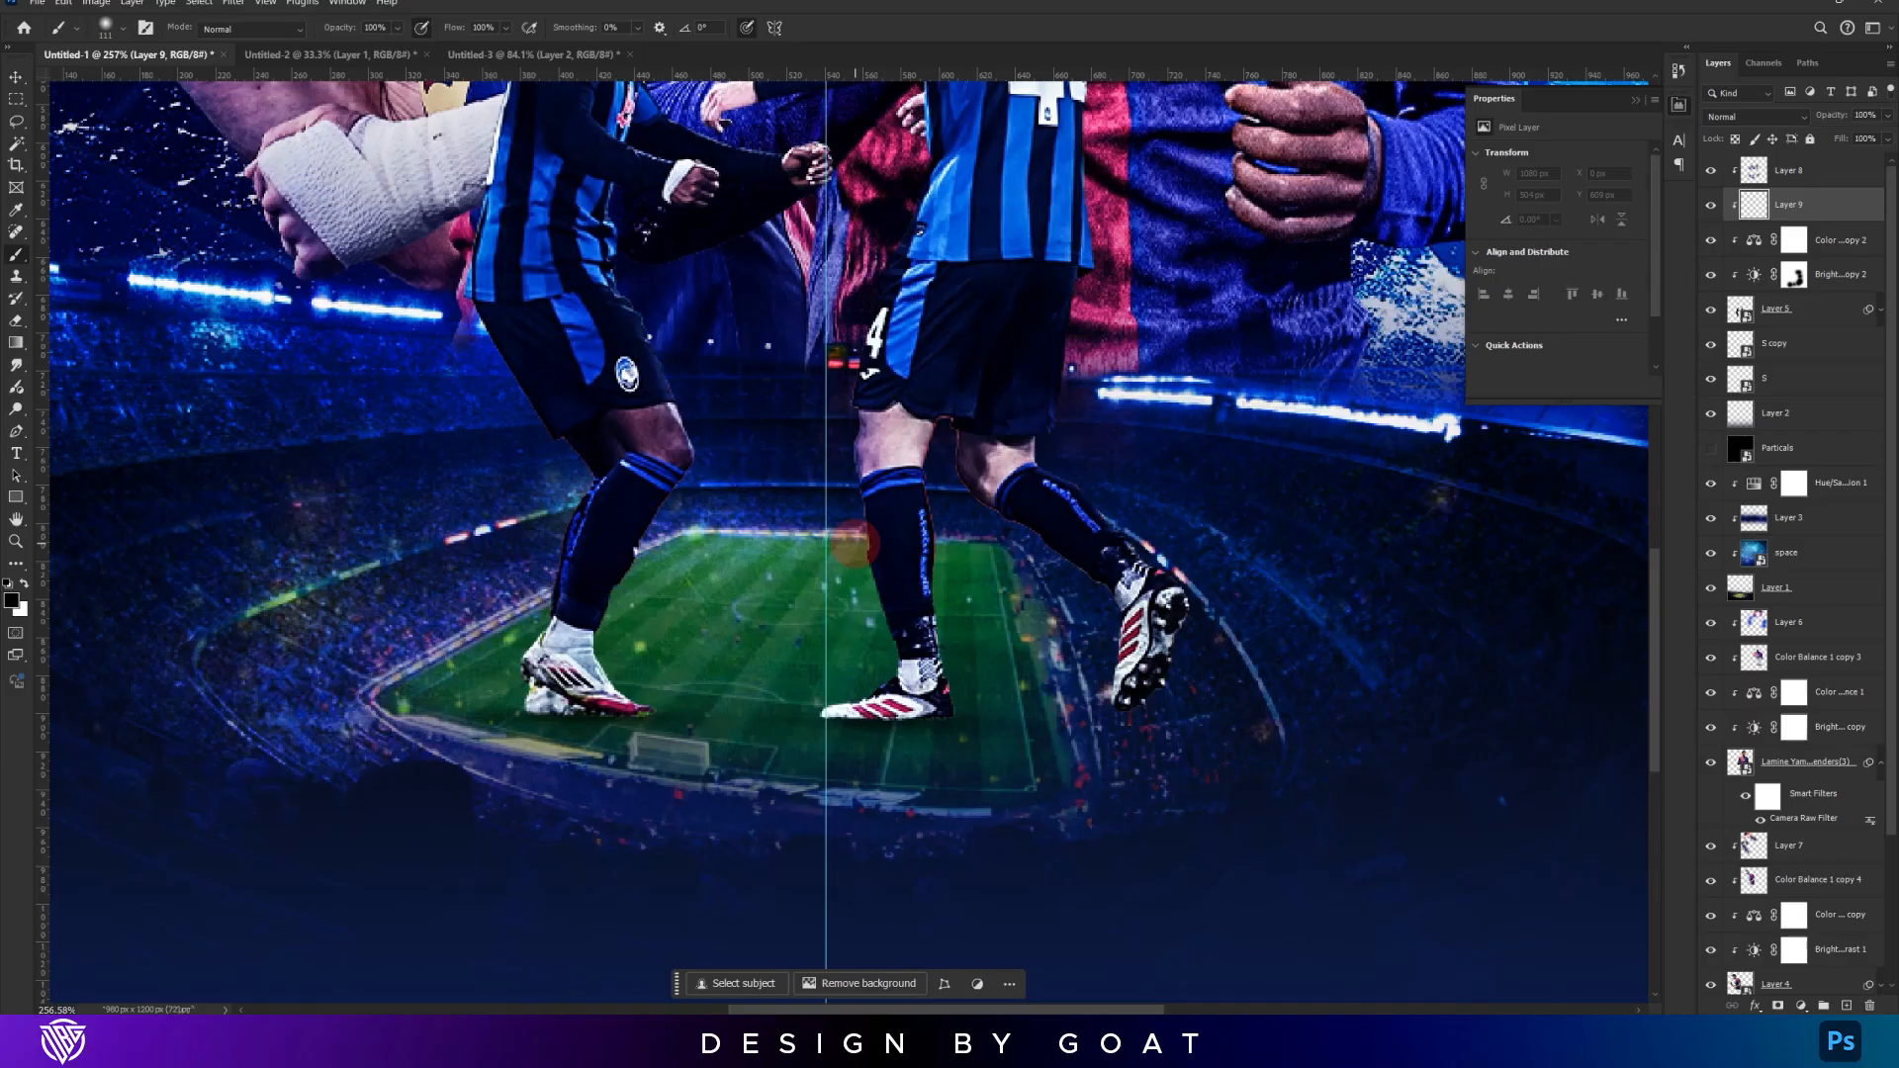
mouse_move(1212, 638)
left_mouse_down()
mouse_move(1236, 744)
mouse_move(1225, 701)
left_mouse_up()
mouse_move(976, 796)
left_mouse_down()
mouse_move(782, 834)
mouse_move(821, 812)
mouse_move(813, 796)
mouse_move(878, 807)
mouse_move(671, 810)
mouse_move(834, 795)
mouse_move(821, 804)
mouse_move(971, 806)
mouse_move(974, 825)
mouse_move(885, 821)
left_mouse_up()
key("ctrl+z")
key("ctrl+z")
left_click_drag(544, 784, 507, 803)
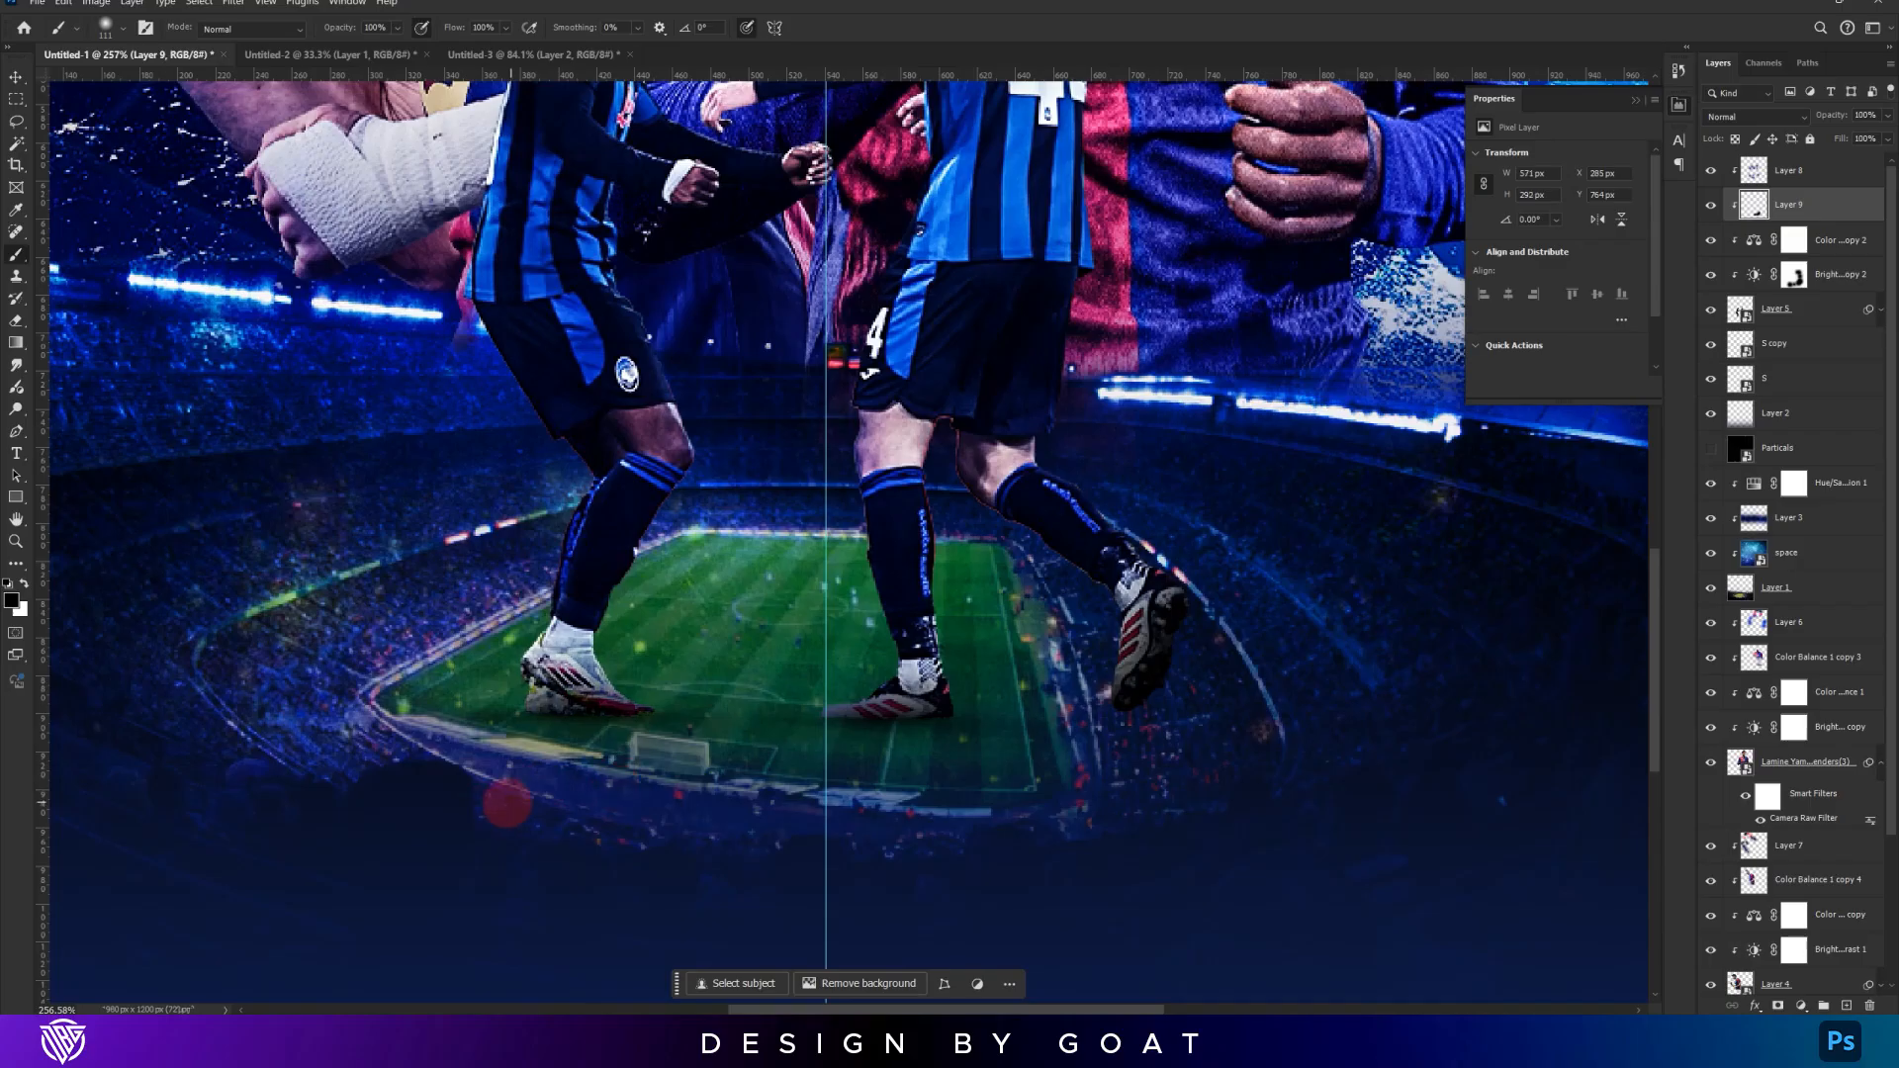
mouse_move(540, 707)
left_mouse_down()
mouse_move(550, 662)
mouse_move(461, 584)
mouse_move(484, 574)
mouse_move(479, 543)
left_mouse_up()
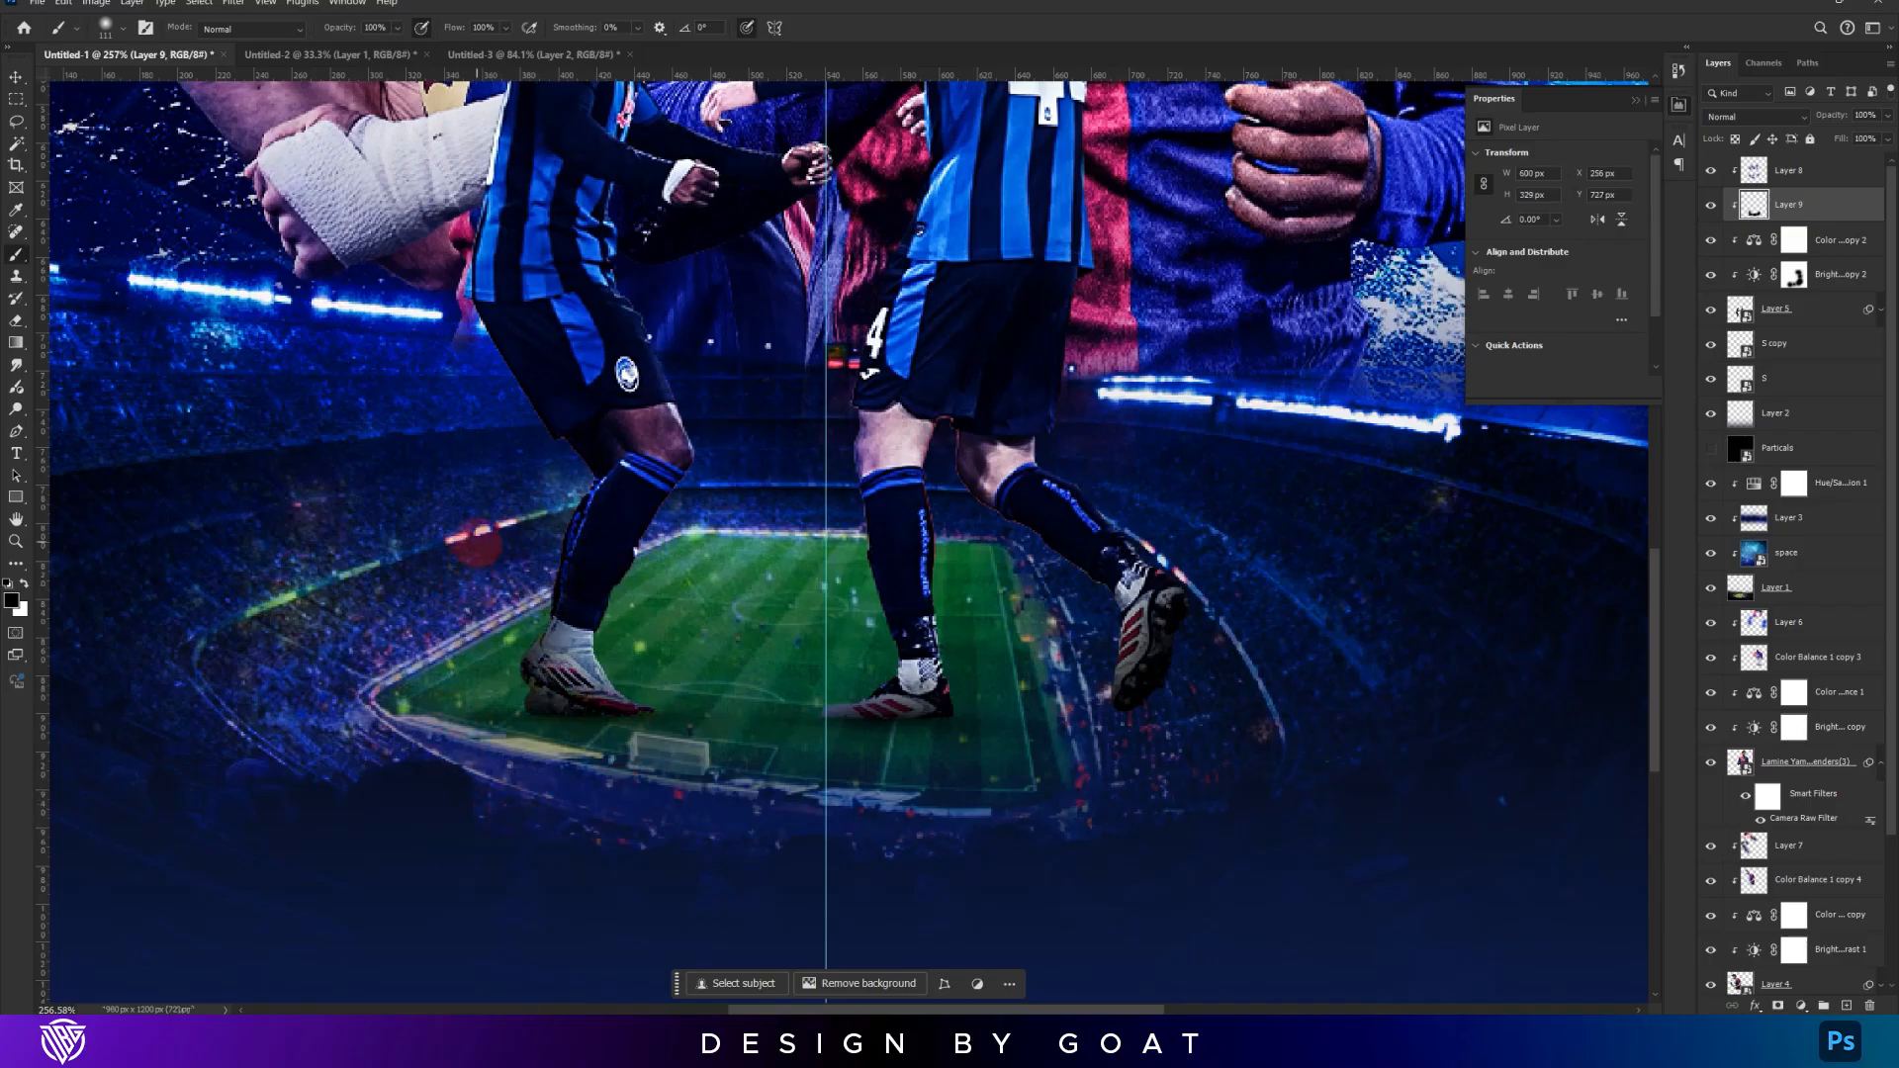
Extend the soft black shading on Layer 9 over the right Atalanta player's raised lower leg and boot
left_click_drag(1190, 498, 1167, 515)
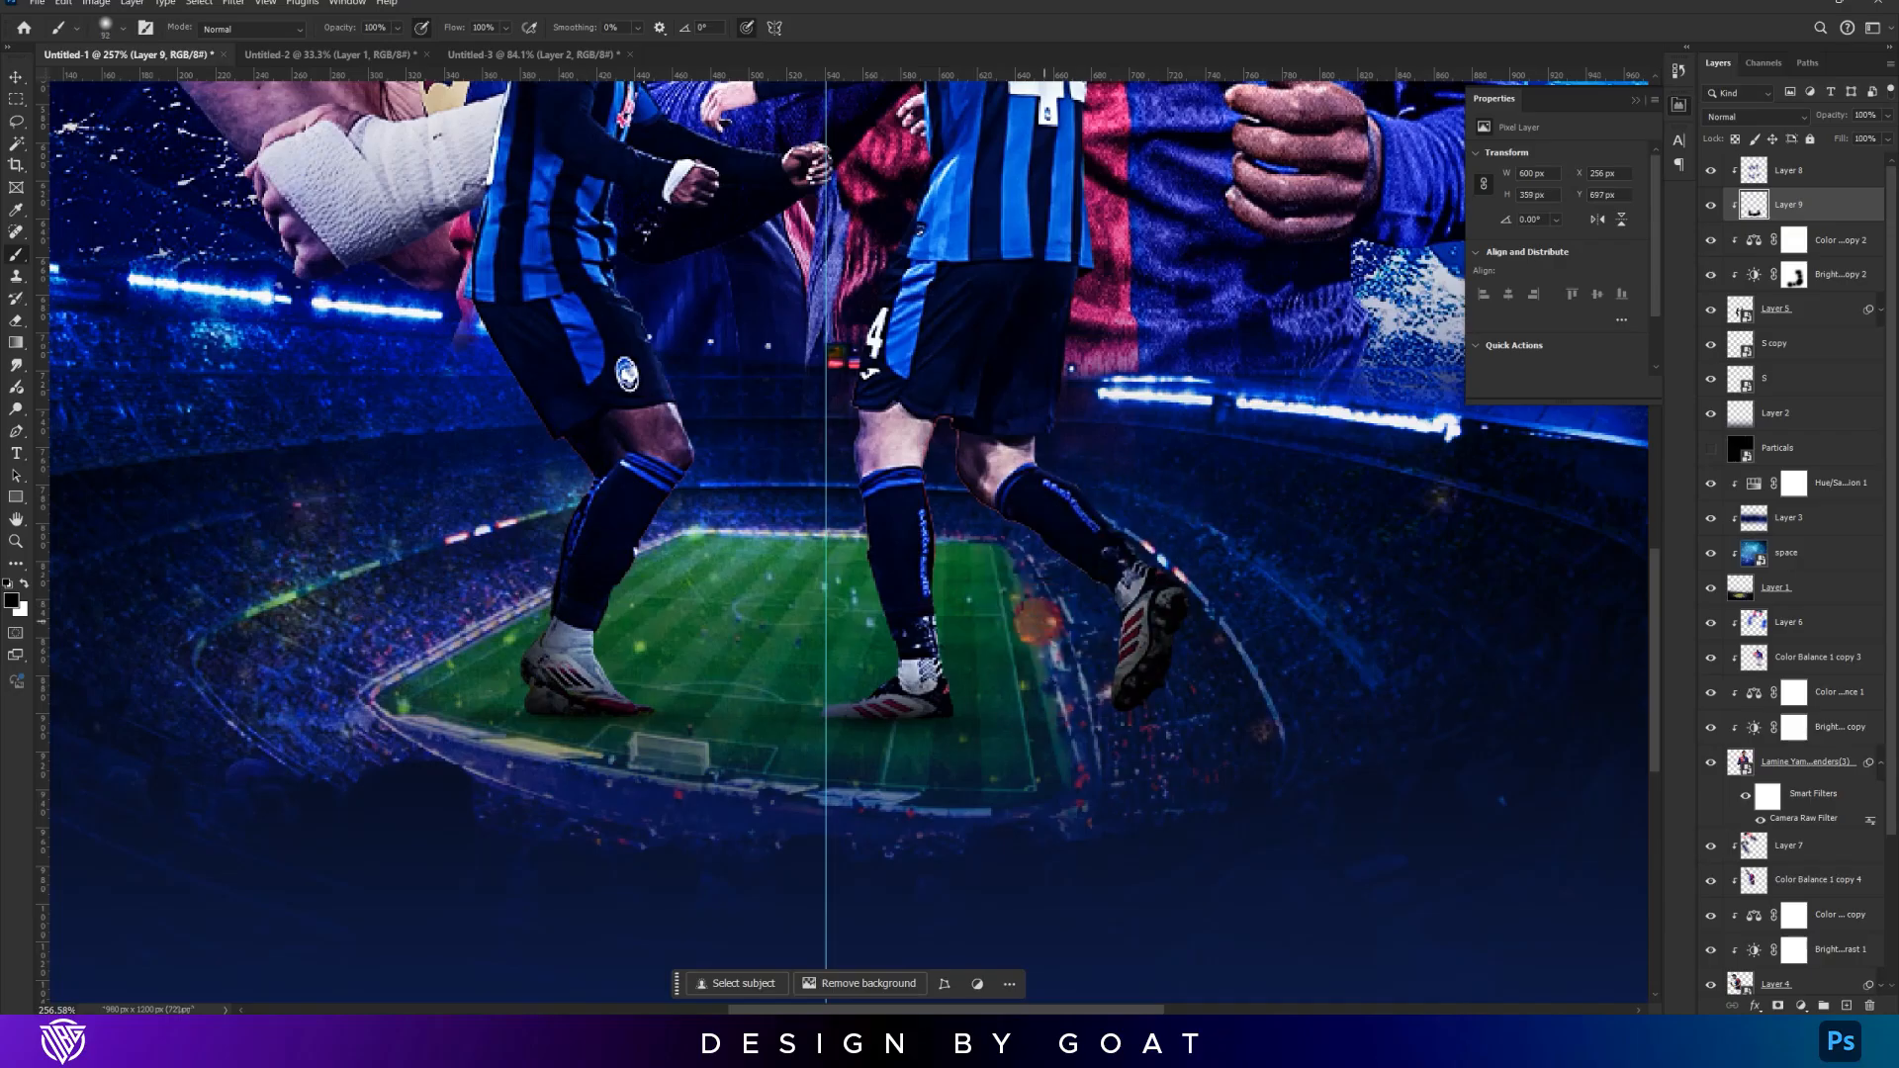
left_click_drag(997, 602, 975, 593)
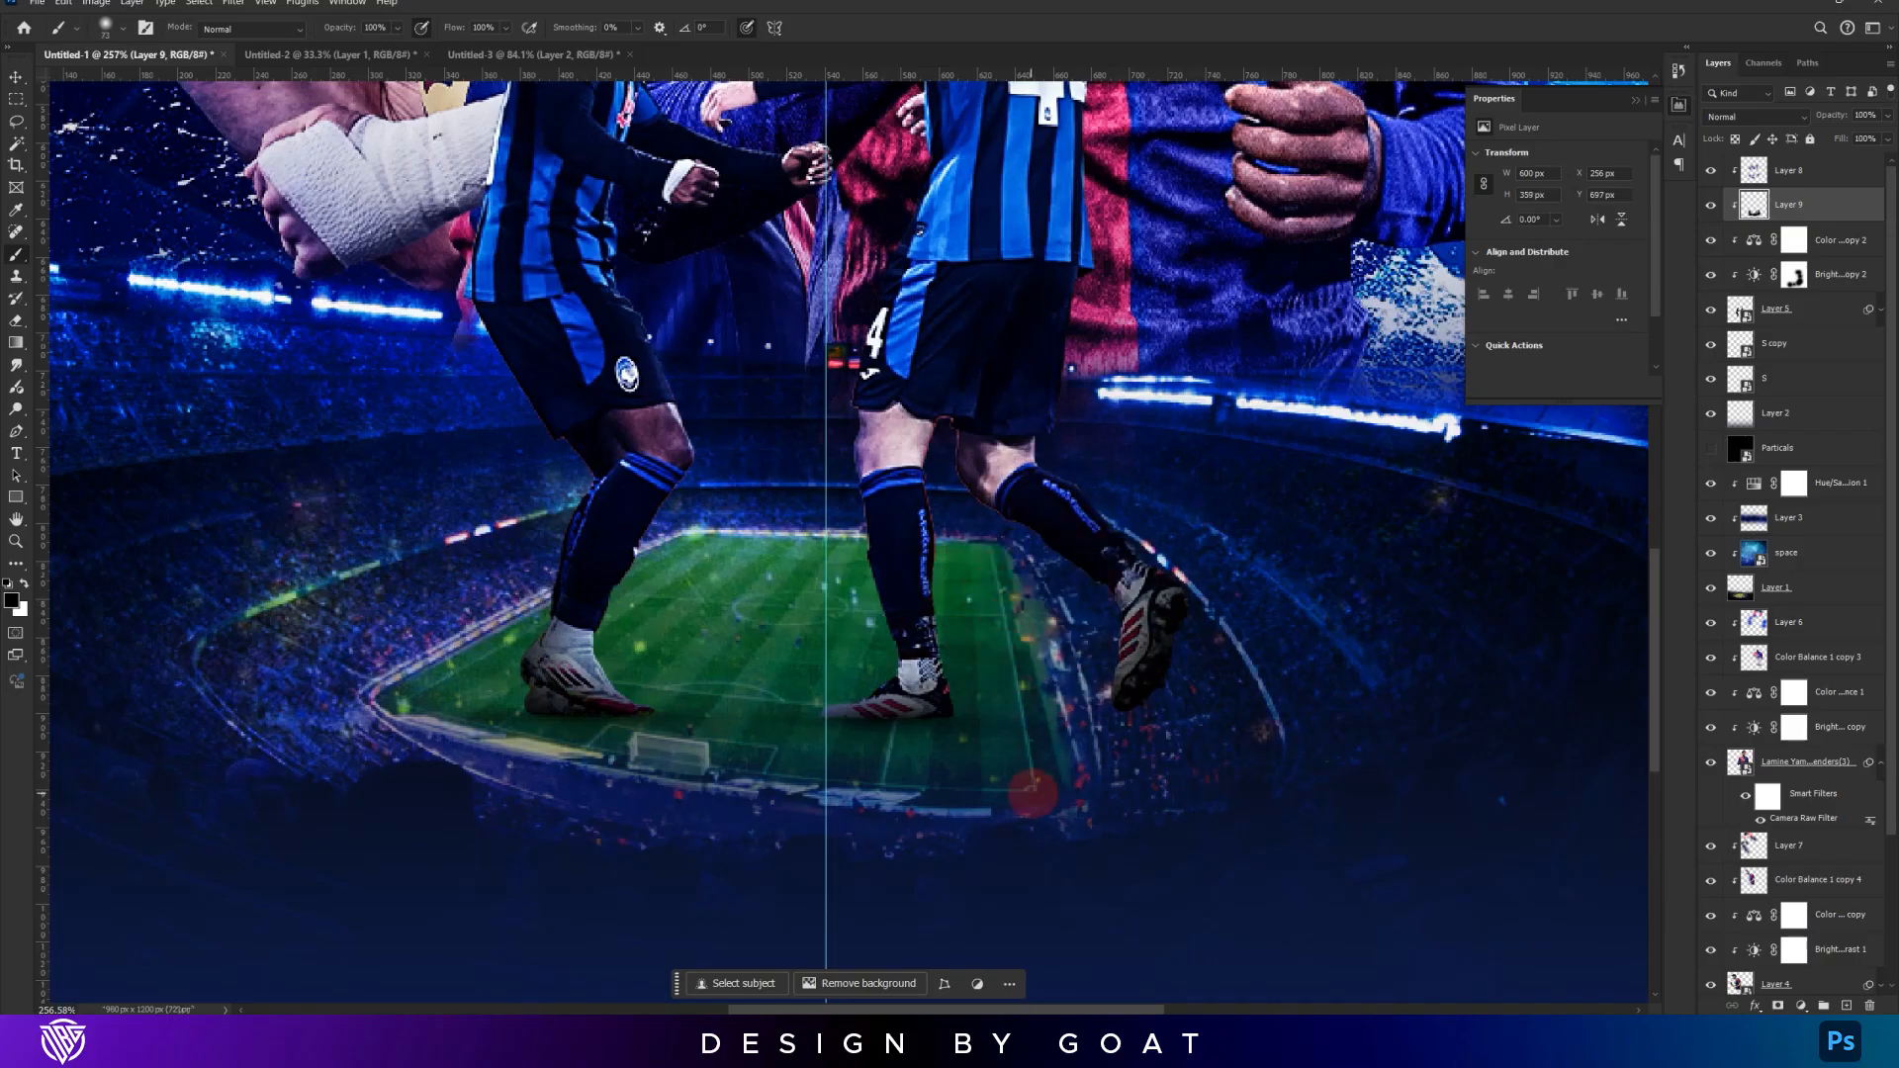
Add a layer mask to Layer 5 and trace the inner edge of the right Atalanta player's standing leg up to the shorts with the Pen tool
left_click(1824, 310)
left_click(1778, 1004)
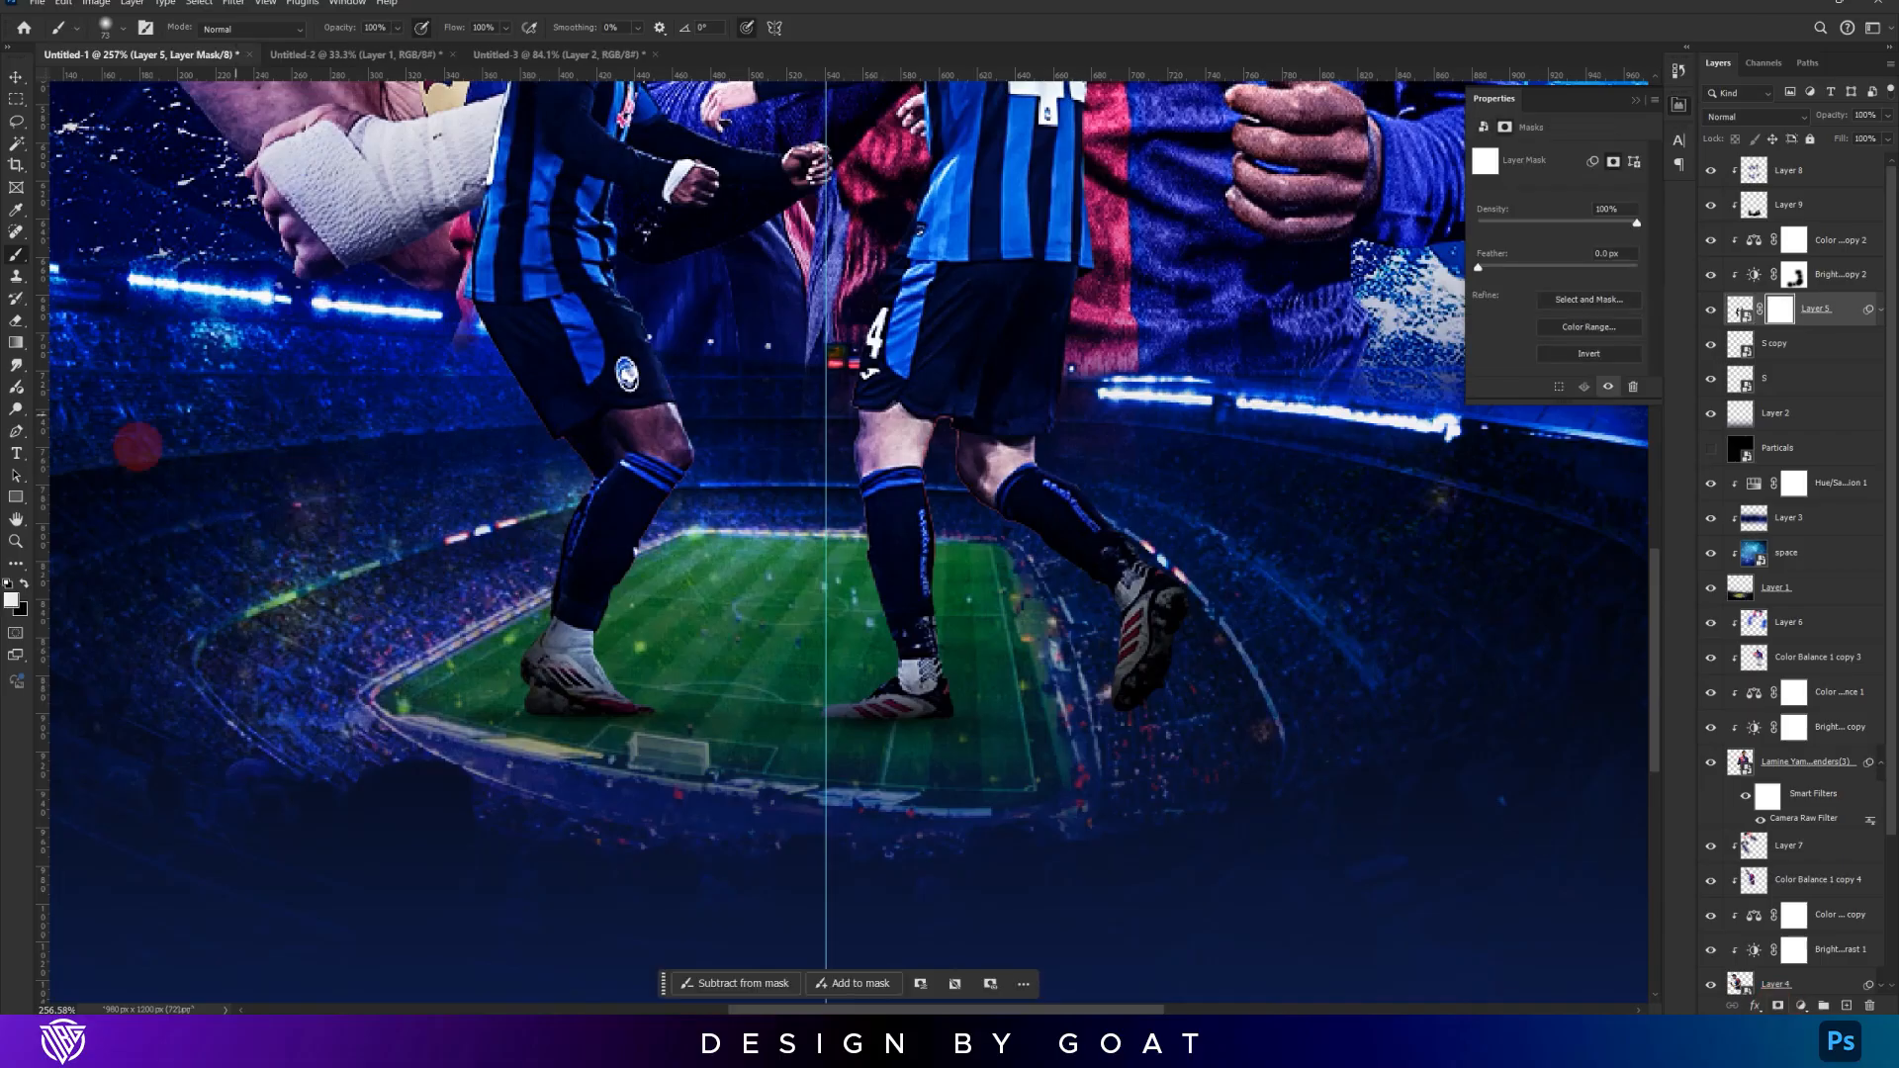
left_click(17, 432)
scroll(982, 550, "up", 5)
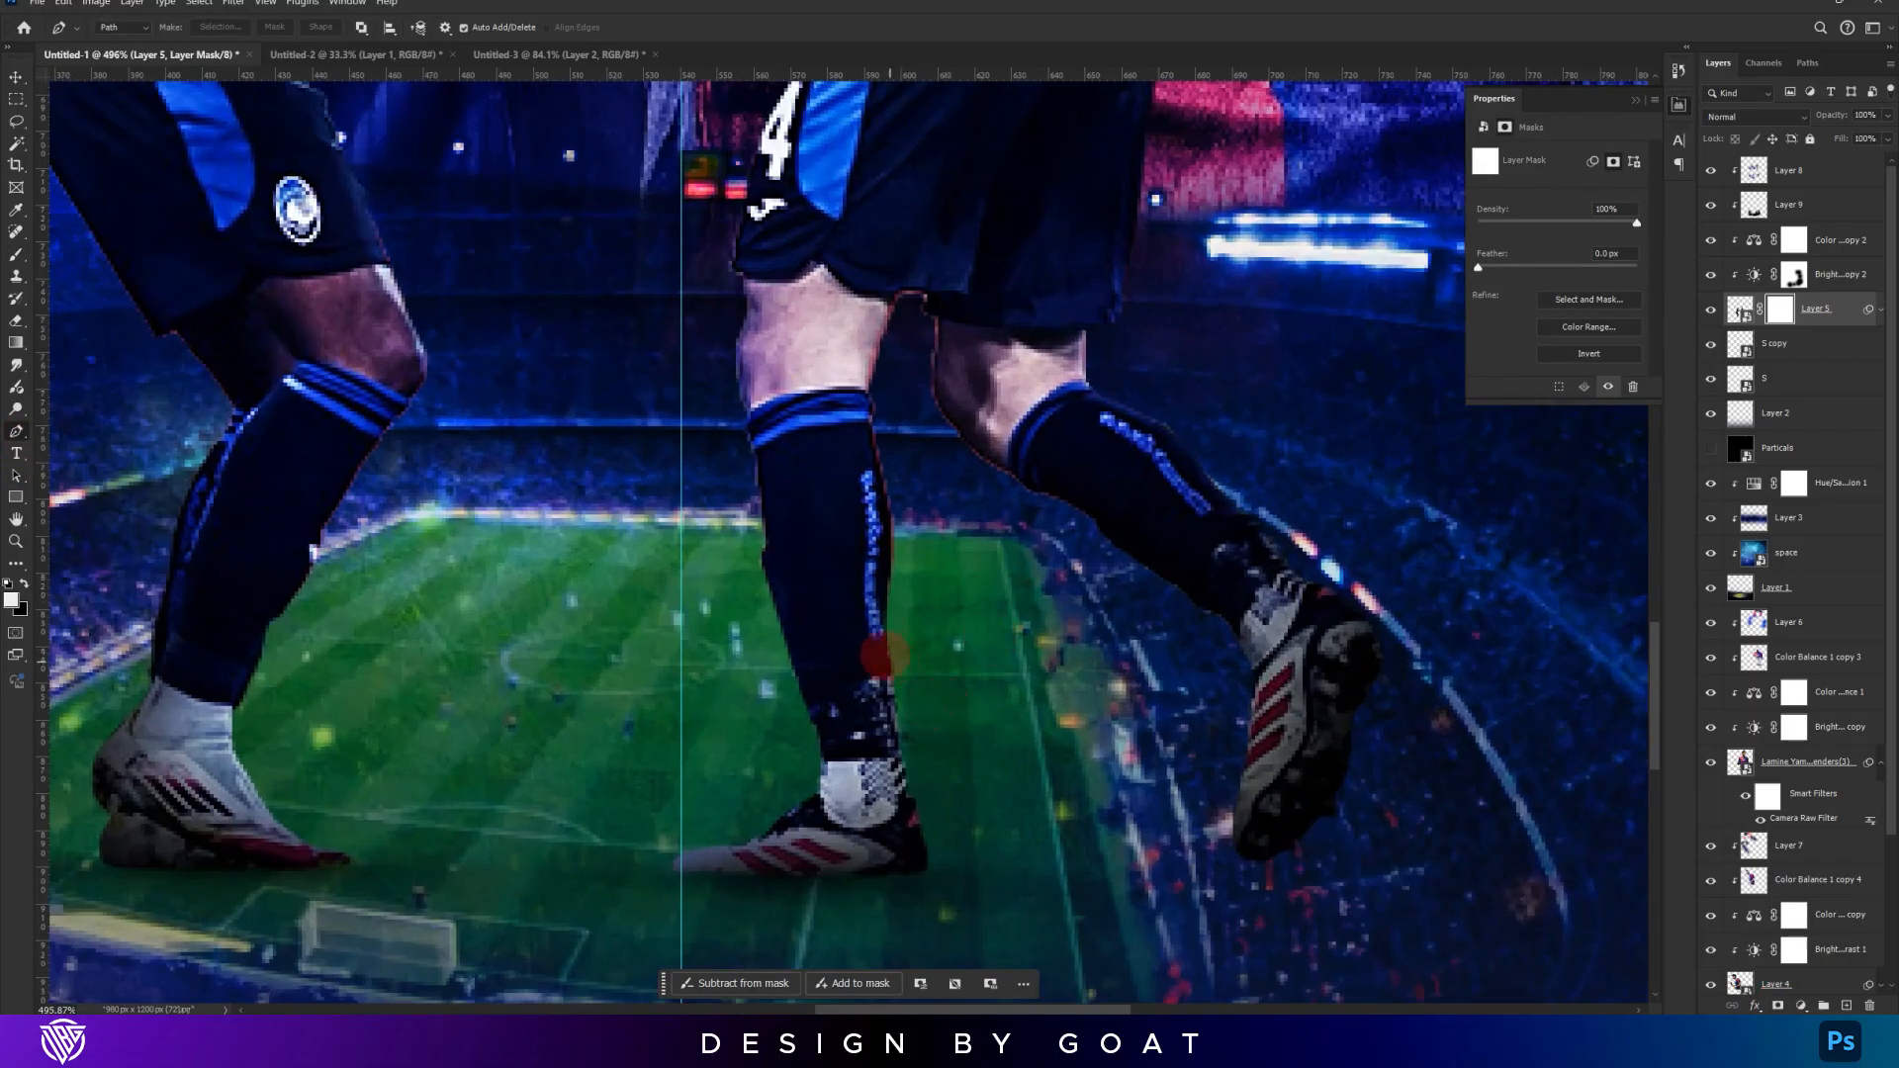
left_click(886, 601)
left_click(882, 482)
left_click(872, 457)
left_click(867, 381)
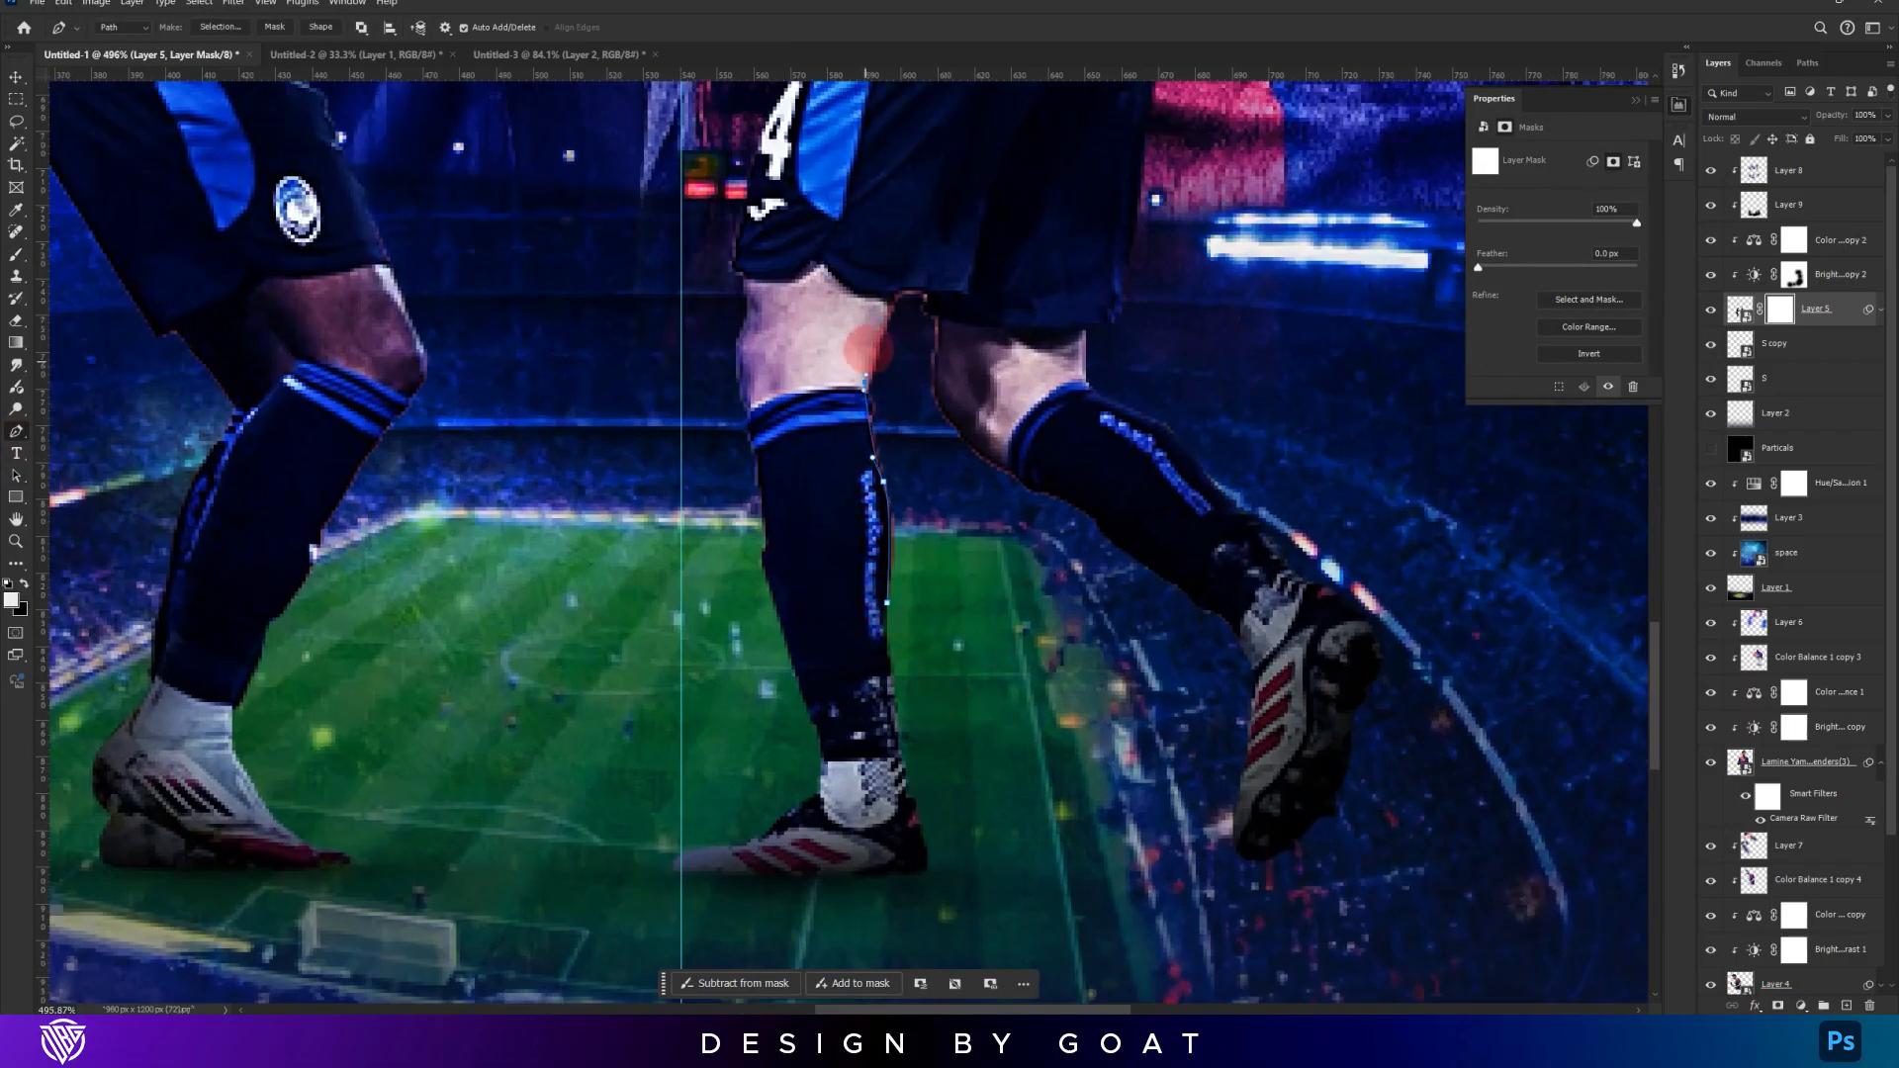
left_click(888, 299)
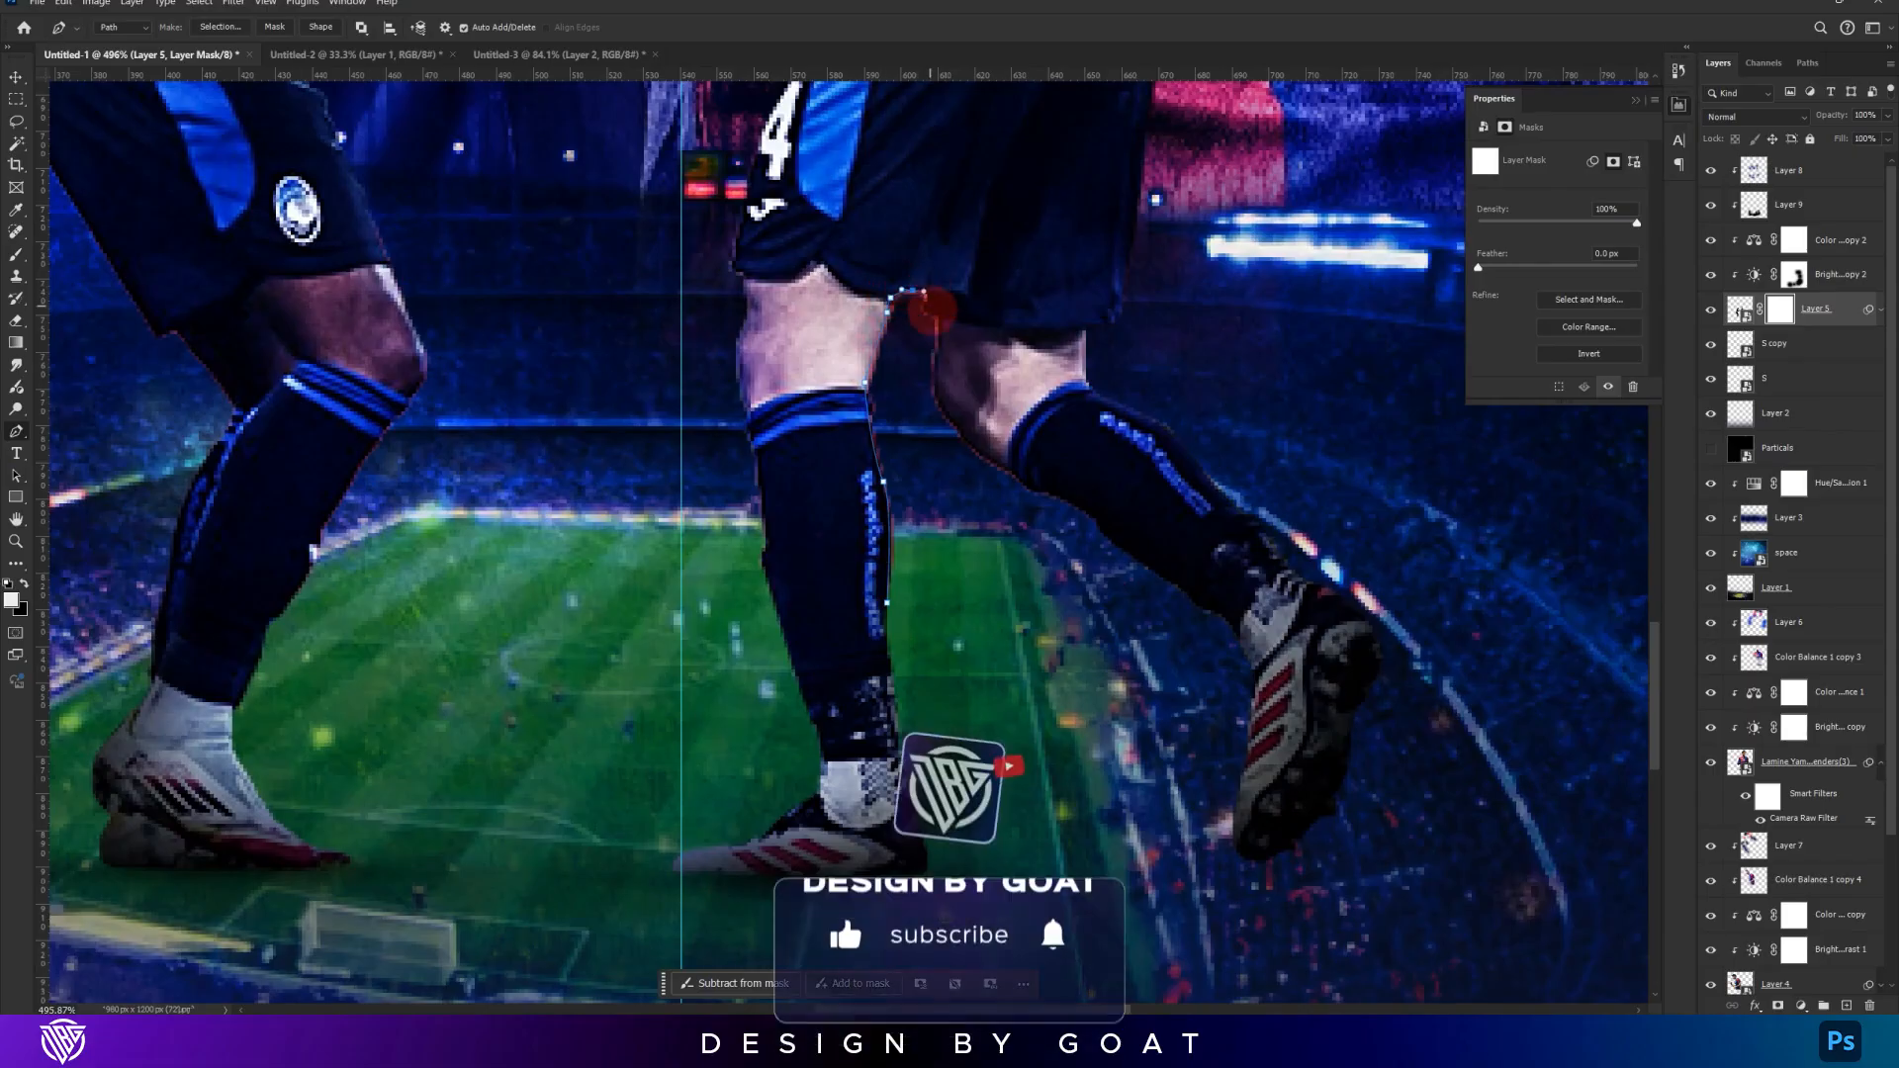
Continue the path along the raised leg and hide the enclosed fringe between the legs on Layer 5's mask
left_click(937, 315)
left_click(947, 411)
left_click(989, 459)
left_click(1019, 475)
left_click(1028, 487)
left_click(1095, 516)
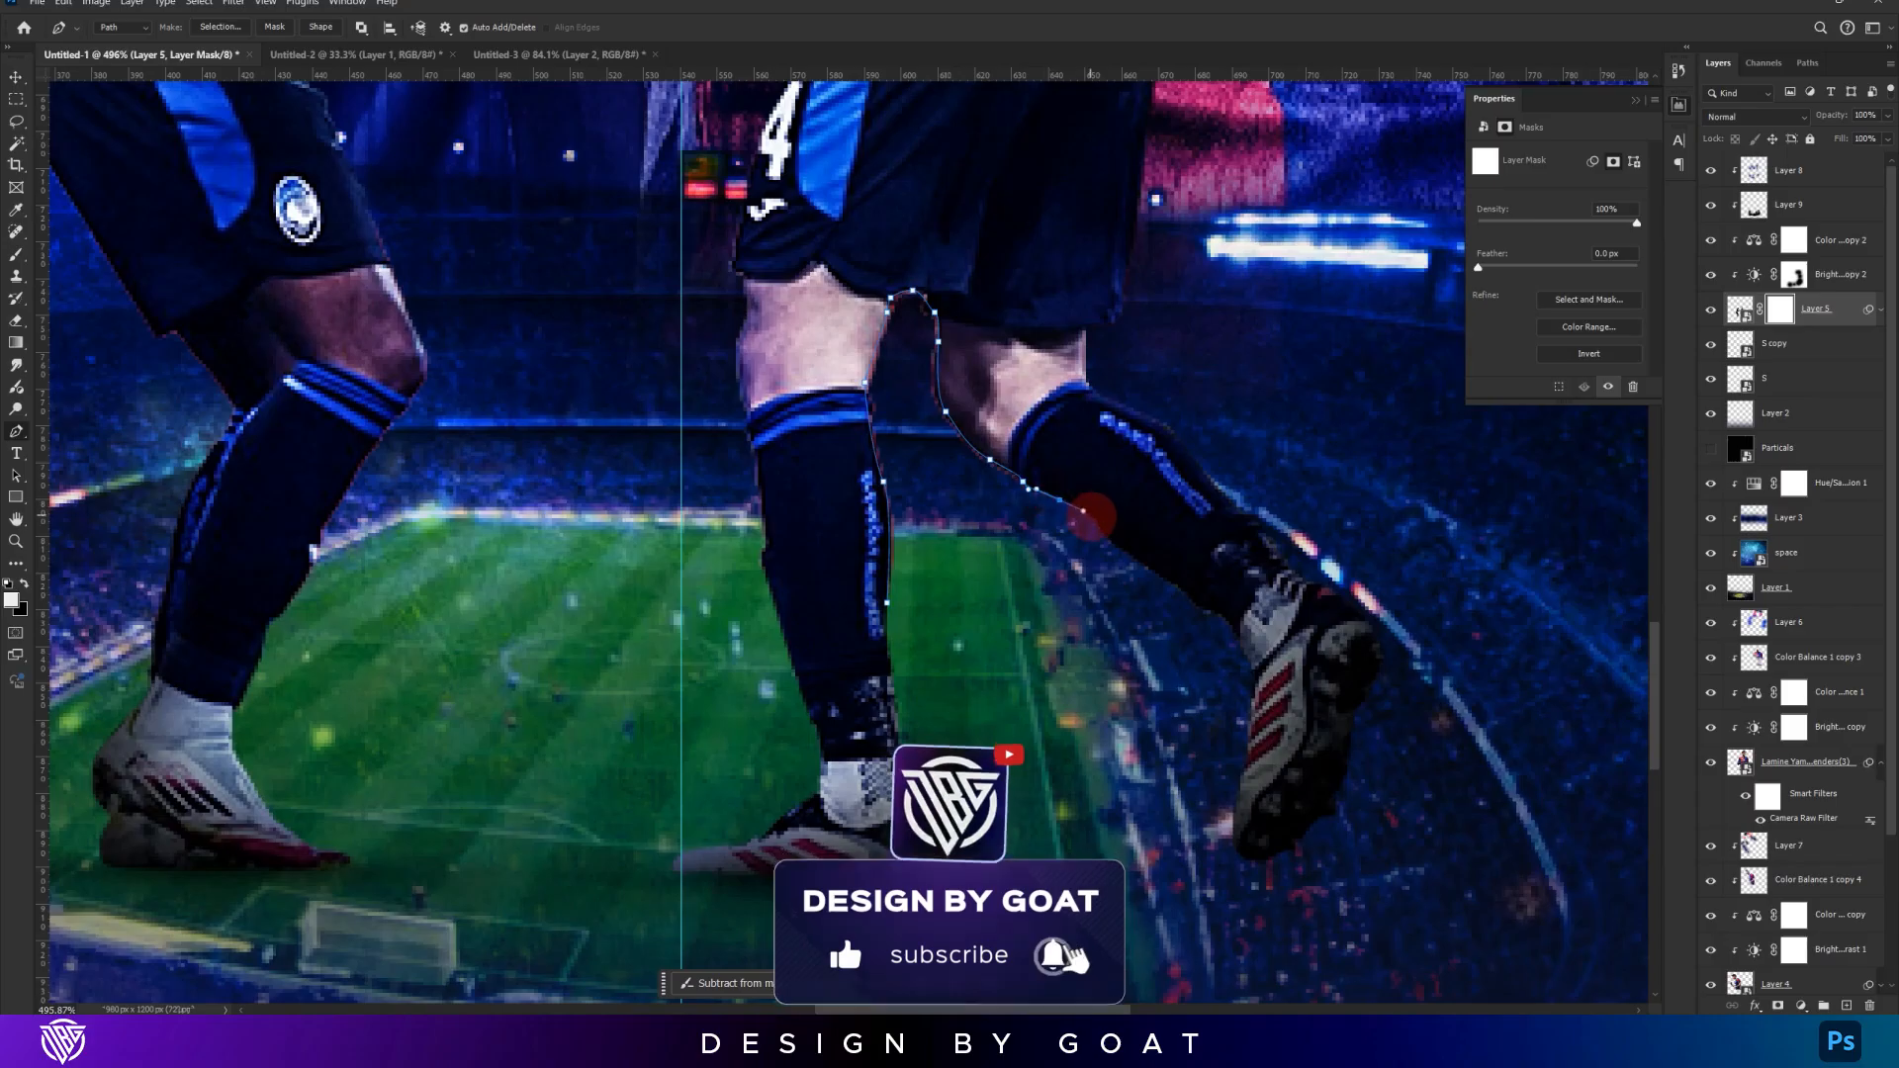
left_click(1090, 665)
key("ctrl+Return")
key("ctrl+d")
scroll(992, 585, "down", 7)
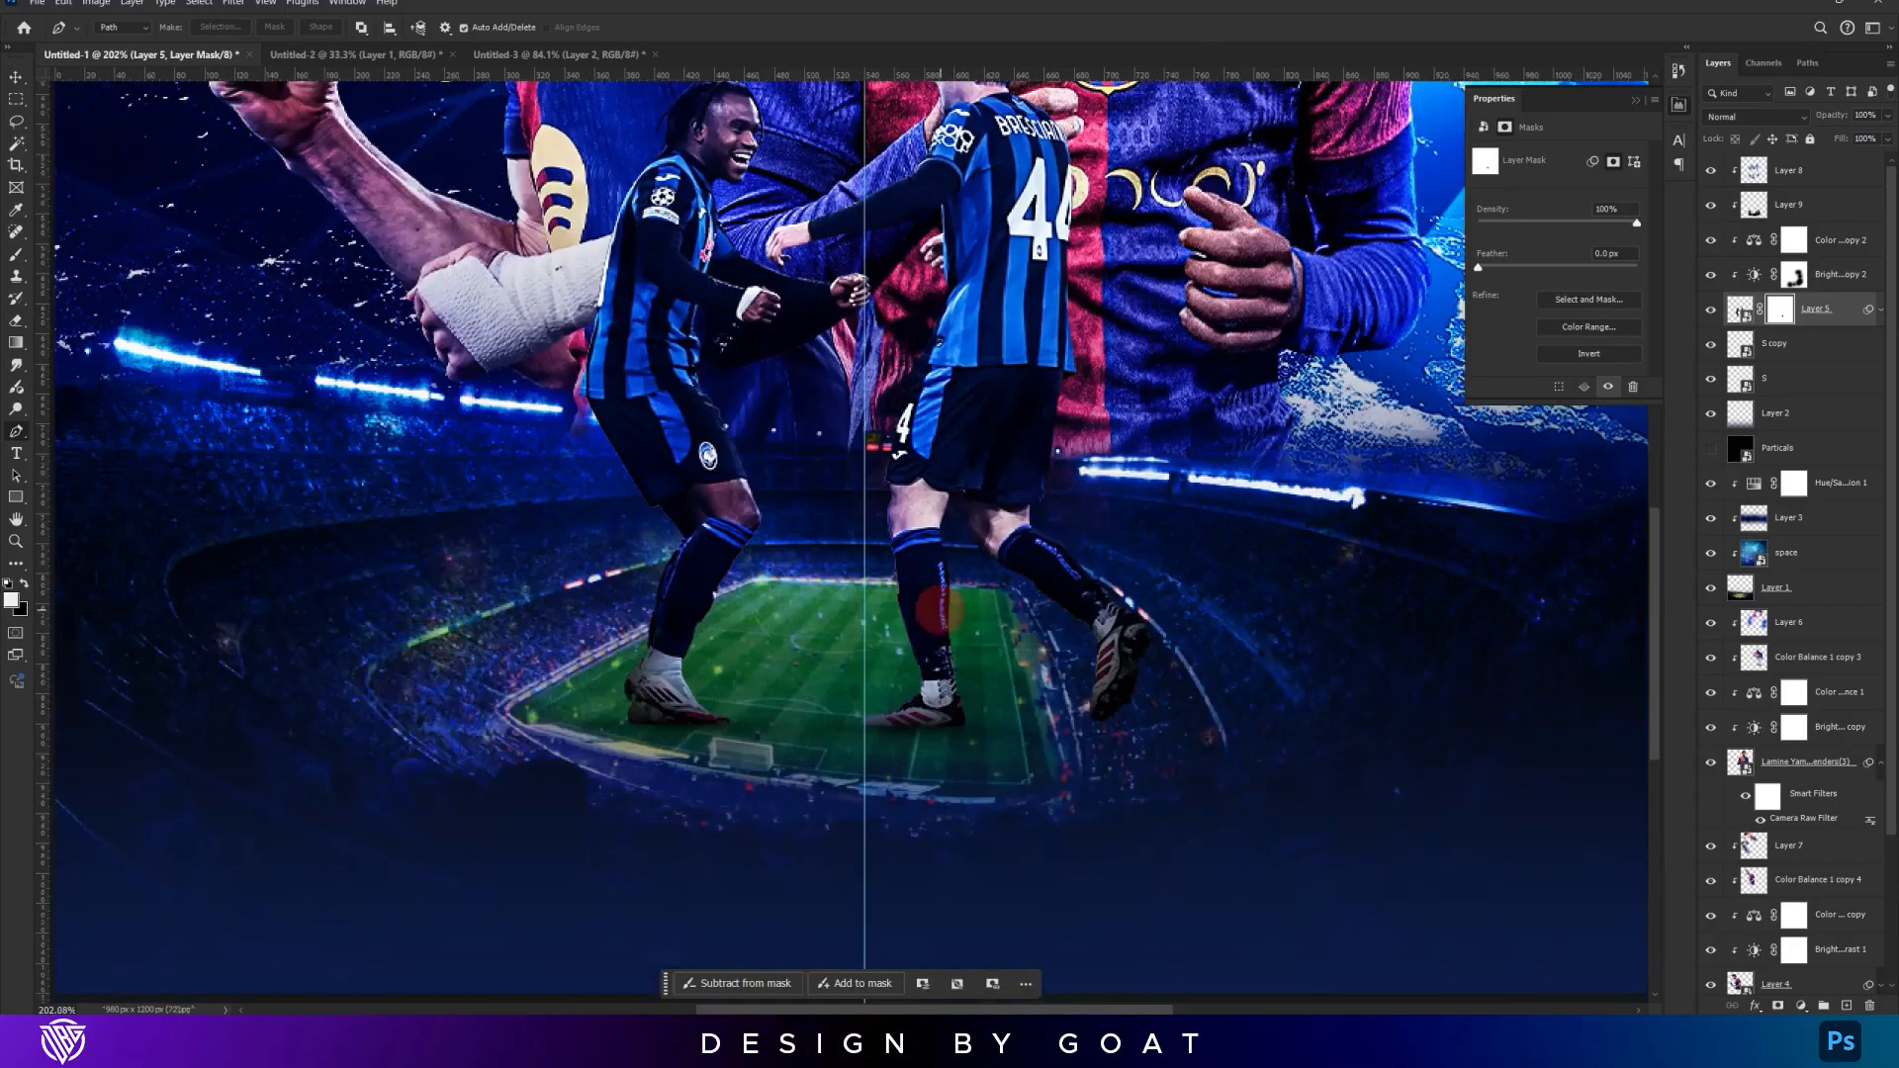
Add a new layer at the top of the stack, above Layer 8, and set its blend mode to Screen
left_click_drag(969, 436, 941, 651)
key("v")
scroll(927, 561, "down", 2)
left_click_drag(989, 539, 936, 566)
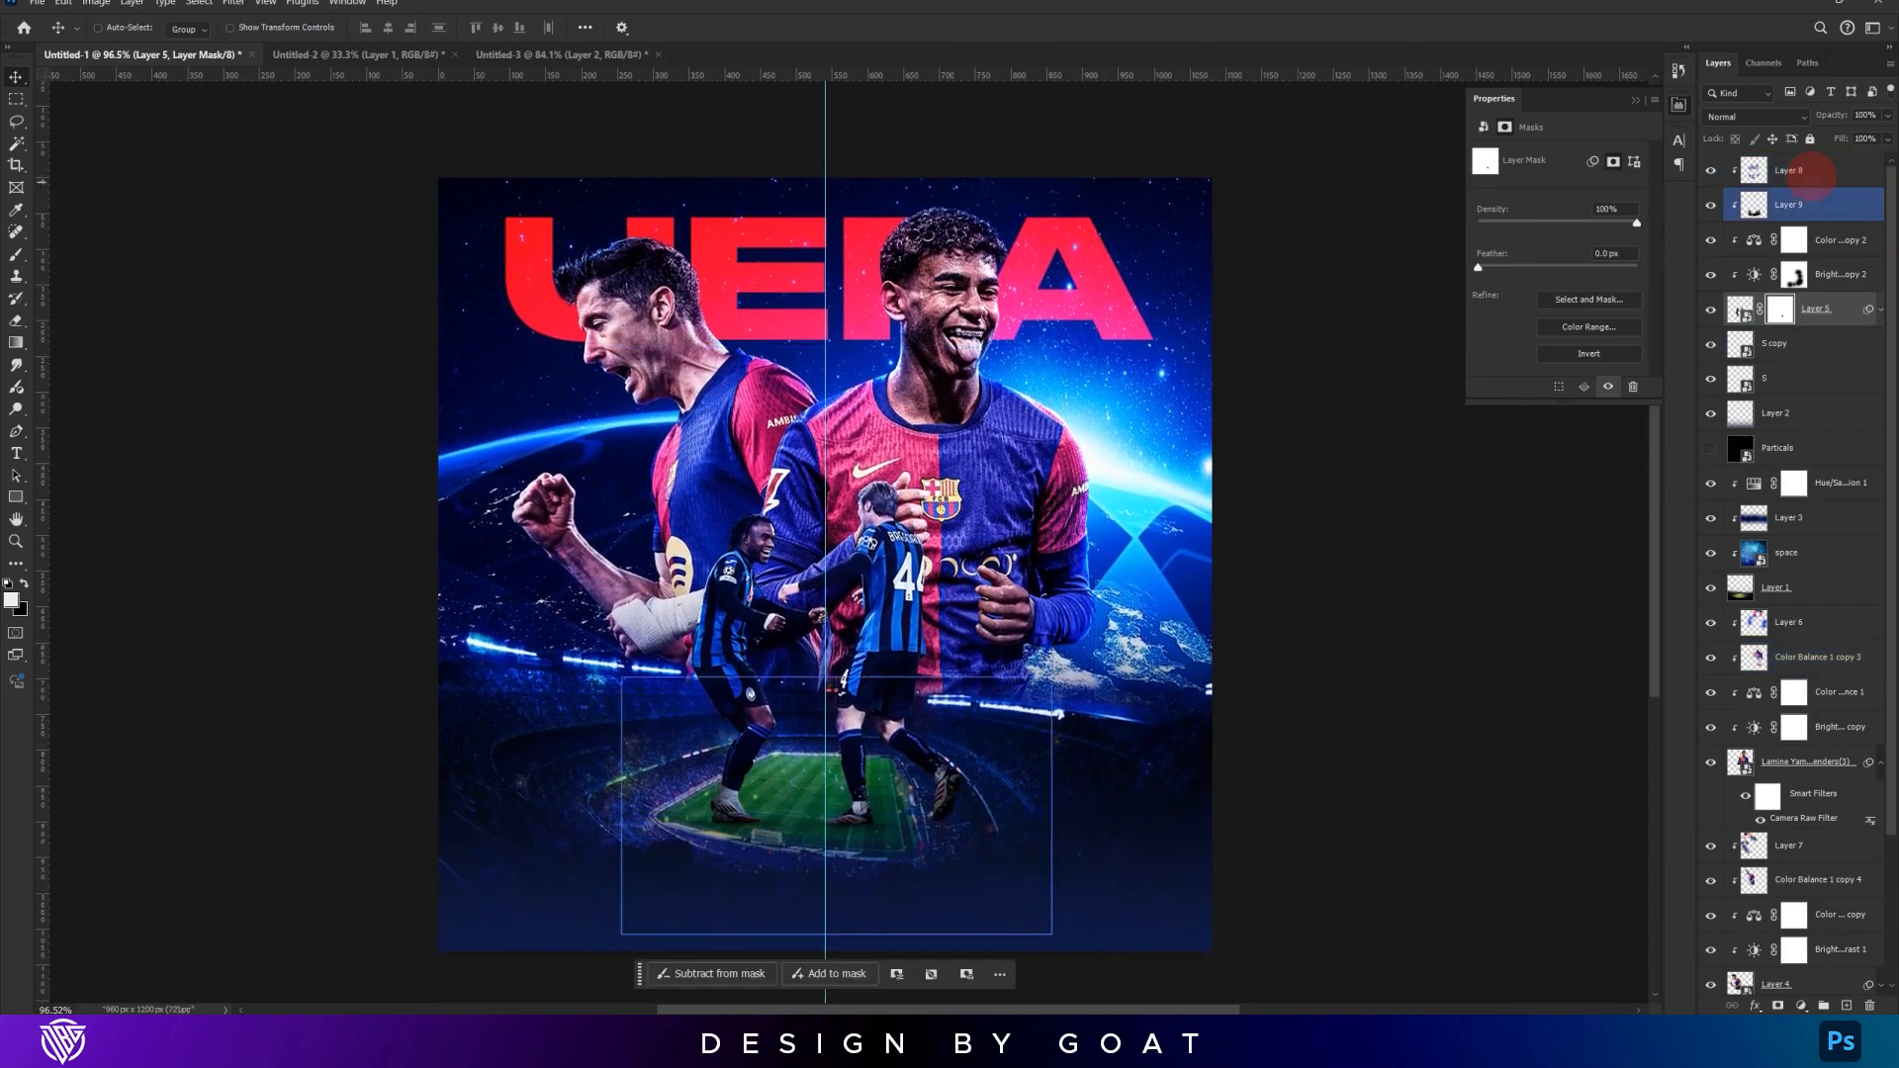
left_click(1808, 178)
left_click(1846, 1005)
left_click(1775, 116)
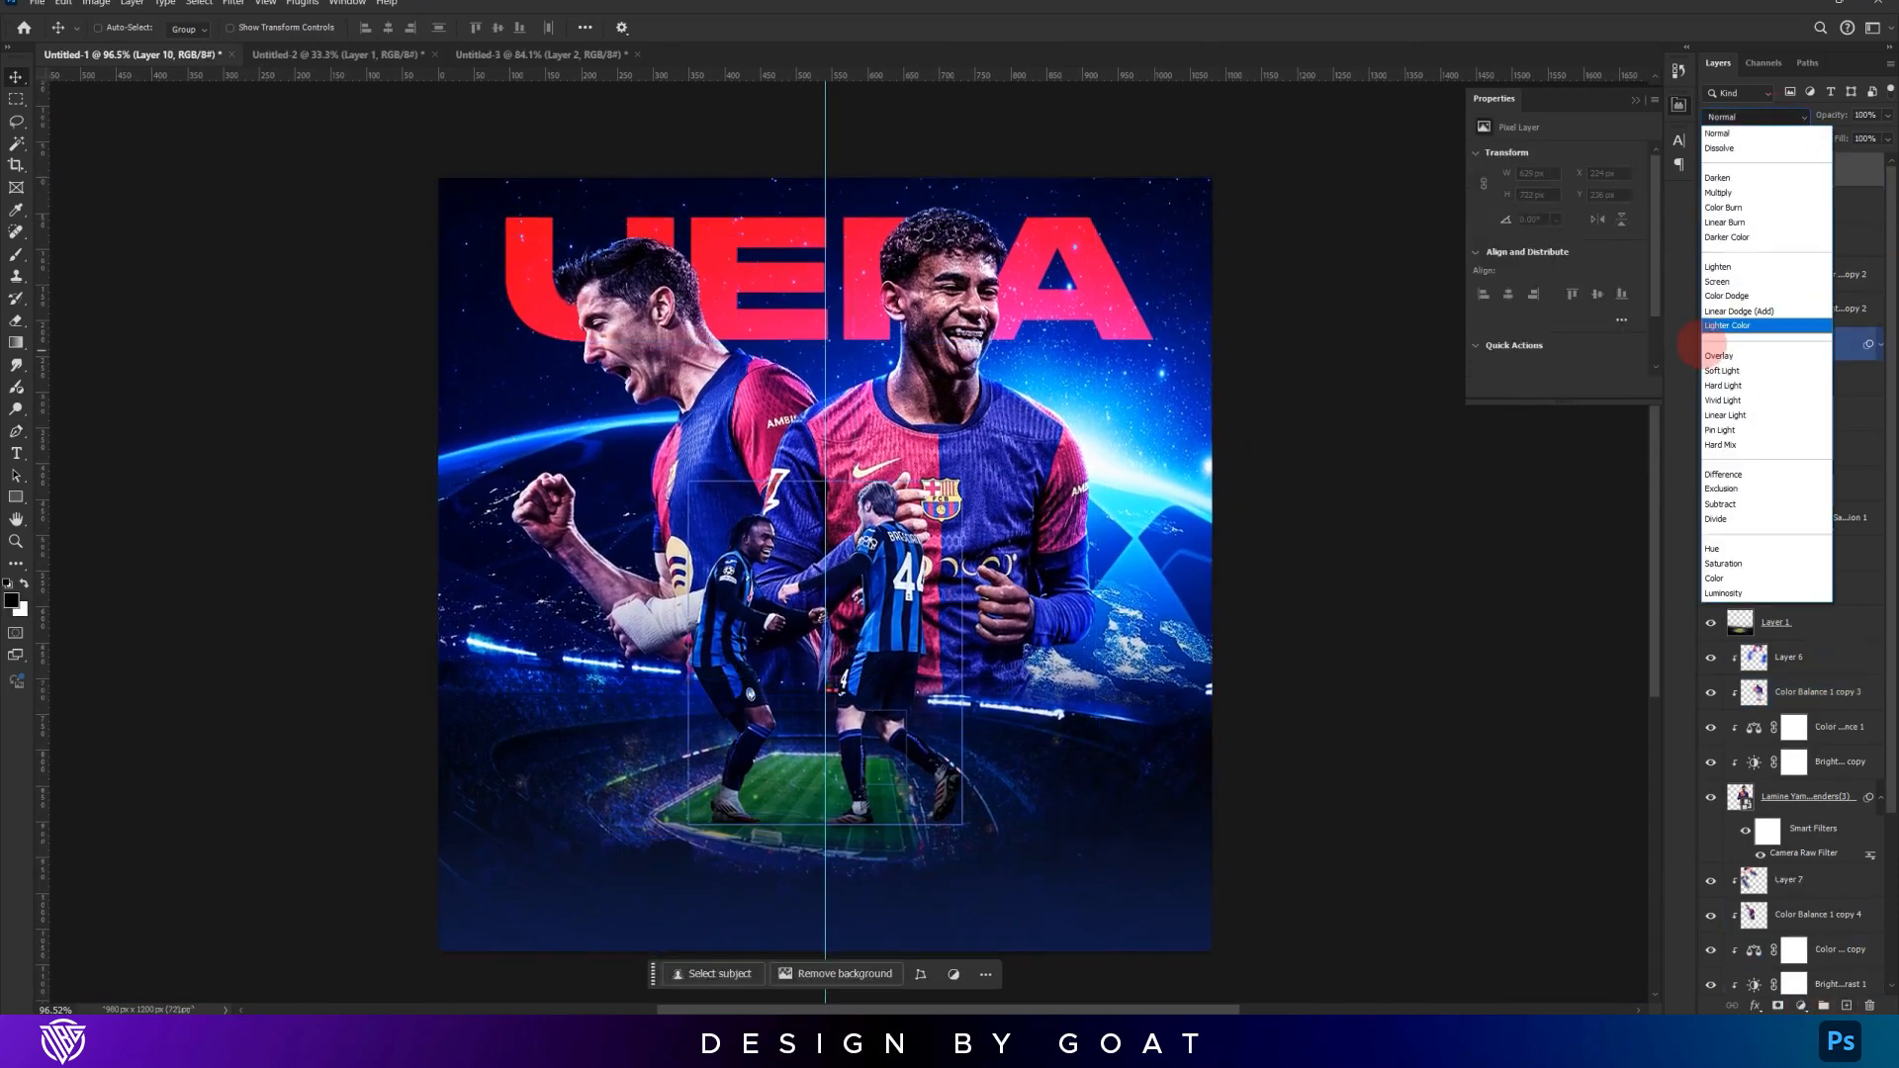
left_click(1726, 308)
Paint large soft cyan and blue glows, sampled from the artwork, beside the right Barcelona player's shoulder and between the two Barcelona players
left_click(18, 254)
left_click(1122, 509, "alt")
key("bracketright")
key("bracketright")
key("bracketright")
key("bracketright")
key("bracketright")
left_click(1105, 489)
key("ctrl+z")
left_click(1110, 487)
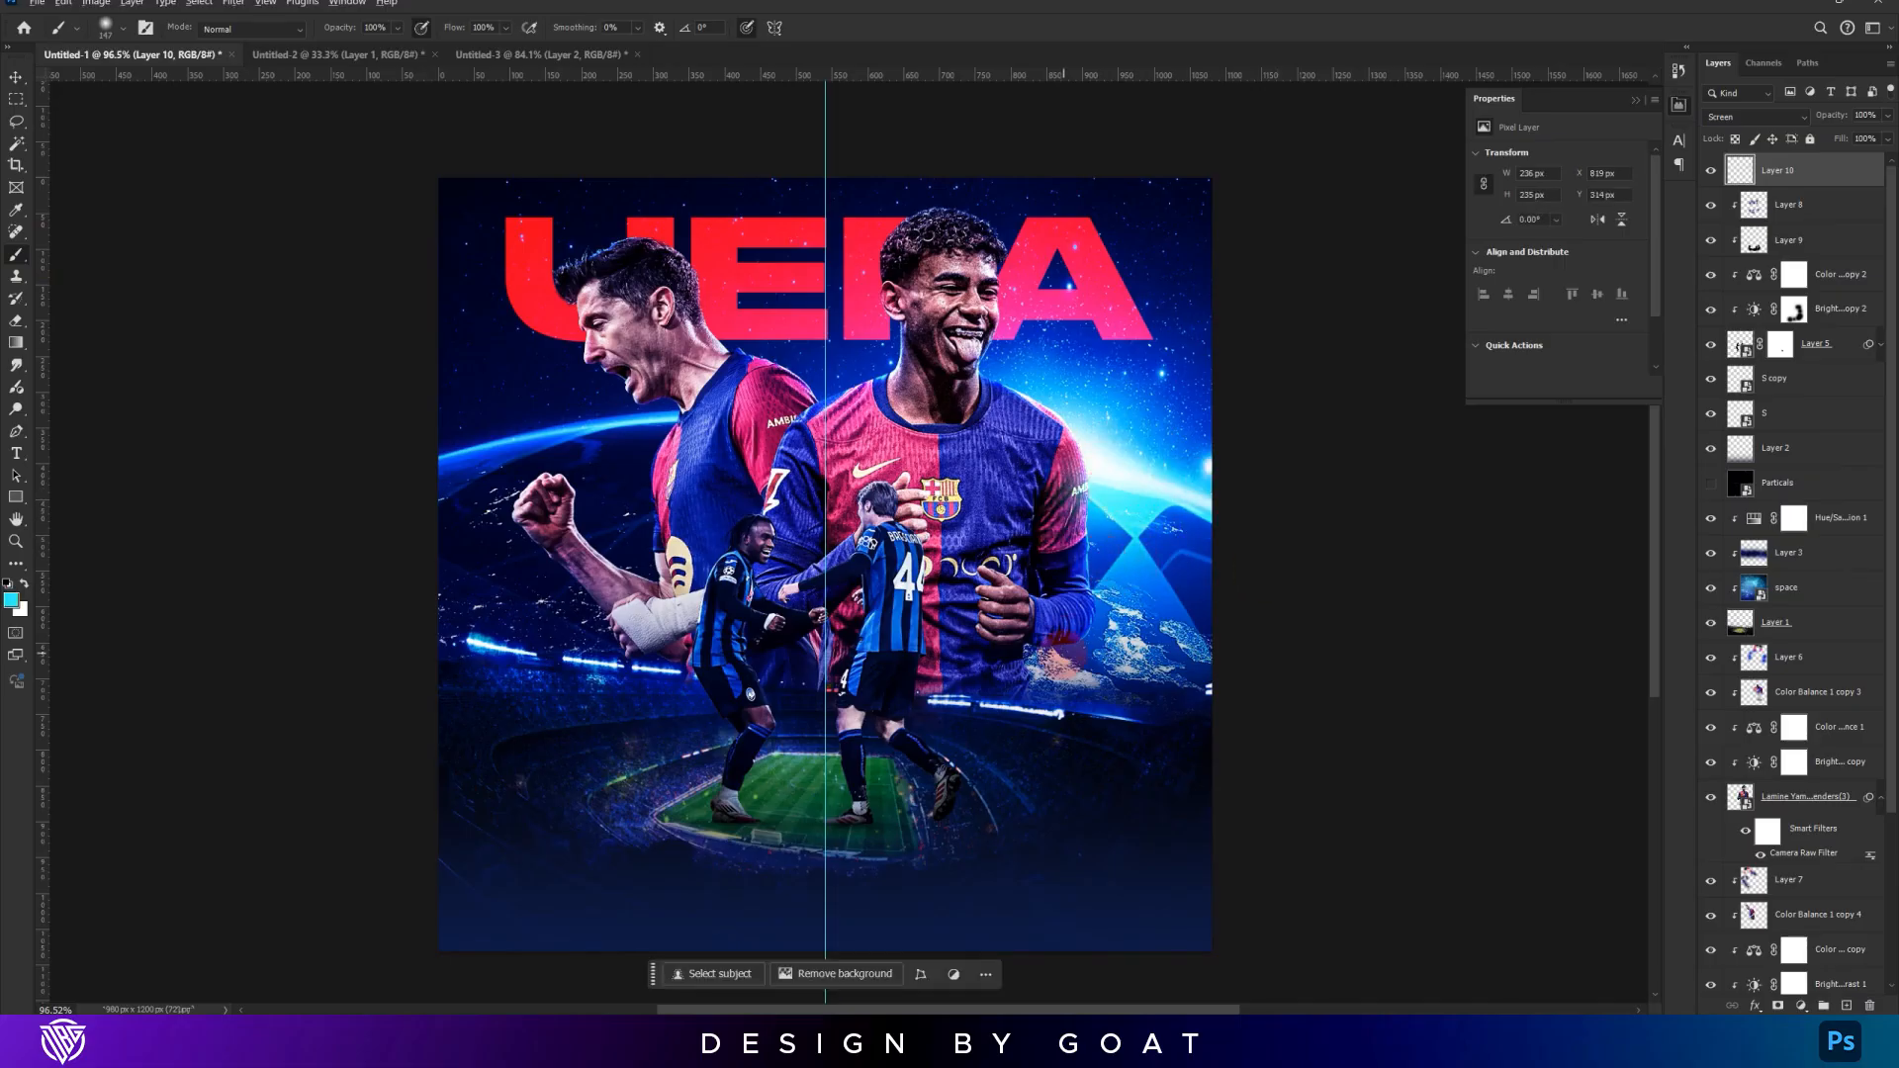
left_click(825, 391)
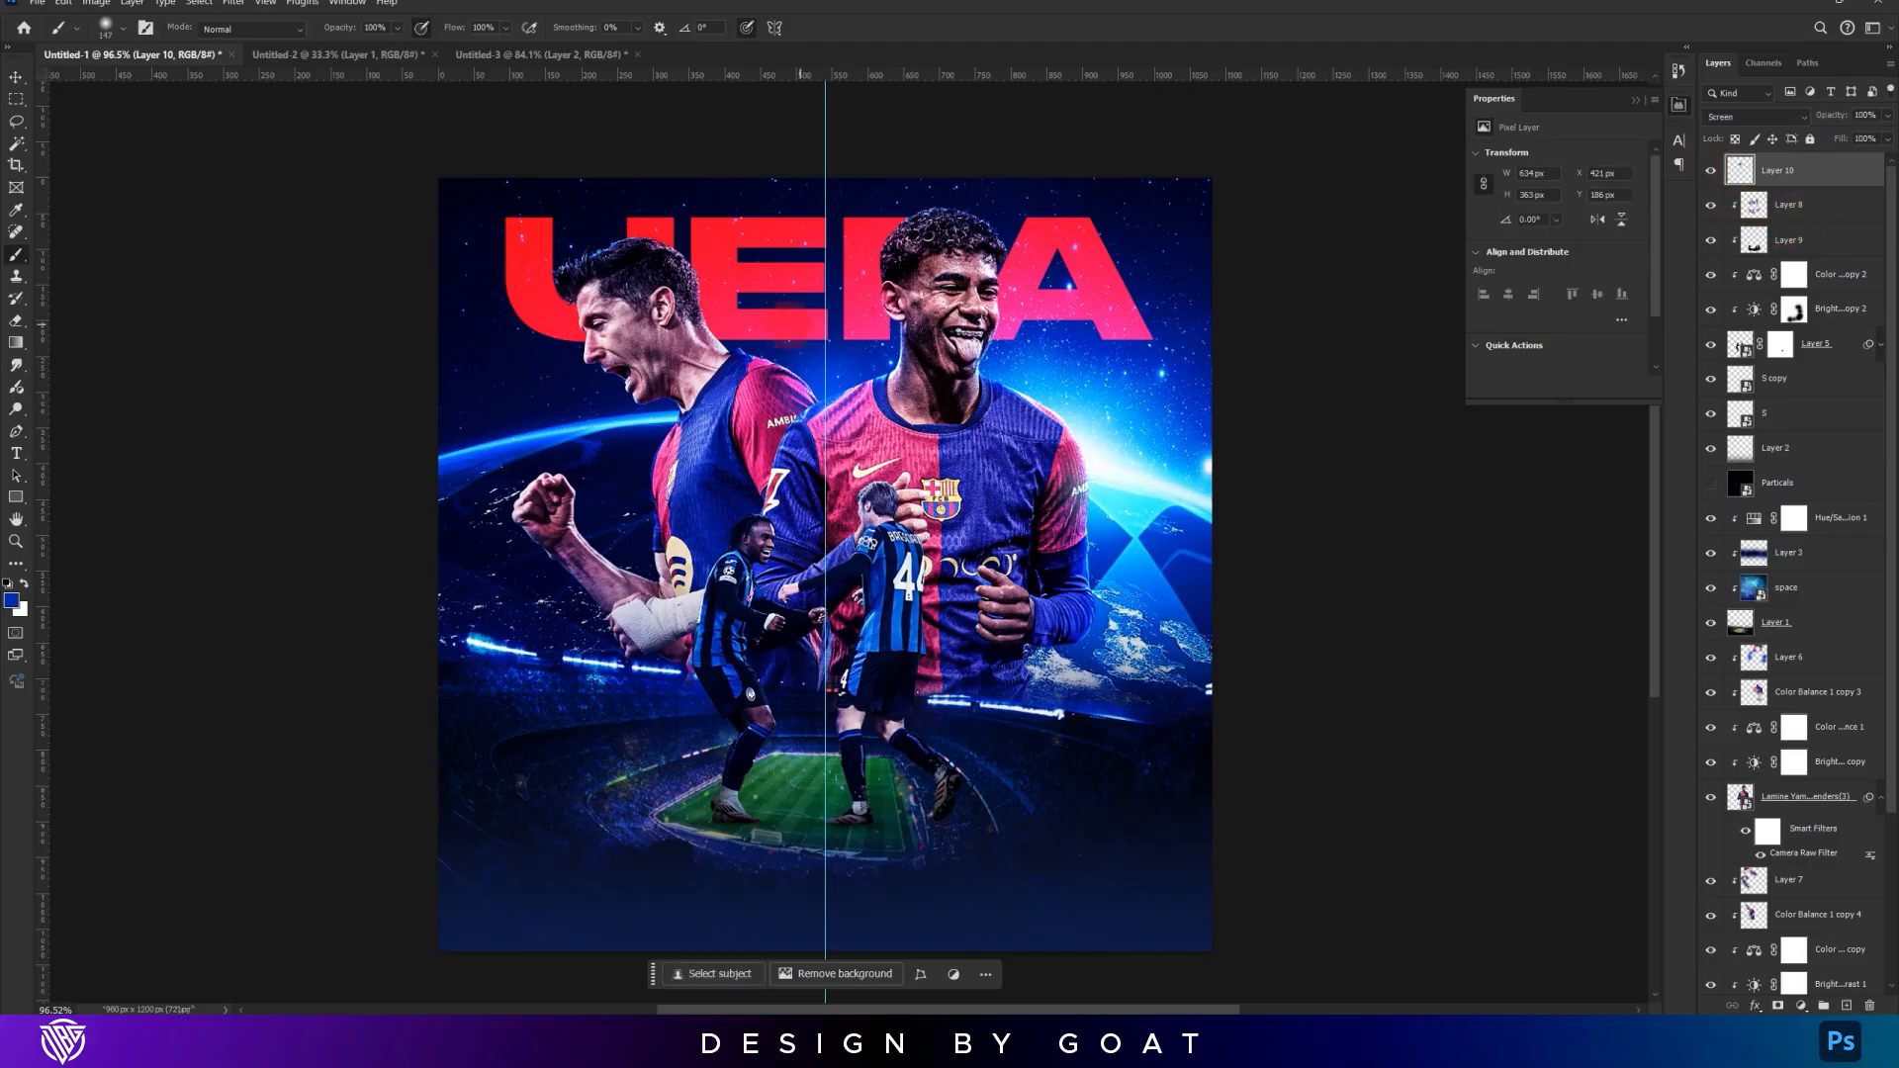
Paint a soft red glow, sampled from the UEFA lettering, around the left Barcelona player's head
left_click(720, 304, "alt")
left_click(720, 307)
left_click_drag(720, 309, 706, 316)
key("ctrl+z")
left_click(716, 315)
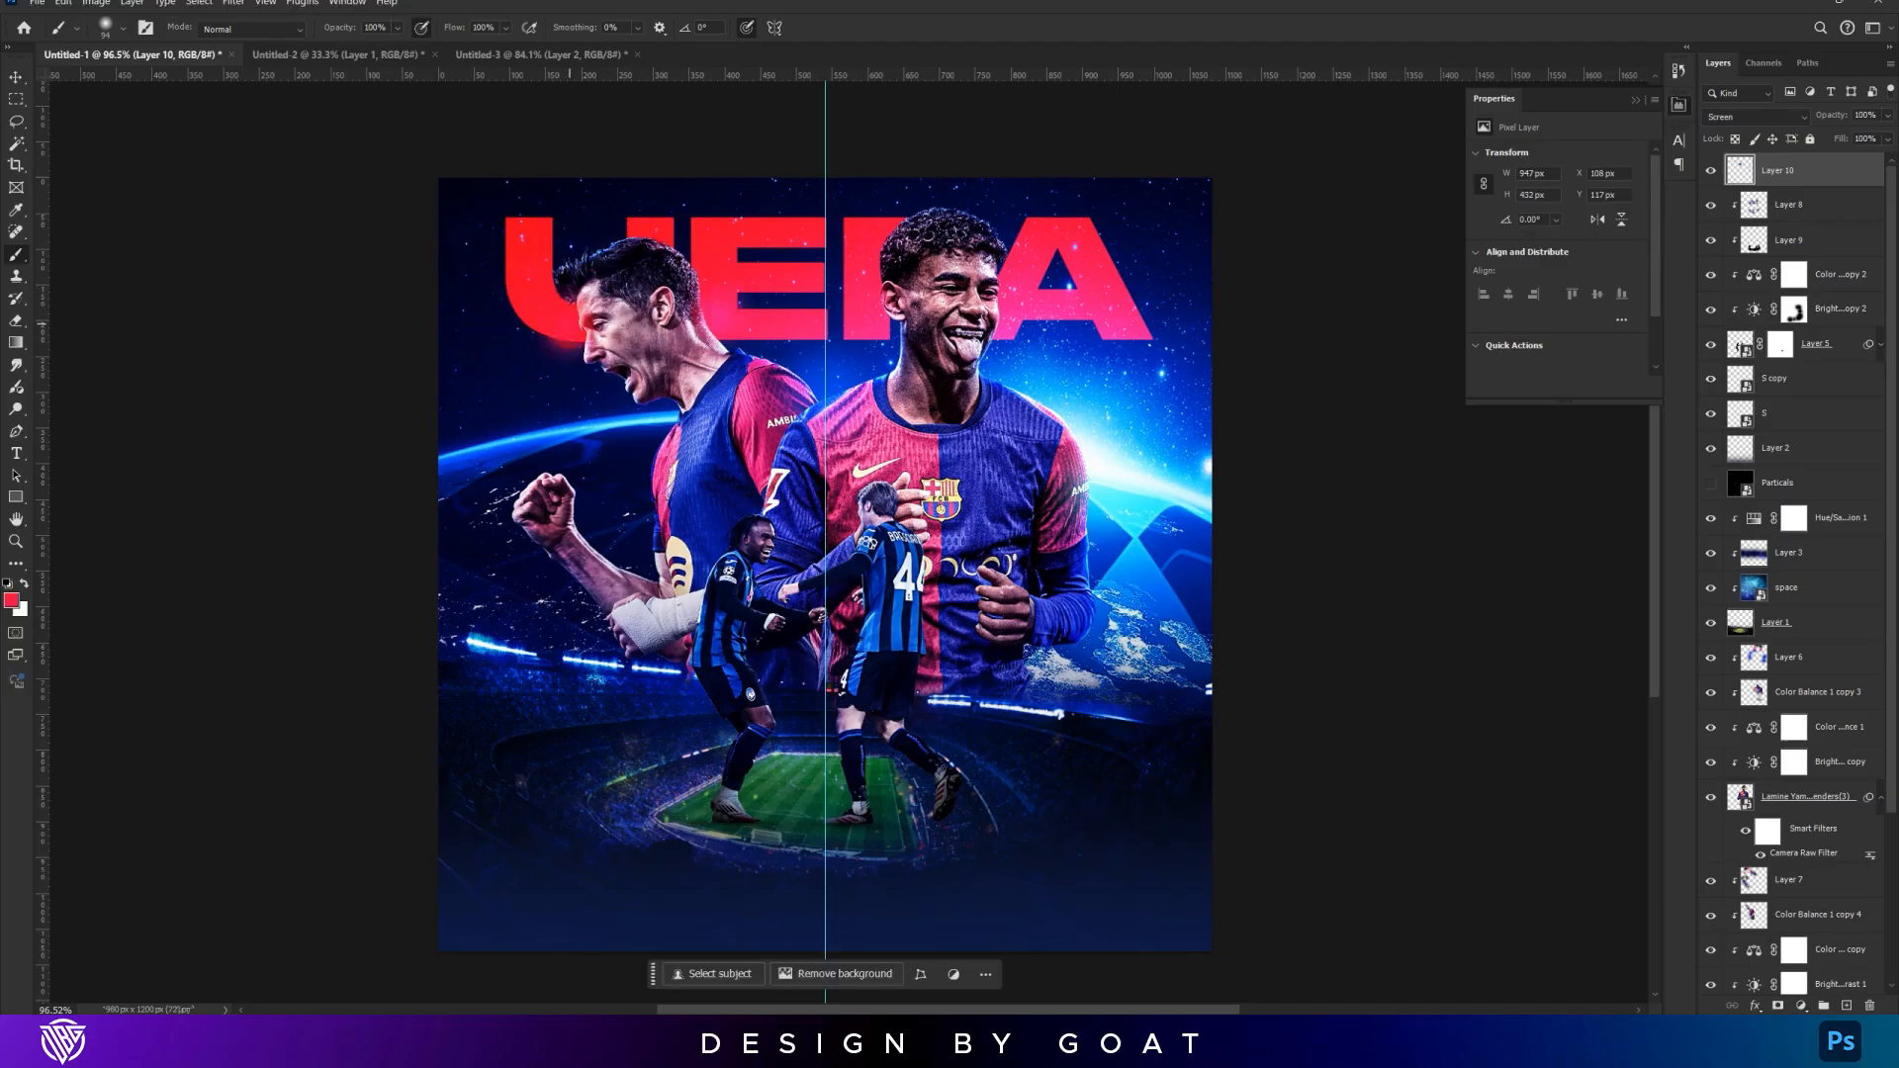
Try a soft pink glow, sampled from the lettering, beside the right Barcelona player's jaw
left_click(1007, 331, "alt")
left_click(989, 326)
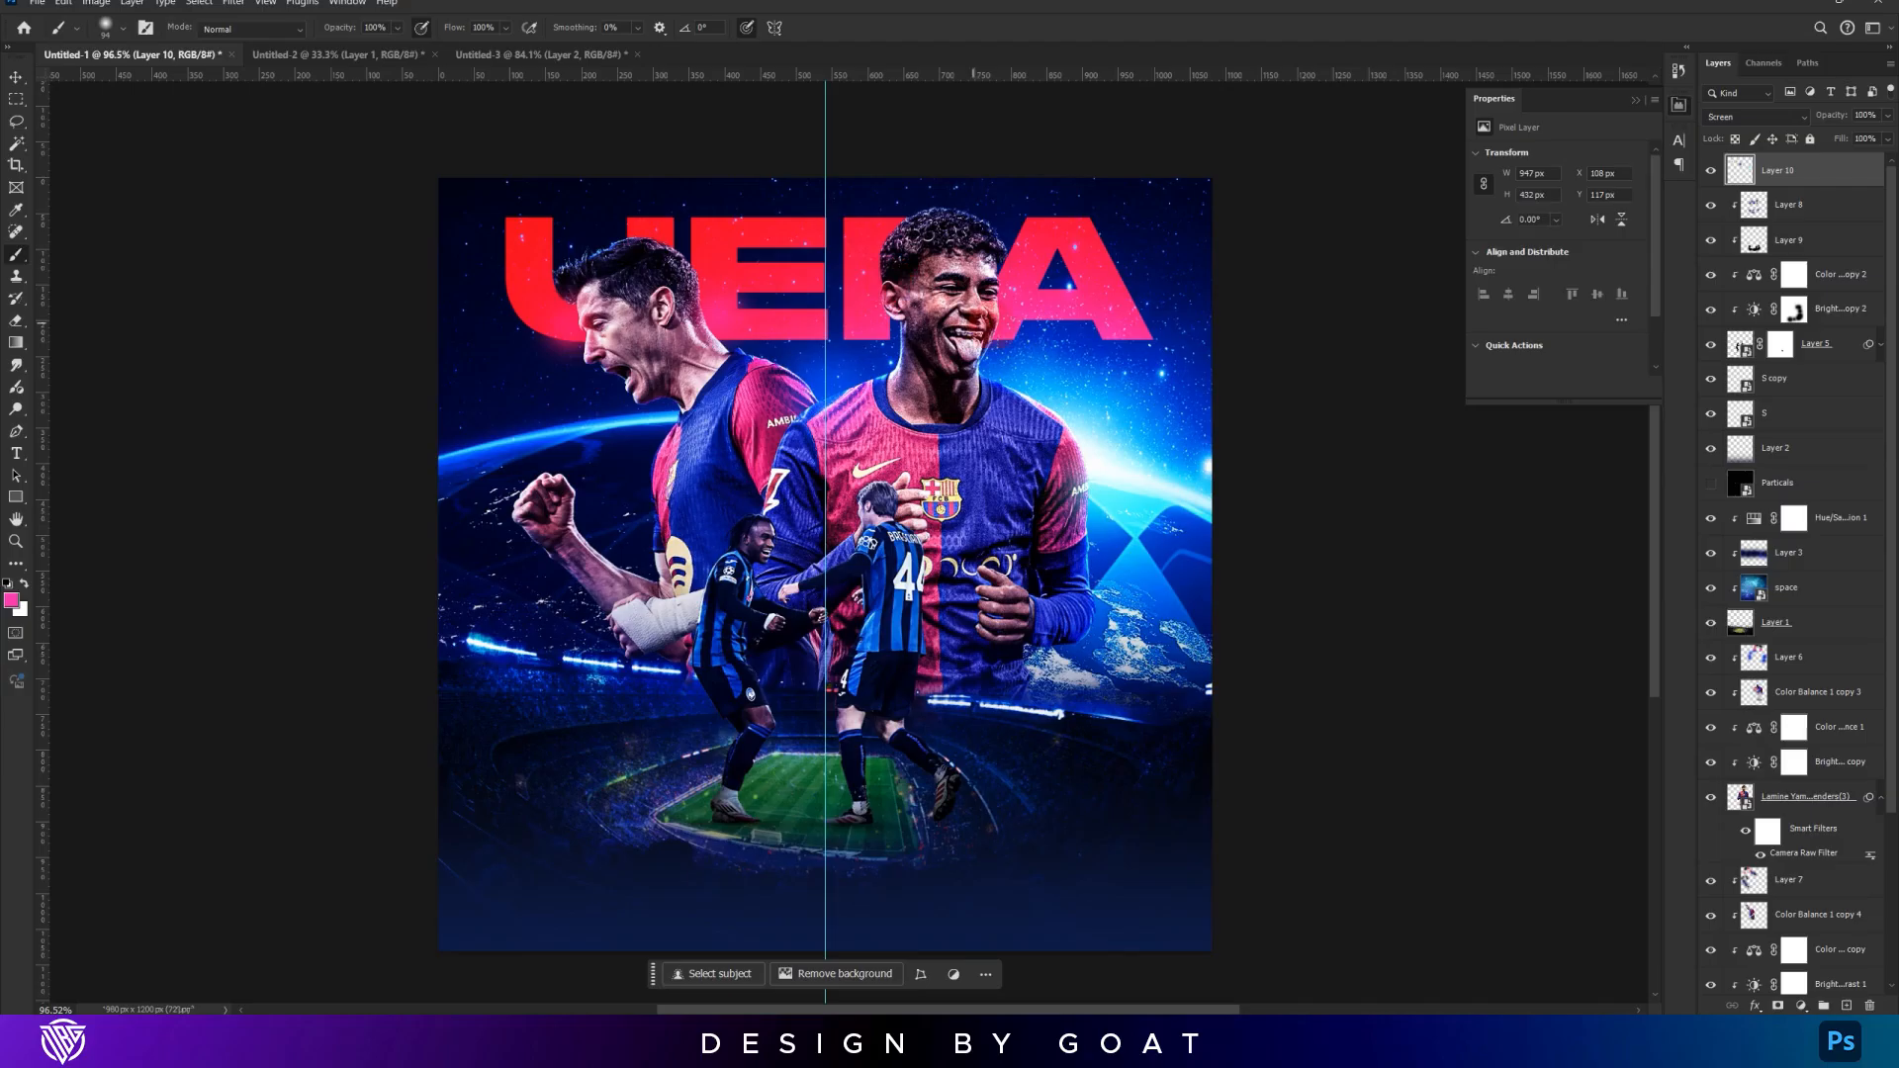
left_click(1009, 326)
key("ctrl+z")
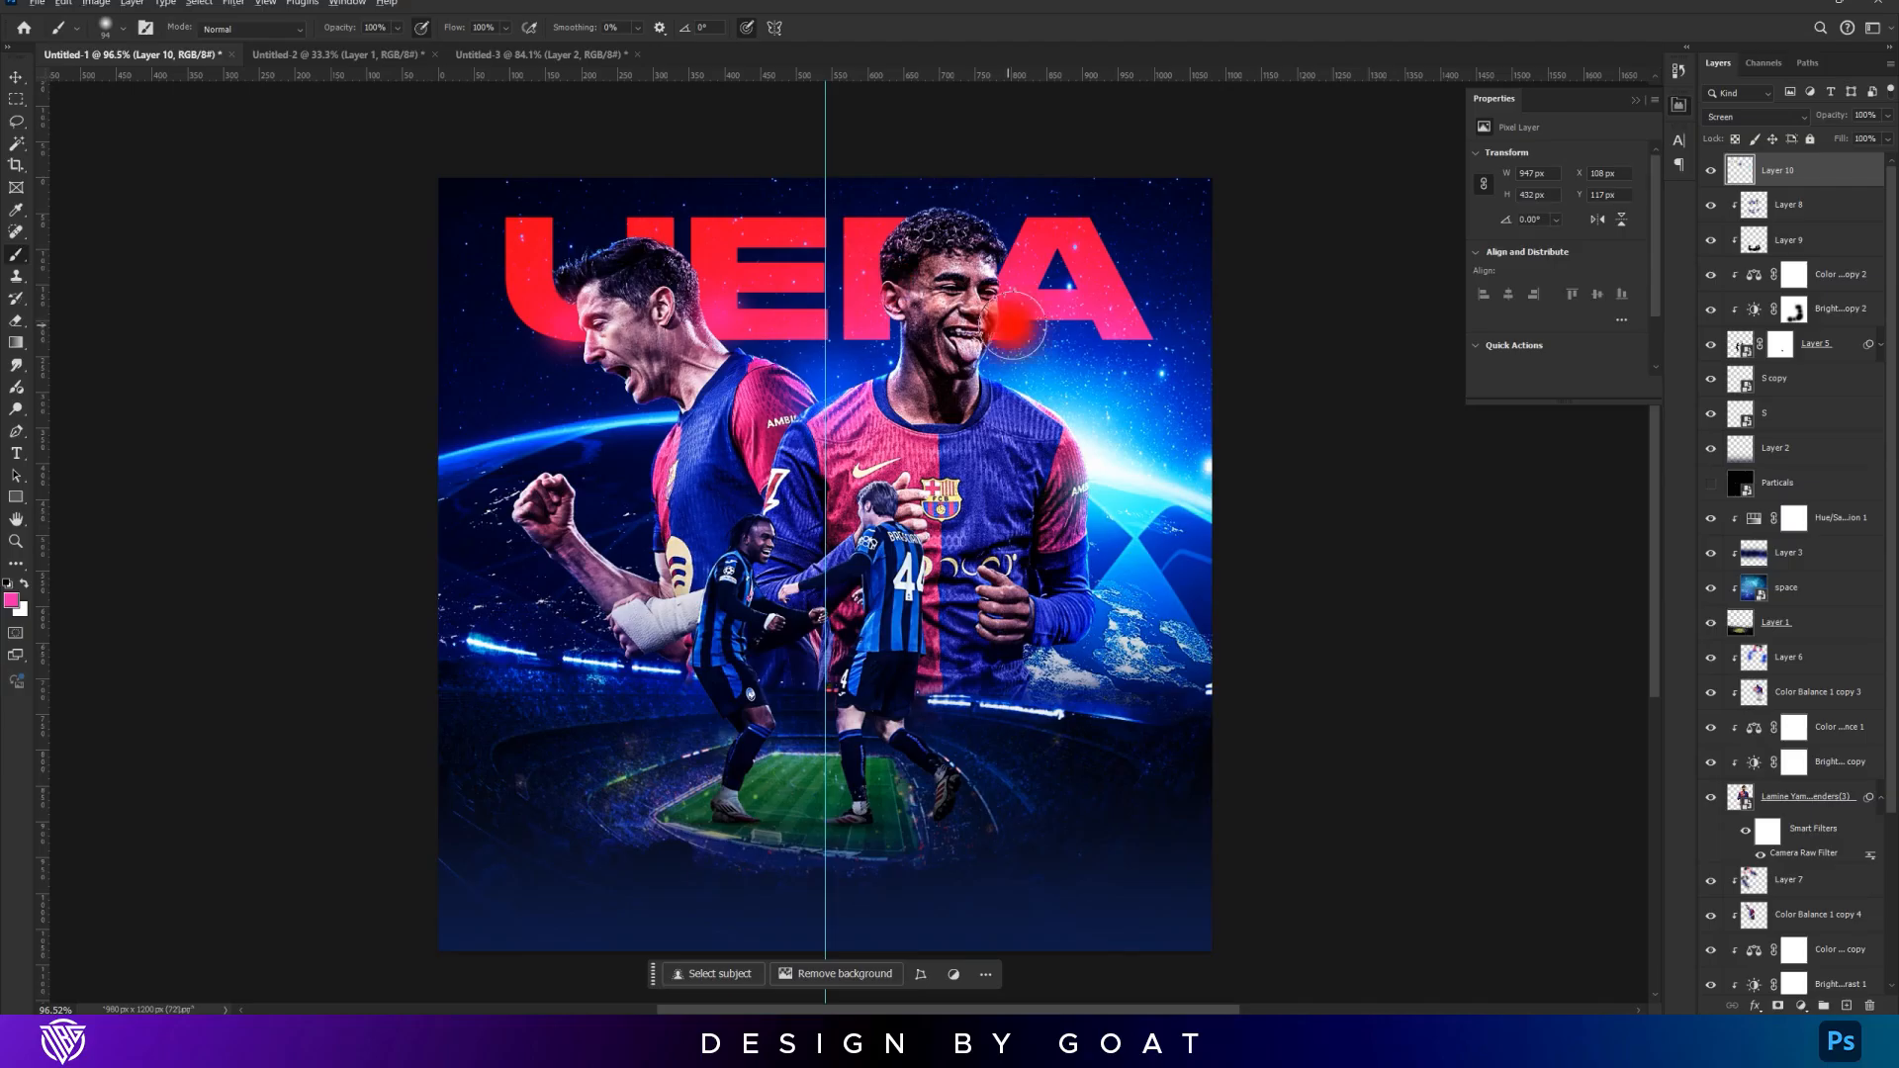
Paint a larger soft red glow over the lettering beside the right Barcelona player's hair and set Layer 10's opacity to 60%
left_click(876, 238)
key("ctrl+z")
key("ctrl+z")
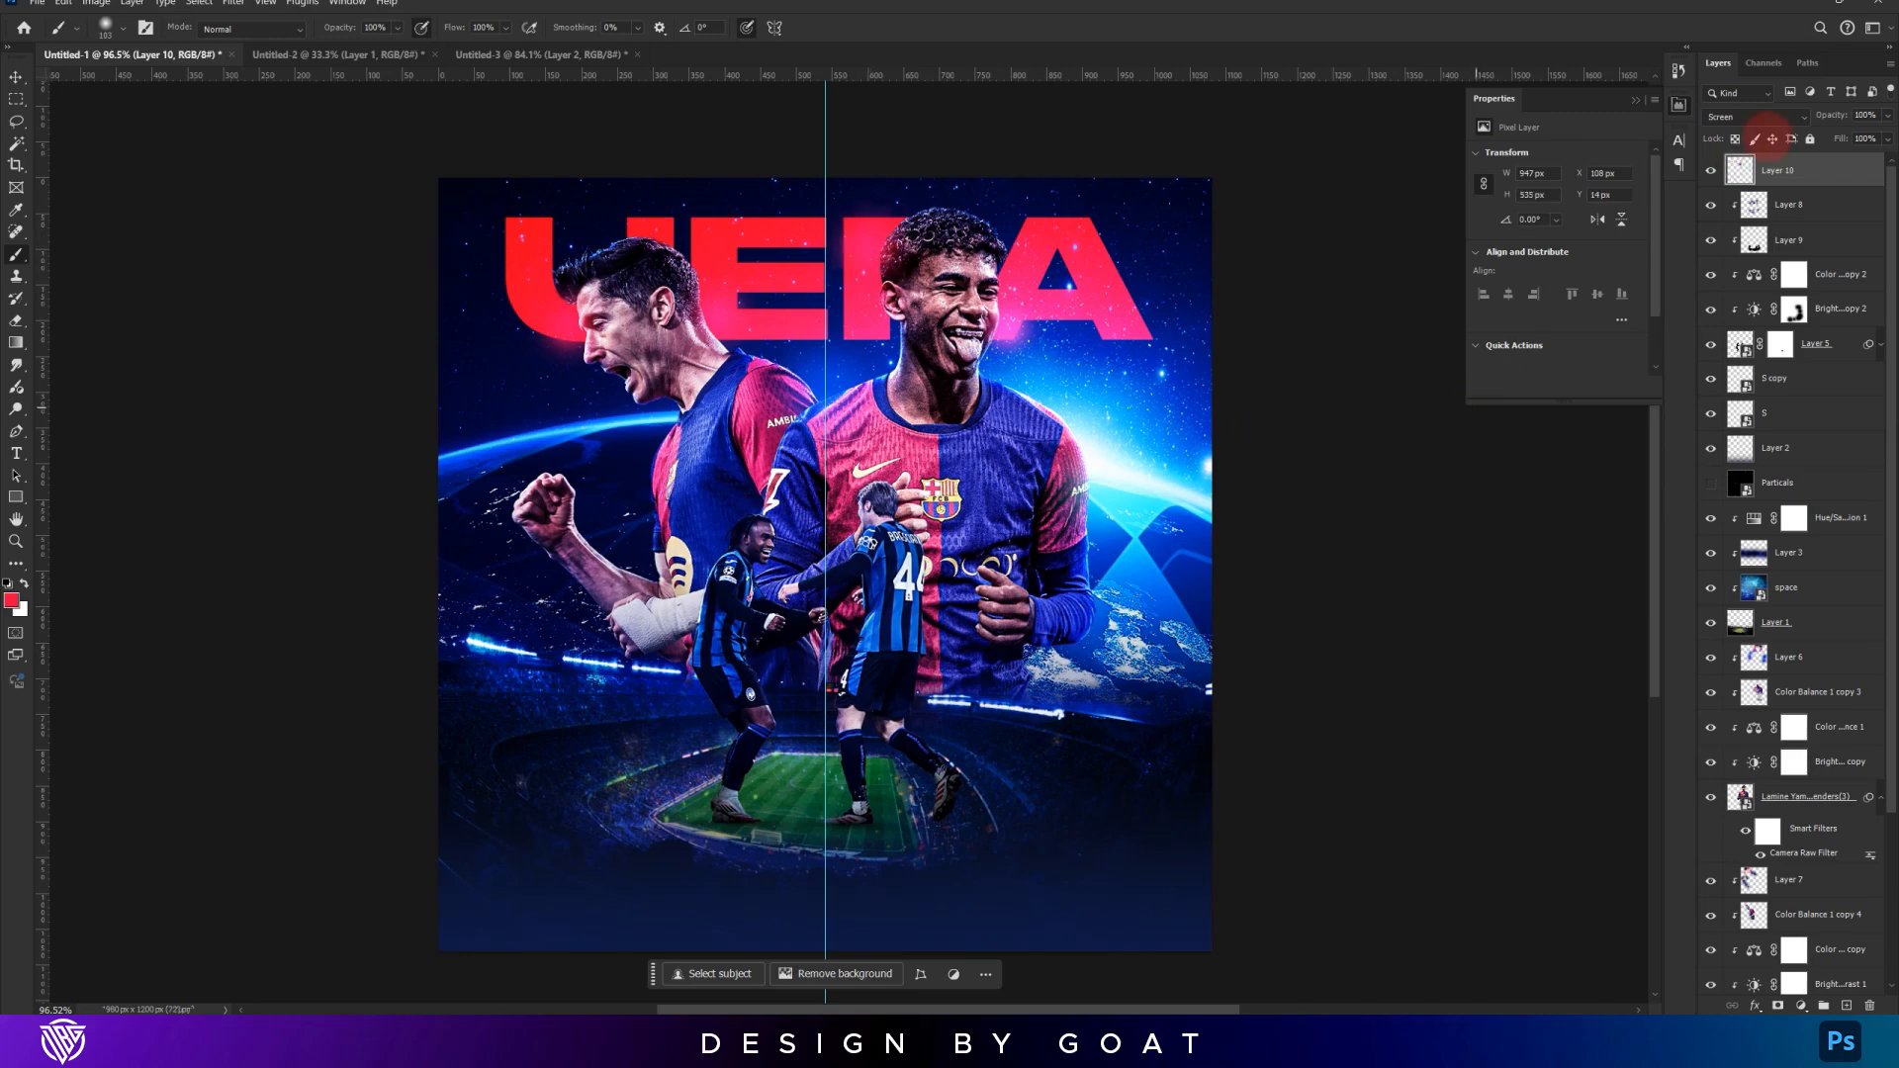
type("50")
key("Return")
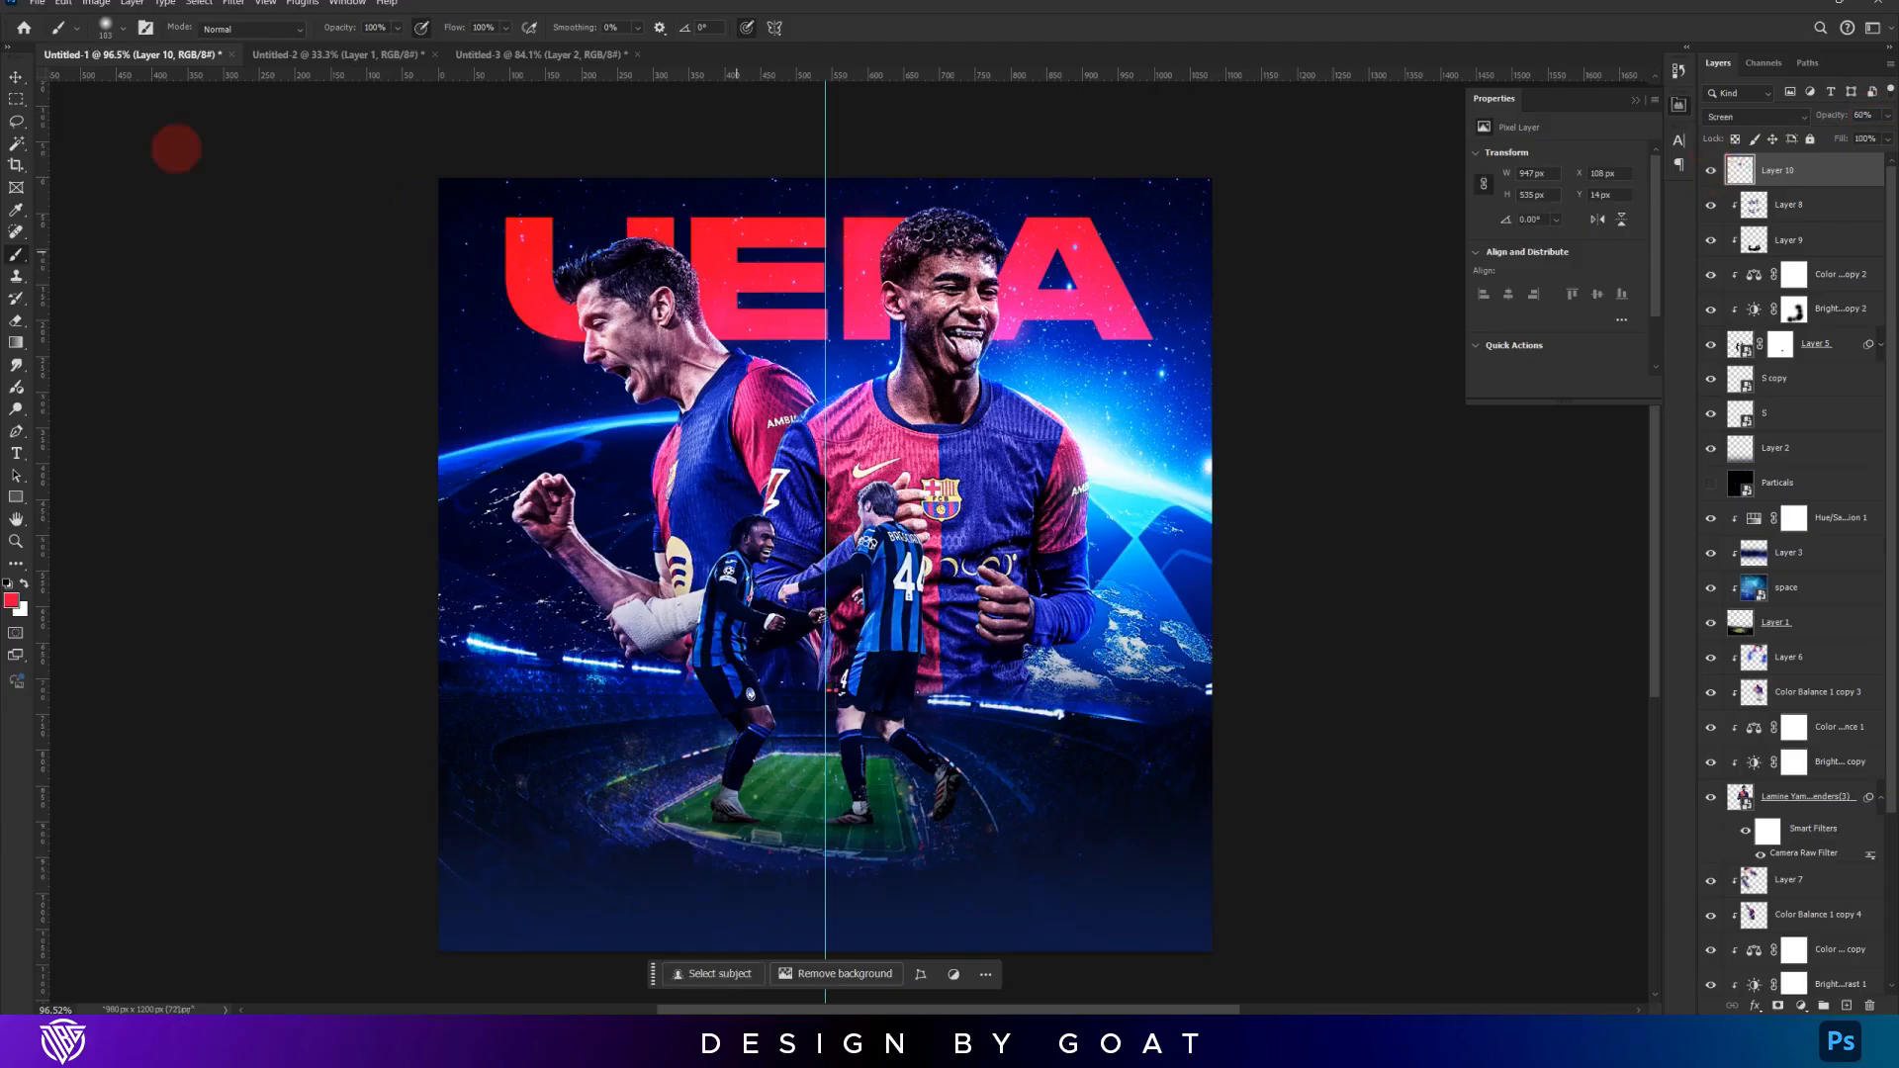
left_click(16, 77)
scroll(871, 435, "down", 1)
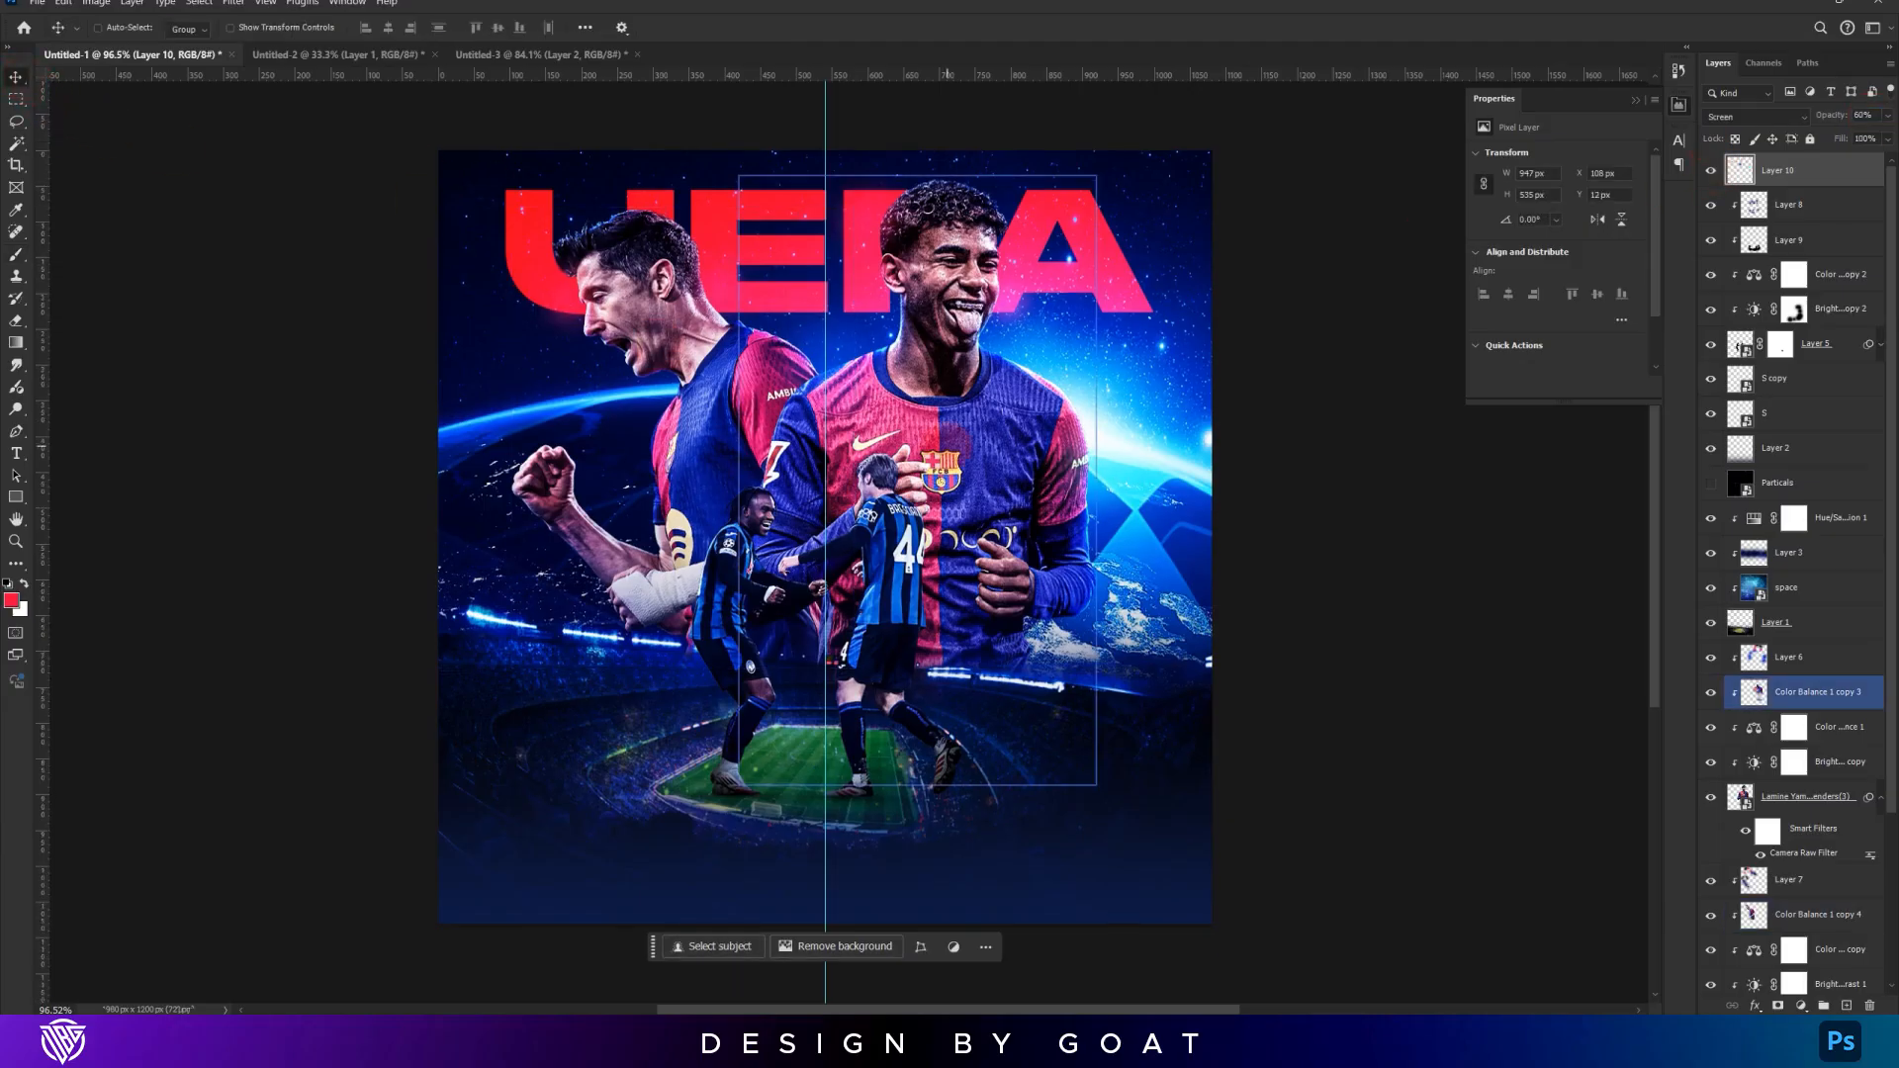
scroll(949, 442, "down", 2)
scroll(1852, 453, "down", 3)
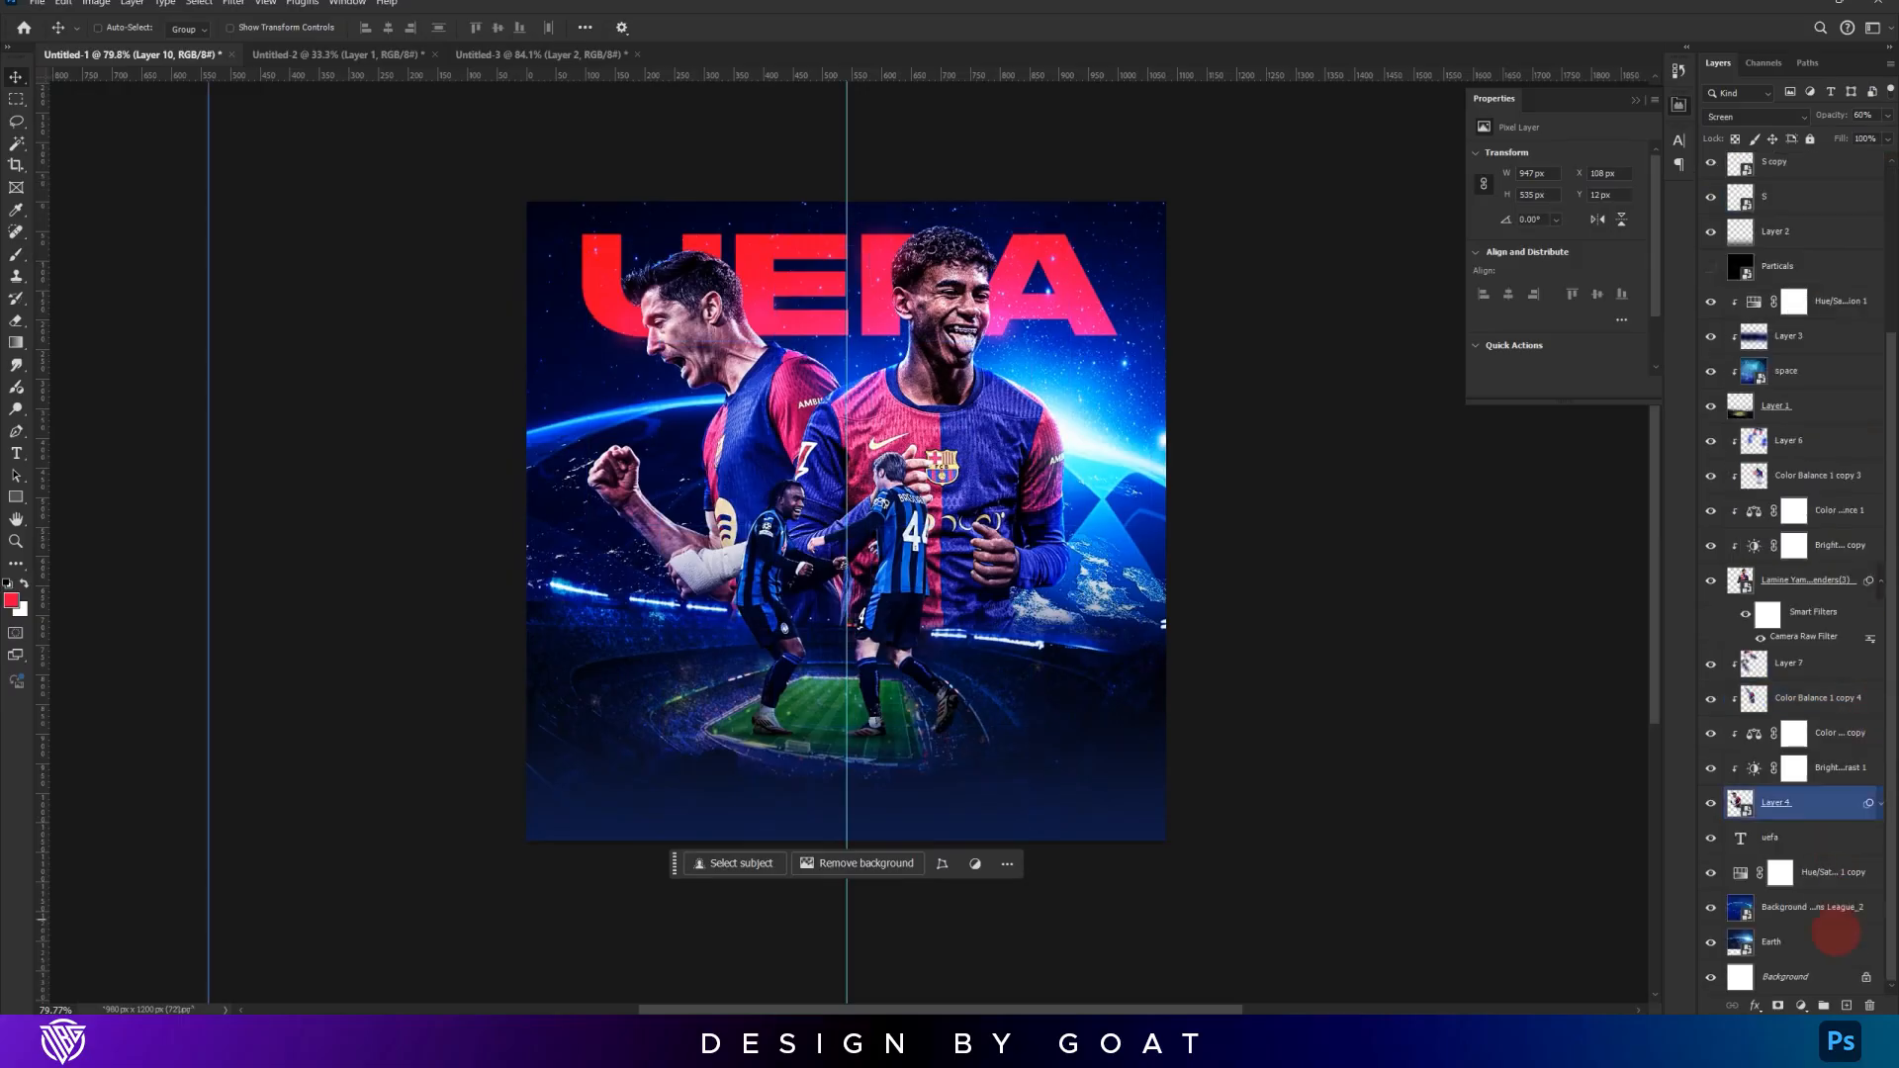
left_click(1837, 942, "shift")
scroll(1802, 474, "up", 3)
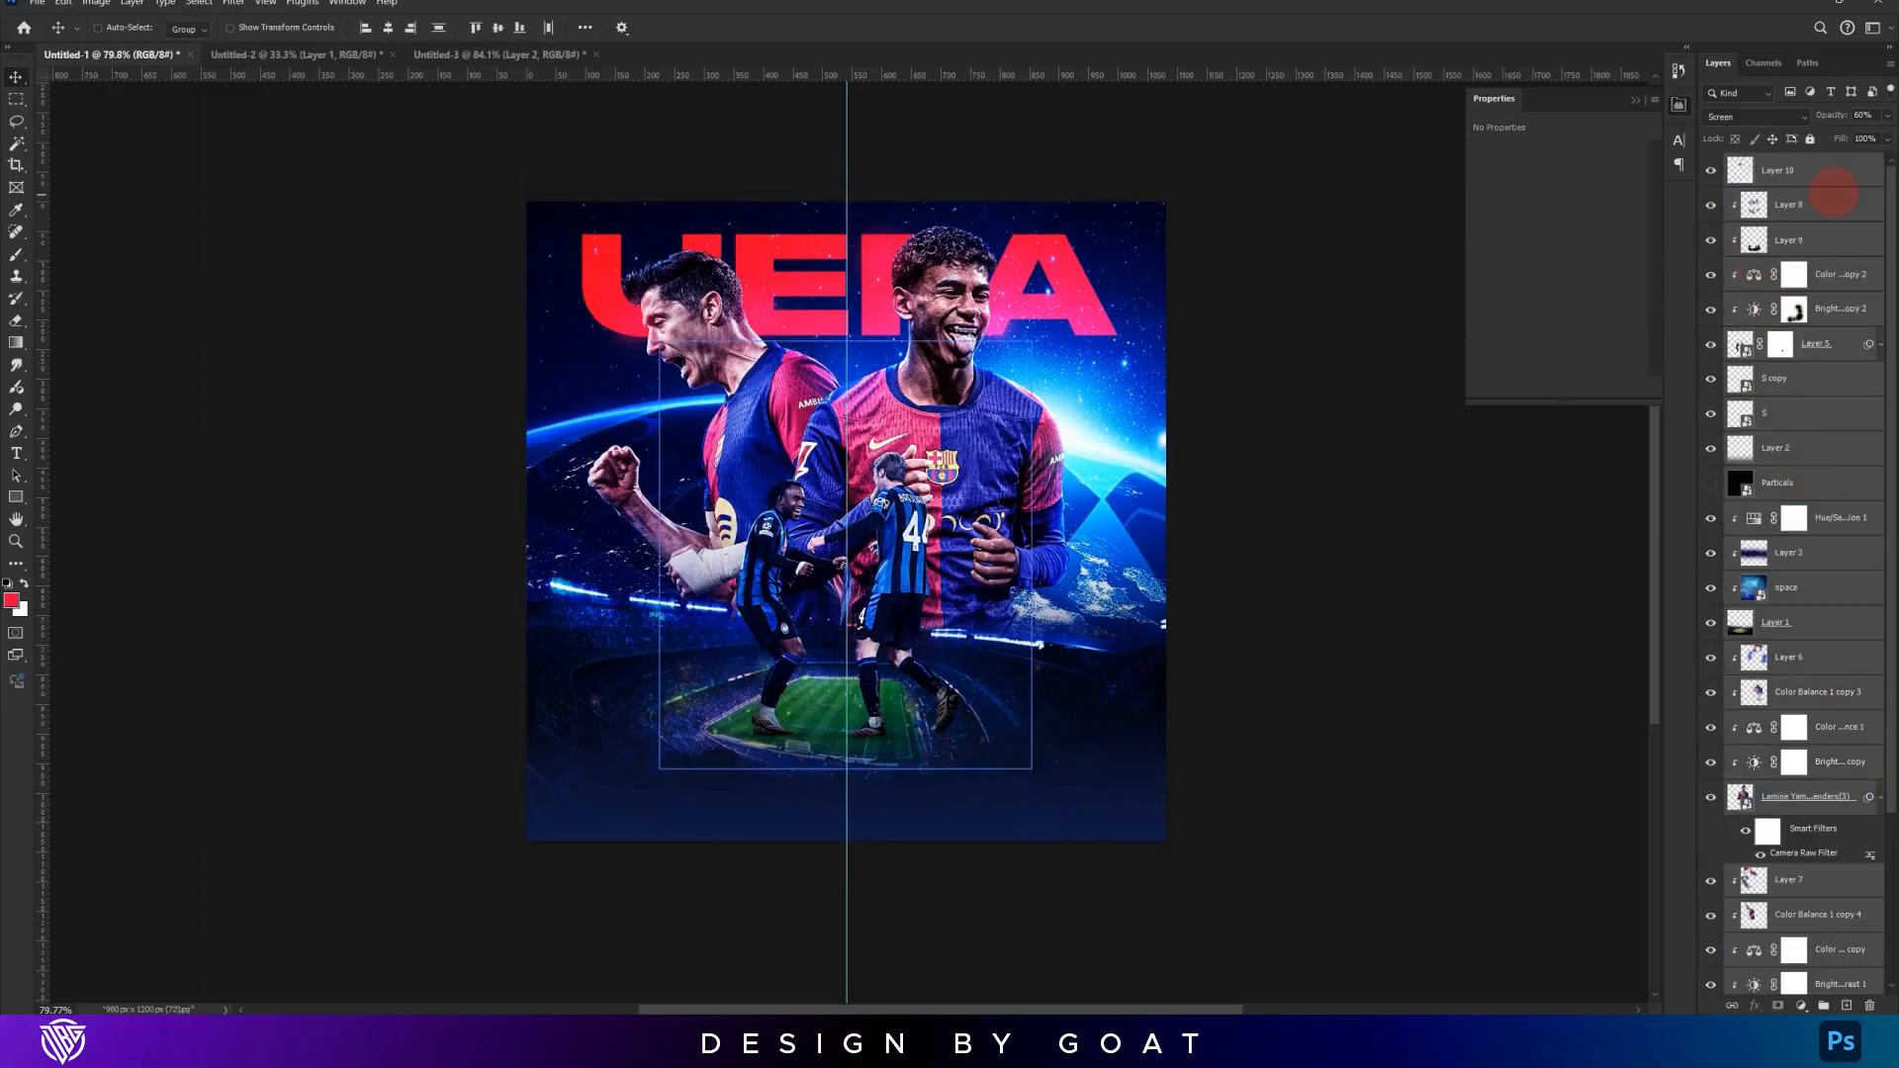
left_click(1834, 182)
Clip a Brightness/Contrast adjustment with brightness -41 and contrast 44 to Layer 2, and move both to the top of the layer stack
left_click(1710, 452)
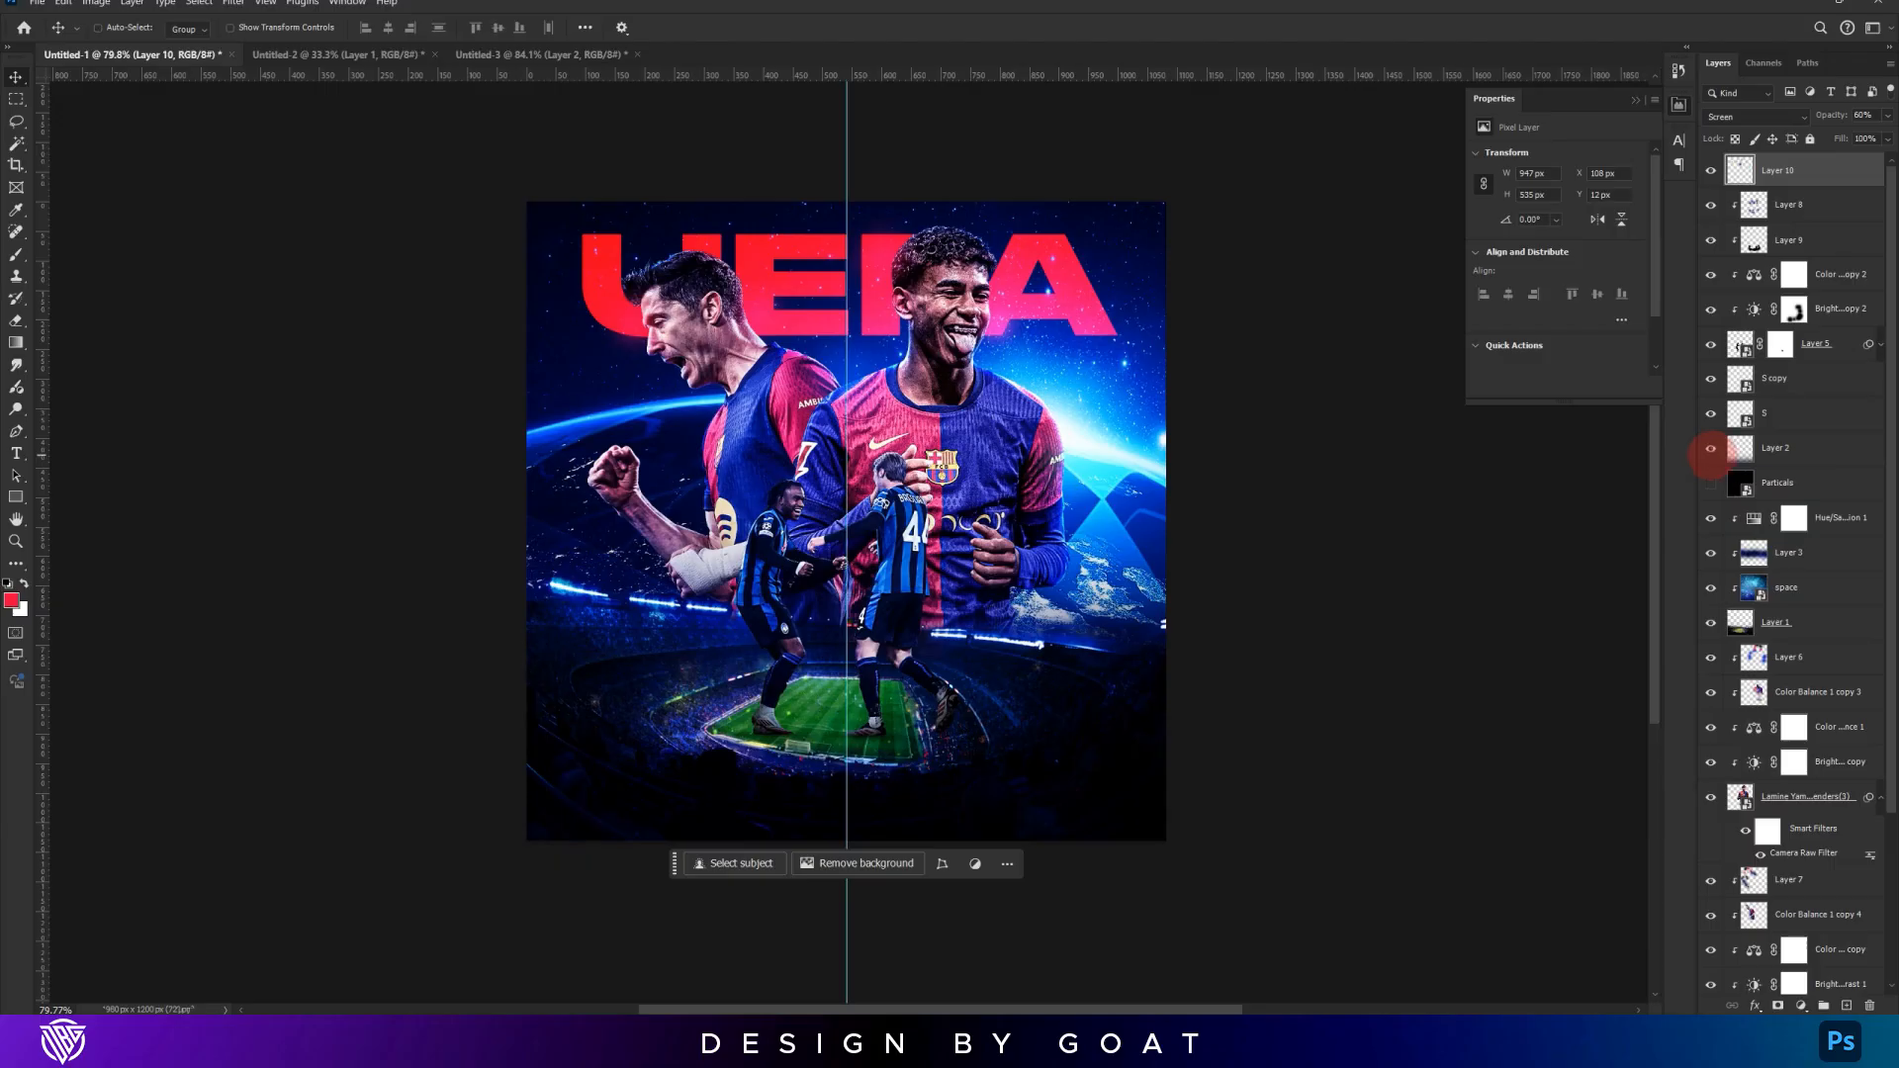
left_click(1710, 449)
left_click(1770, 448)
left_click(1800, 1006)
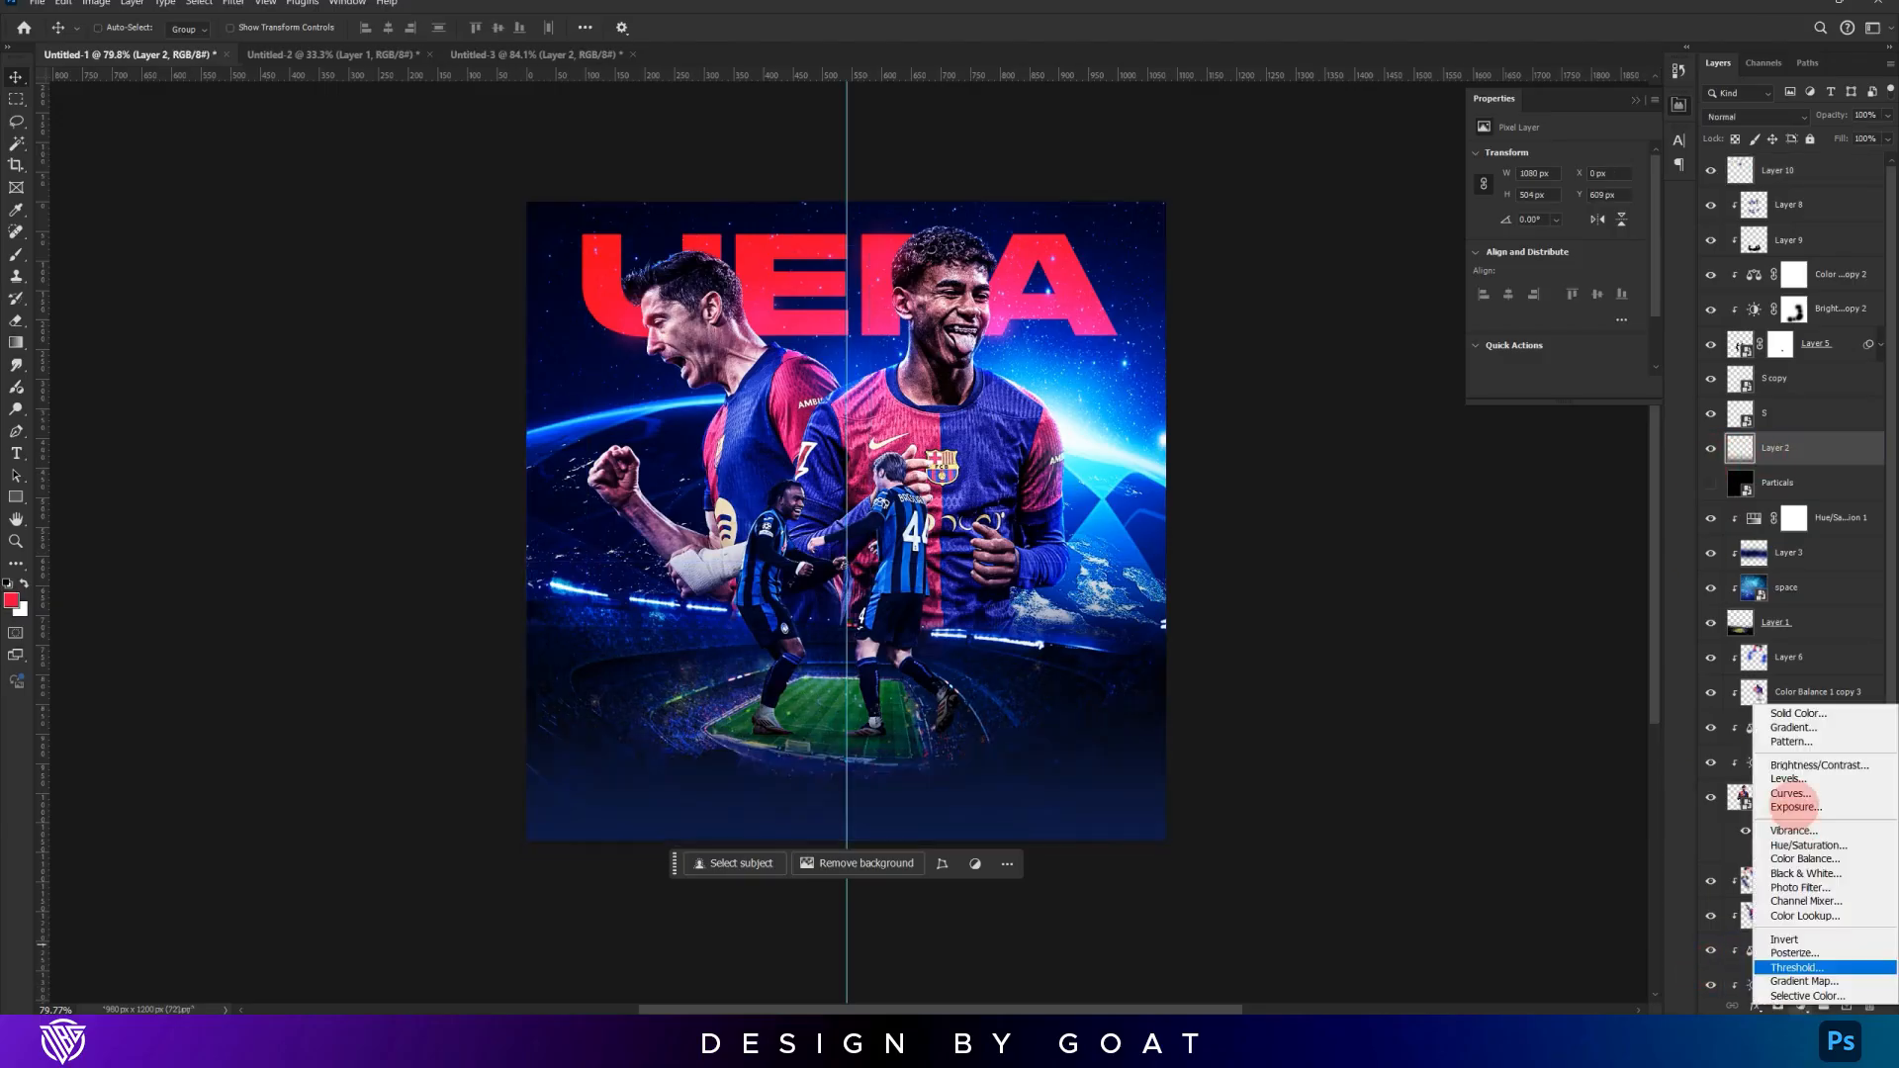
left_click(1788, 764)
left_click(1533, 387)
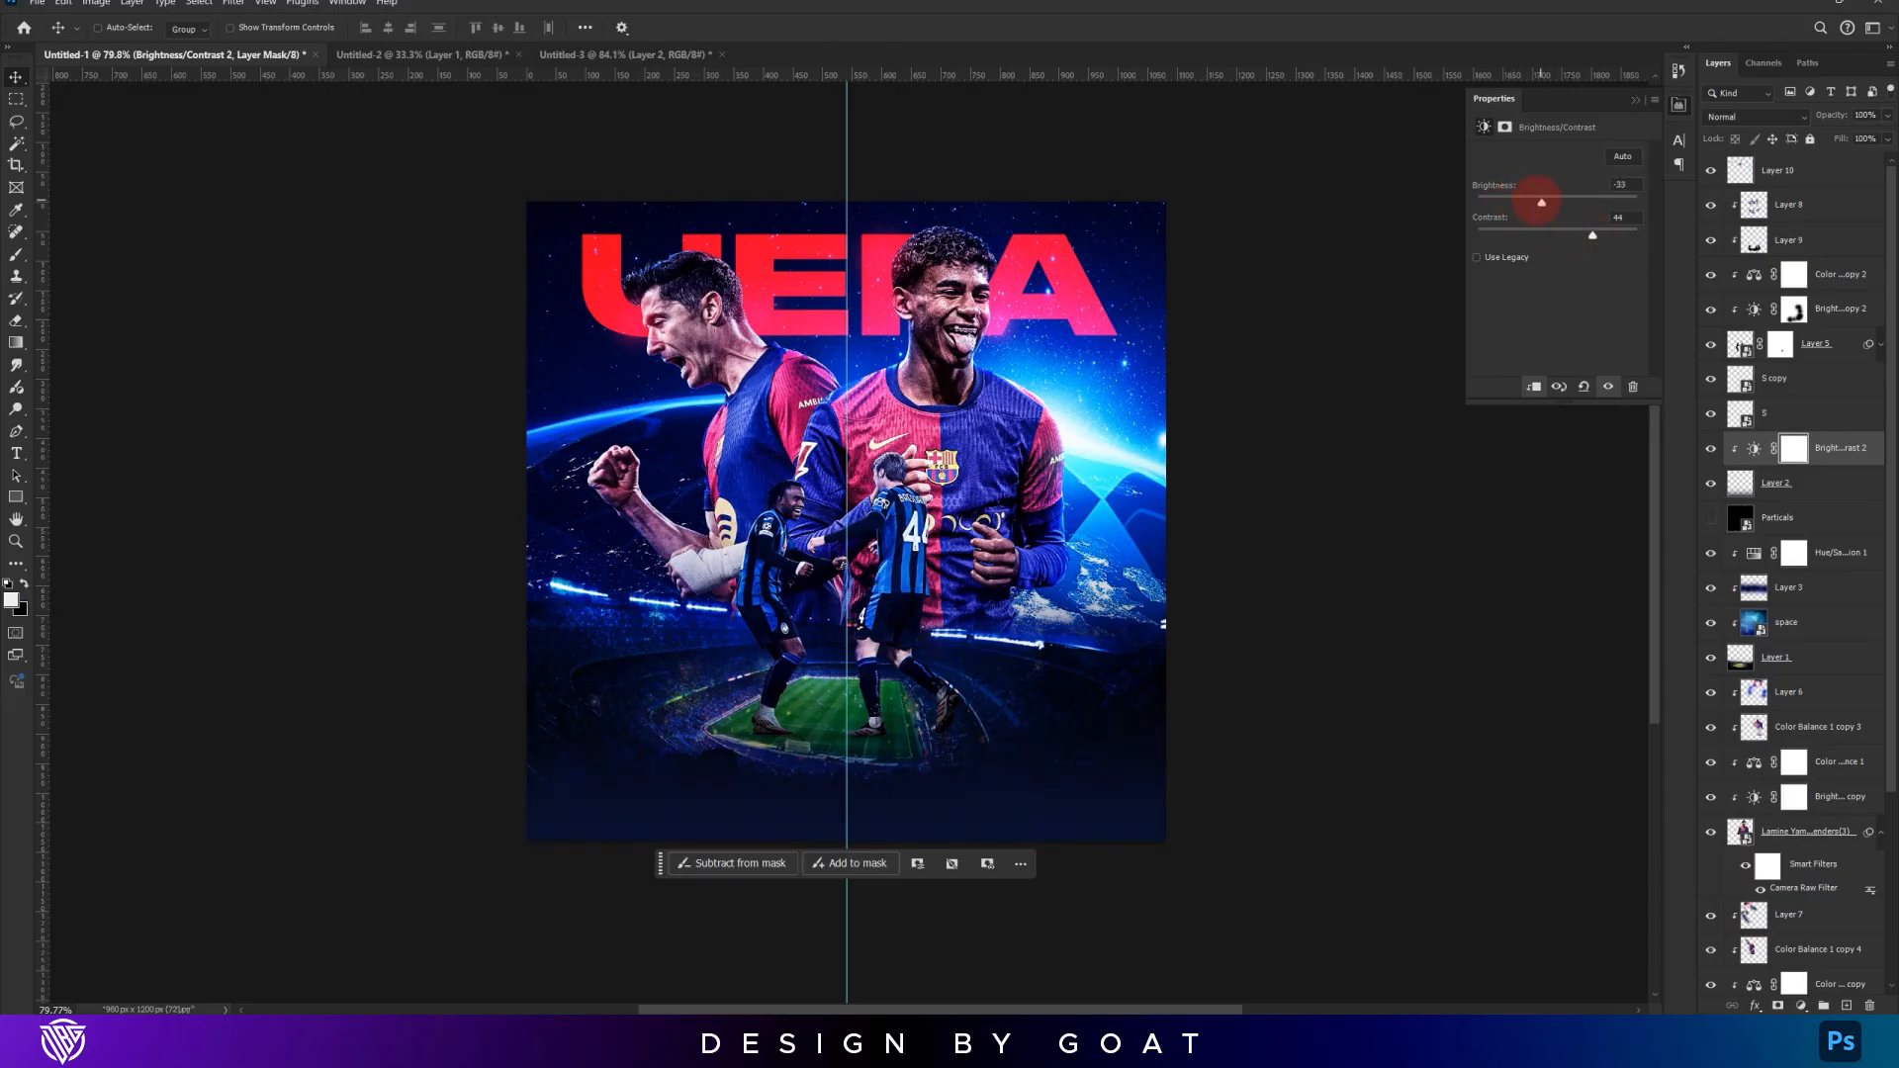
left_click(1710, 482)
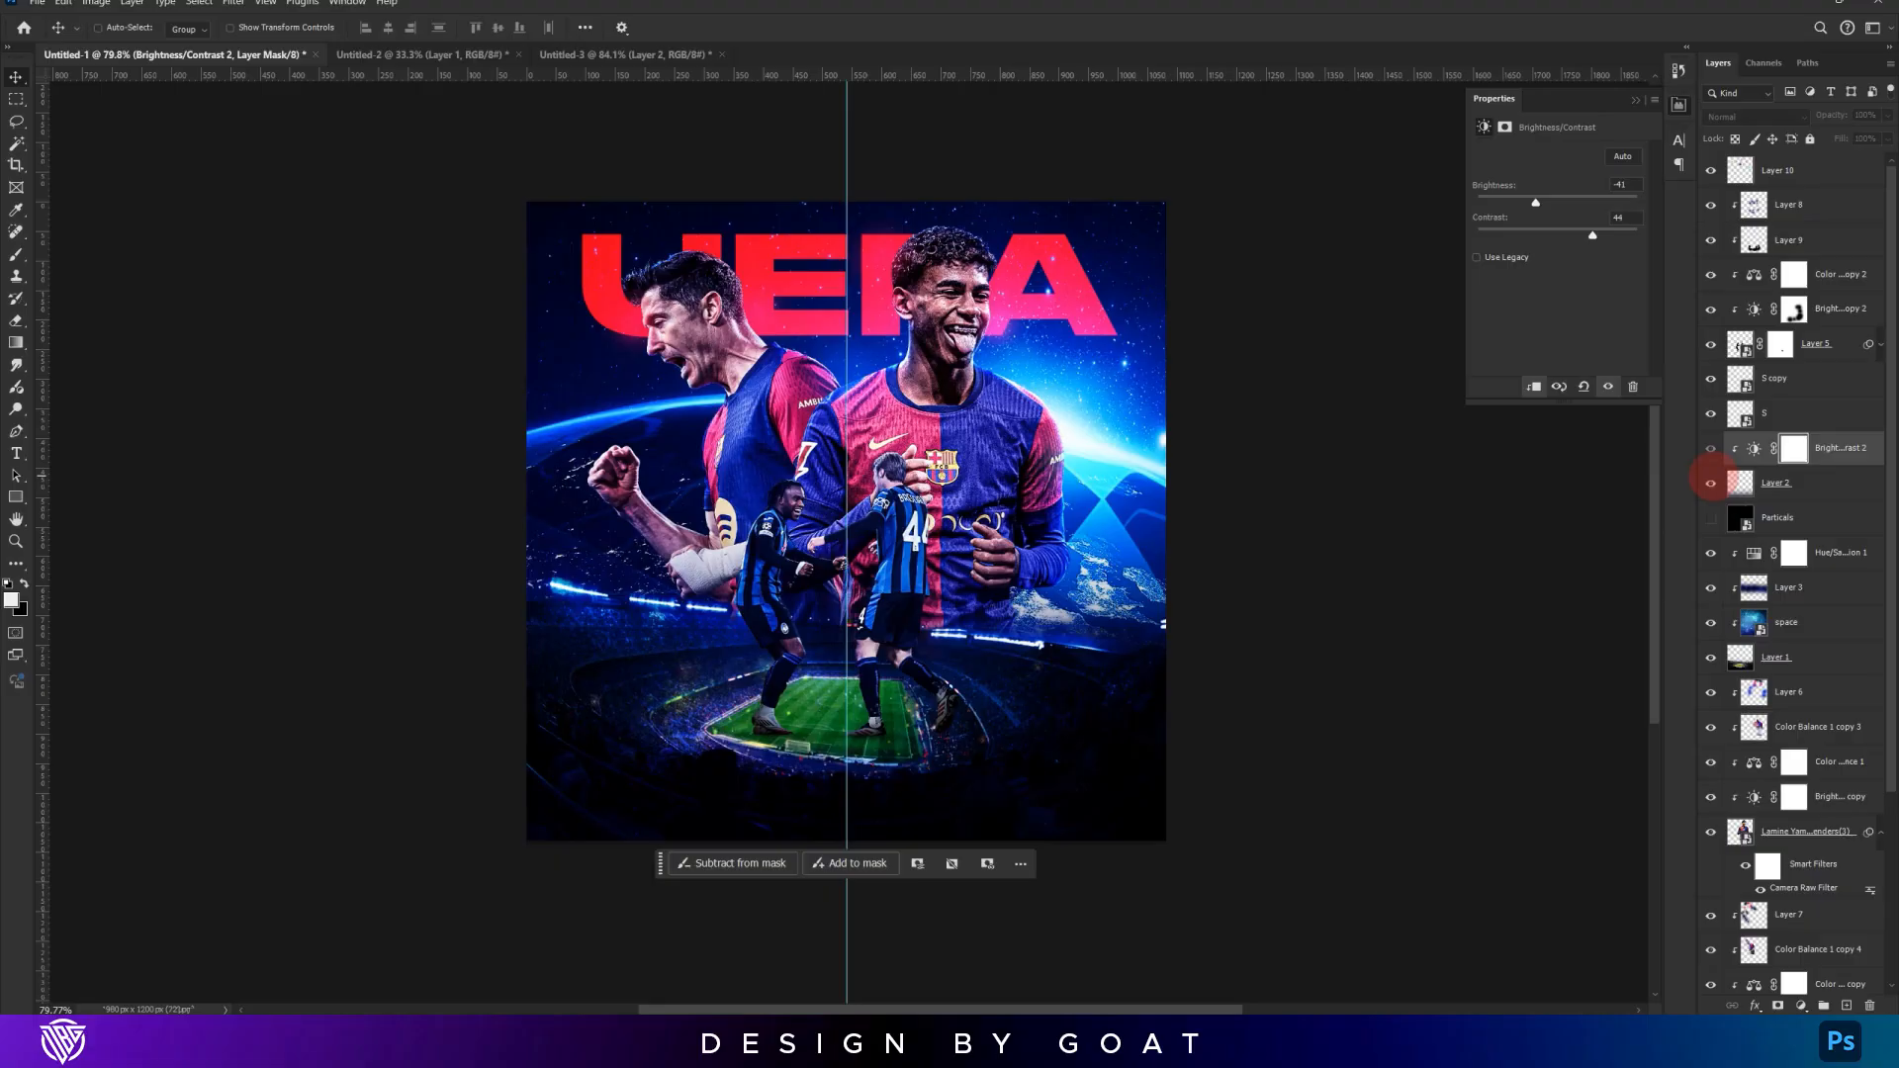
left_click(1710, 483)
left_click(1827, 482, "shift")
left_click_drag(1849, 445, 1790, 158)
Select all layers from the top adjustment down to Earth and merge a copy of them into a new top layer
left_click(1812, 172)
scroll(1851, 611, "down", 5)
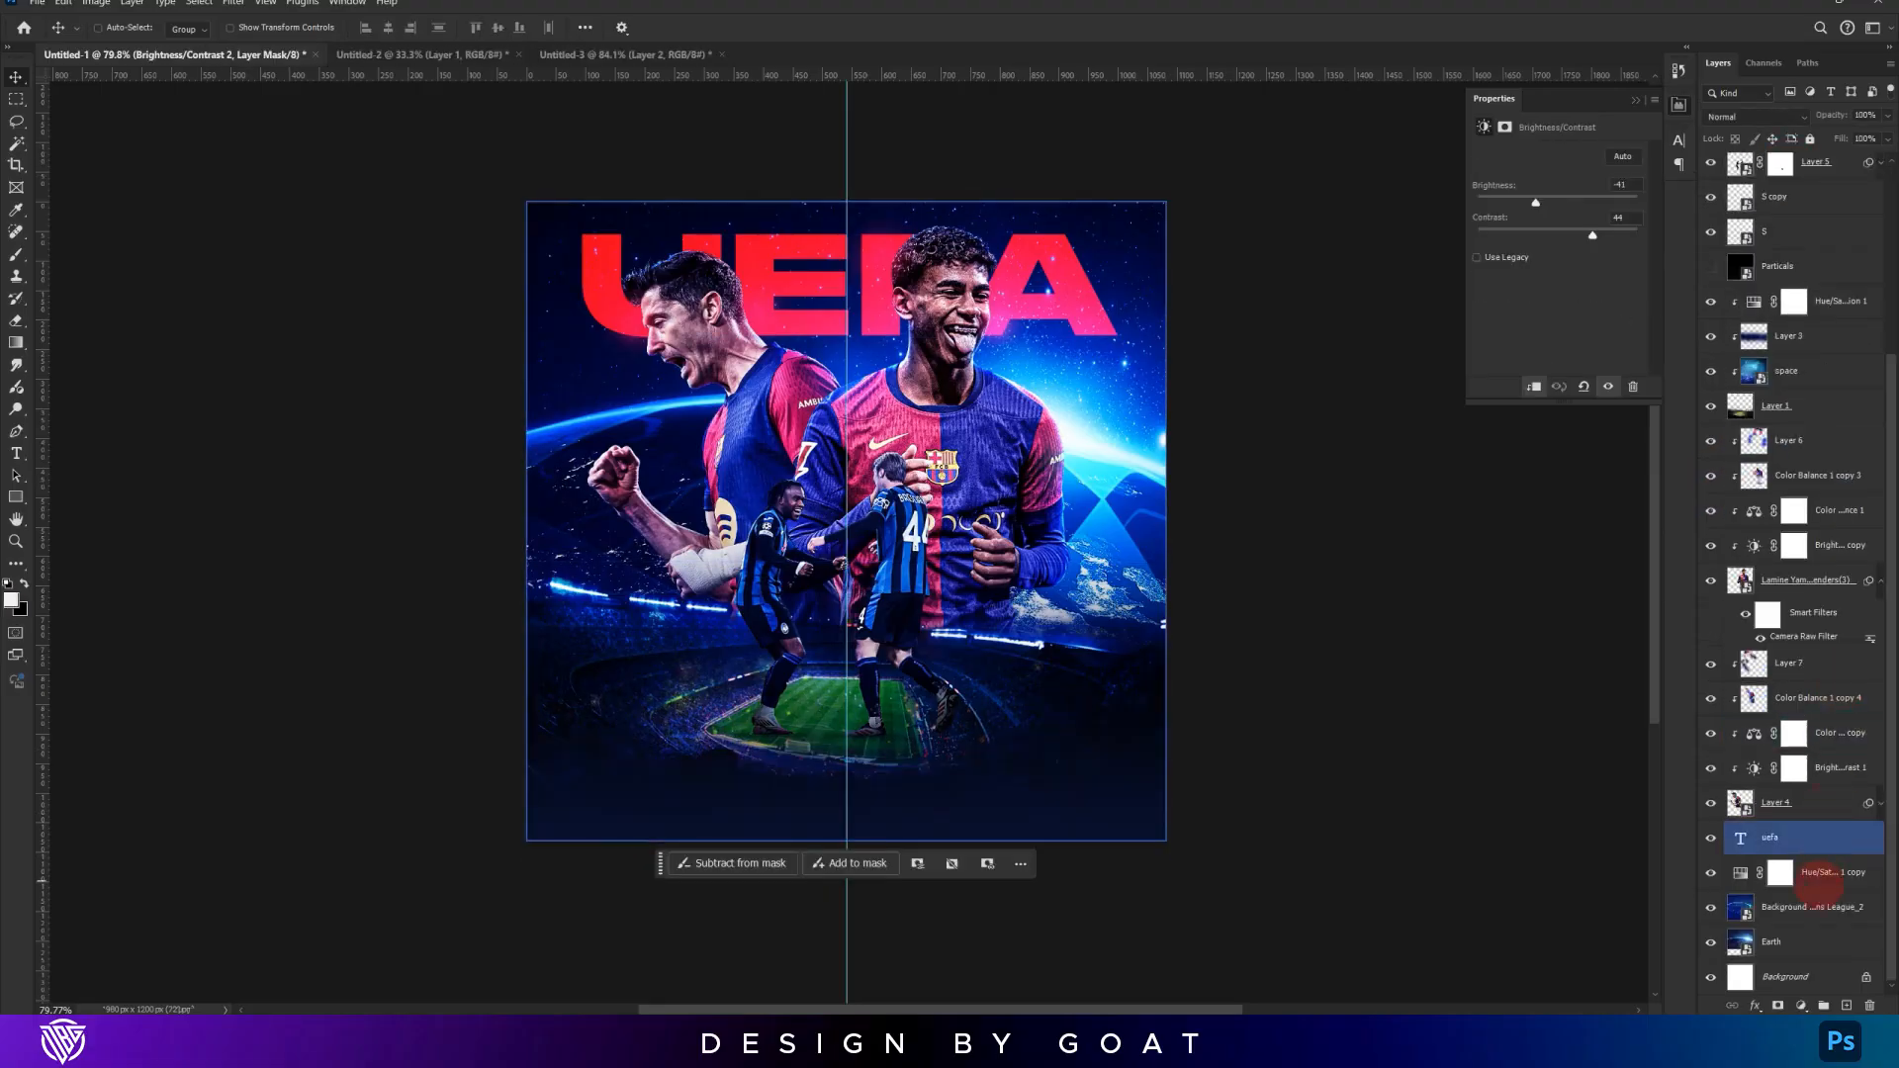
left_click(1808, 944, "shift")
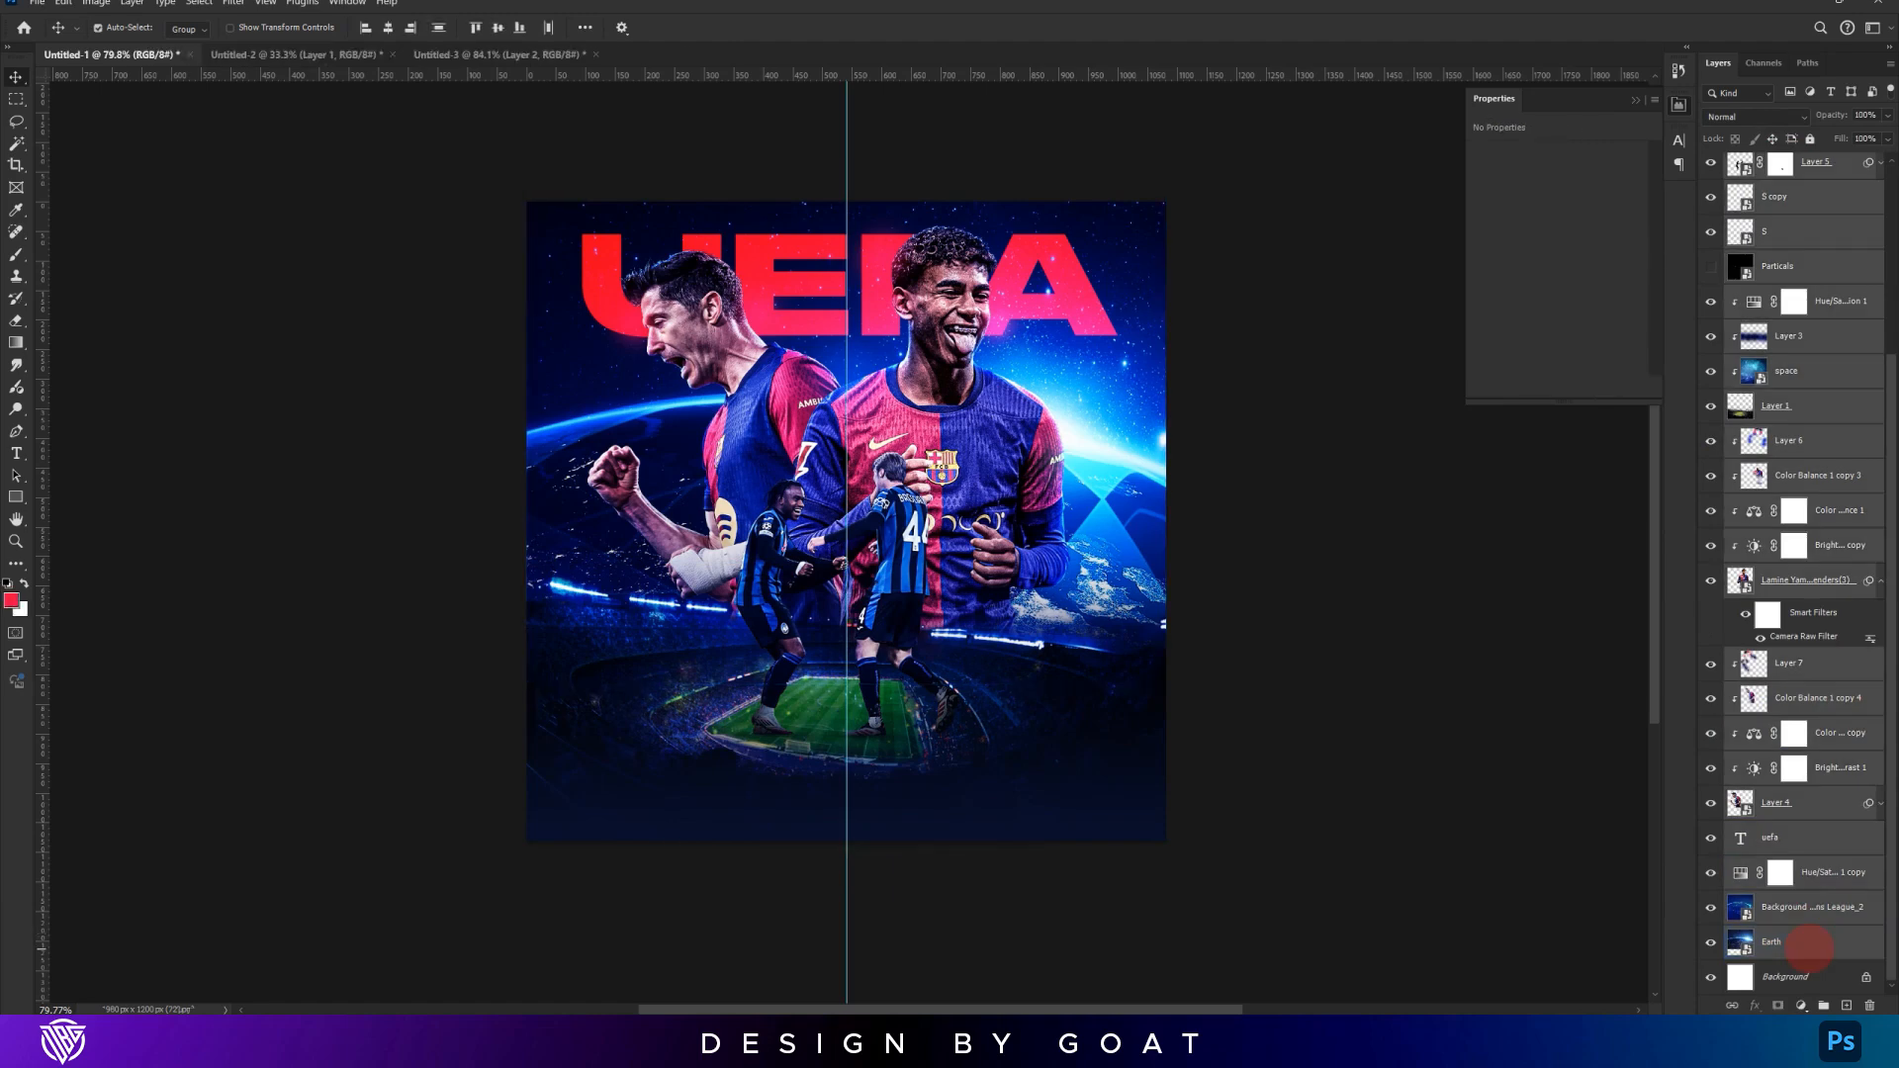
key("ctrl+alt+shift+e")
Add 3% uniform, monochromatic noise to the merged top layer
left_click(233, 3)
mouse_move(294, 270)
left_click(458, 272)
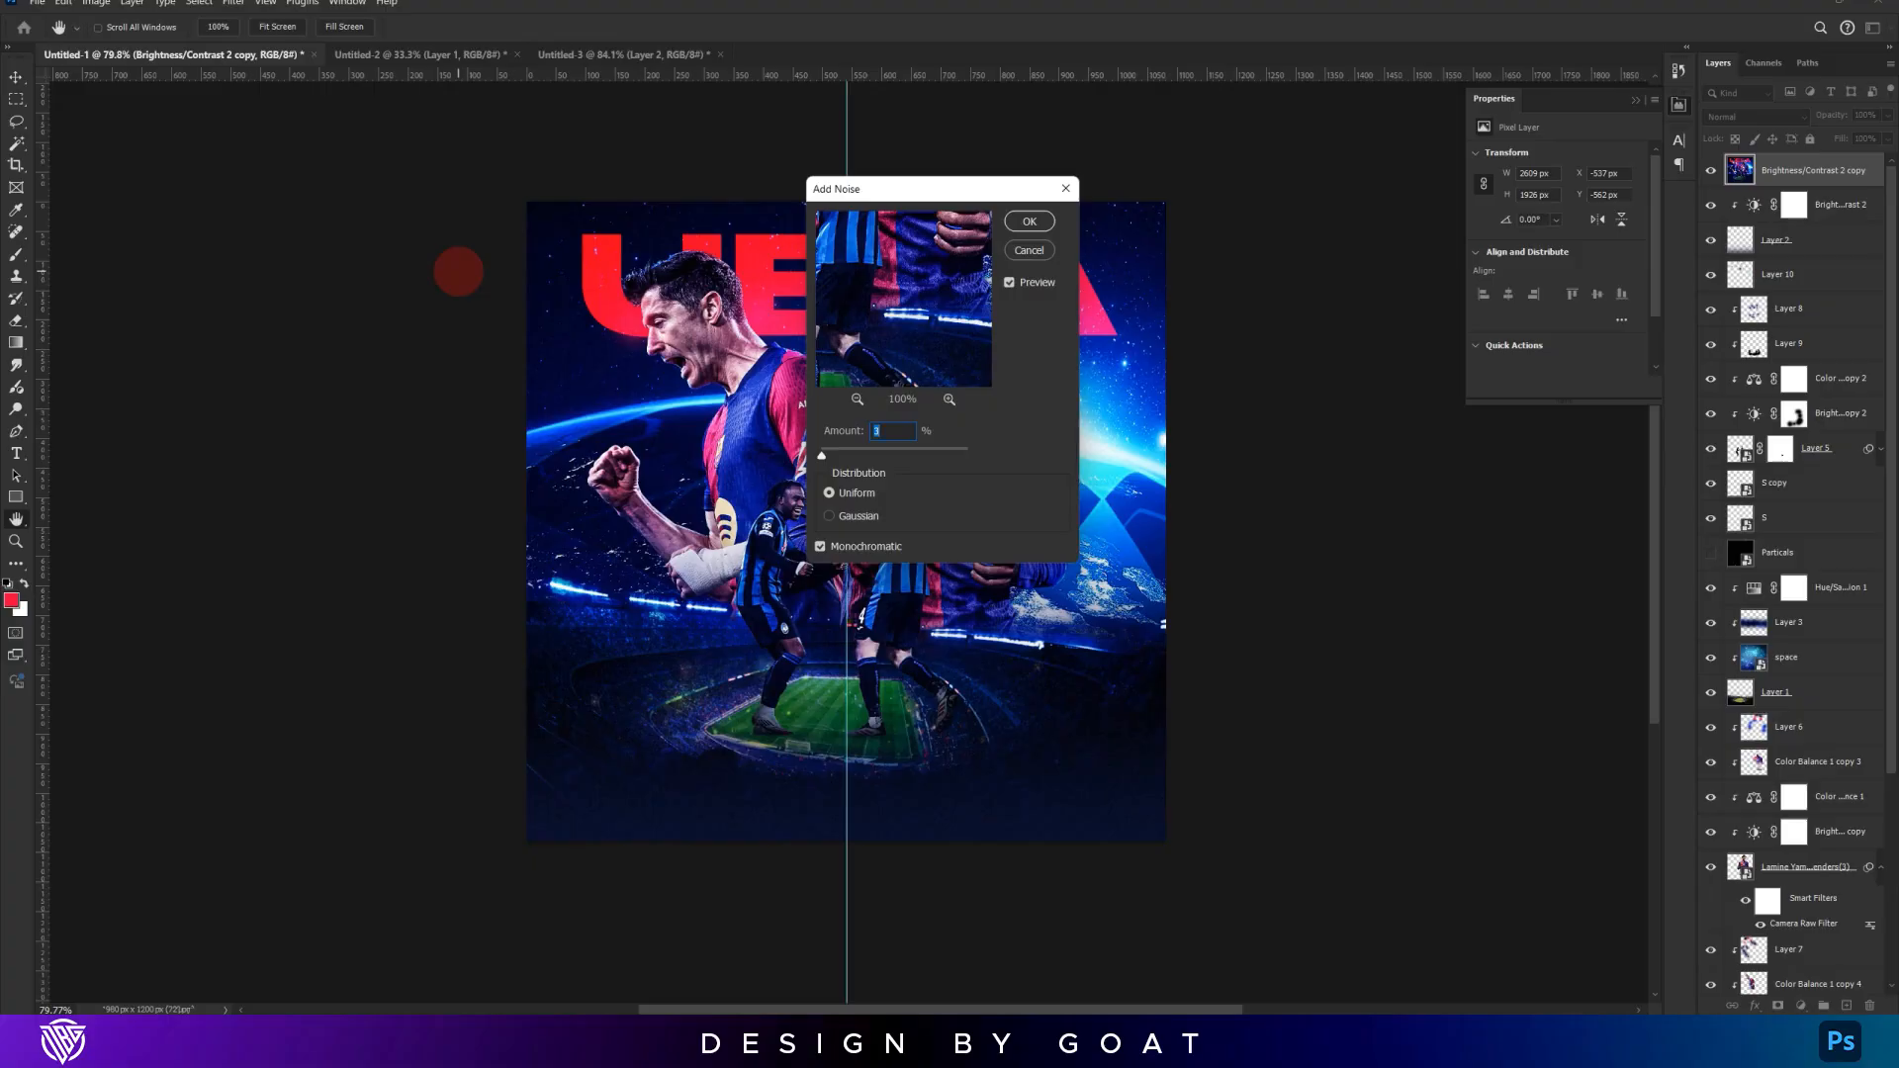
key("Return")
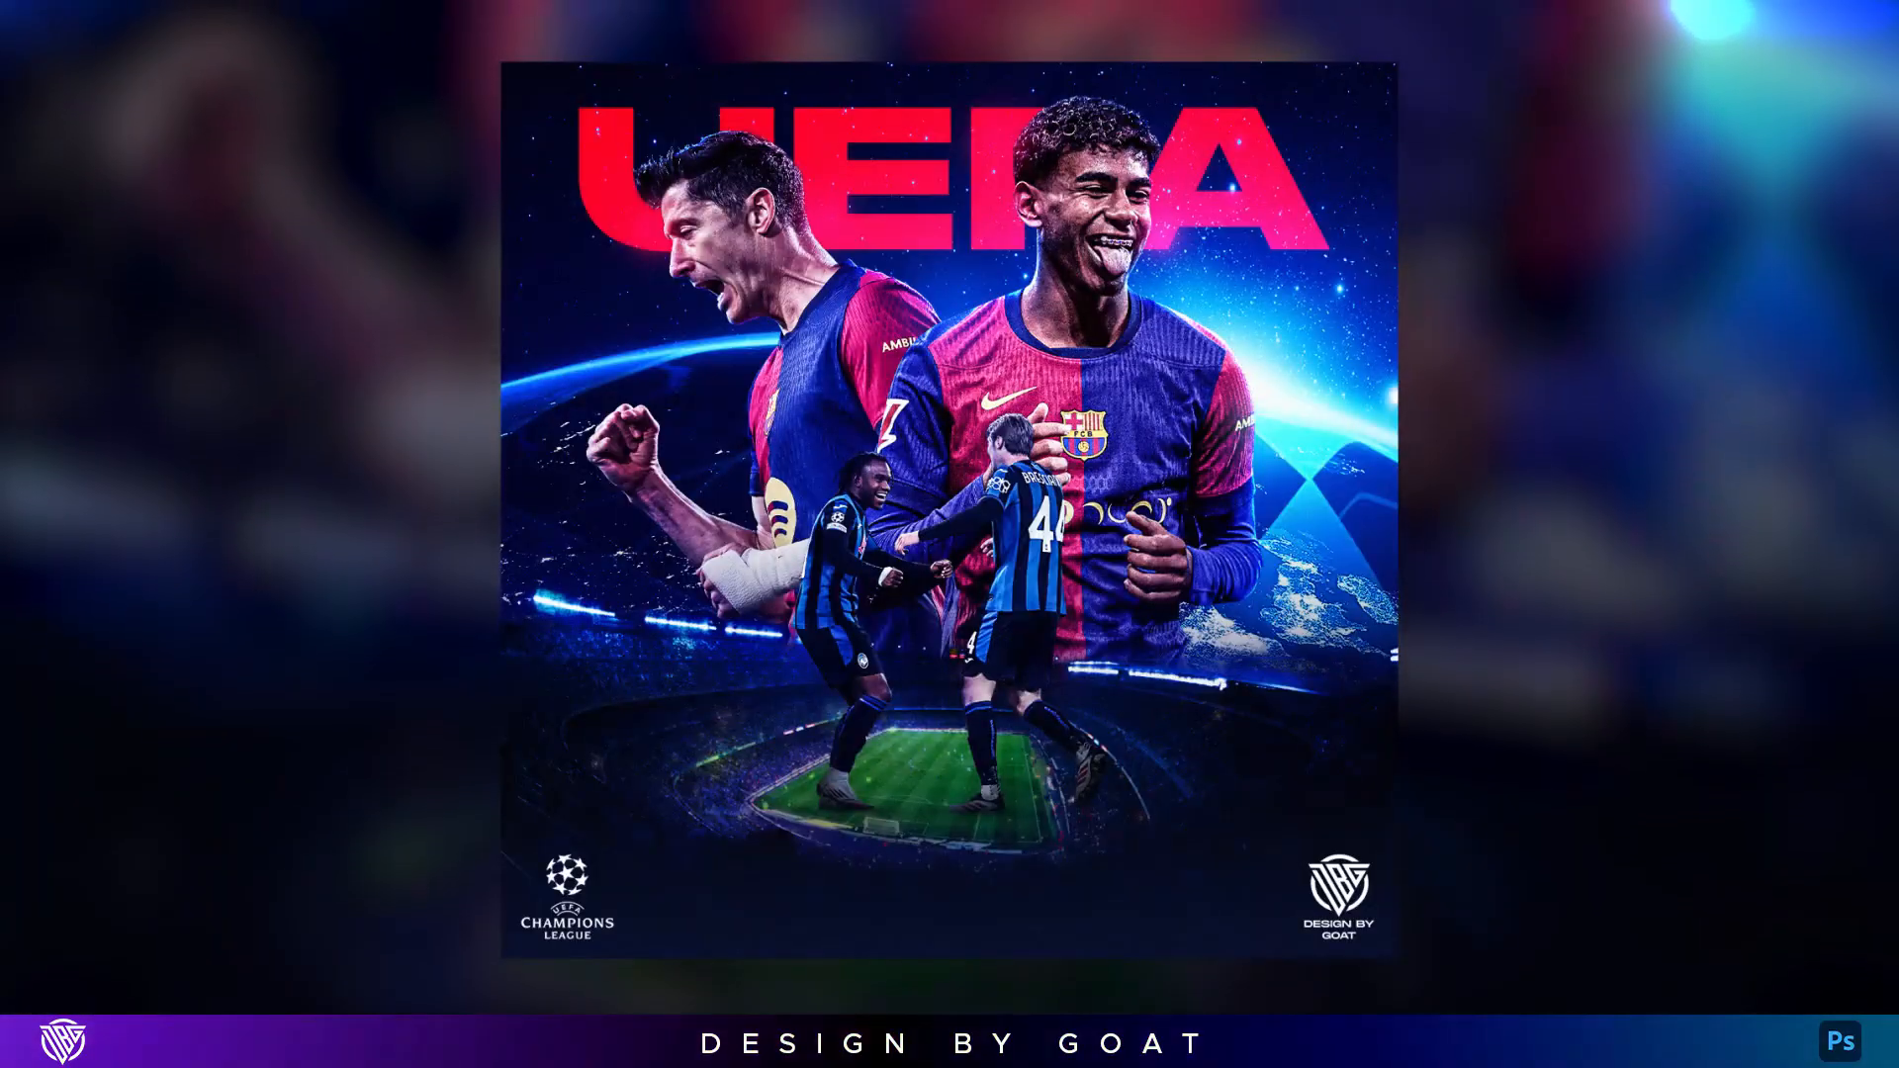